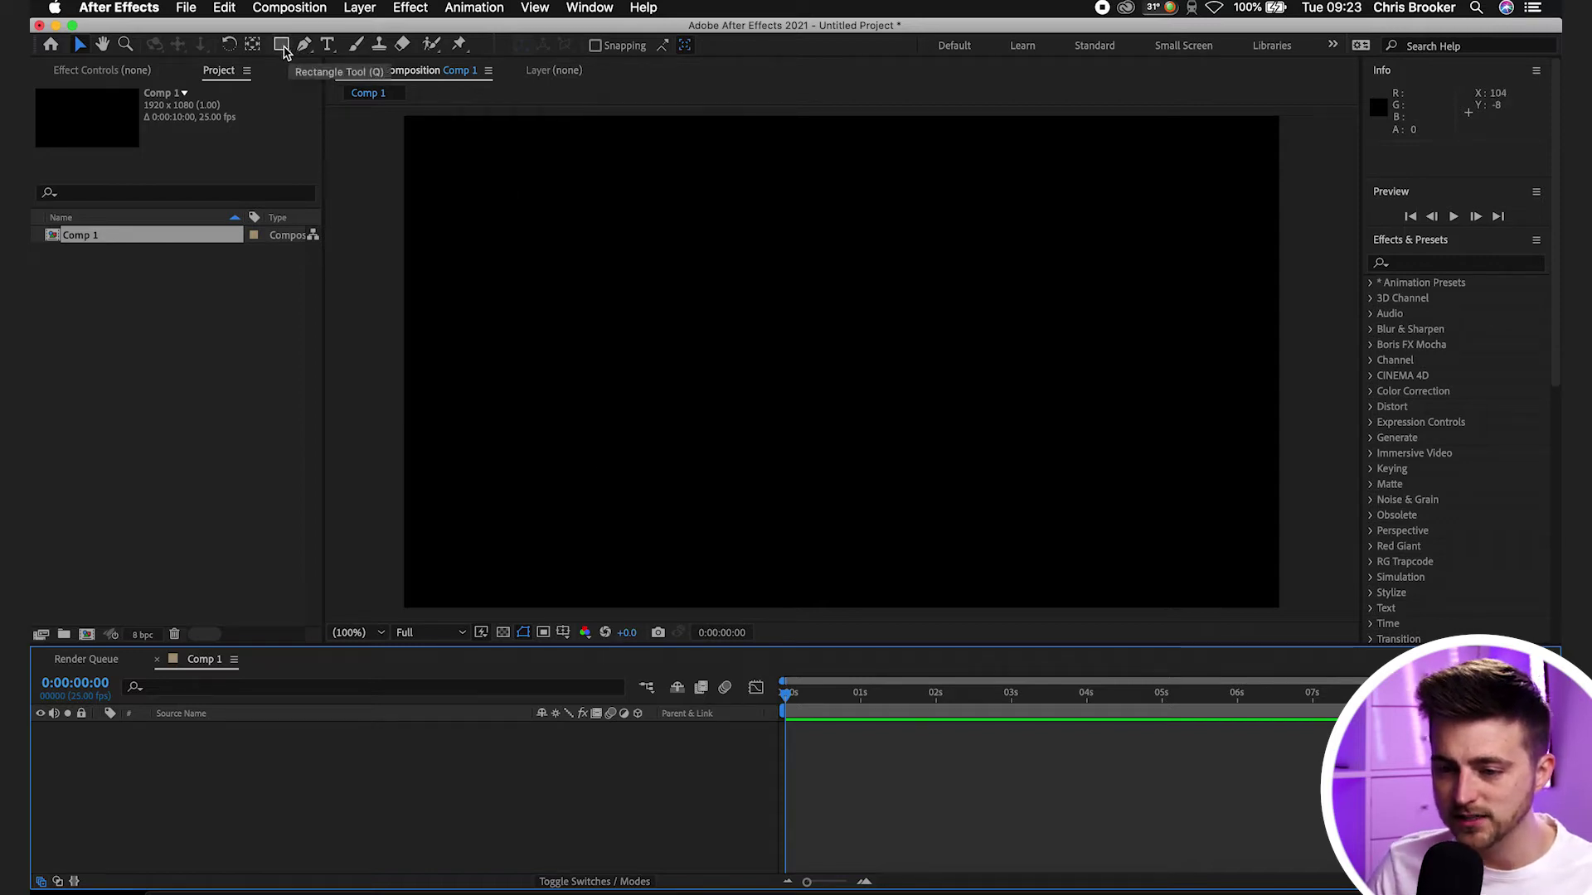
- Choose the Ellipse tool and set its fill to None
{"action": "left_click_drag", "start_coordinate": [282, 48], "coordinate": [355, 89]}
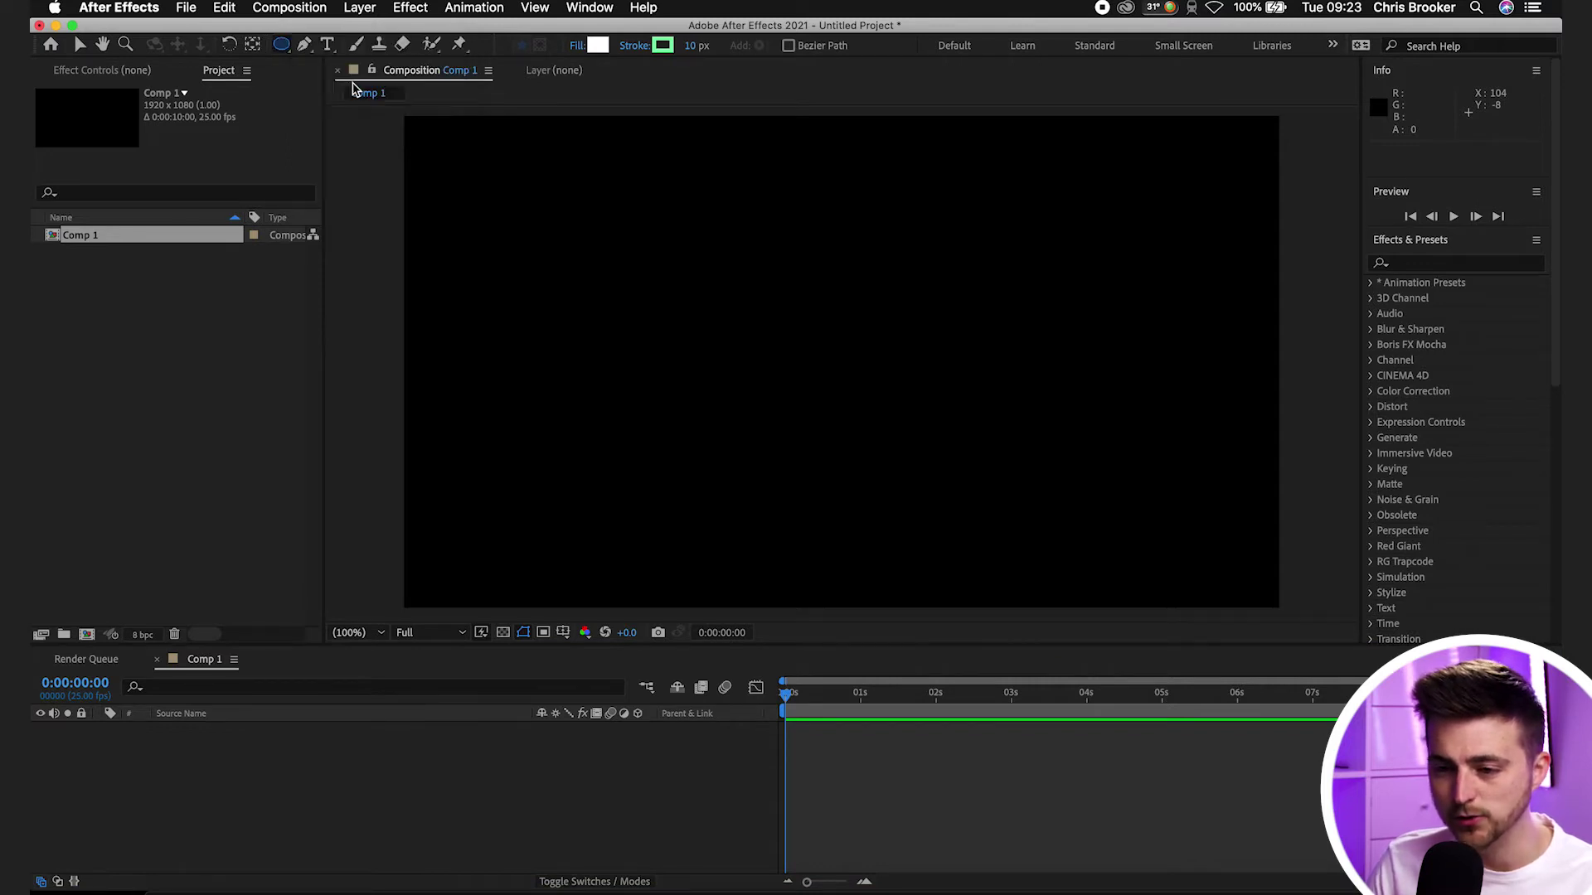
{"action": "left_click", "coordinate": [578, 48]}
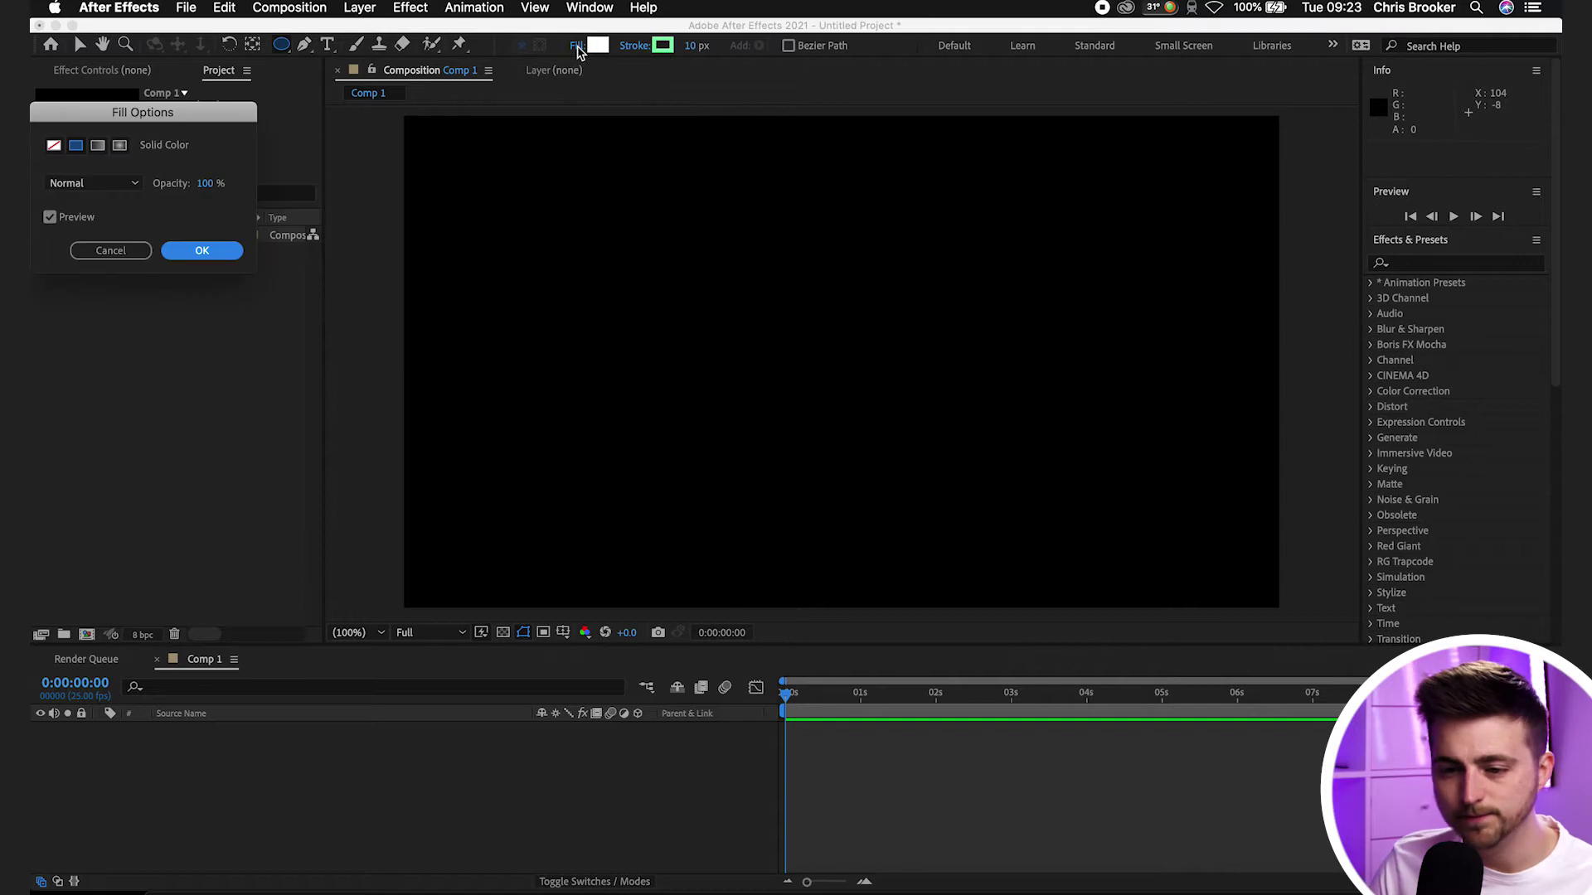
{"action": "left_click", "coordinate": [53, 147]}
{"action": "left_click", "coordinate": [221, 251]}
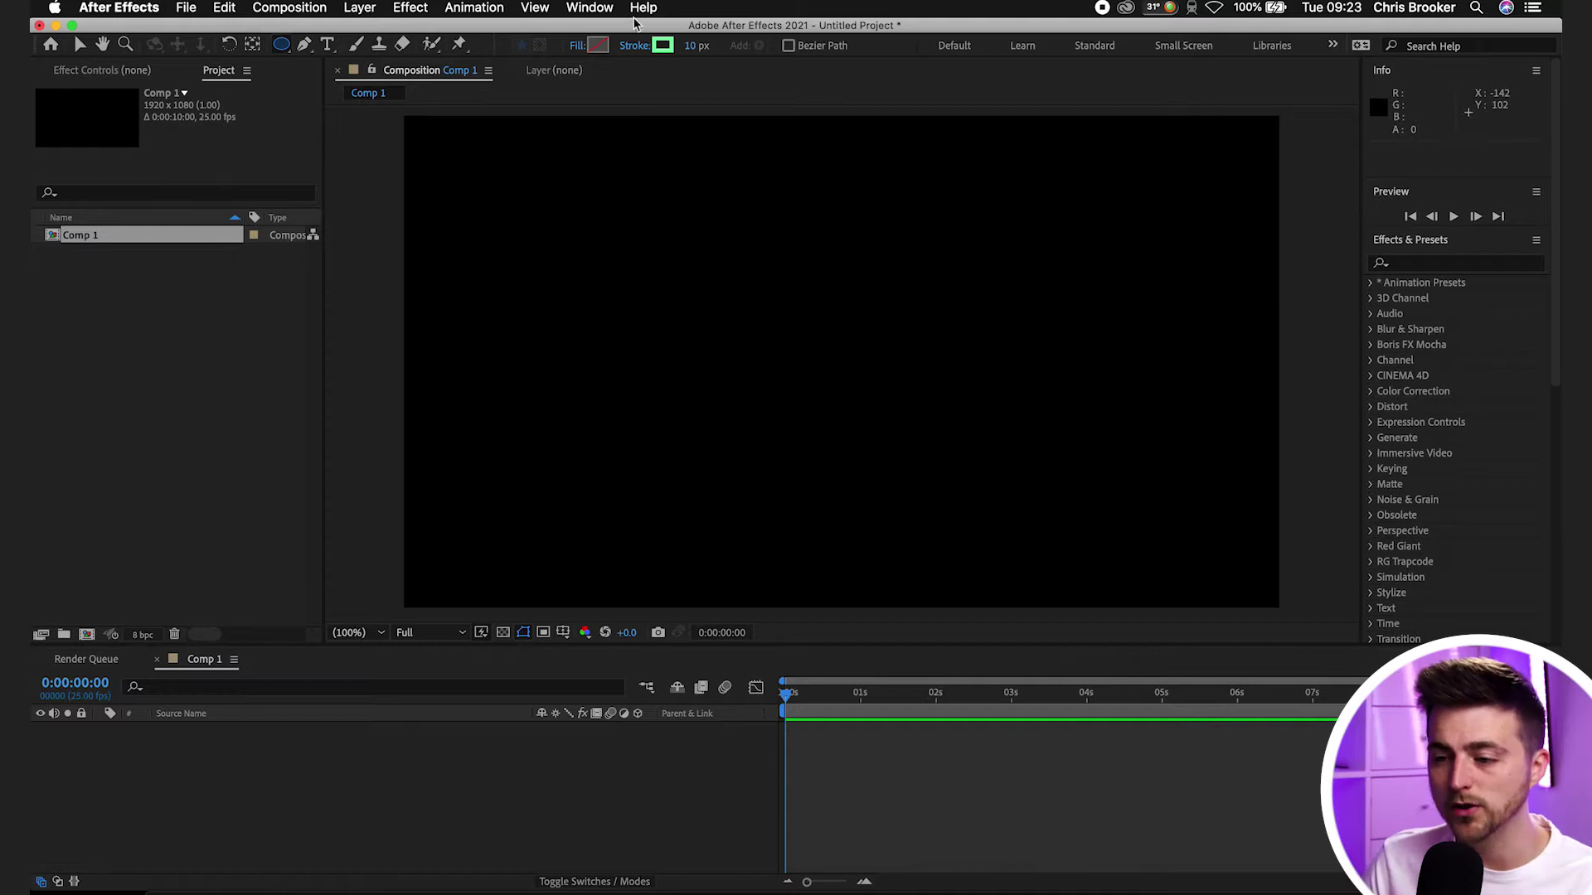
- Set the ellipse's stroke to a solid light blue with a width of 54 px
{"action": "left_click", "coordinate": [643, 48]}
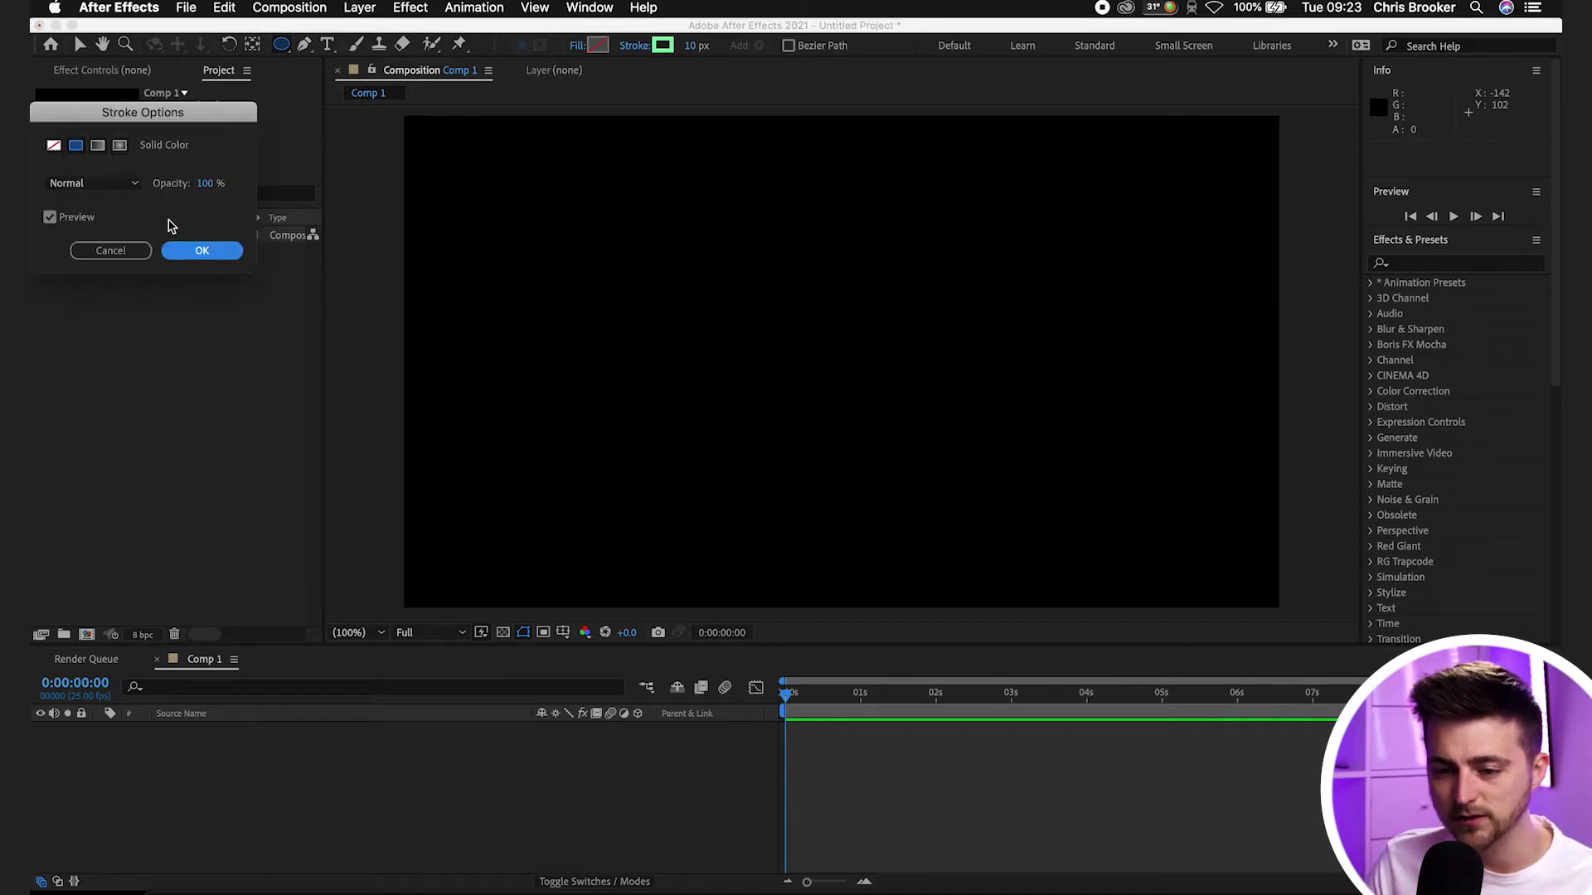
{"action": "left_click", "coordinate": [204, 247]}
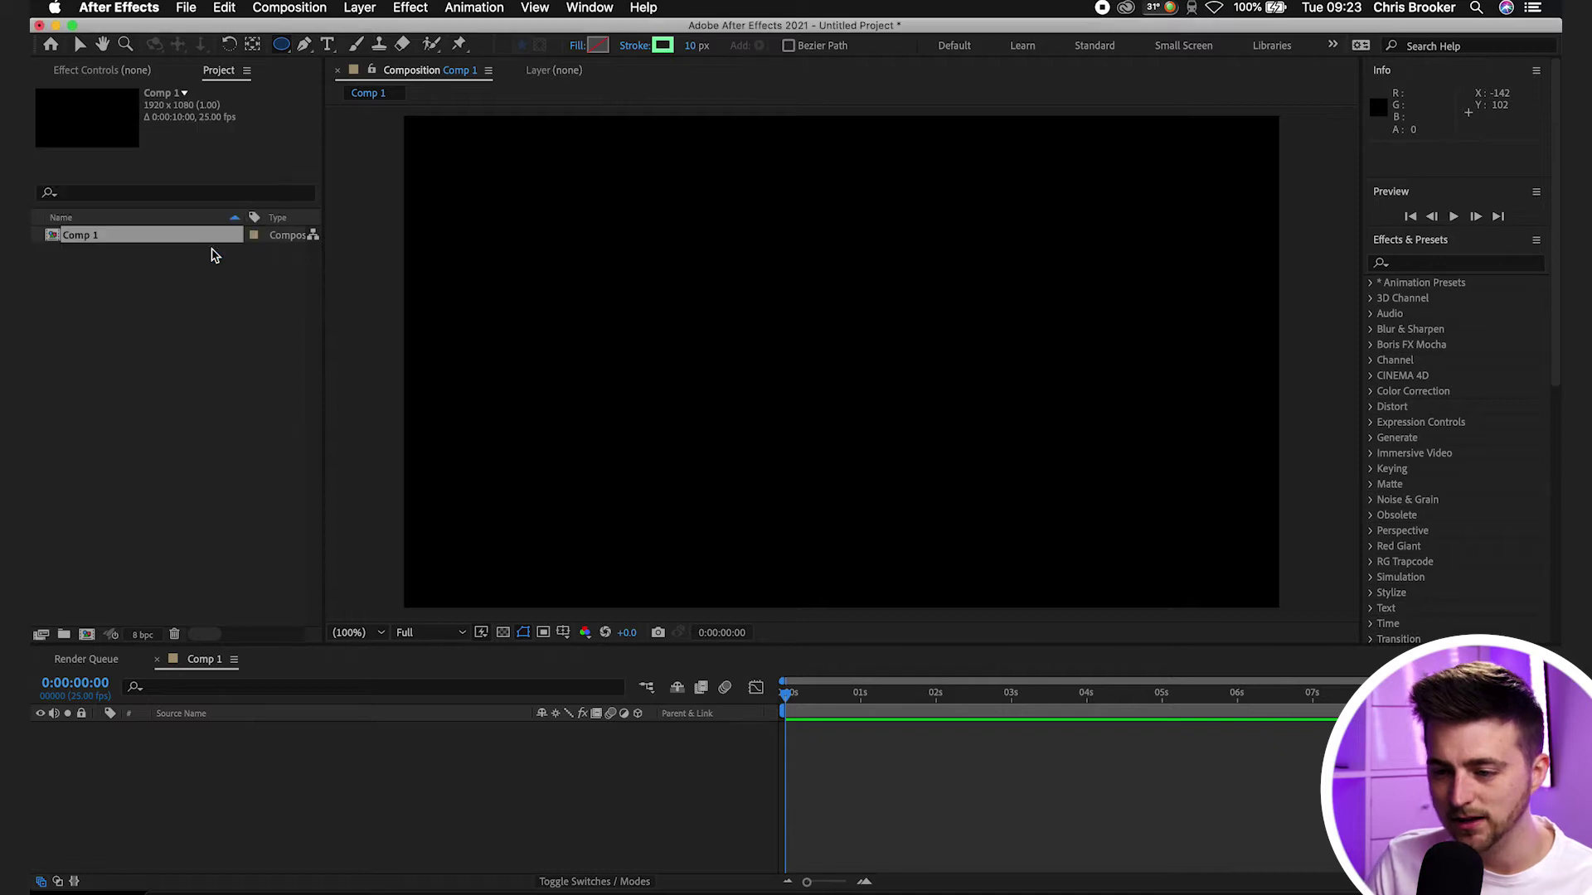
{"action": "left_click", "coordinate": [664, 47]}
{"action": "mouse_move", "coordinate": [1028, 296]}
{"action": "left_mouse_down"}
{"action": "mouse_move", "coordinate": [788, 213]}
{"action": "mouse_move", "coordinate": [959, 301]}
{"action": "mouse_move", "coordinate": [900, 207]}
{"action": "mouse_move", "coordinate": [949, 255]}
{"action": "mouse_move", "coordinate": [1117, 252]}
{"action": "left_mouse_up"}
{"action": "mouse_move", "coordinate": [1220, 342]}
{"action": "left_mouse_down"}
{"action": "mouse_move", "coordinate": [1202, 373]}
{"action": "mouse_move", "coordinate": [1204, 353]}
{"action": "left_mouse_up"}
{"action": "left_click", "coordinate": [1349, 251]}
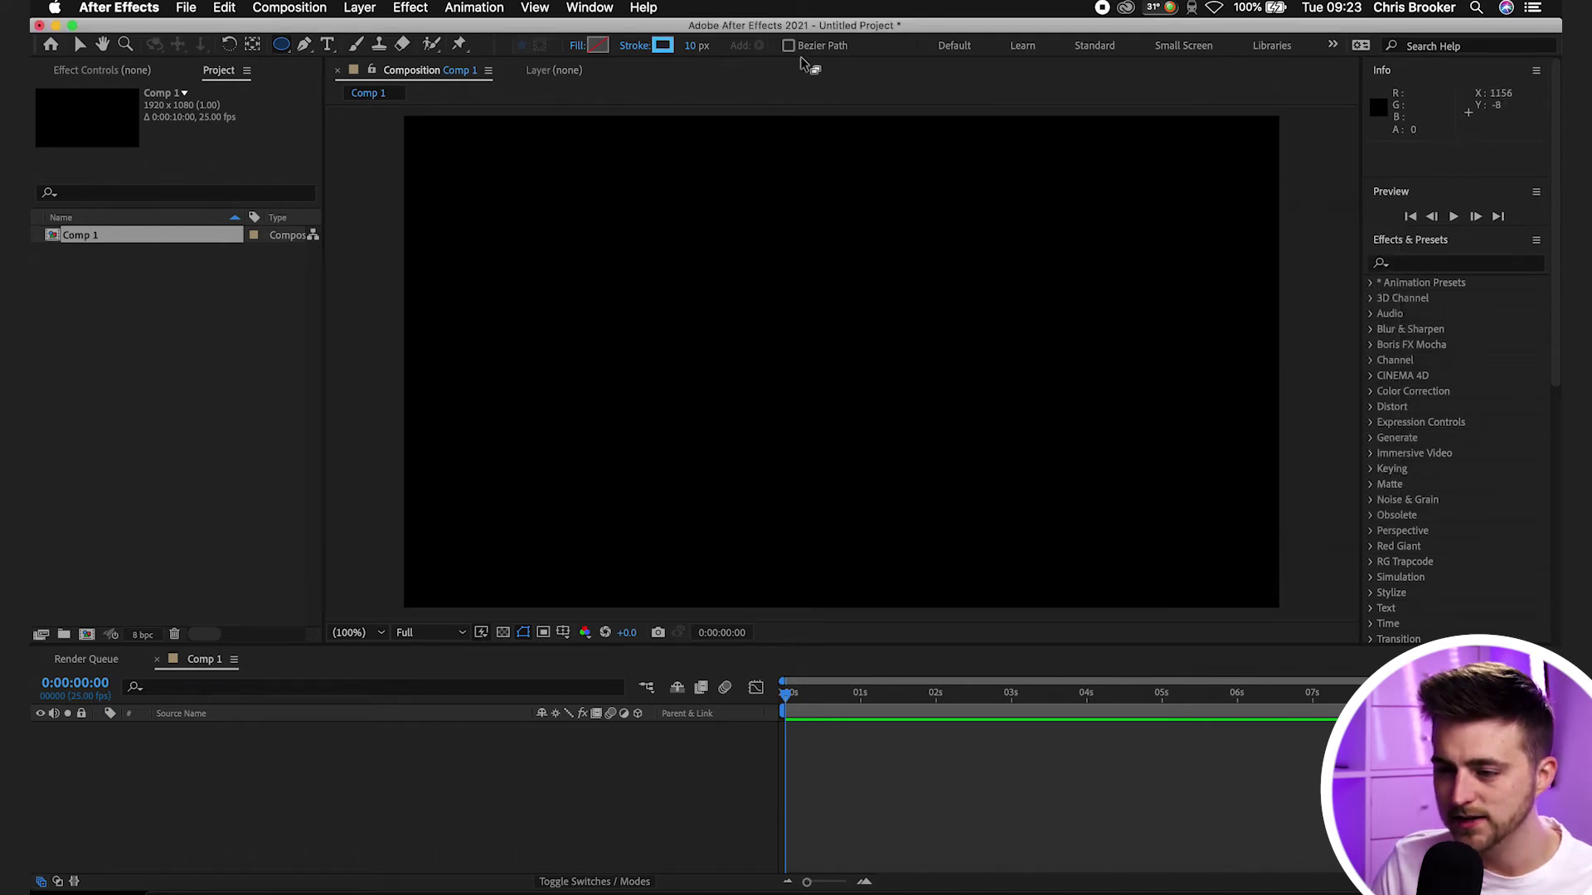
{"action": "left_click_drag", "start_coordinate": [695, 53], "coordinate": [740, 57]}
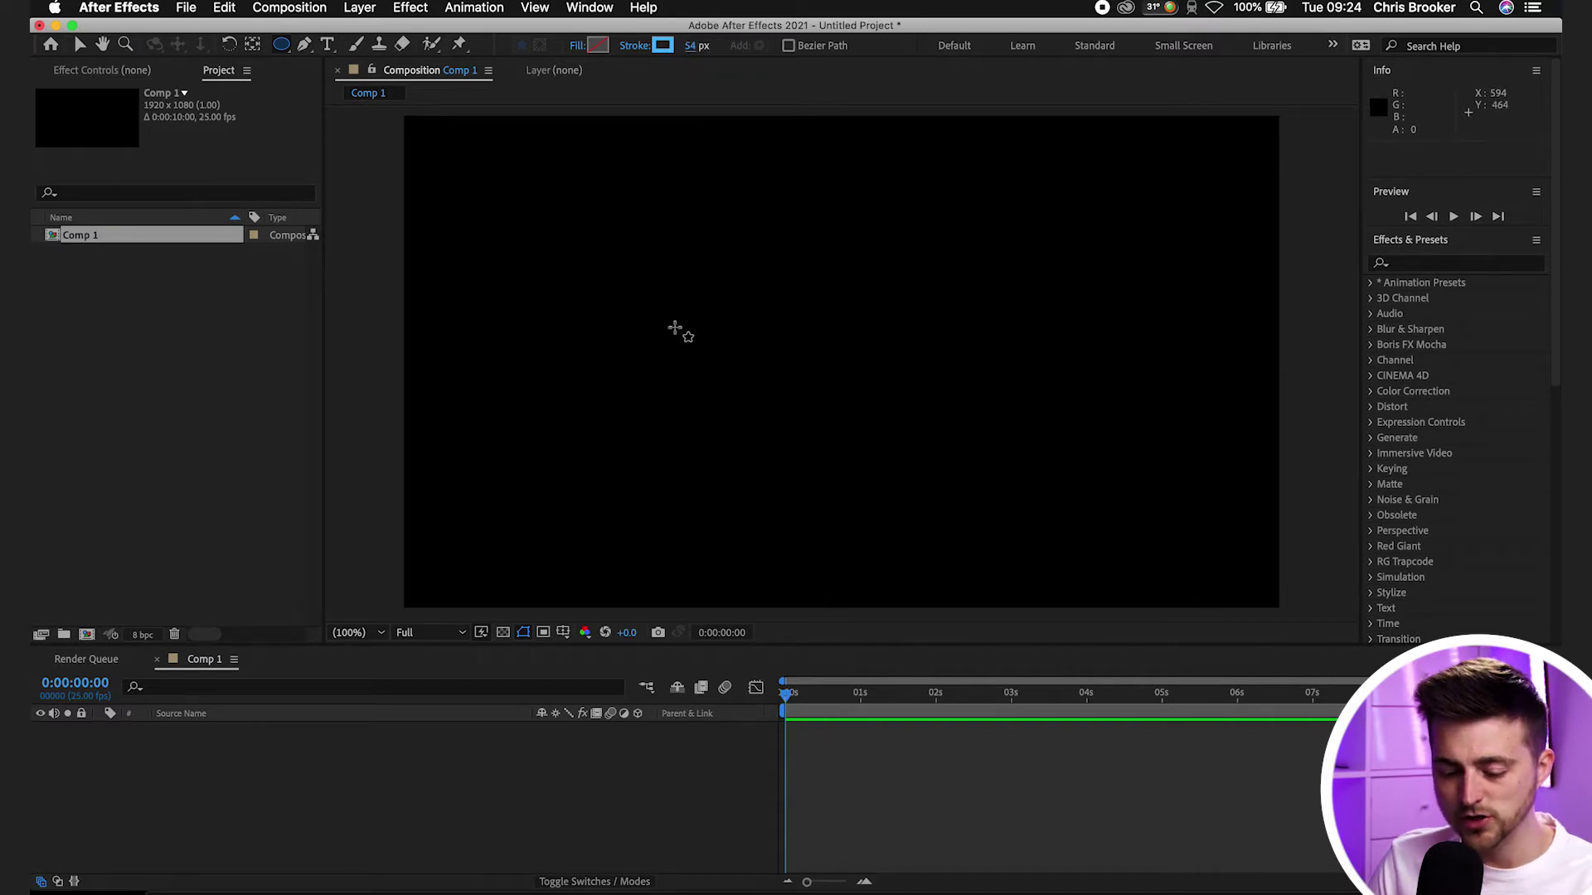
- Draw a circle near the middle of the composition and show the proportional grid over it
{"action": "left_click_drag", "start_coordinate": [749, 301], "coordinate": [880, 413]}
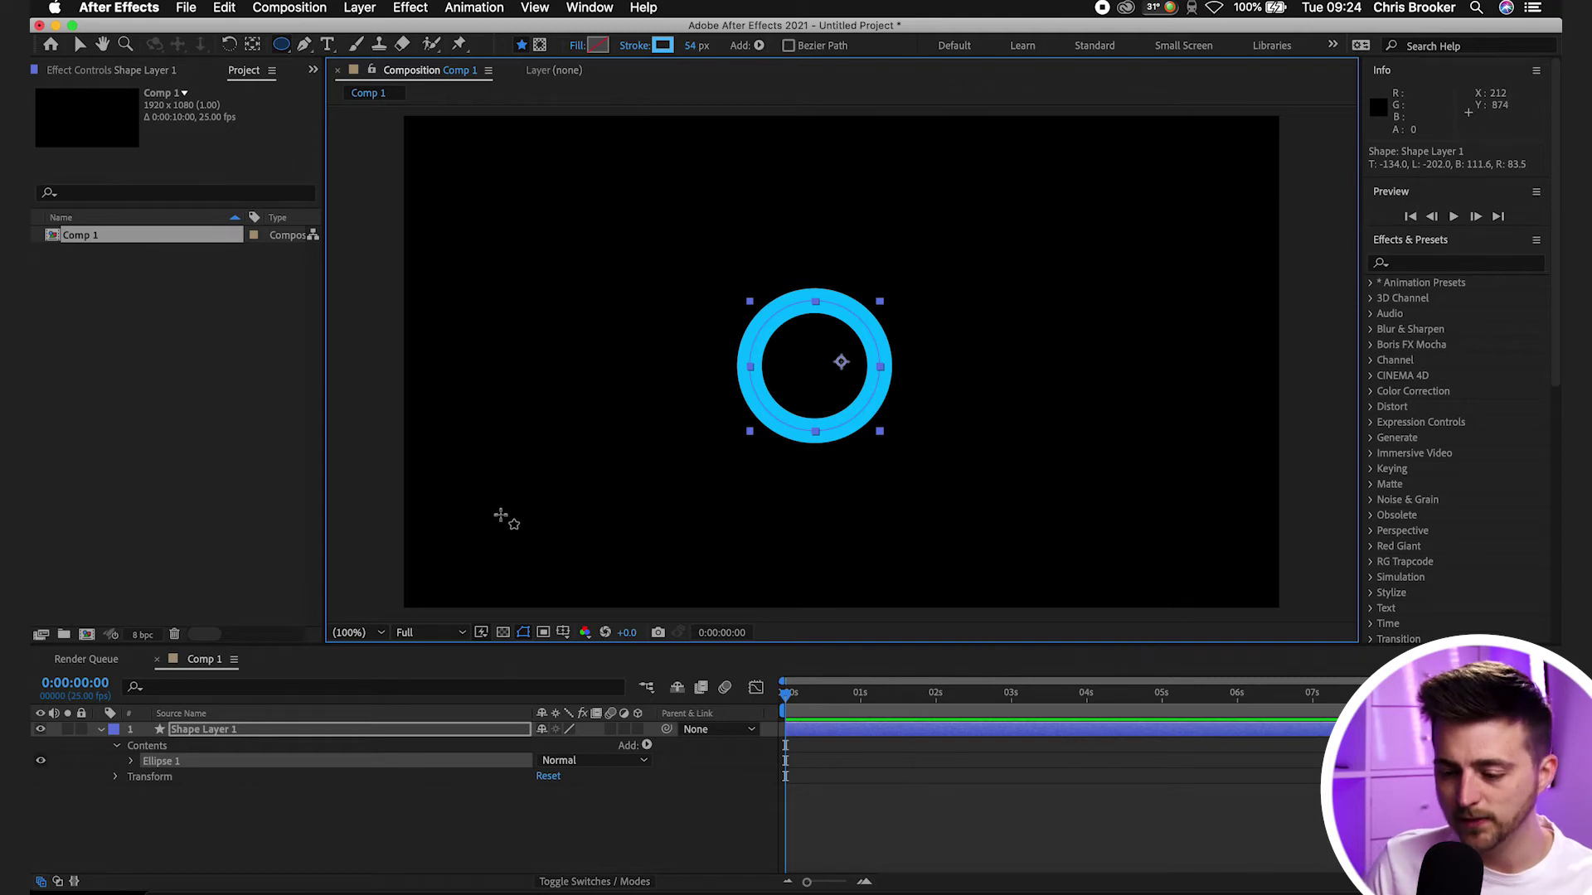
{"action": "left_click", "coordinate": [563, 633]}
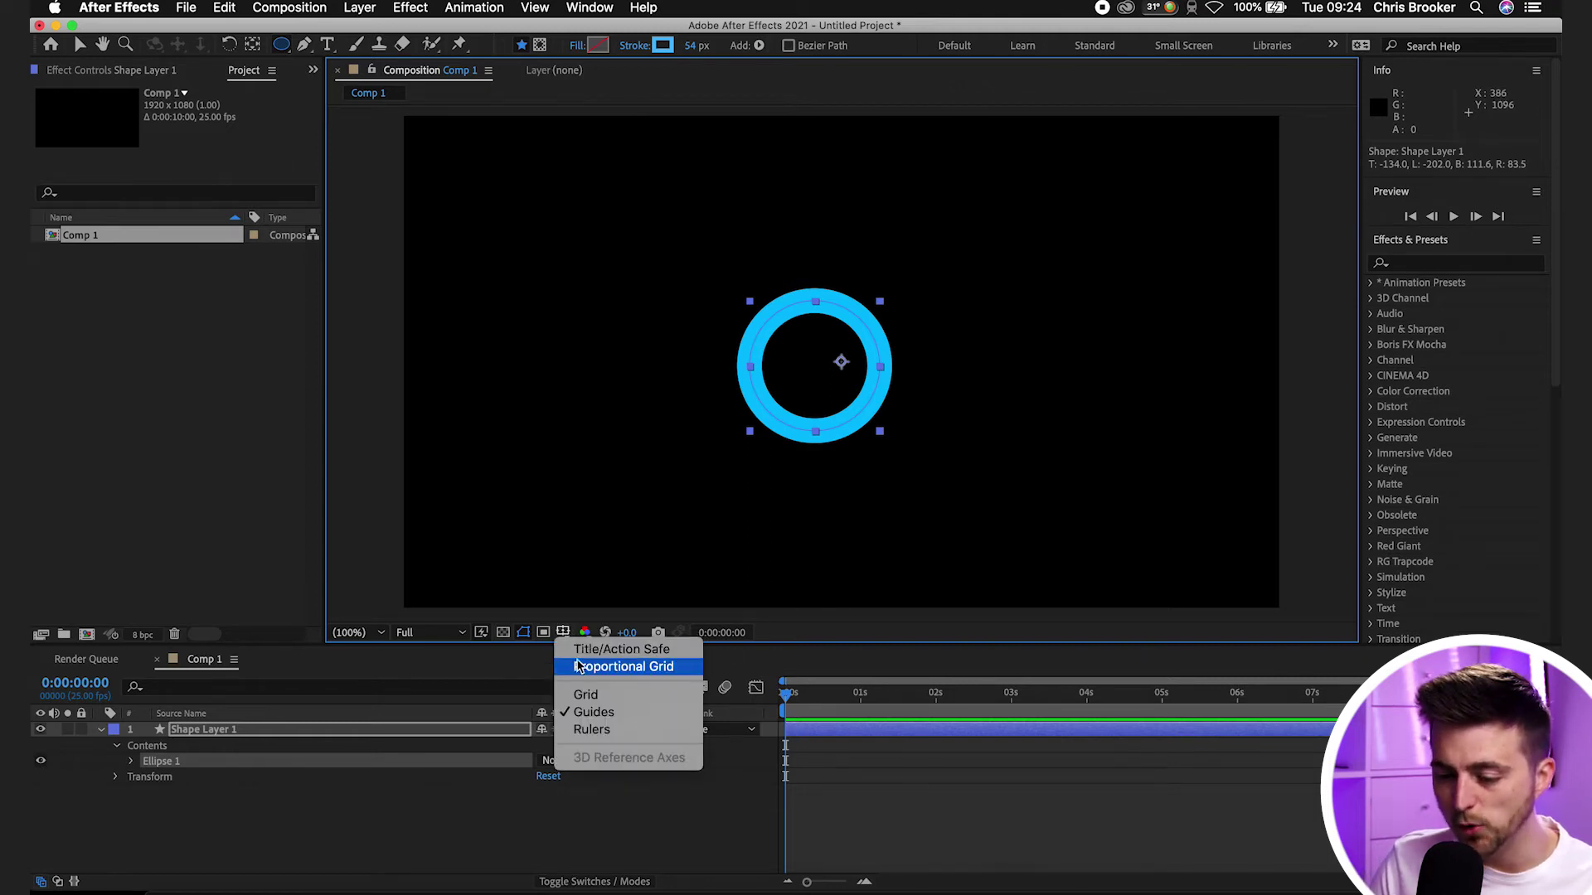
{"action": "key", "text": "Escape"}
{"action": "key", "text": "alt+apostrophe"}
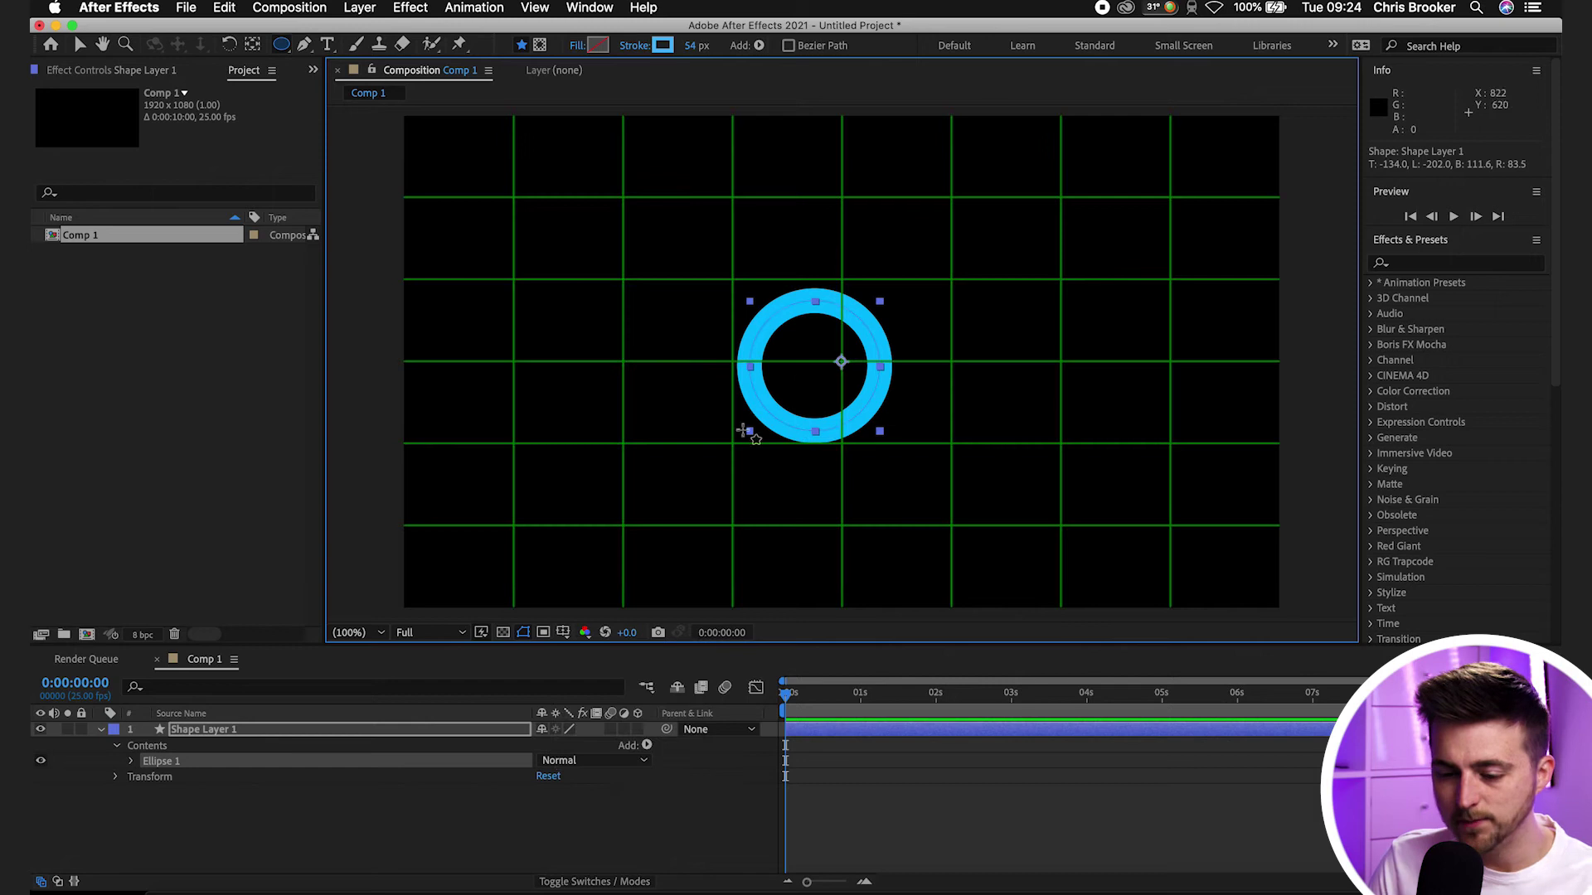
- Reveal the Transform properties of the circle's shape layer and select Anchor Point
{"action": "left_click", "coordinate": [396, 732]}
{"action": "key", "text": "a"}
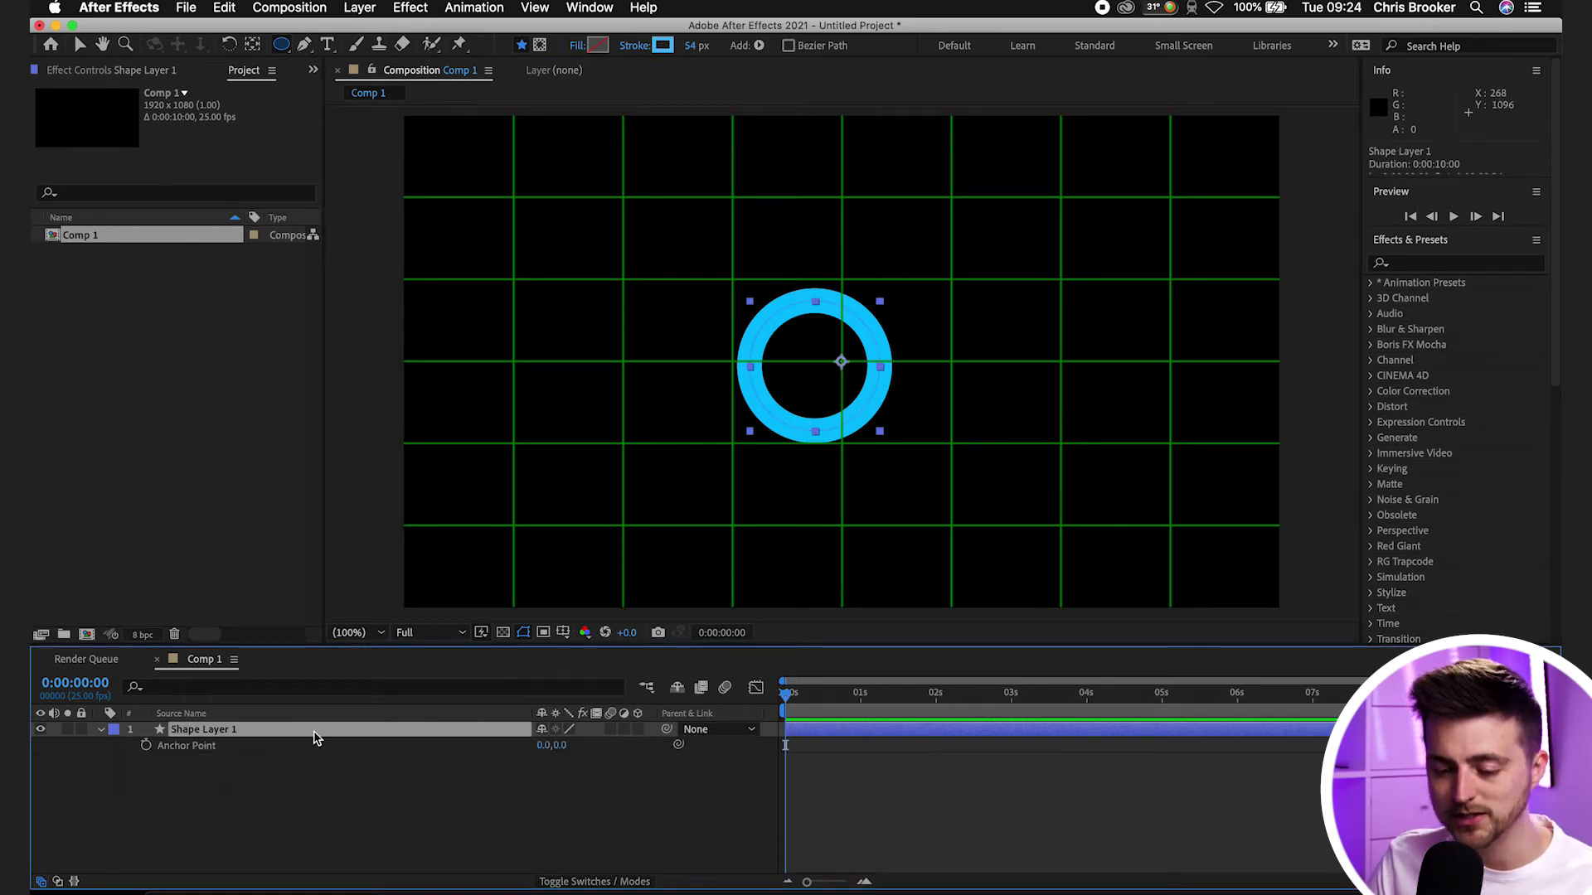
{"action": "left_click", "coordinate": [101, 729]}
{"action": "left_click", "coordinate": [100, 729]}
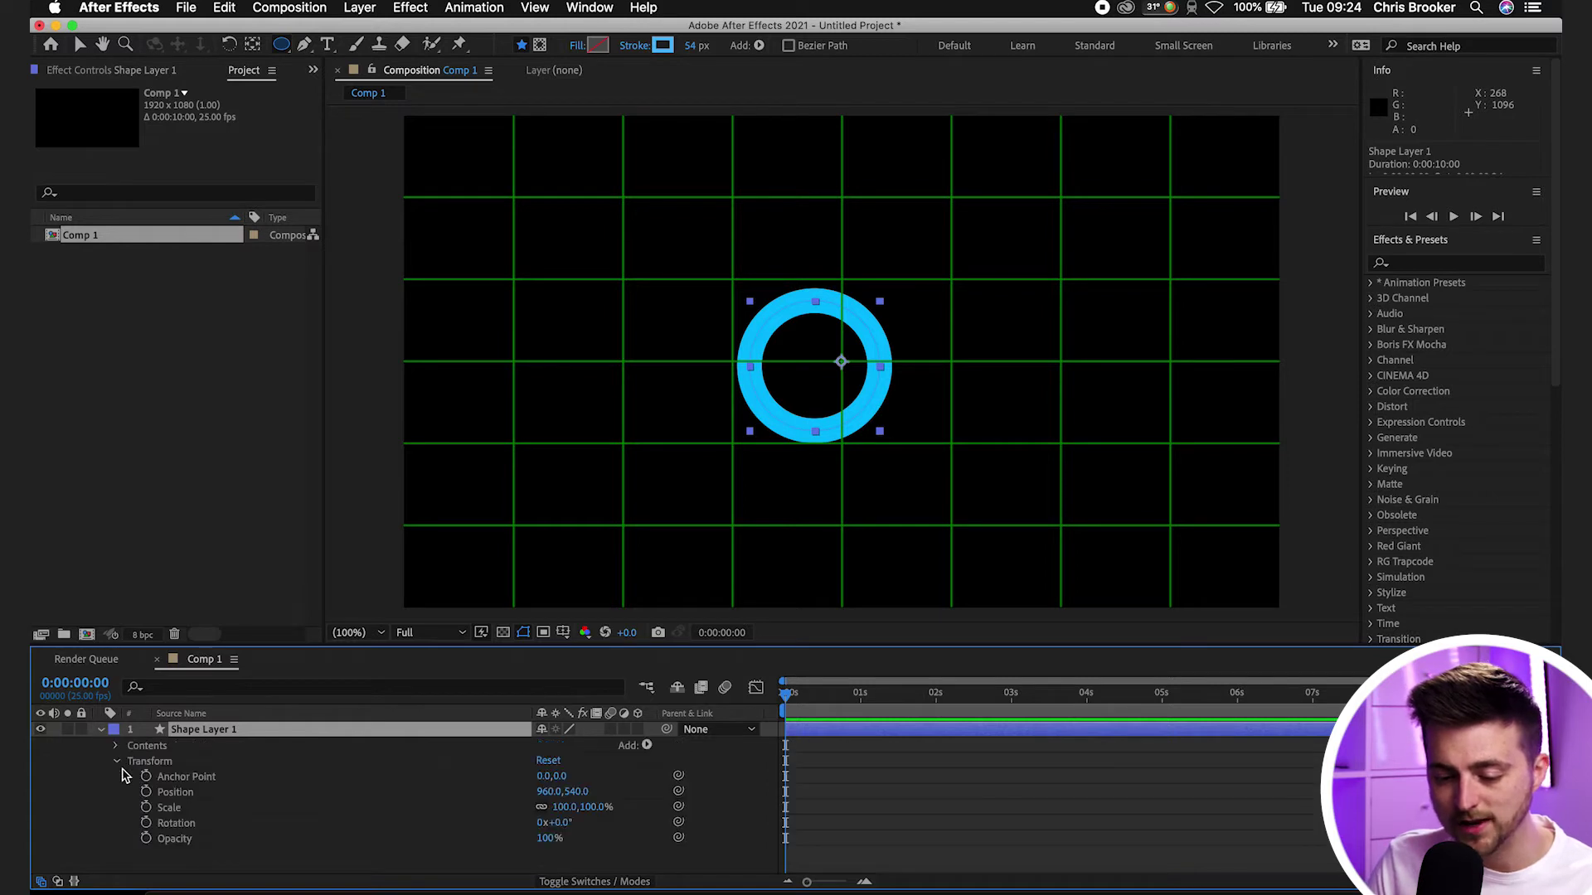
{"action": "left_click", "coordinate": [197, 779]}
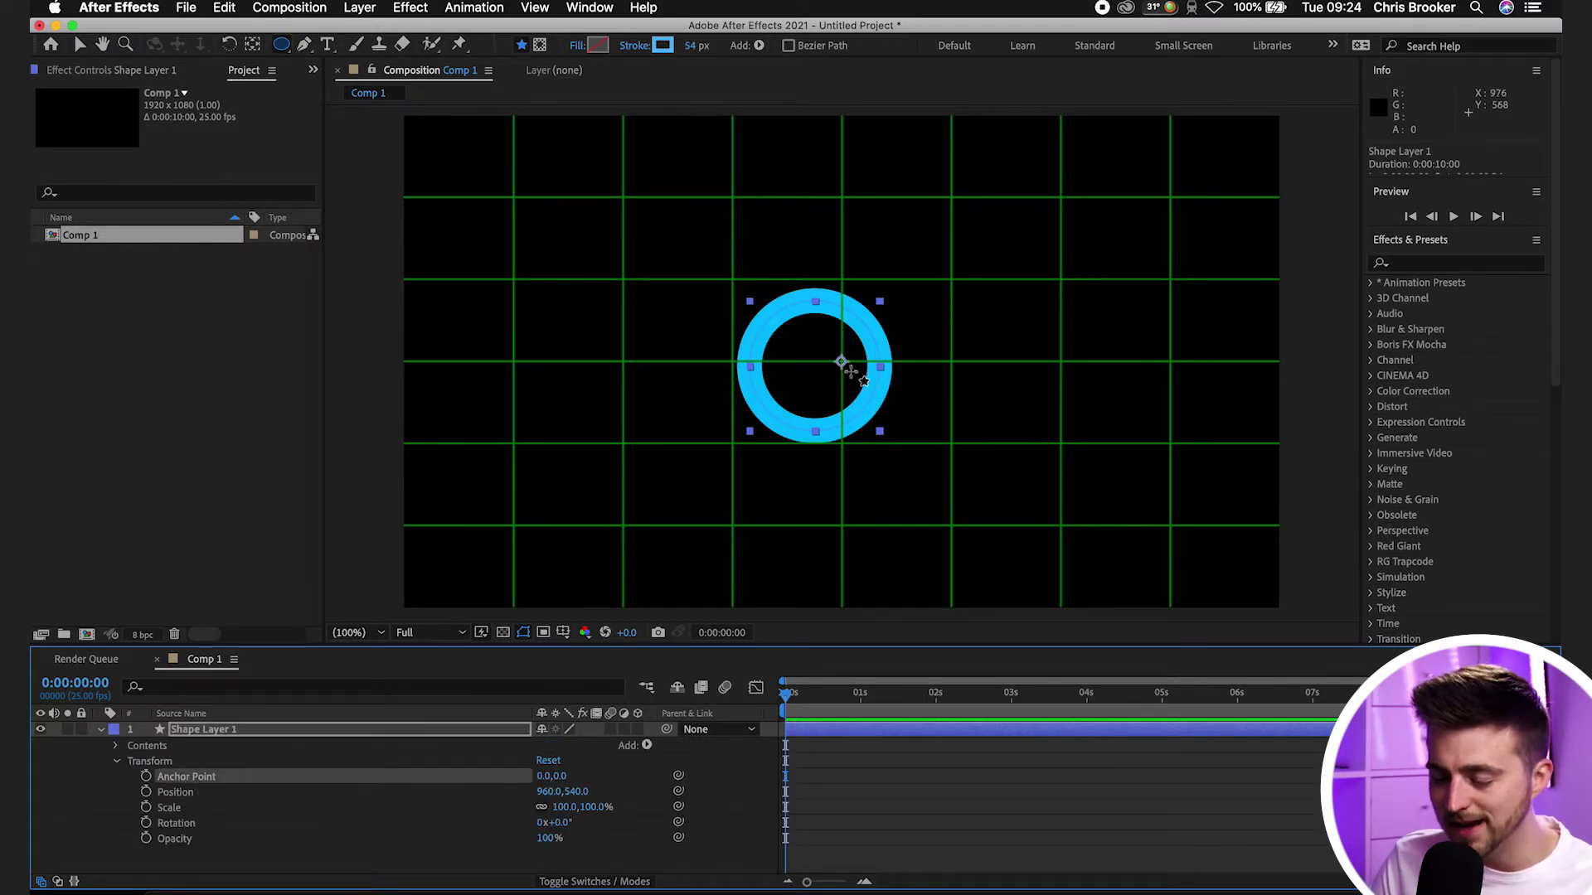
- Try rotating the circle's layer by 72° around its current anchor point and undo the rotation
{"action": "scroll", "coordinate": [847, 367], "scroll_direction": "up", "scroll_amount": 4}
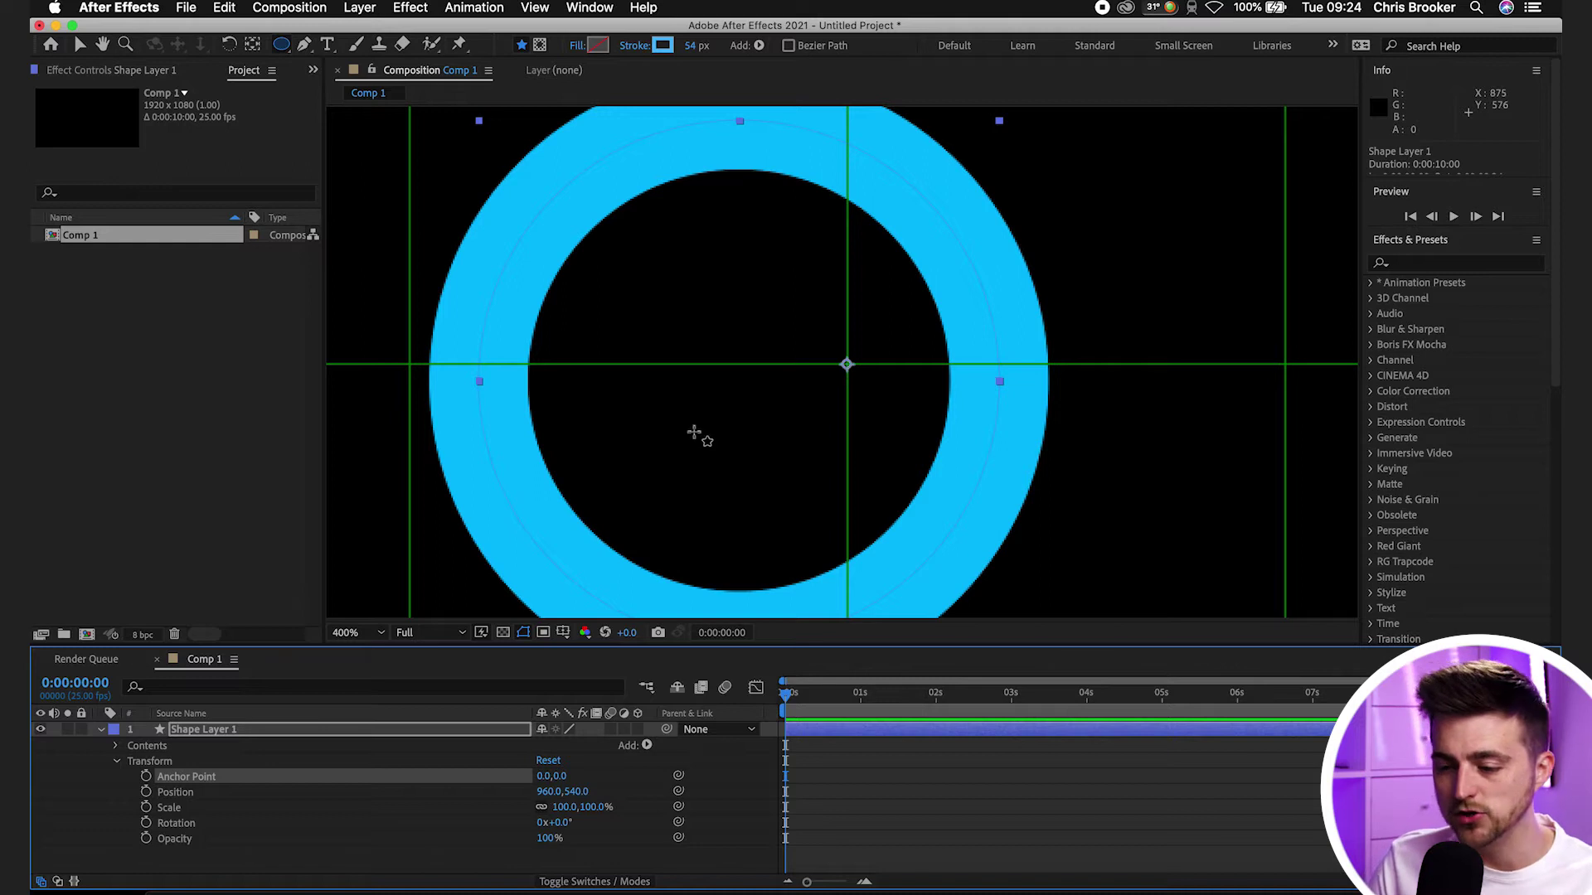
{"action": "left_click", "coordinate": [365, 634]}
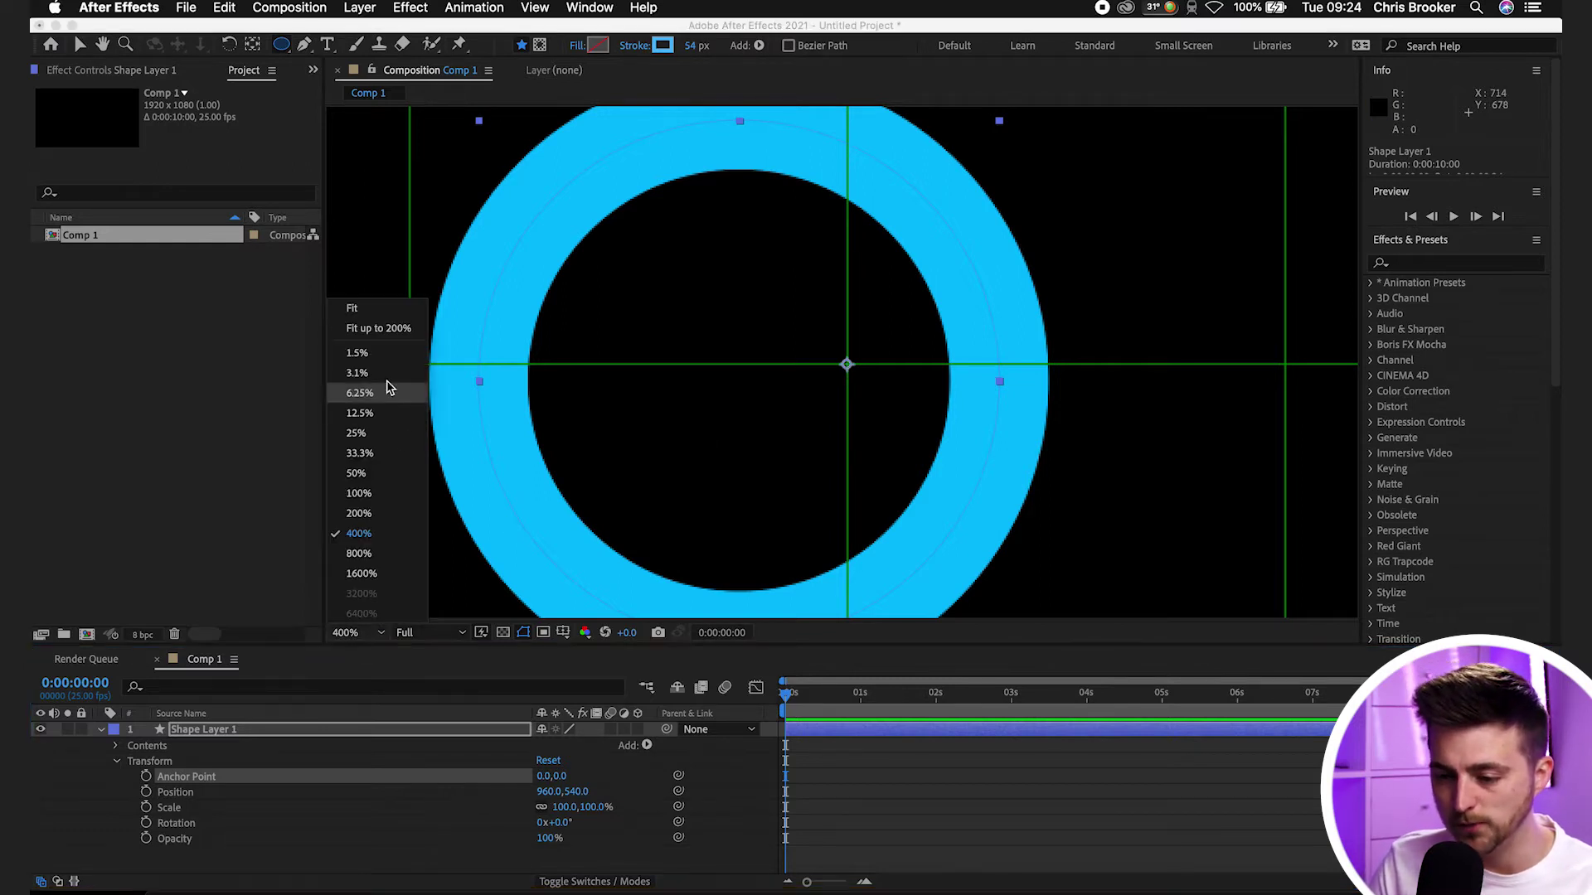
{"action": "left_click", "coordinate": [377, 329]}
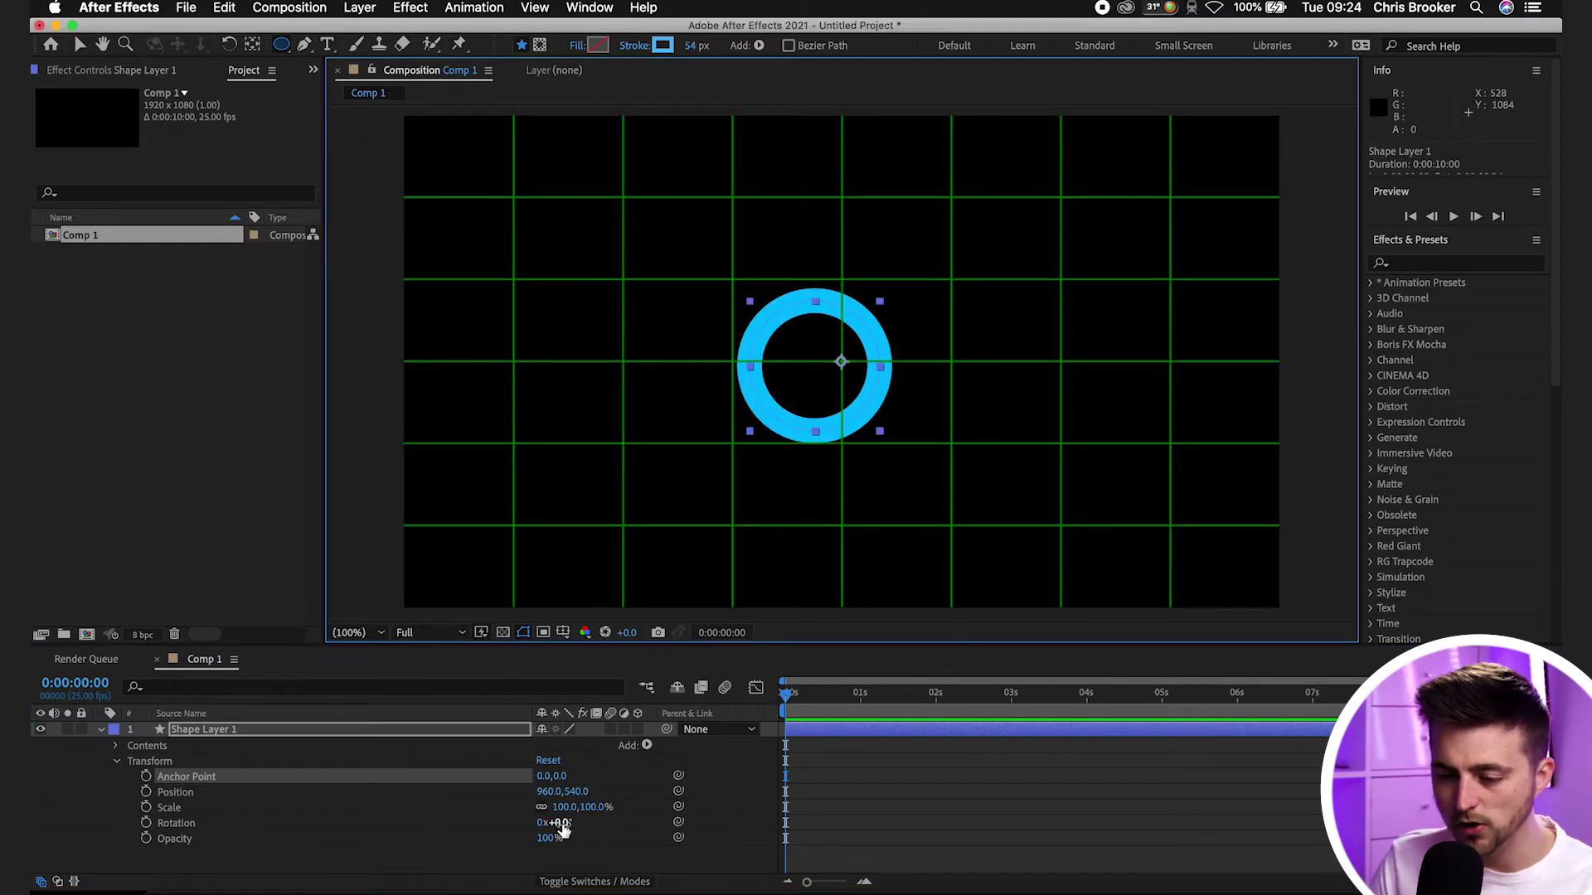
{"action": "left_click_drag", "start_coordinate": [553, 822], "coordinate": [638, 822]}
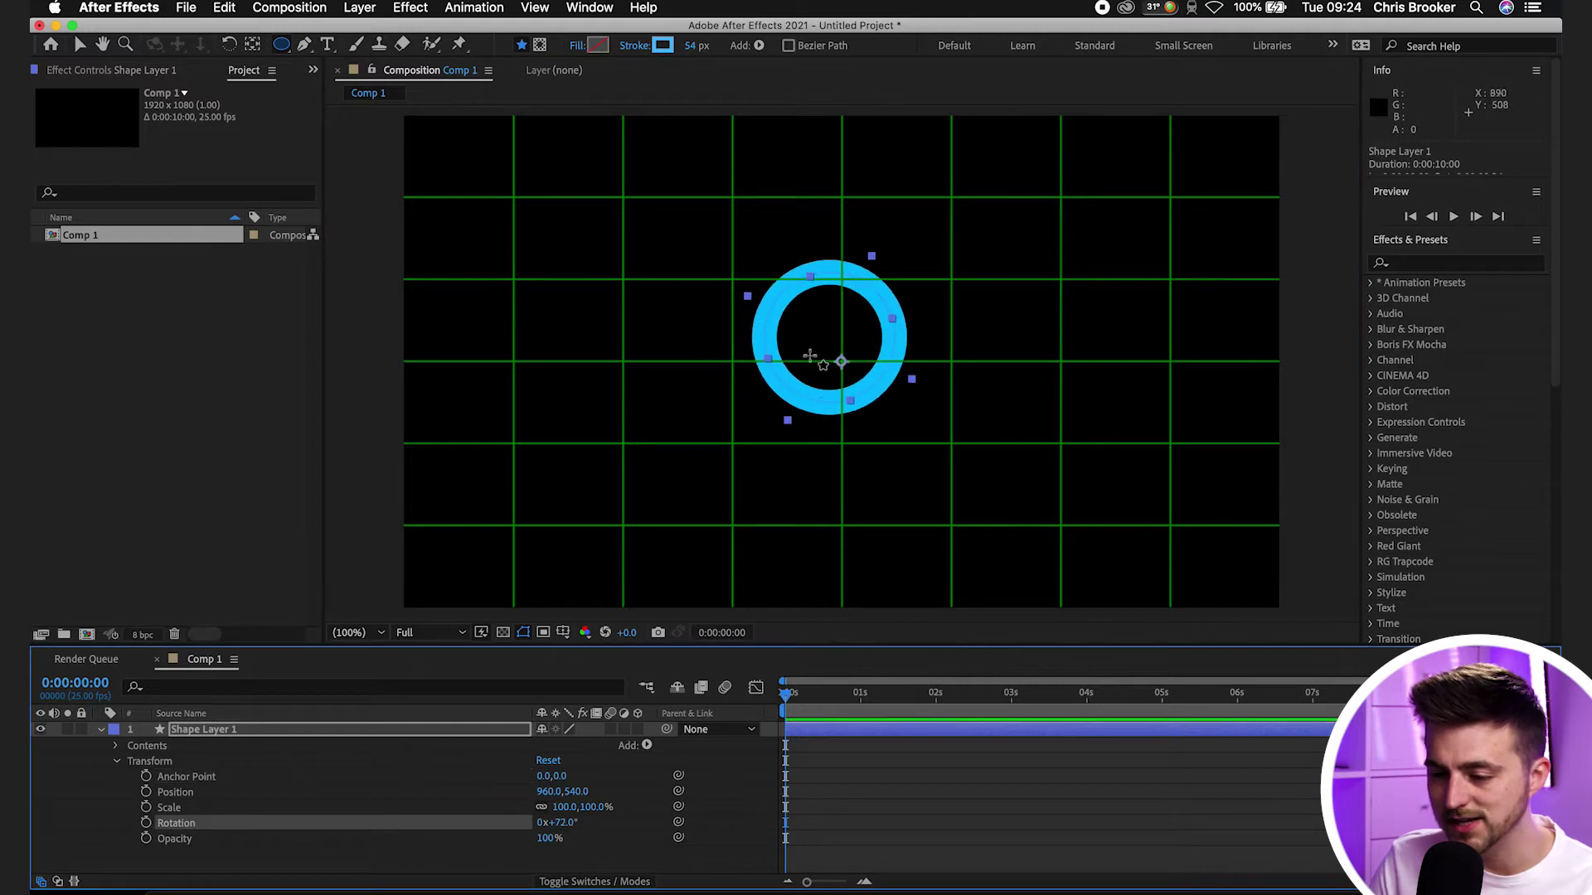
{"action": "key", "text": "super+z"}
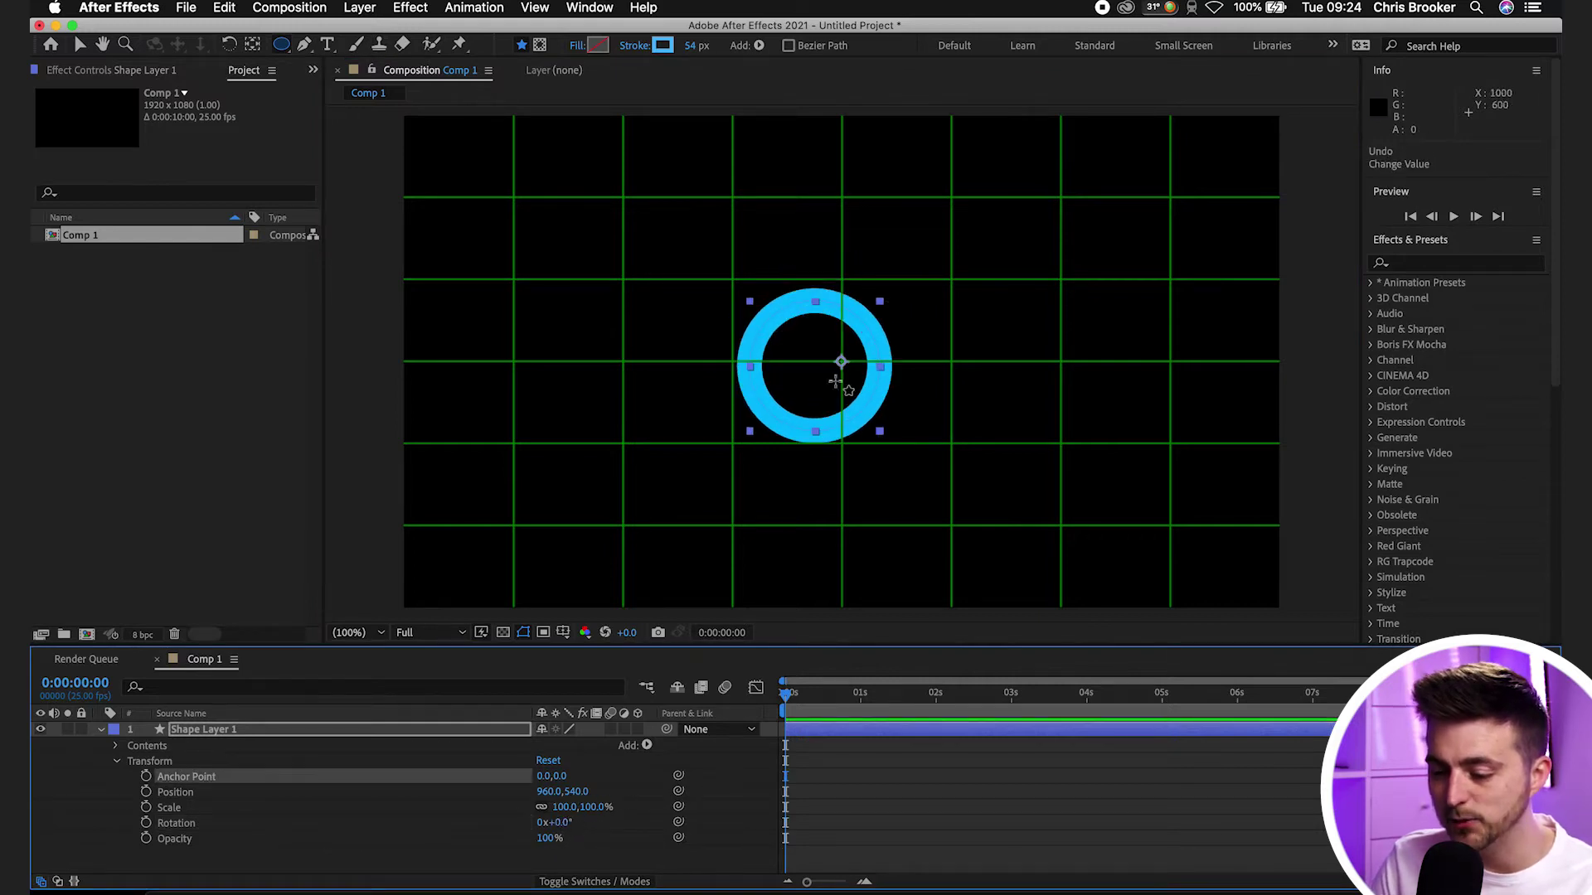
{"action": "left_click_drag", "start_coordinate": [576, 824], "coordinate": [476, 820]}
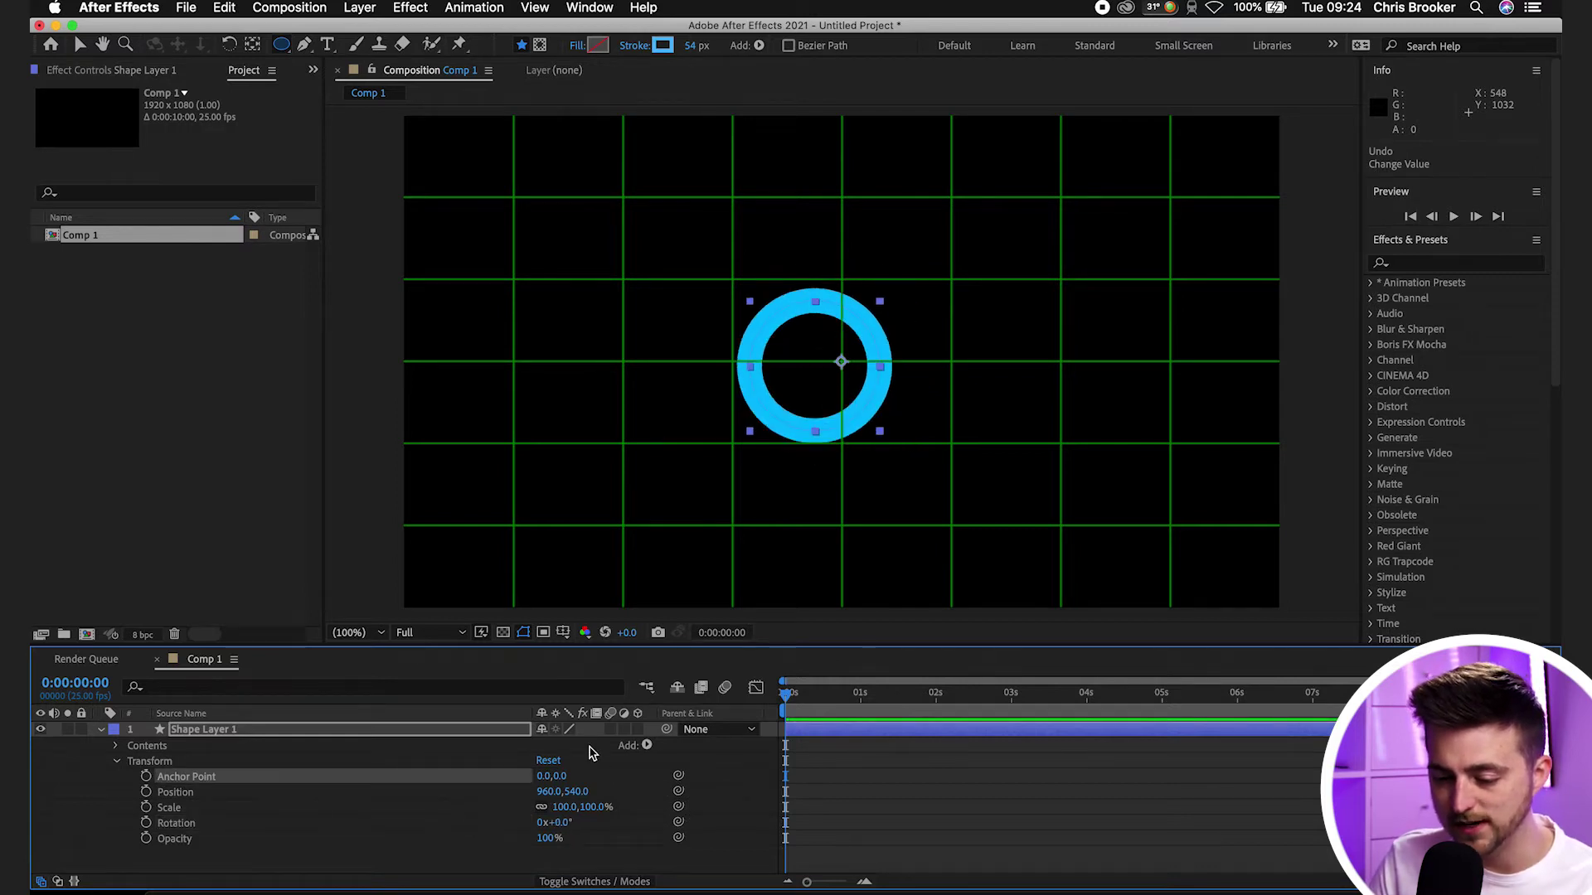
- Set the shape layer's anchor point to -59.0, 7.0 so it sits at the circle's centre
{"action": "scroll", "coordinate": [843, 410], "scroll_direction": "up", "scroll_amount": 1}
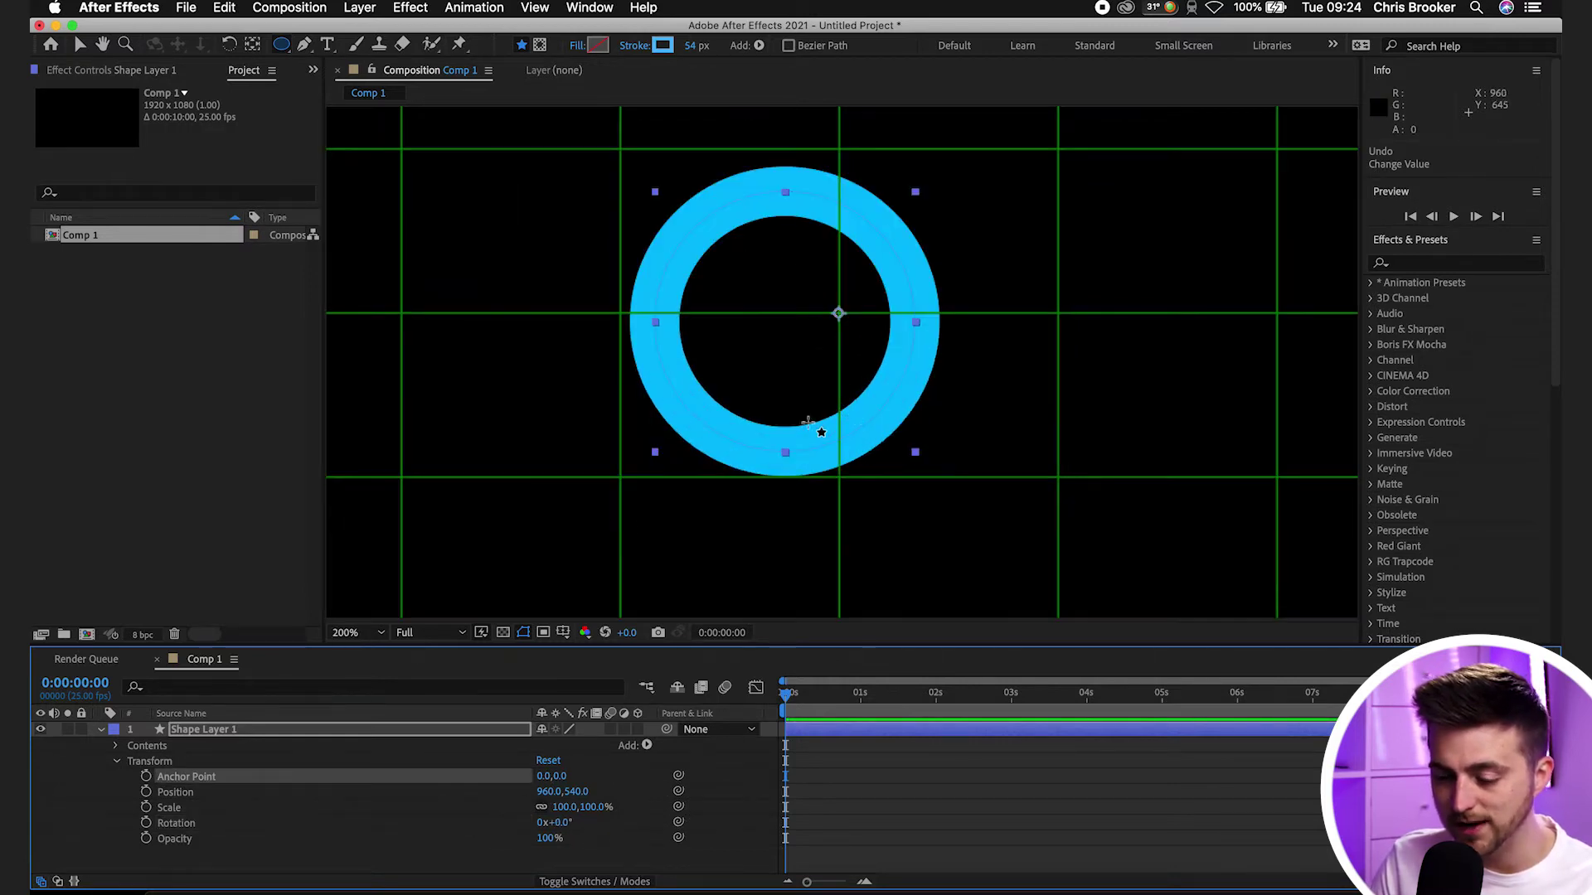
{"action": "mouse_move", "coordinate": [546, 780]}
{"action": "left_mouse_down"}
{"action": "mouse_move", "coordinate": [650, 767]}
{"action": "mouse_move", "coordinate": [422, 796]}
{"action": "mouse_move", "coordinate": [515, 774]}
{"action": "mouse_move", "coordinate": [512, 794]}
{"action": "mouse_move", "coordinate": [551, 775]}
{"action": "mouse_move", "coordinate": [570, 786]}
{"action": "left_mouse_up"}
- Expand the ellipse's Stroke 1 properties and raise the stroke width to 288 to fill the circle solid
{"action": "left_click_drag", "start_coordinate": [294, 645], "coordinate": [301, 539]}
{"action": "left_click", "coordinate": [117, 642]}
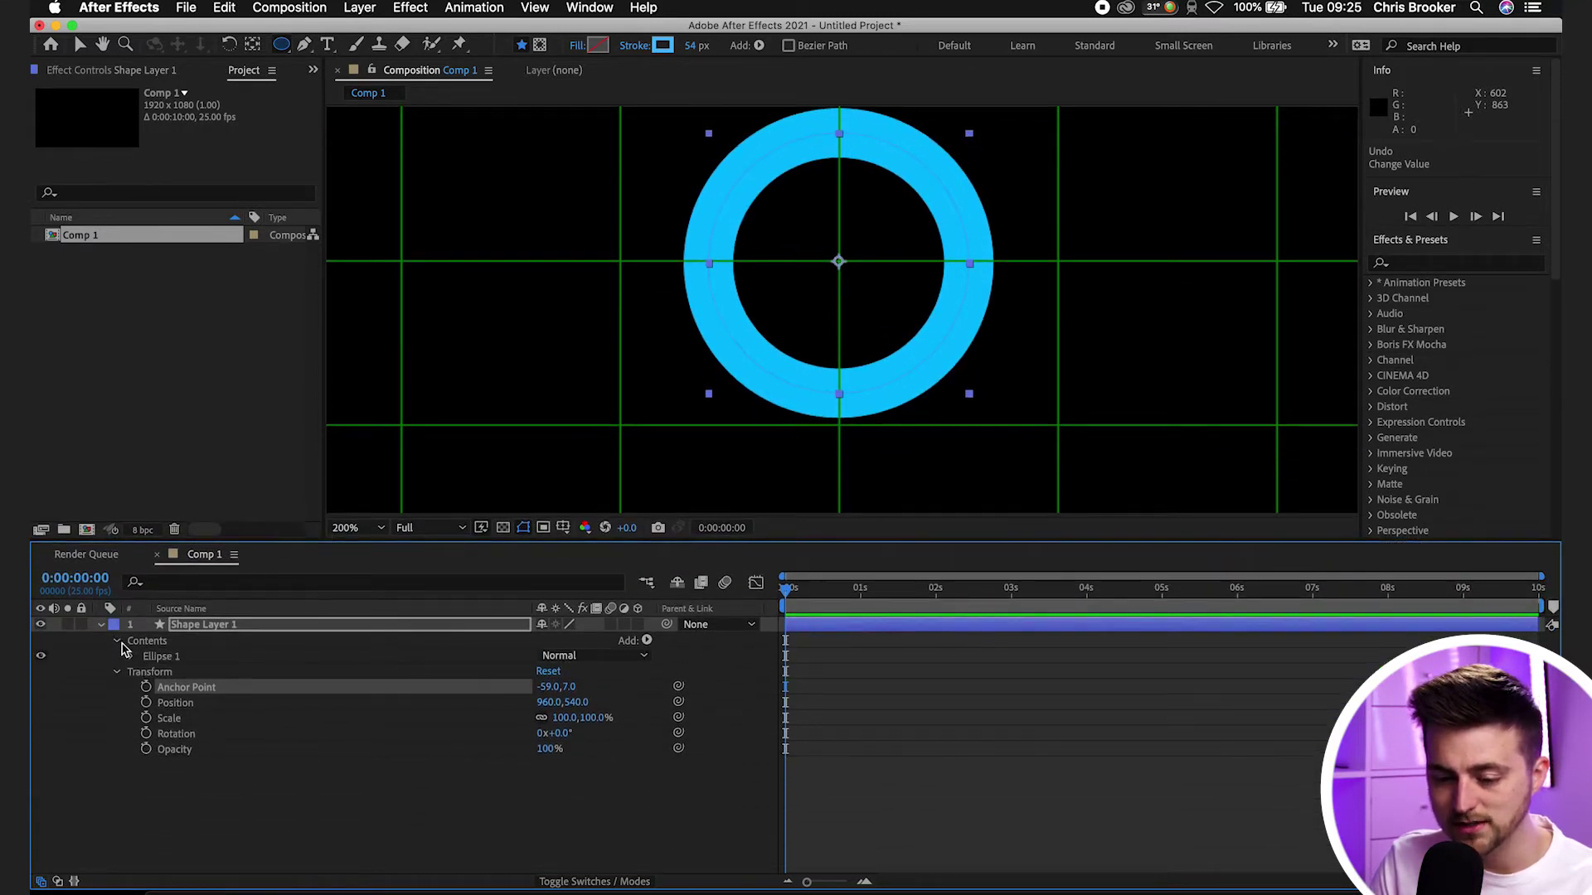
{"action": "left_click", "coordinate": [133, 658]}
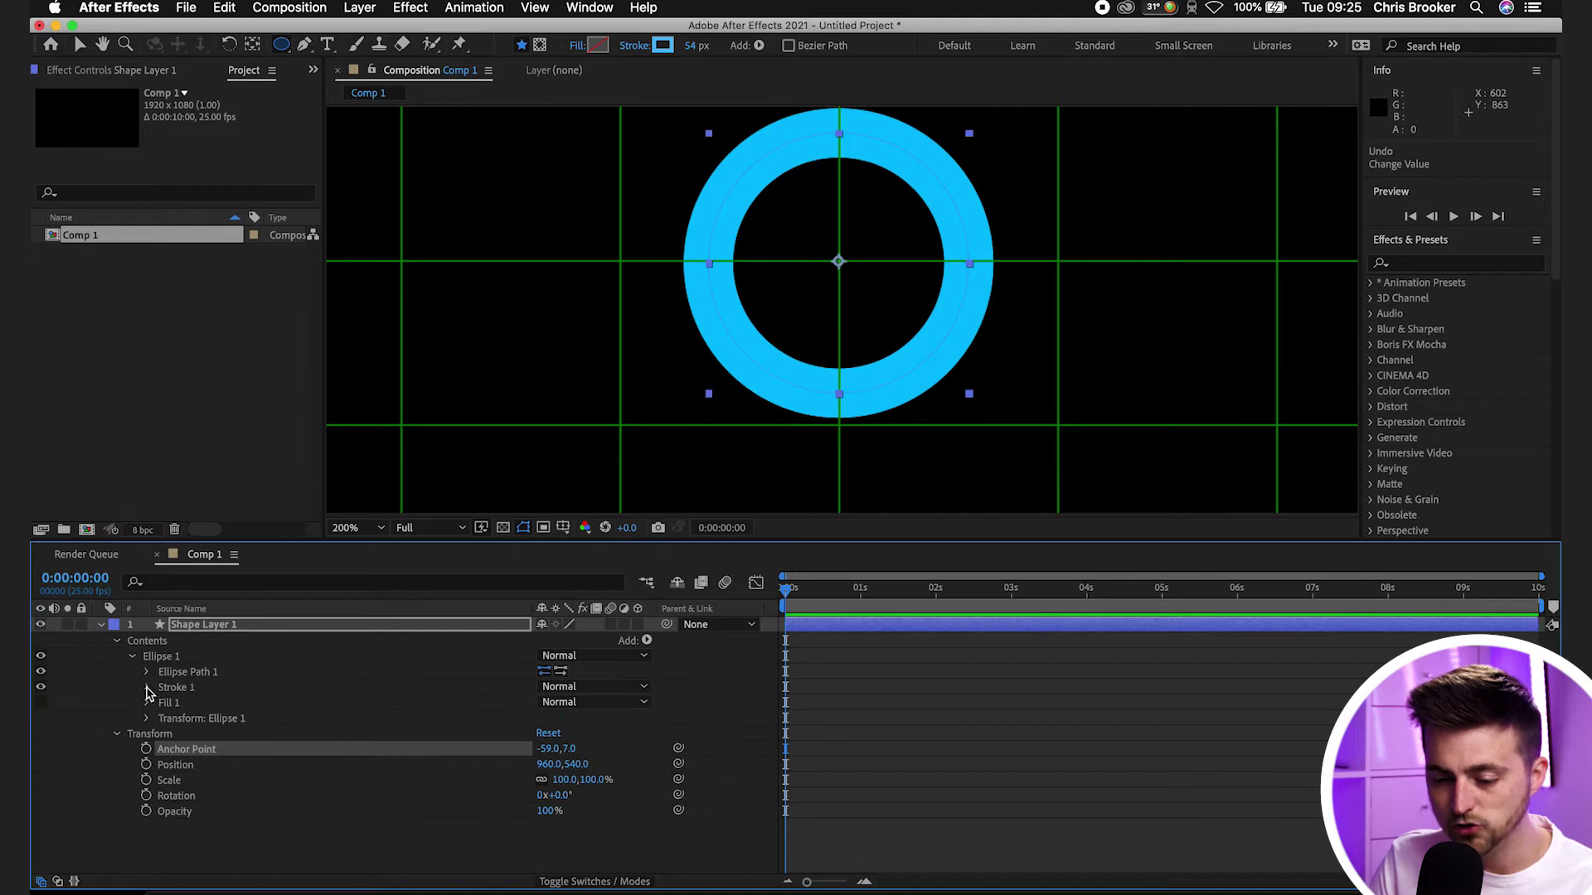
{"action": "left_click", "coordinate": [146, 688]}
{"action": "left_click", "coordinate": [185, 678]}
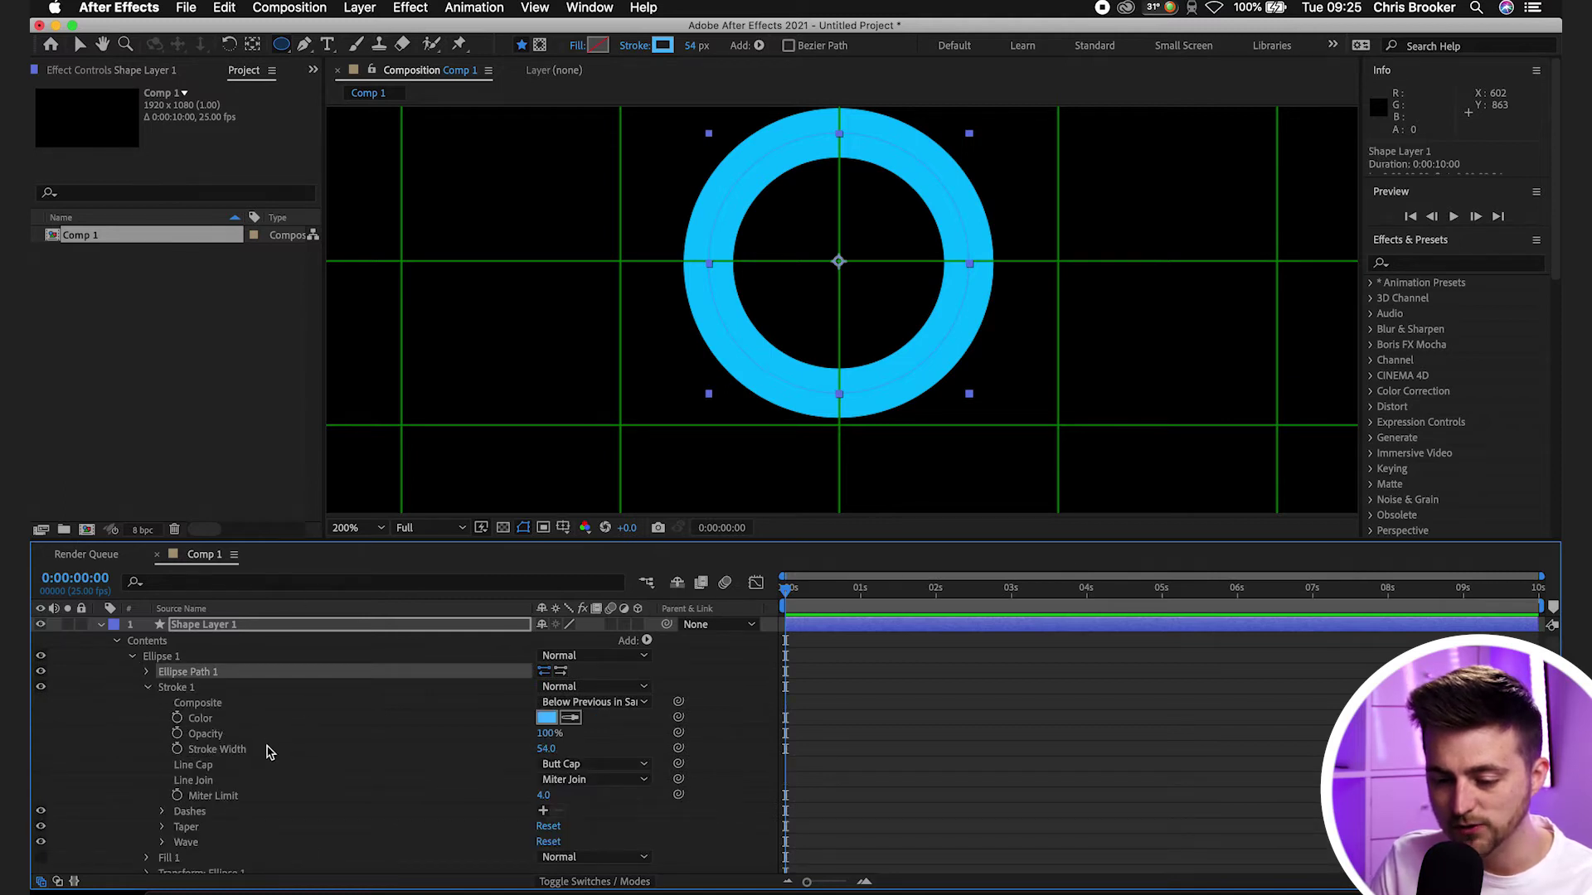
{"action": "left_click", "coordinate": [231, 751]}
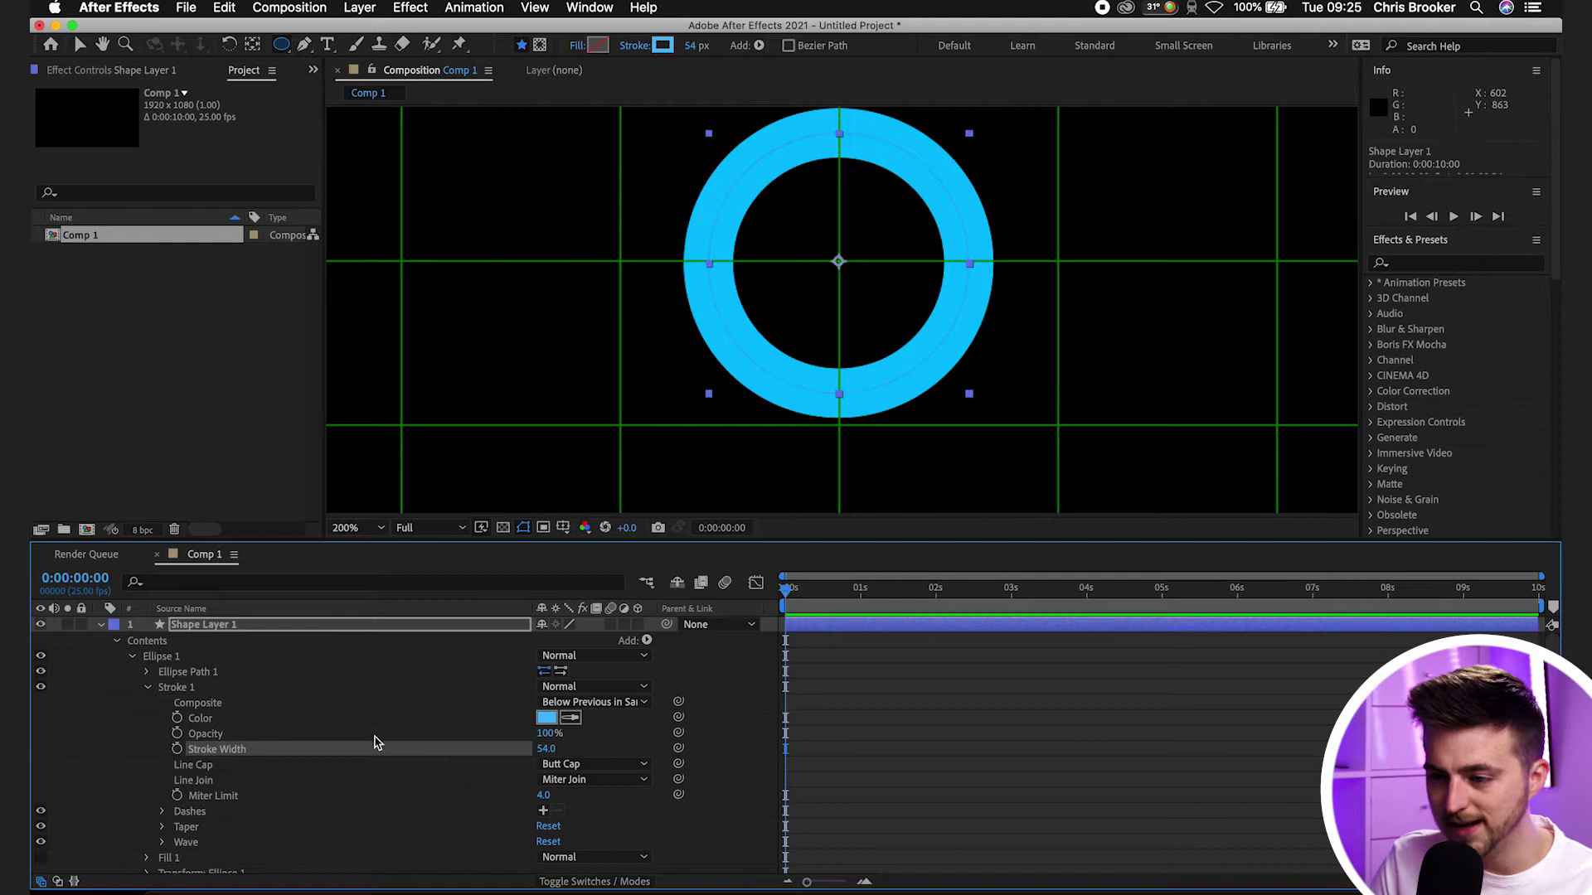
{"action": "left_click_drag", "start_coordinate": [547, 749], "coordinate": [720, 721]}
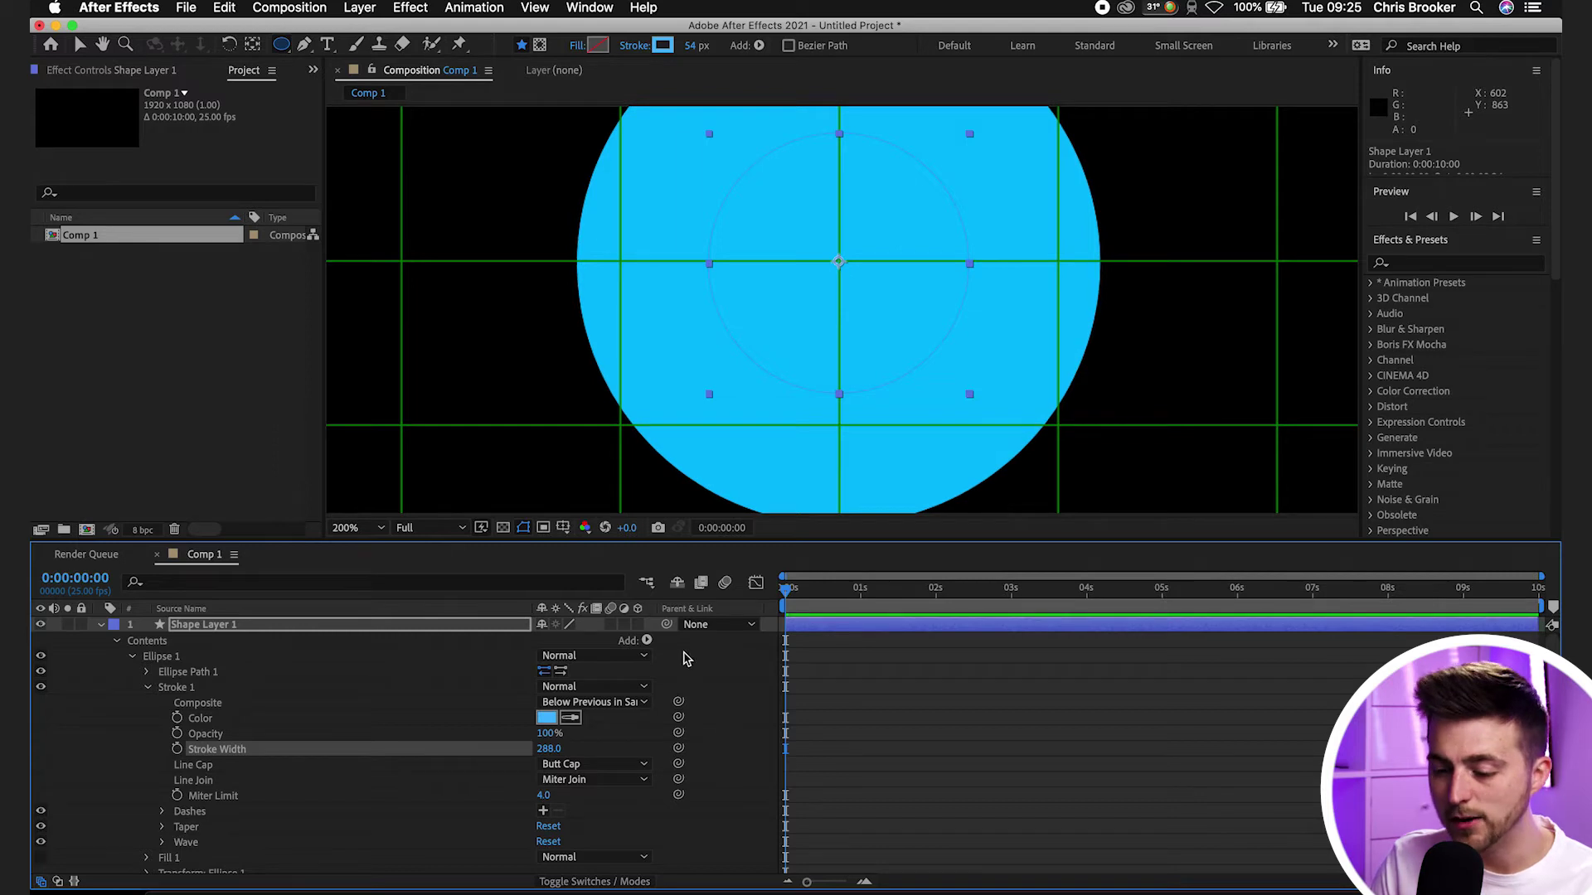
- Add a Trim Paths operator to the circle and display its properties
{"action": "left_click", "coordinate": [648, 642]}
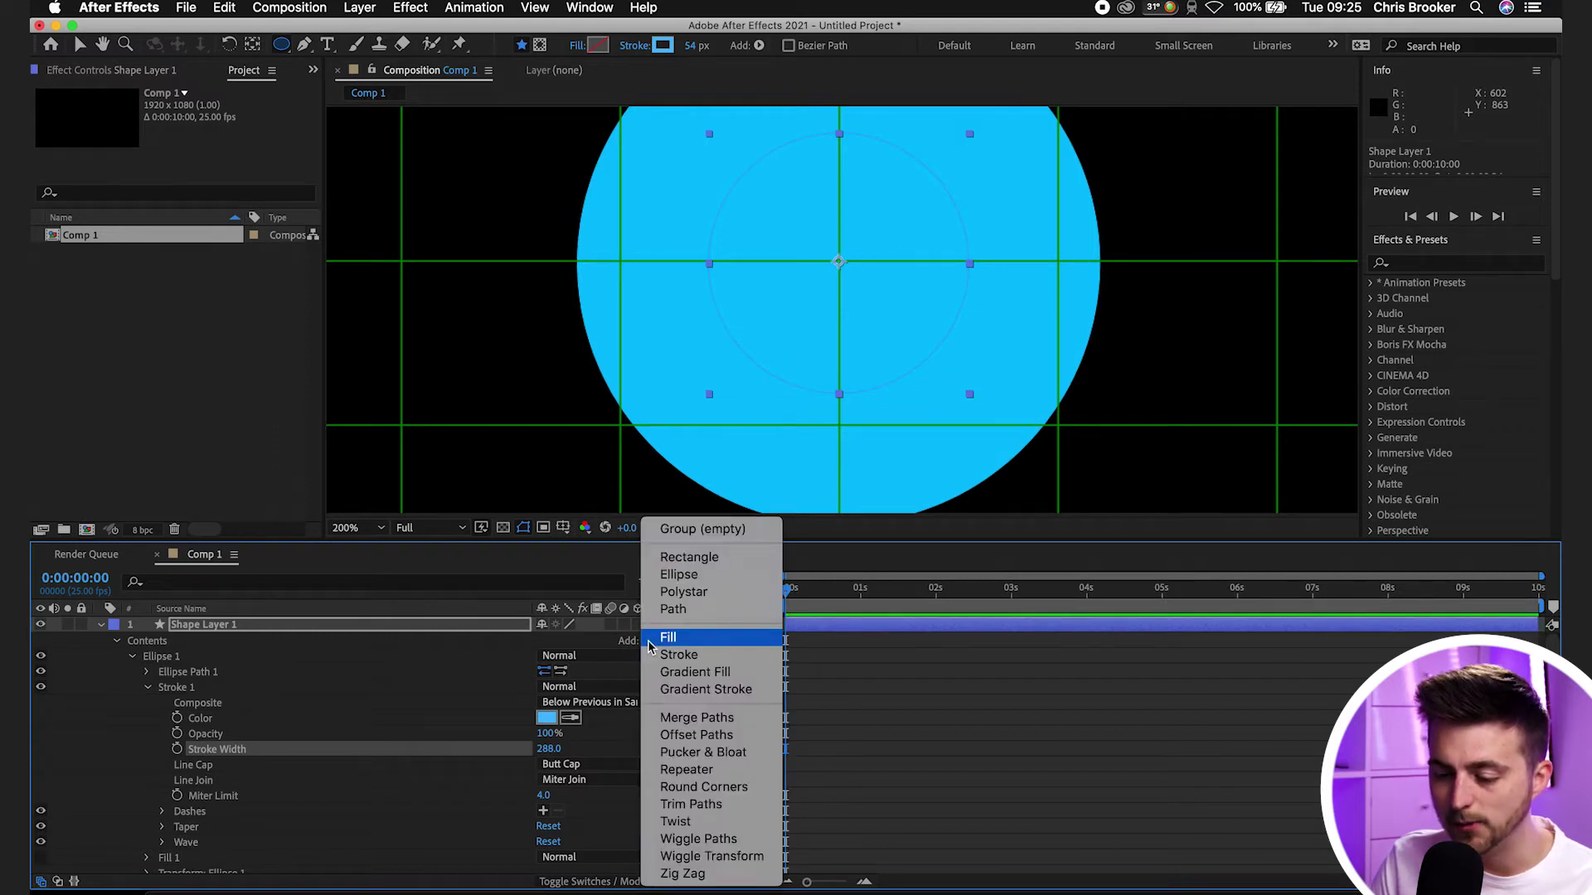
{"action": "left_click", "coordinate": [685, 805]}
{"action": "left_click", "coordinate": [148, 689]}
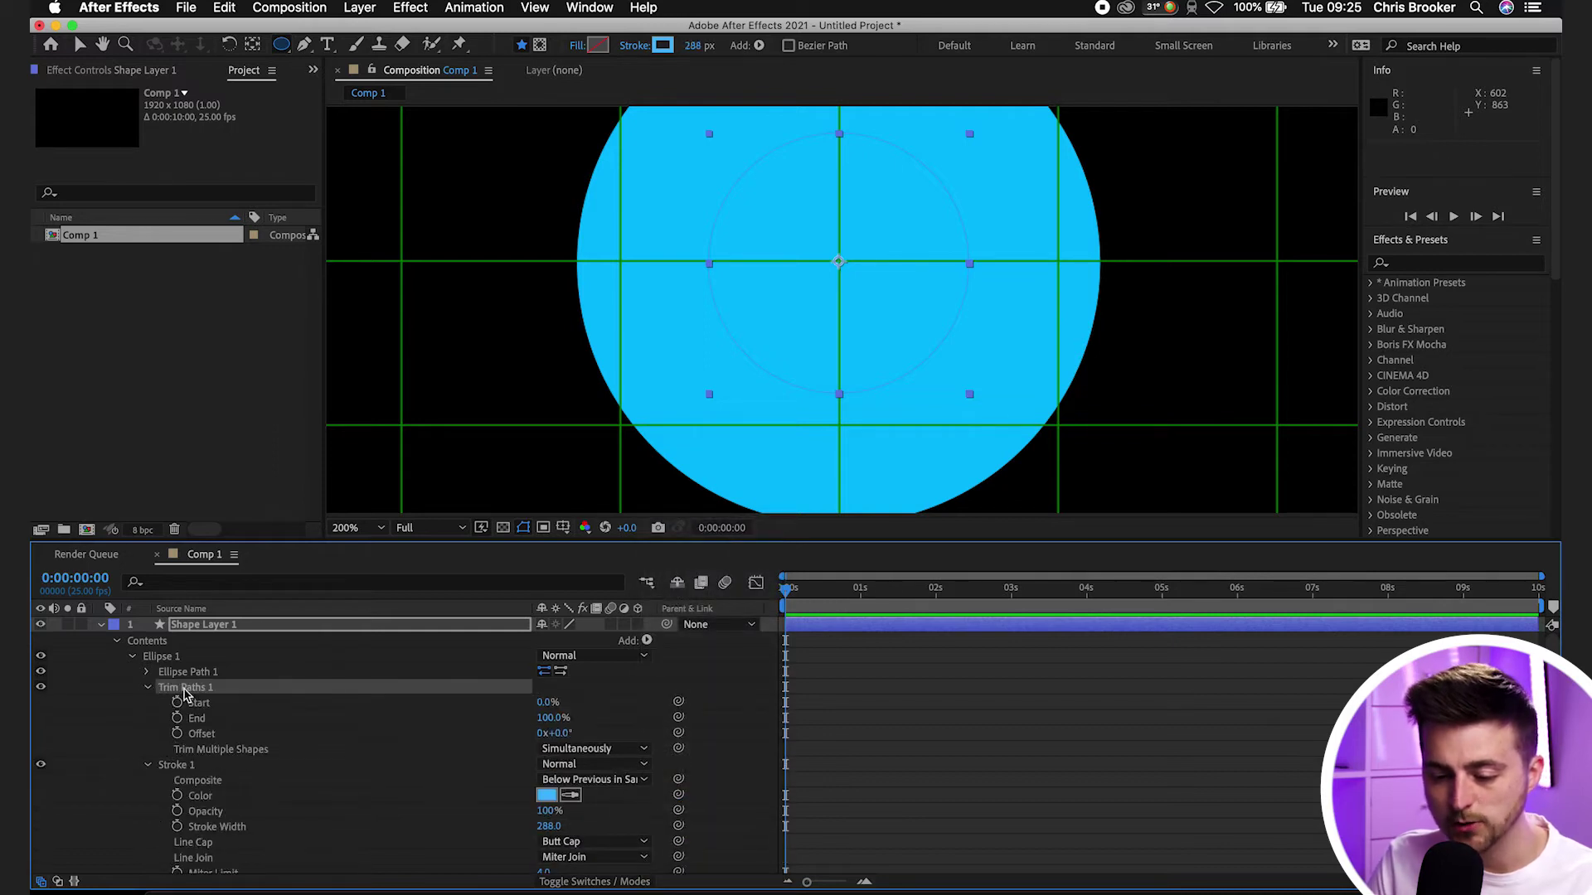
- Keyframe the Trim Paths End value at 0% on the first frame and 100% at 0:00:01:01
{"action": "mouse_move", "coordinate": [550, 704]}
{"action": "left_mouse_down"}
{"action": "mouse_move", "coordinate": [698, 706]}
{"action": "mouse_move", "coordinate": [563, 695]}
{"action": "left_mouse_up"}
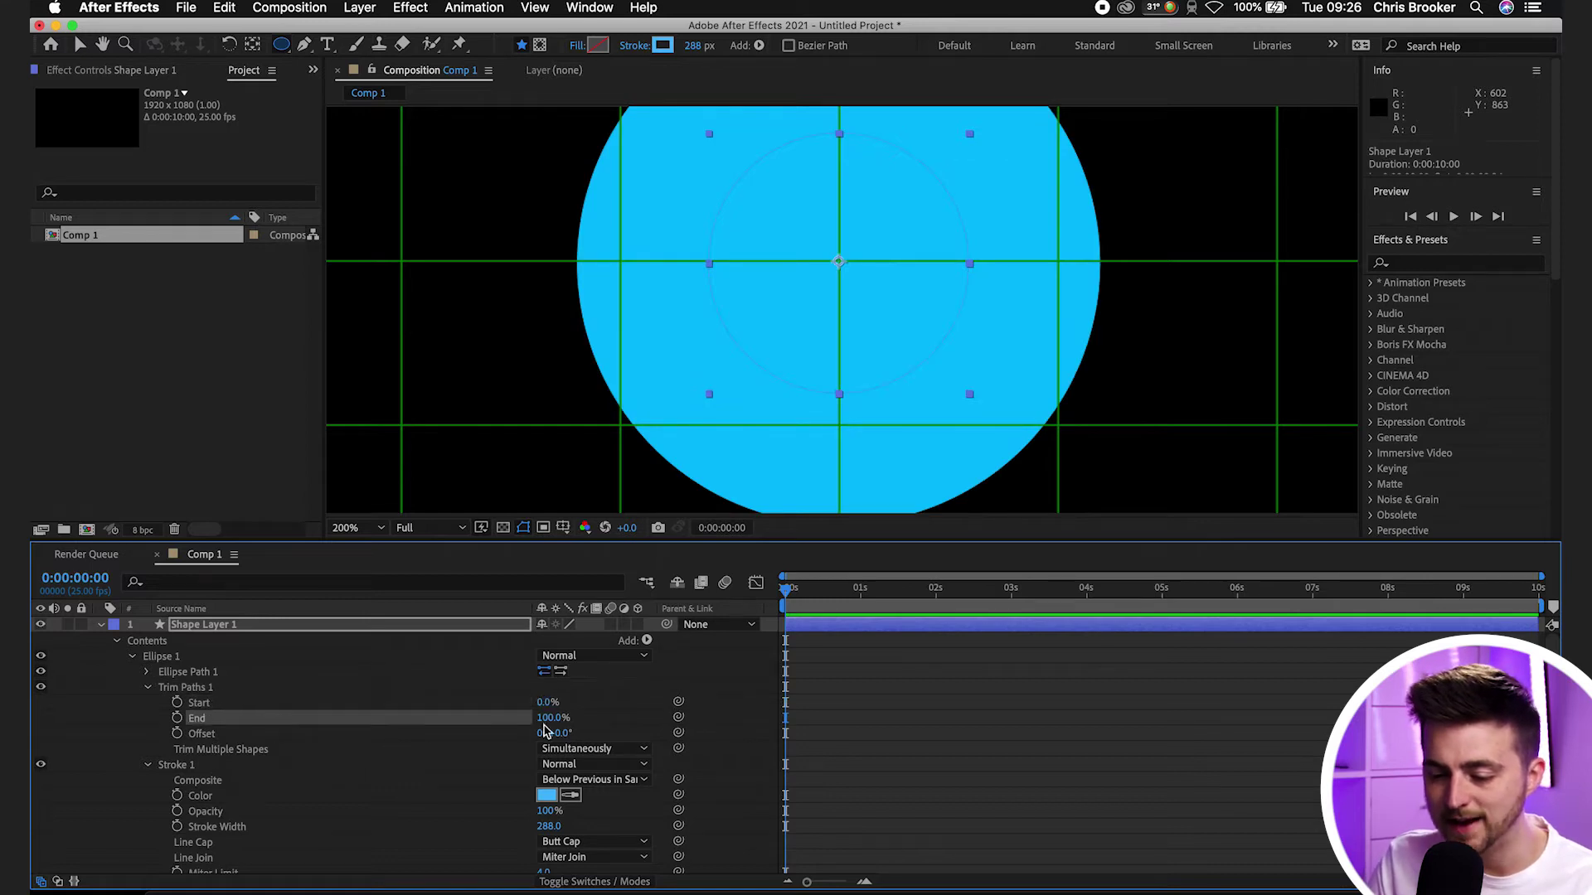
{"action": "left_click_drag", "start_coordinate": [564, 714], "coordinate": [490, 737]}
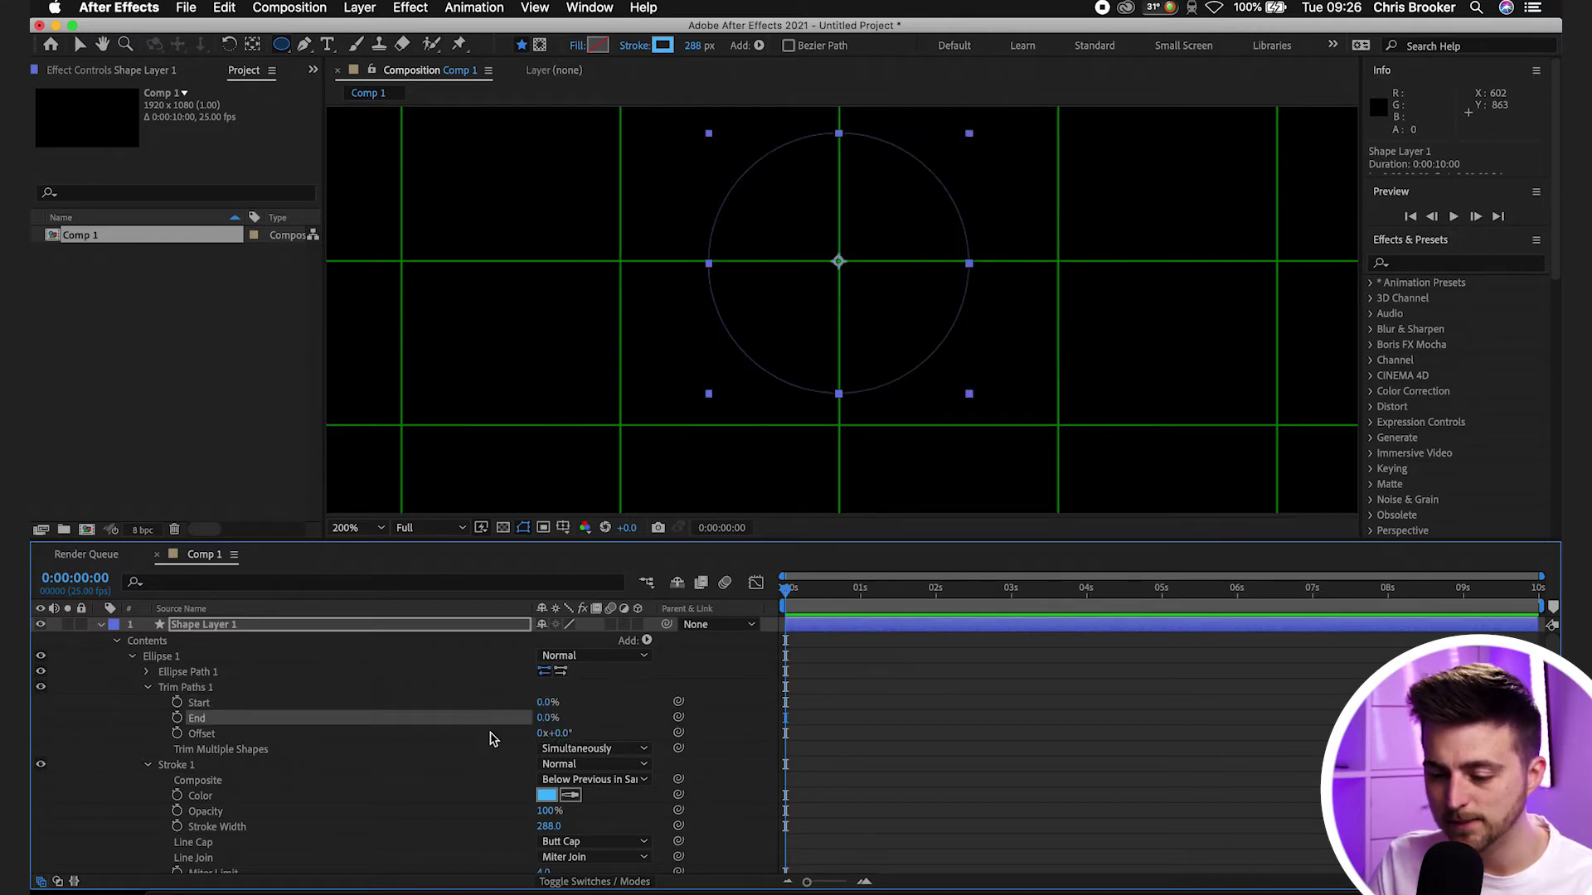
{"action": "left_click", "coordinate": [178, 719]}
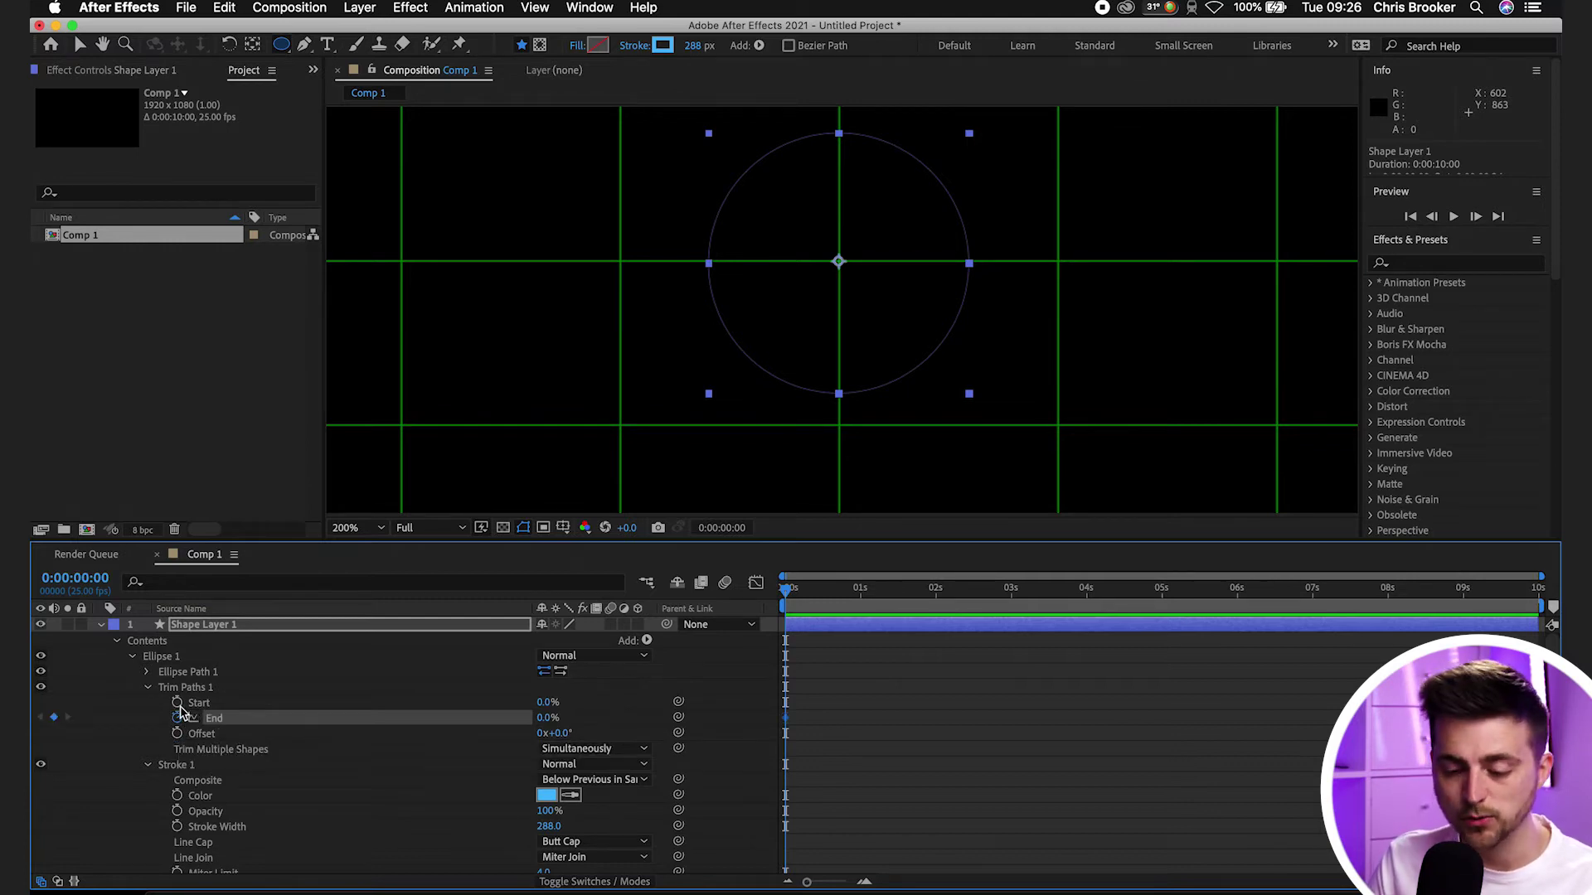
{"action": "left_click_drag", "start_coordinate": [827, 596], "coordinate": [863, 590]}
{"action": "left_click_drag", "start_coordinate": [546, 724], "coordinate": [655, 719]}
- Fit the whole composition in view and preview the circle's wipe animation from the first frame
{"action": "left_click", "coordinate": [356, 527]}
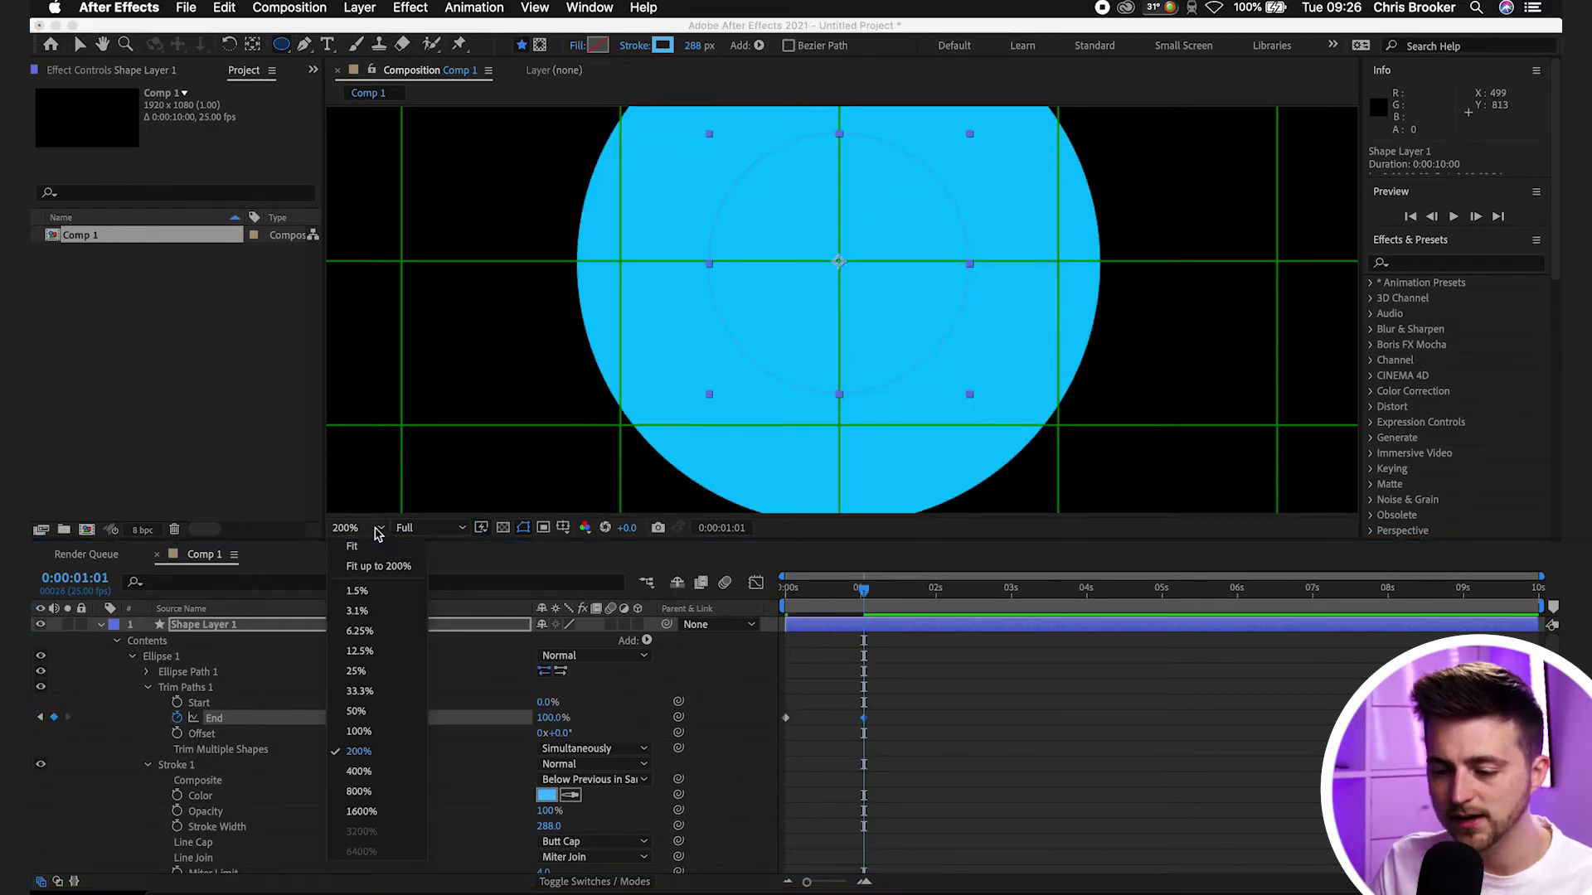
{"action": "left_click", "coordinate": [369, 537]}
{"action": "left_click_drag", "start_coordinate": [854, 589], "coordinate": [680, 626]}
{"action": "key", "text": "space"}
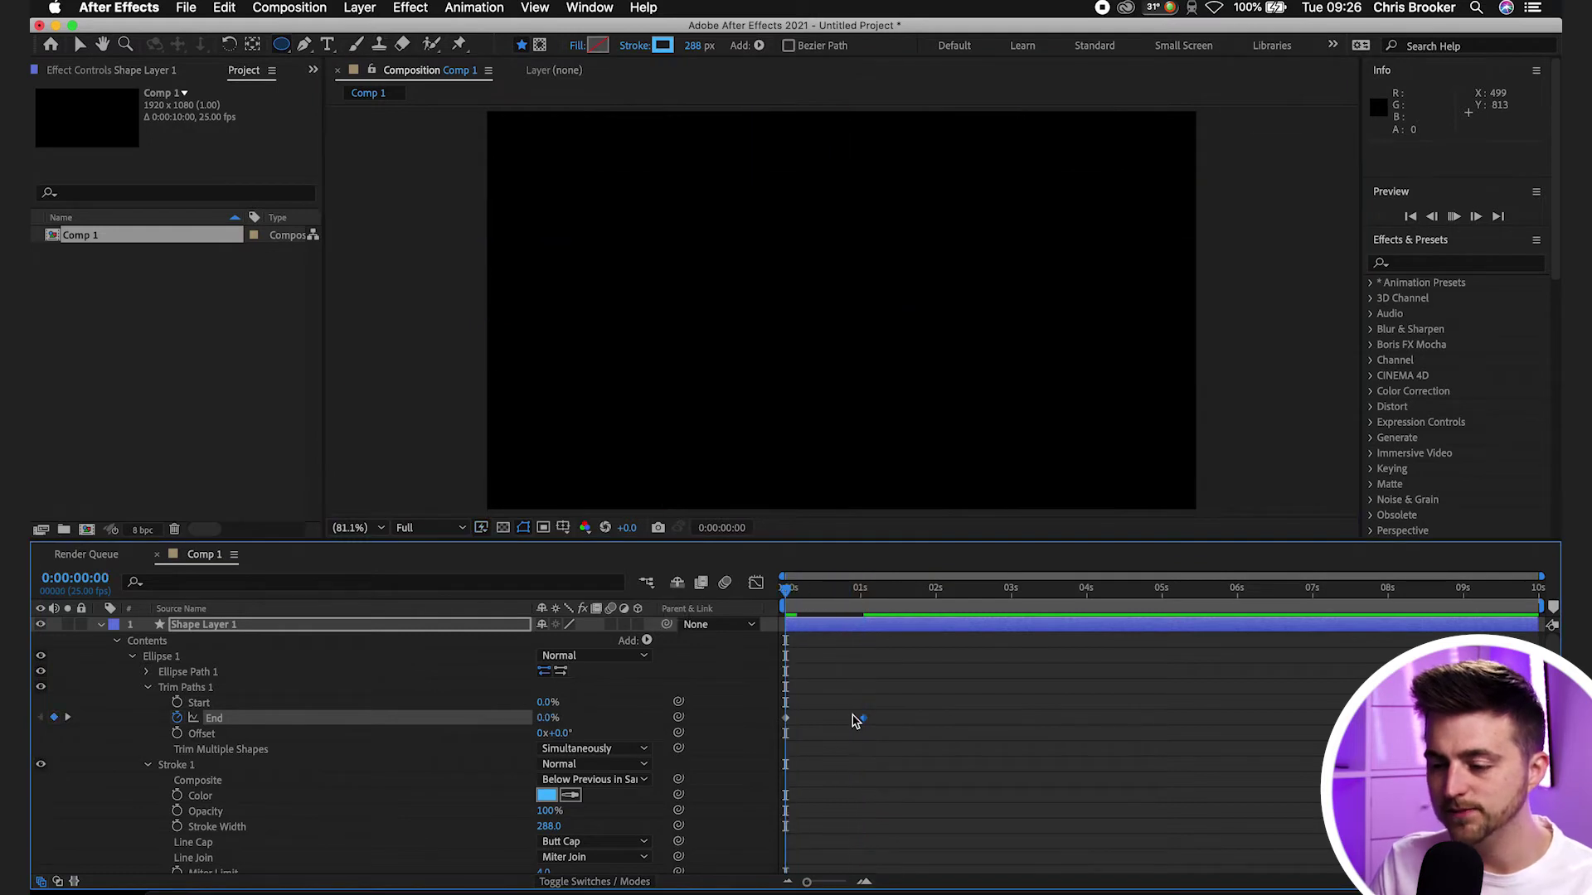
{"action": "key", "text": "space"}
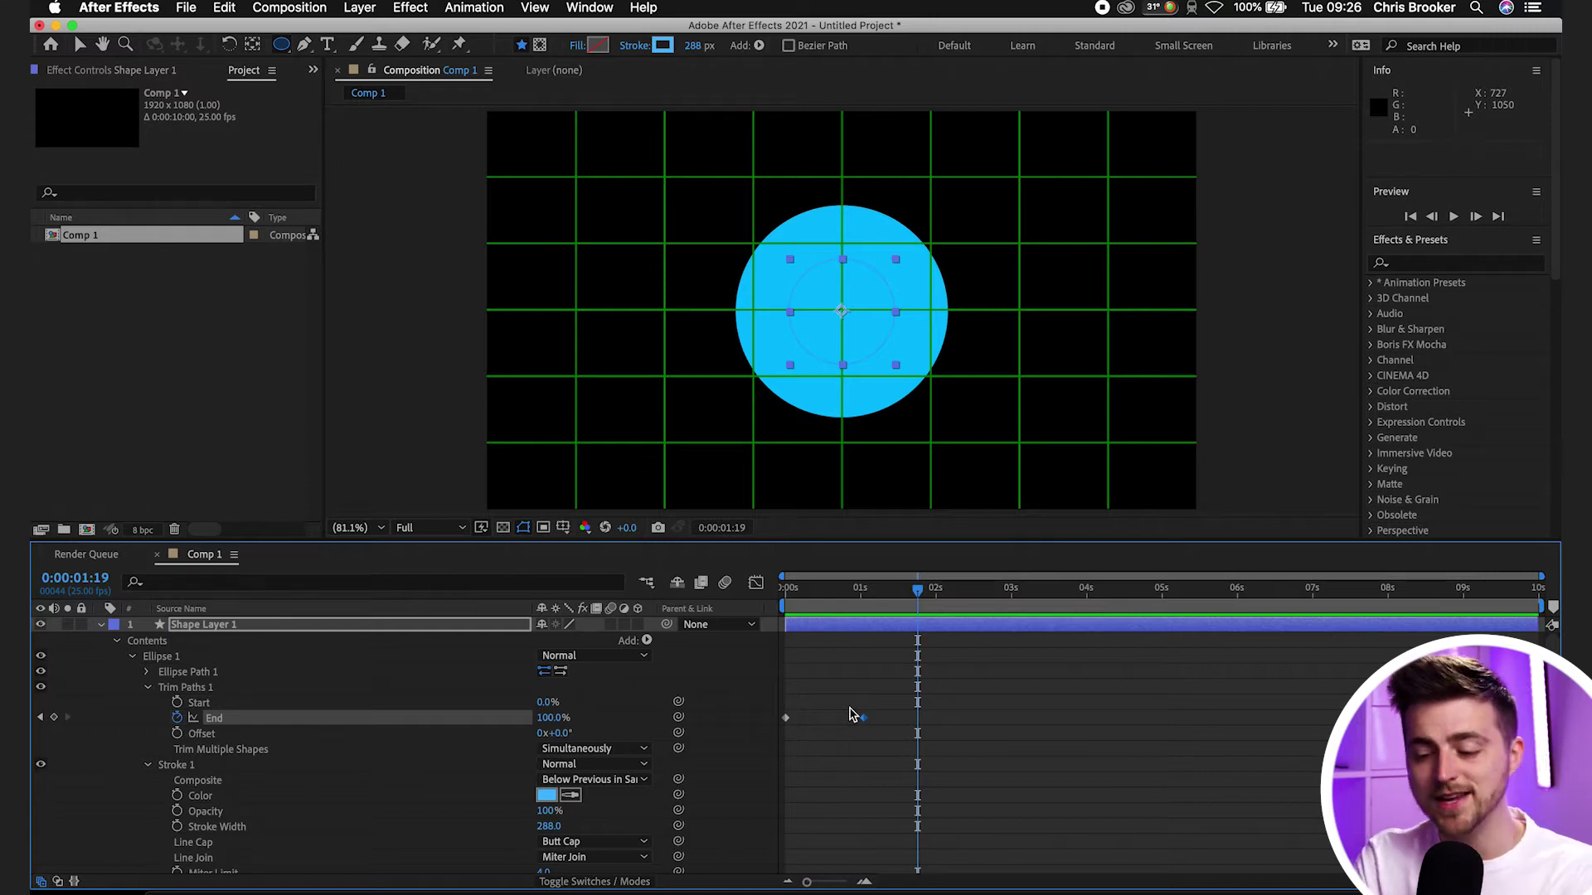
- Slow the wipe by moving the second End keyframe to about 2 seconds, and preview it from the start
{"action": "left_click_drag", "start_coordinate": [863, 720], "coordinate": [945, 721]}
{"action": "left_click_drag", "start_coordinate": [918, 590], "coordinate": [634, 596]}
{"action": "key", "text": "space"}
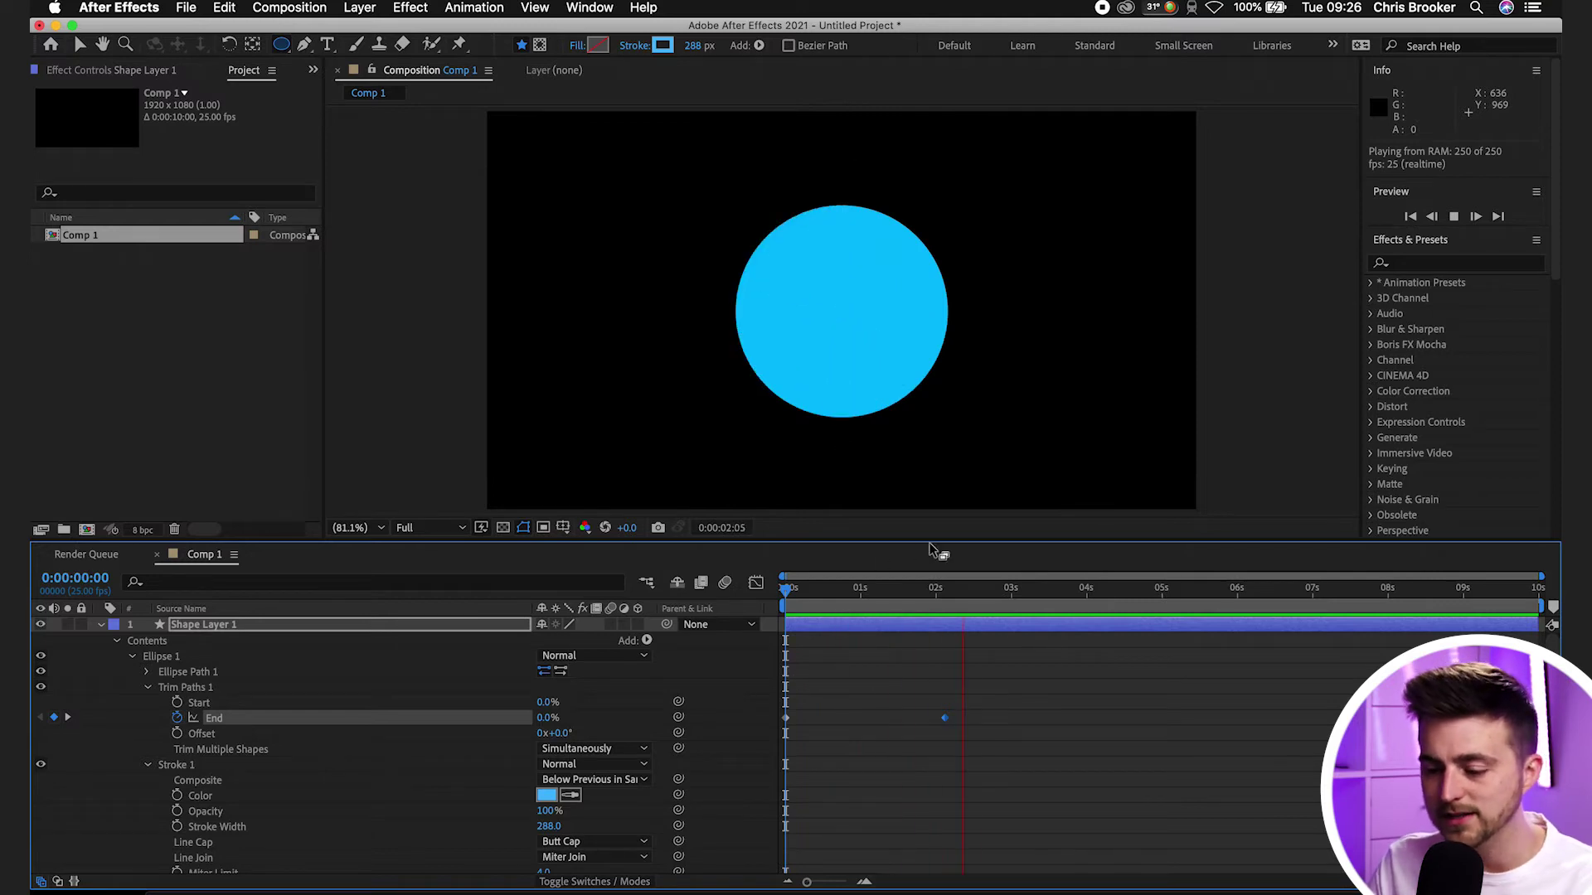
{"action": "key", "text": "space"}
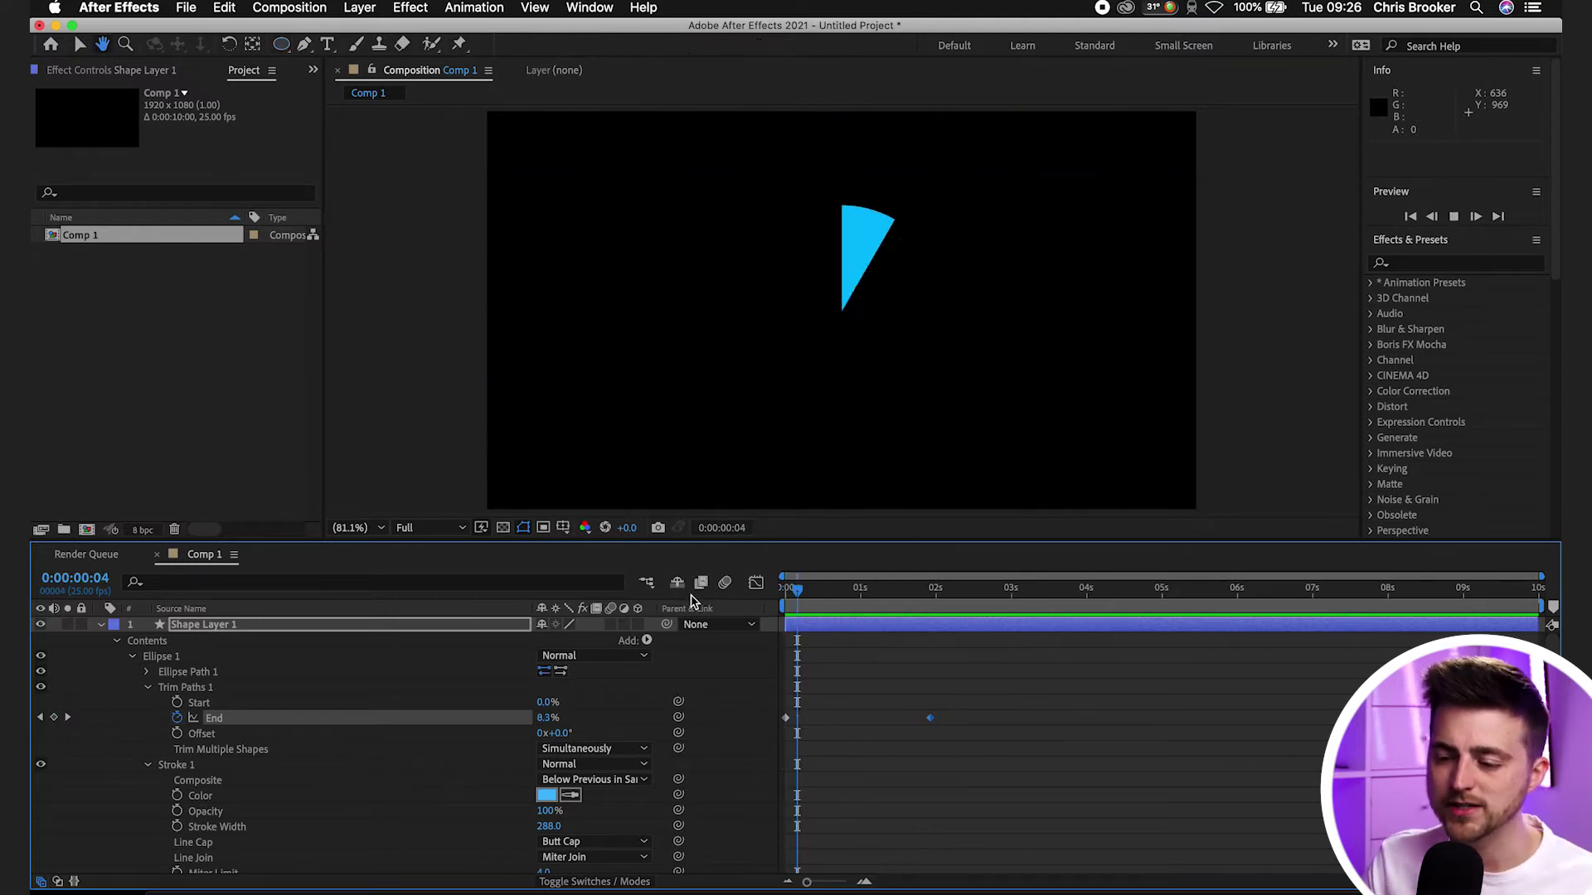
- Stop the preview and apply Easy Ease to both Trim Paths End keyframes of Shape Layer 1
{"action": "key", "text": "space"}
{"action": "key", "text": "super+apostrophe"}
{"action": "left_click", "coordinate": [955, 701]}
{"action": "left_click_drag", "start_coordinate": [955, 701], "coordinate": [731, 782]}
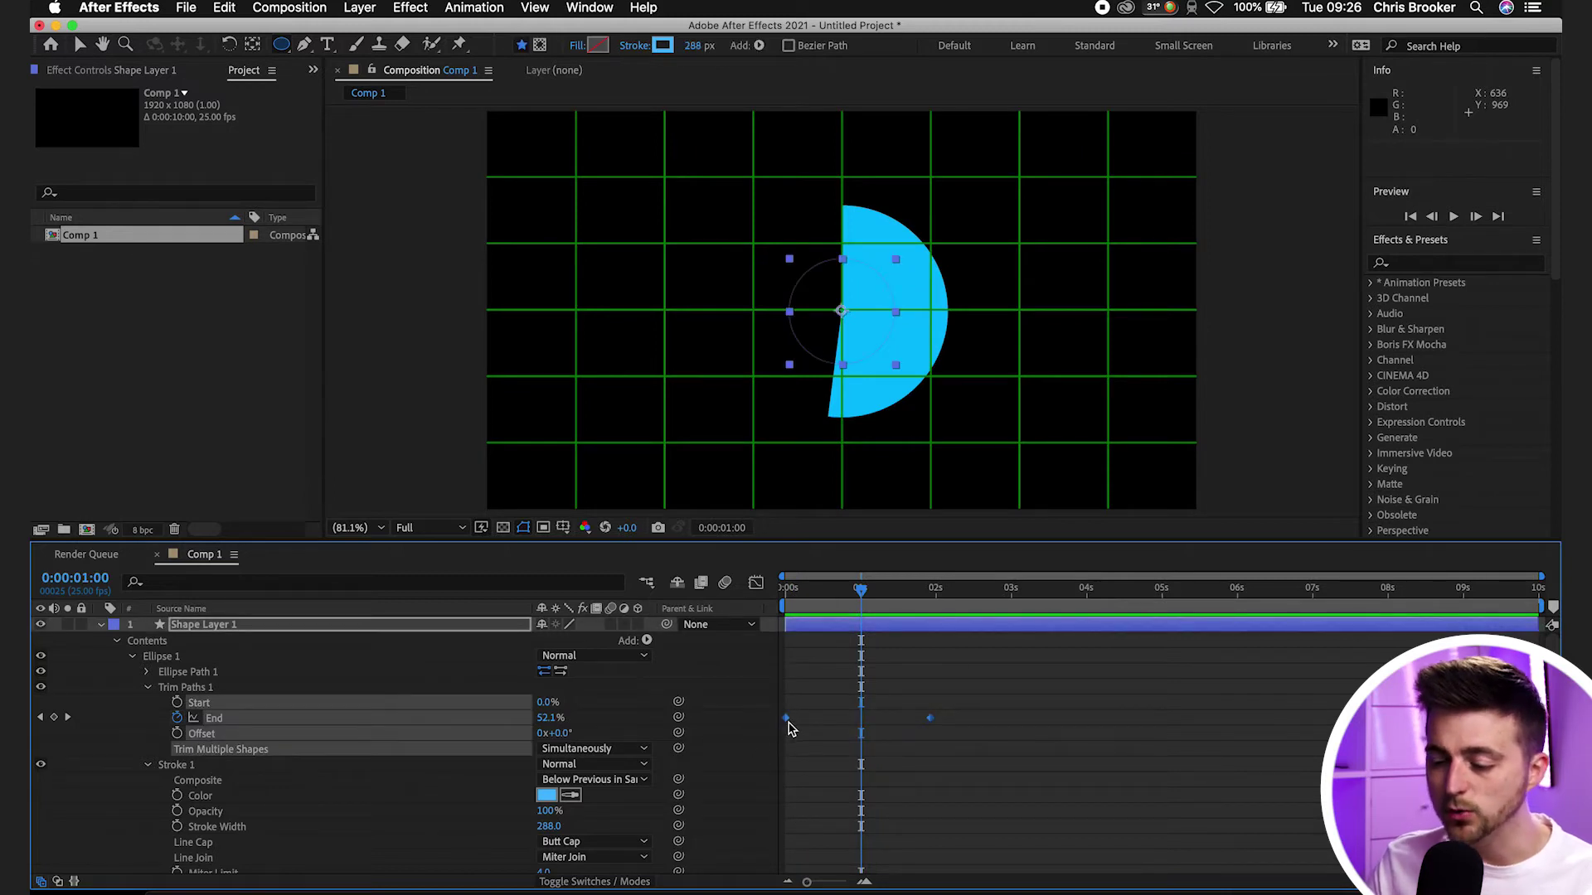
{"action": "right_click", "coordinate": [788, 719]}
{"action": "mouse_move", "coordinate": [854, 871]}
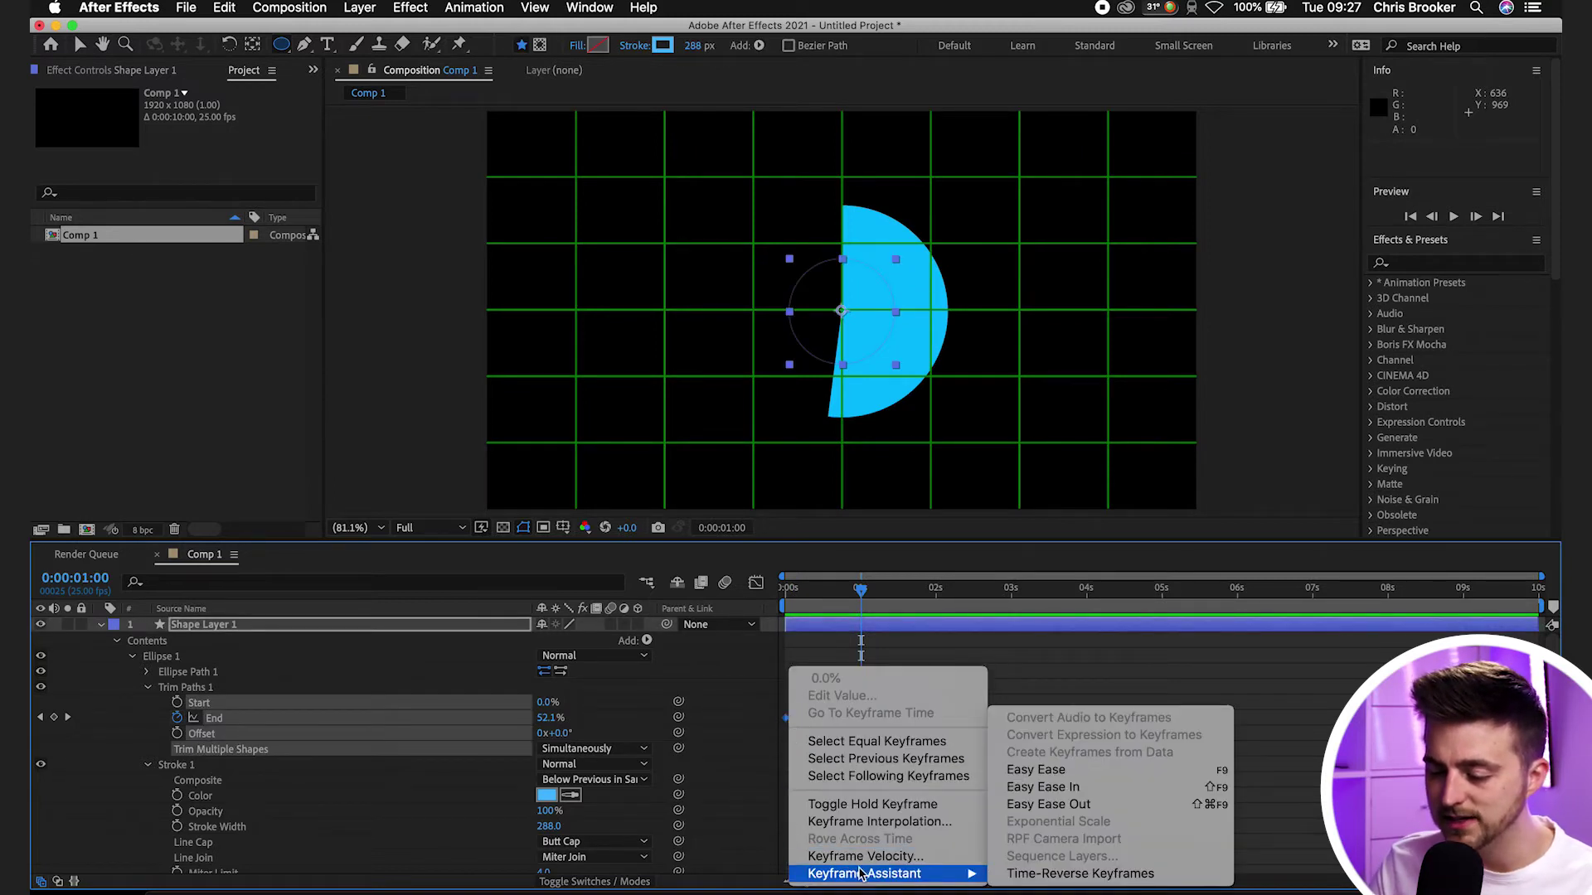
{"action": "left_click", "coordinate": [1043, 770]}
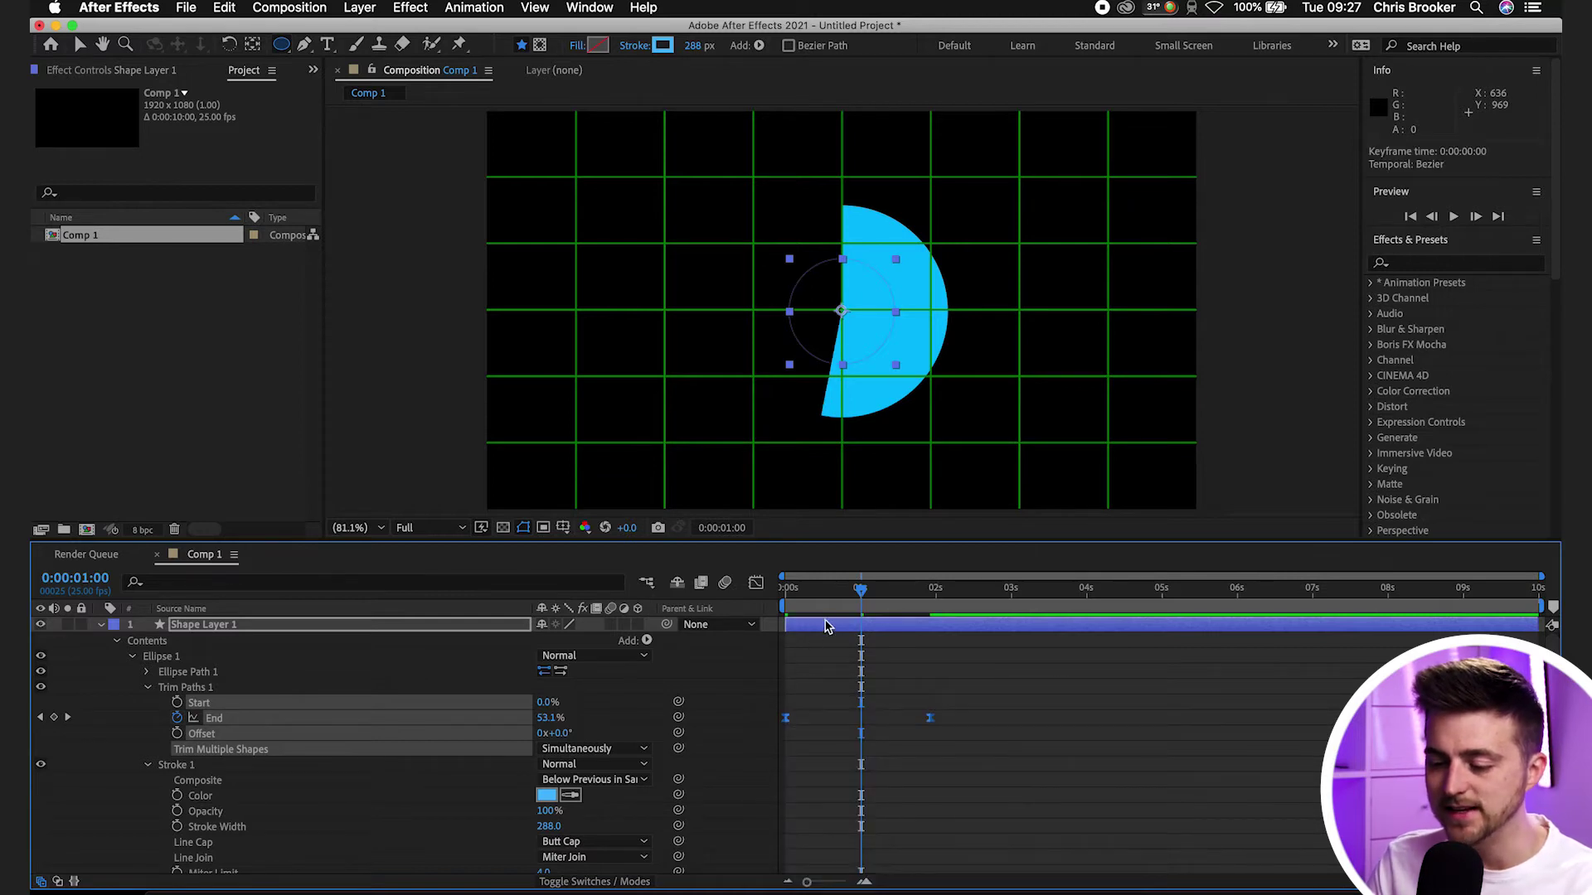
- Preview the eased circle wipe from the first frame
{"action": "key", "text": "Home"}
{"action": "key", "text": "space"}
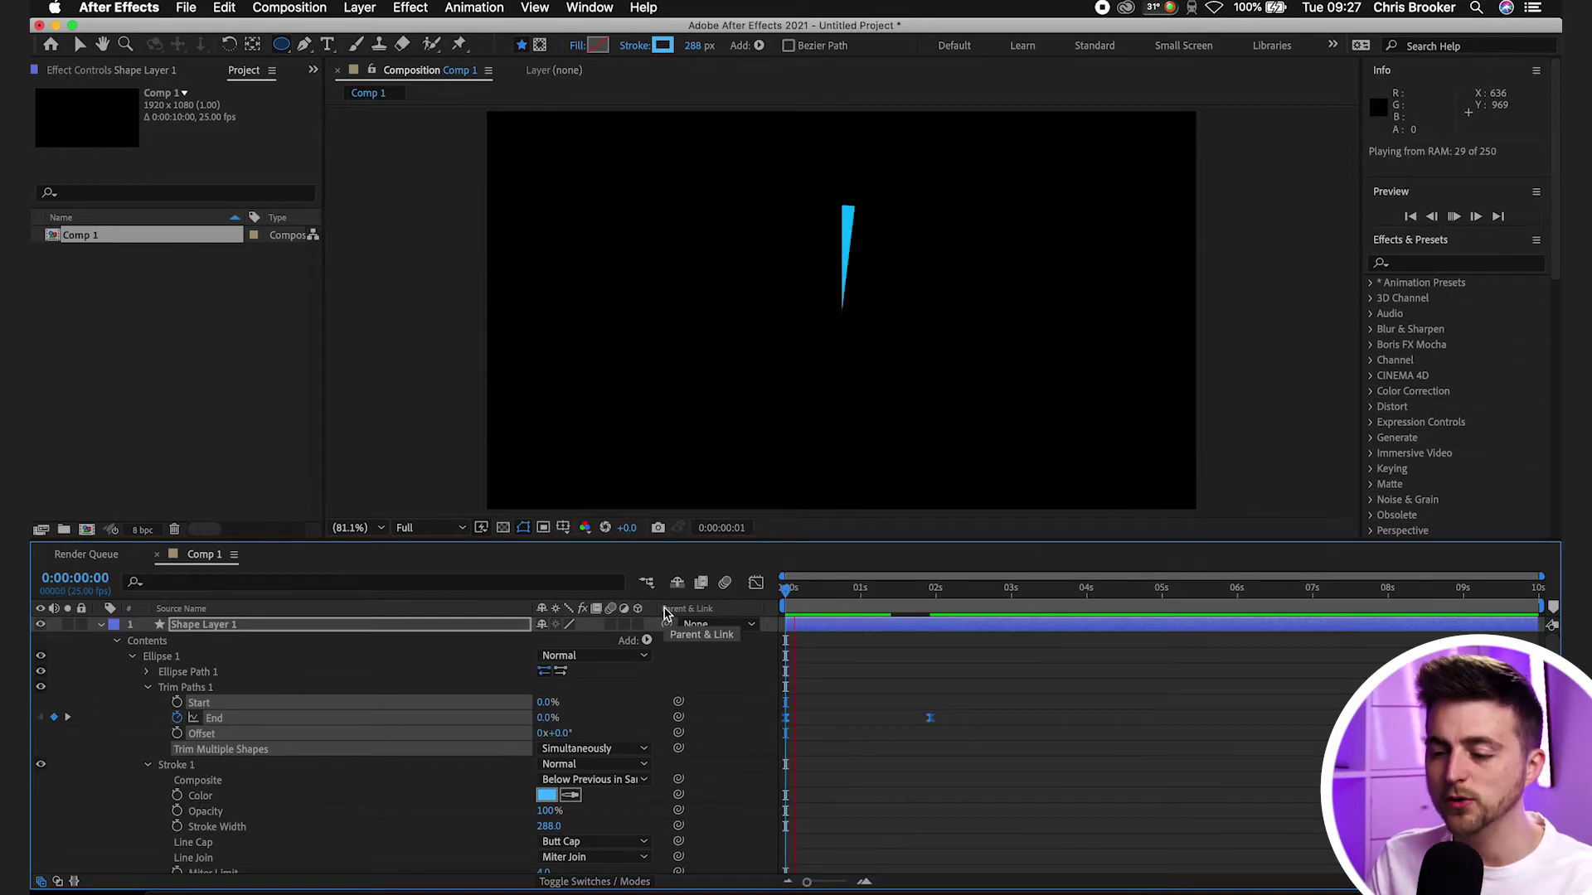
{"action": "key", "text": "space"}
{"action": "key", "text": "space"}
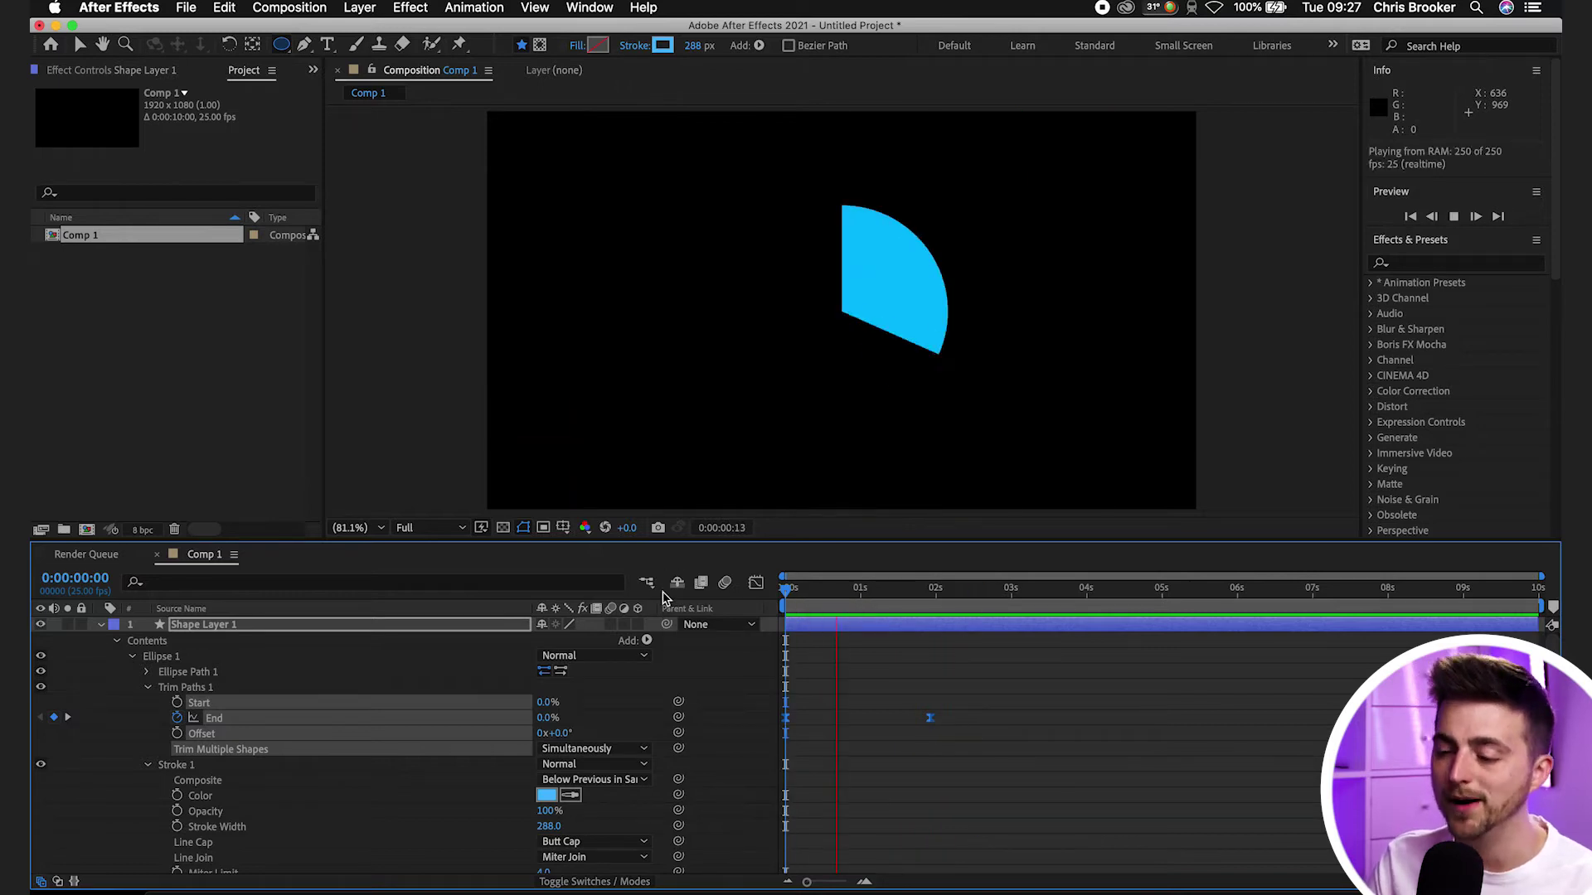
{"action": "key", "text": "space"}
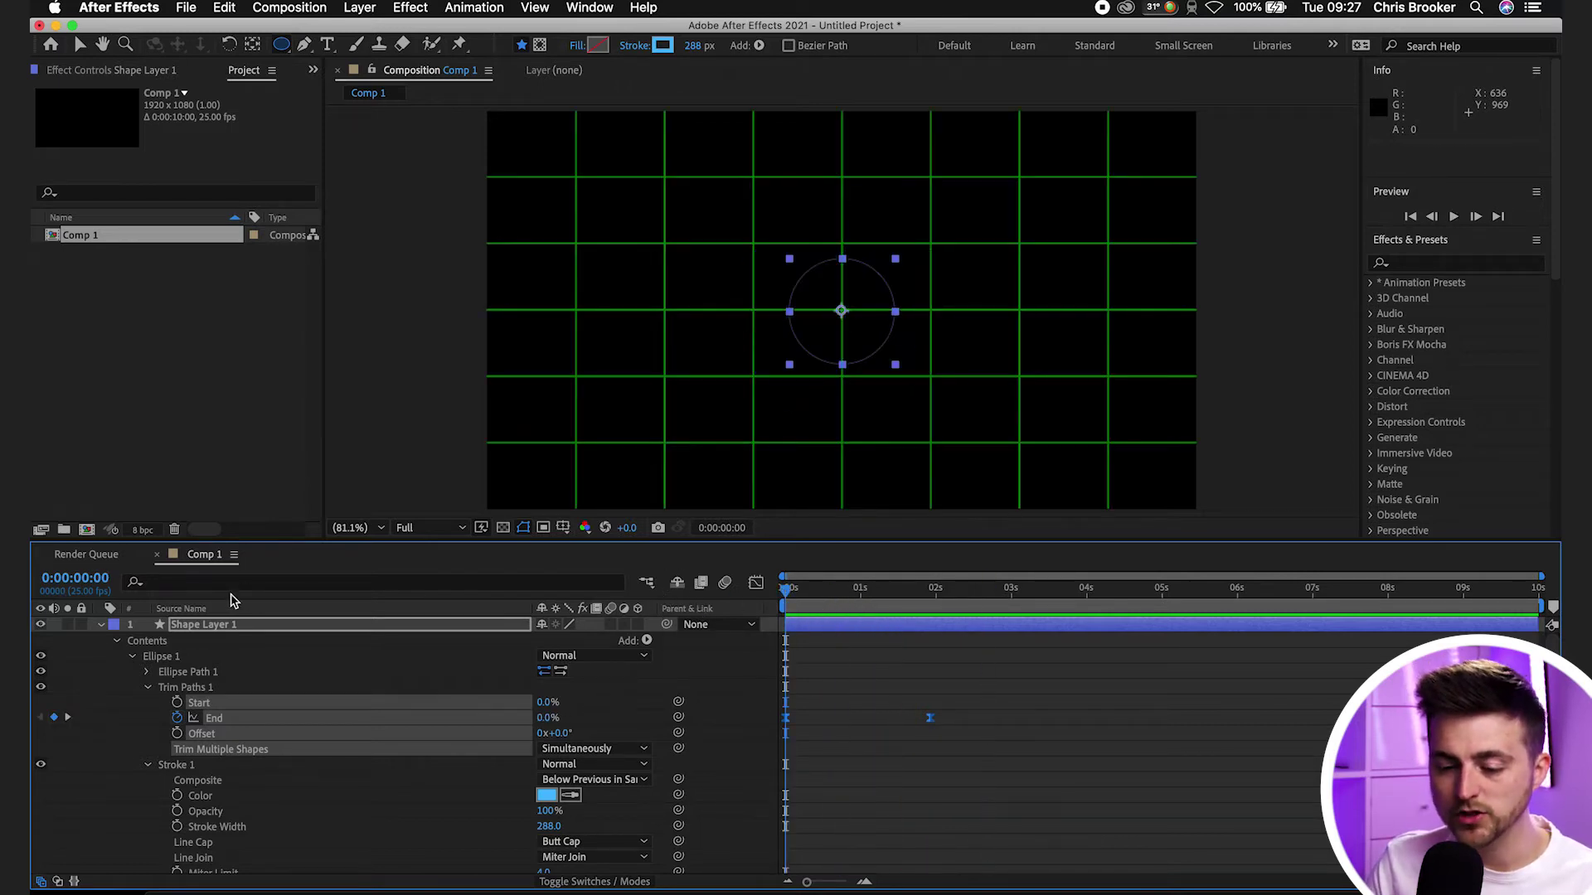
- Move the playhead to the second End keyframe at 0:00:01:23 and duplicate Shape Layer 1
{"action": "left_click", "coordinate": [199, 627]}
{"action": "left_click_drag", "start_coordinate": [849, 611], "coordinate": [930, 608]}
{"action": "key", "text": "ctrl+v"}
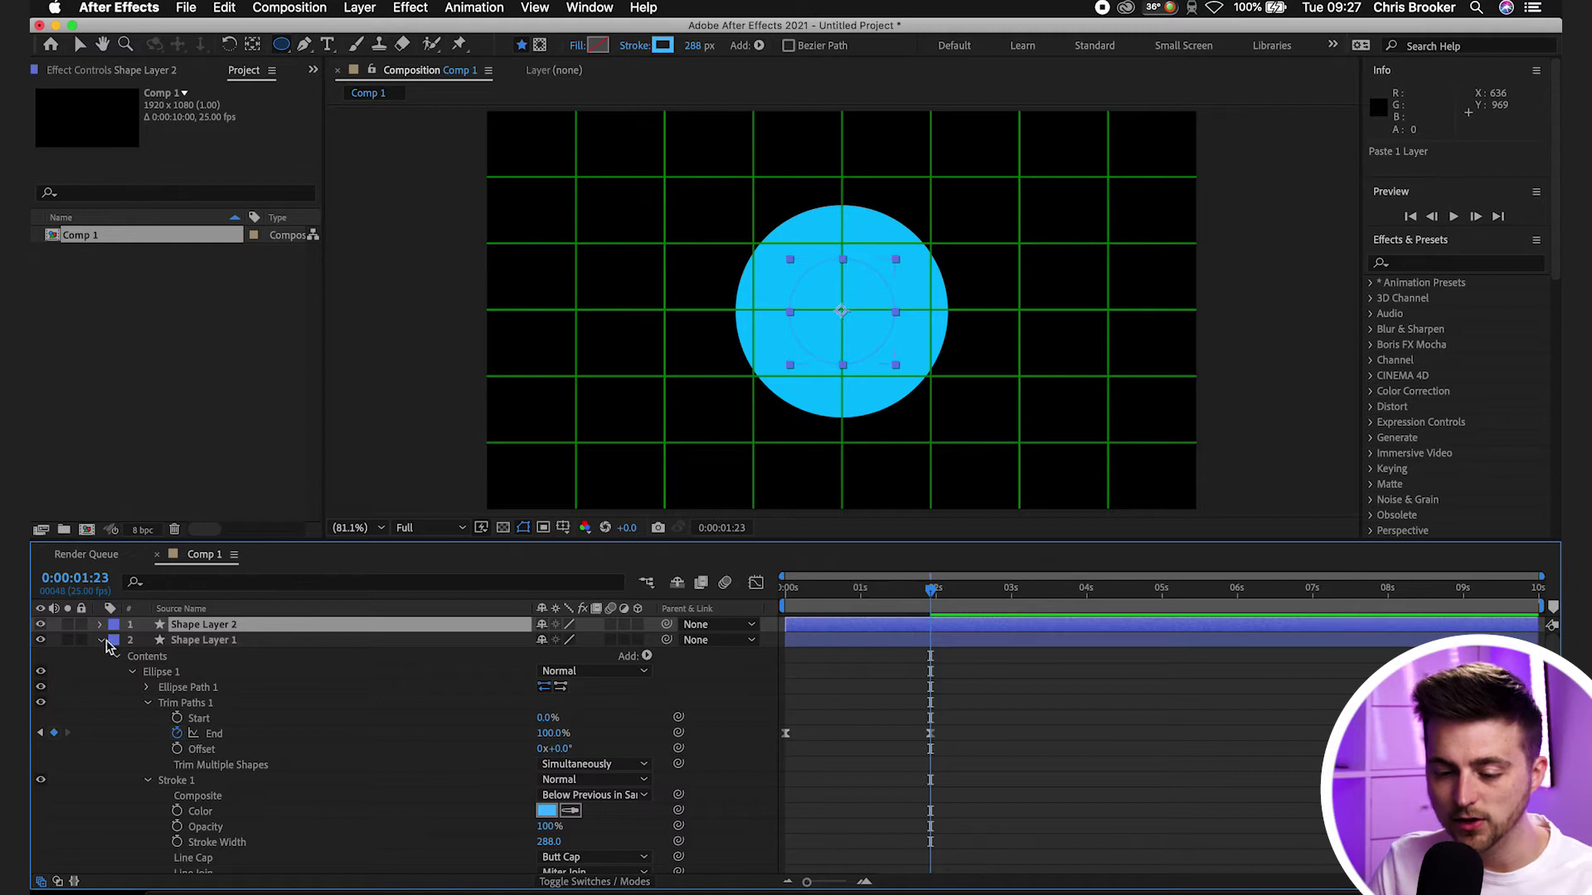
- Reveal the Trim Paths properties of the duplicate, Shape Layer 2, and set its End value to 70% at 0:00:01:23
{"action": "left_click", "coordinate": [100, 626]}
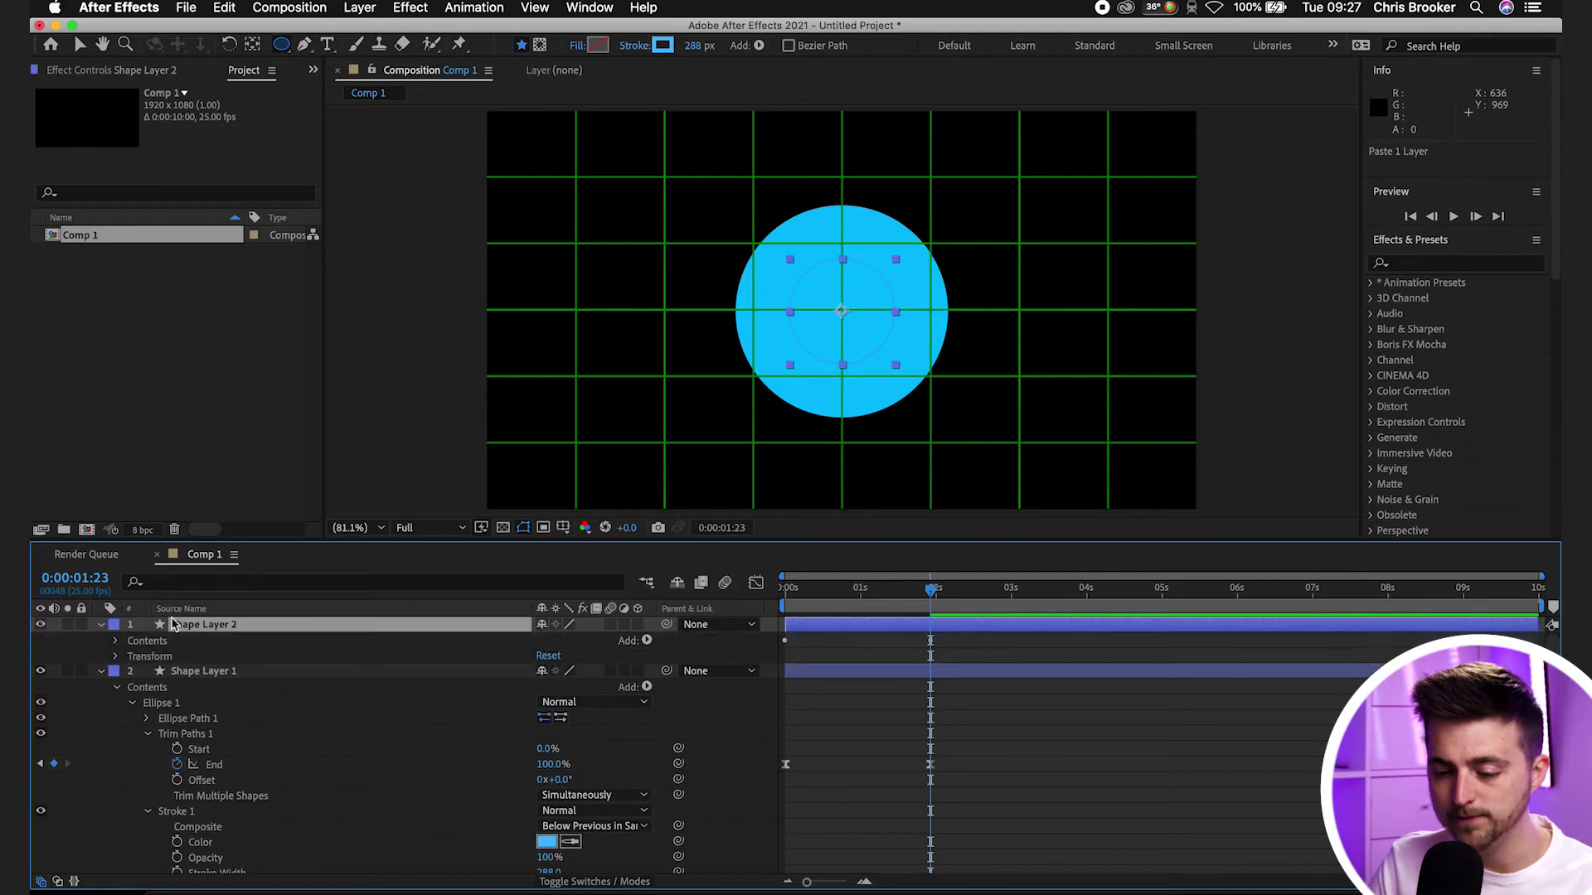
{"action": "left_click", "coordinate": [116, 641]}
{"action": "left_click", "coordinate": [133, 656]}
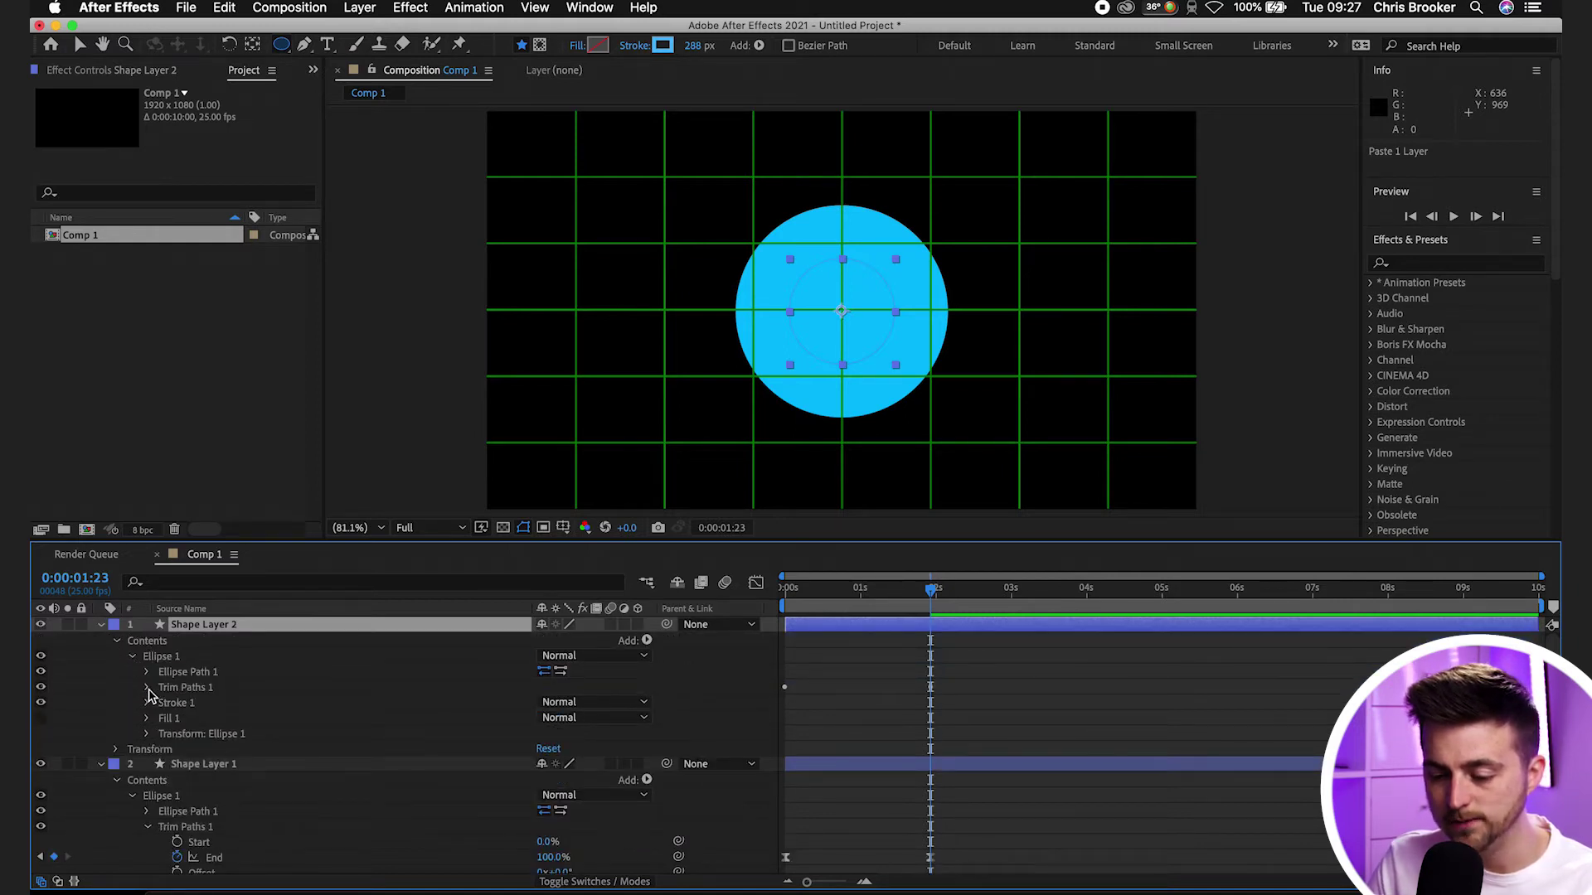
{"action": "left_click", "coordinate": [148, 688]}
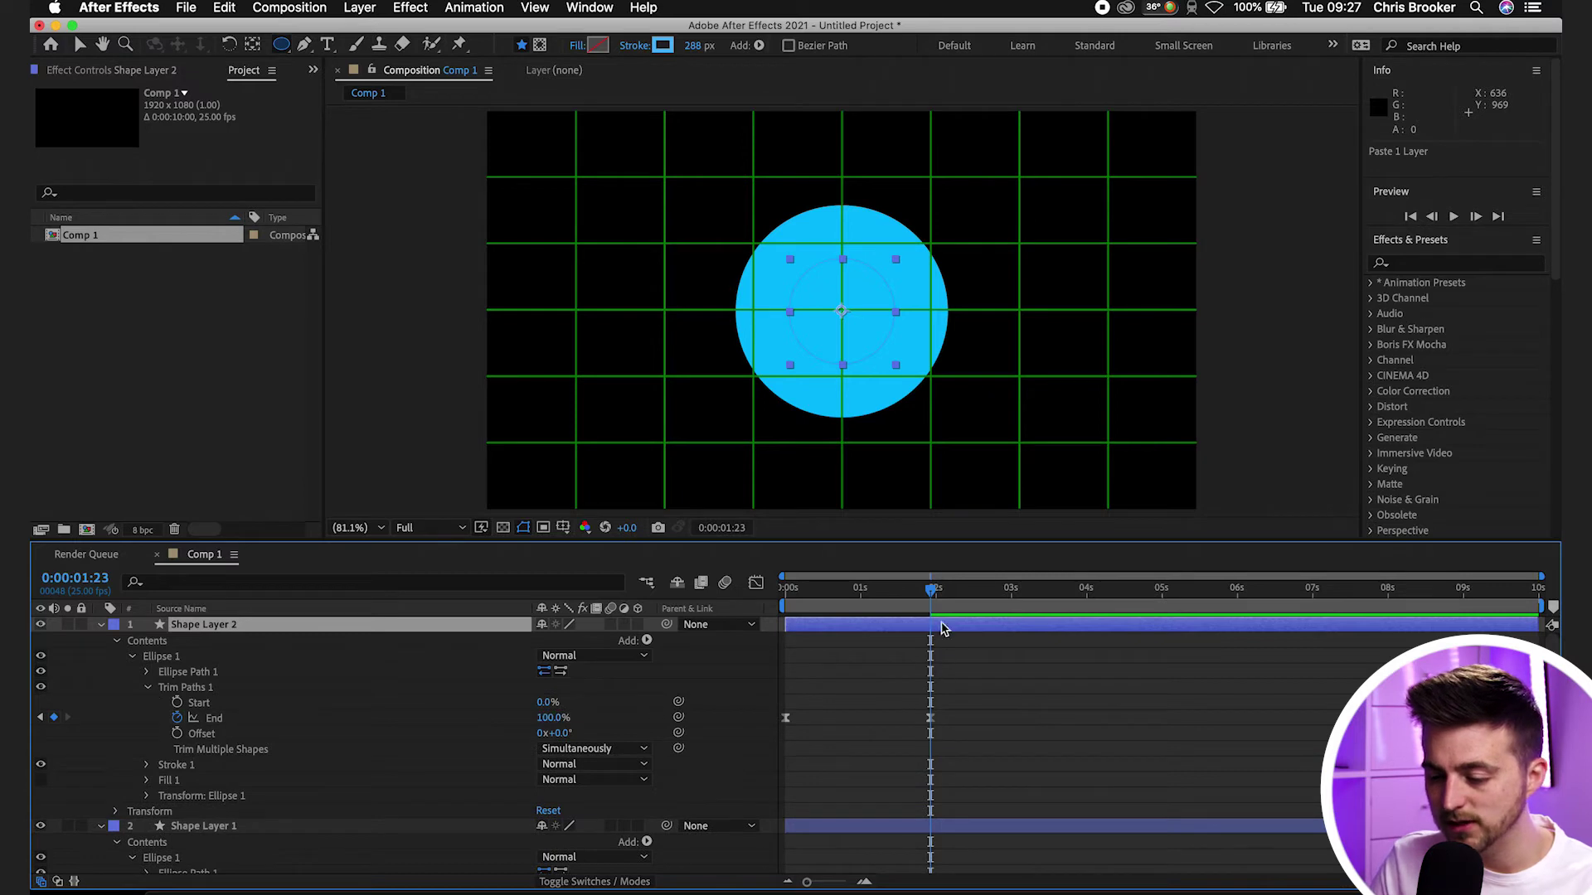
{"action": "left_click", "coordinate": [544, 718]}
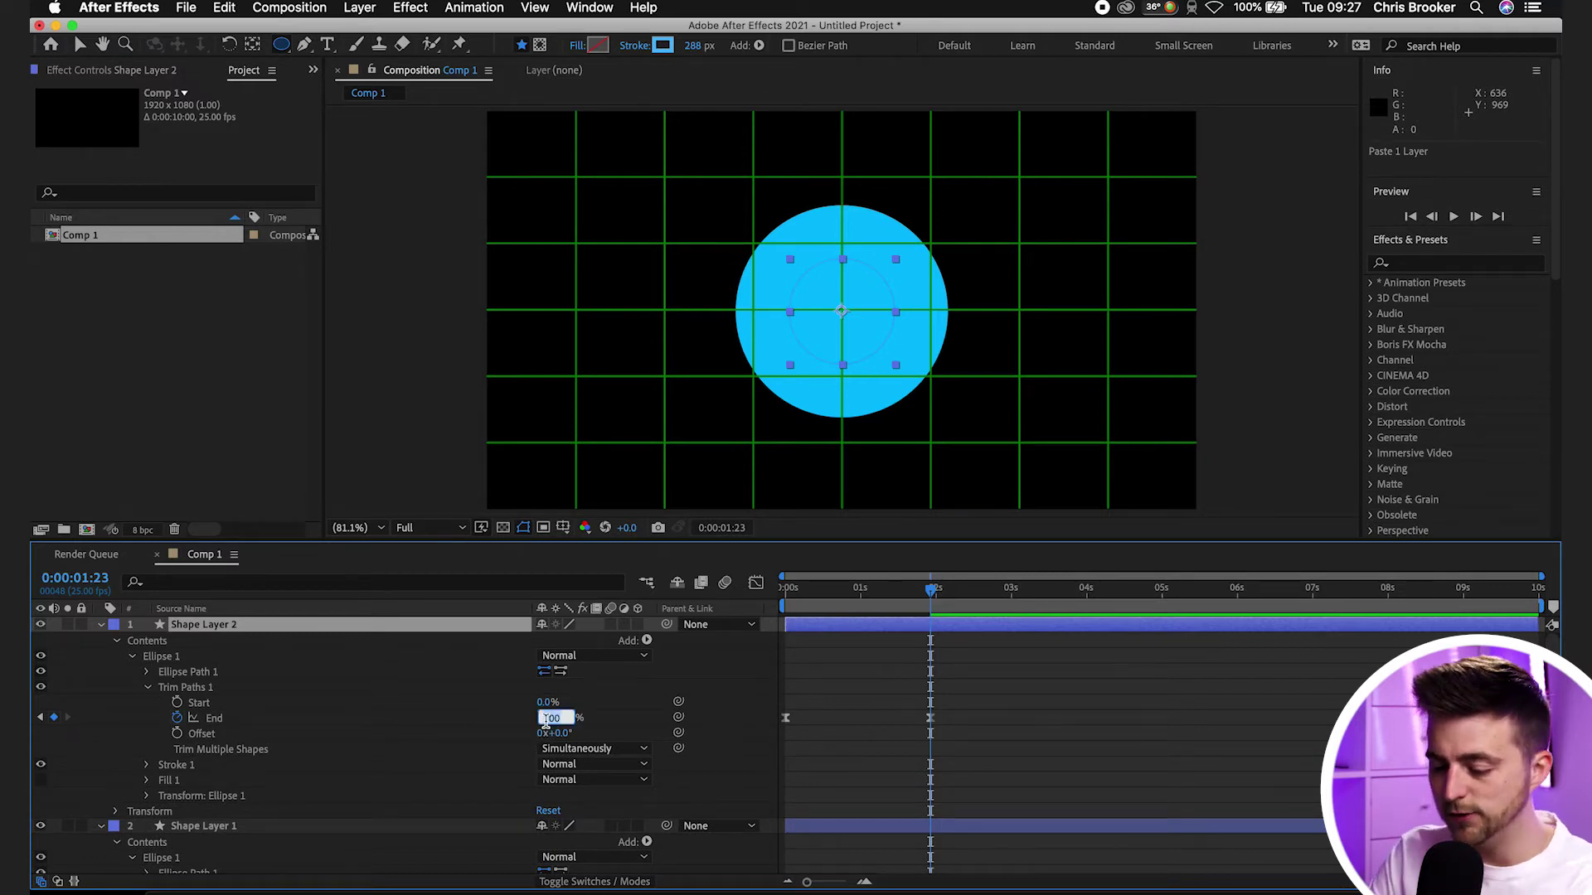
{"action": "key", "text": "Return"}
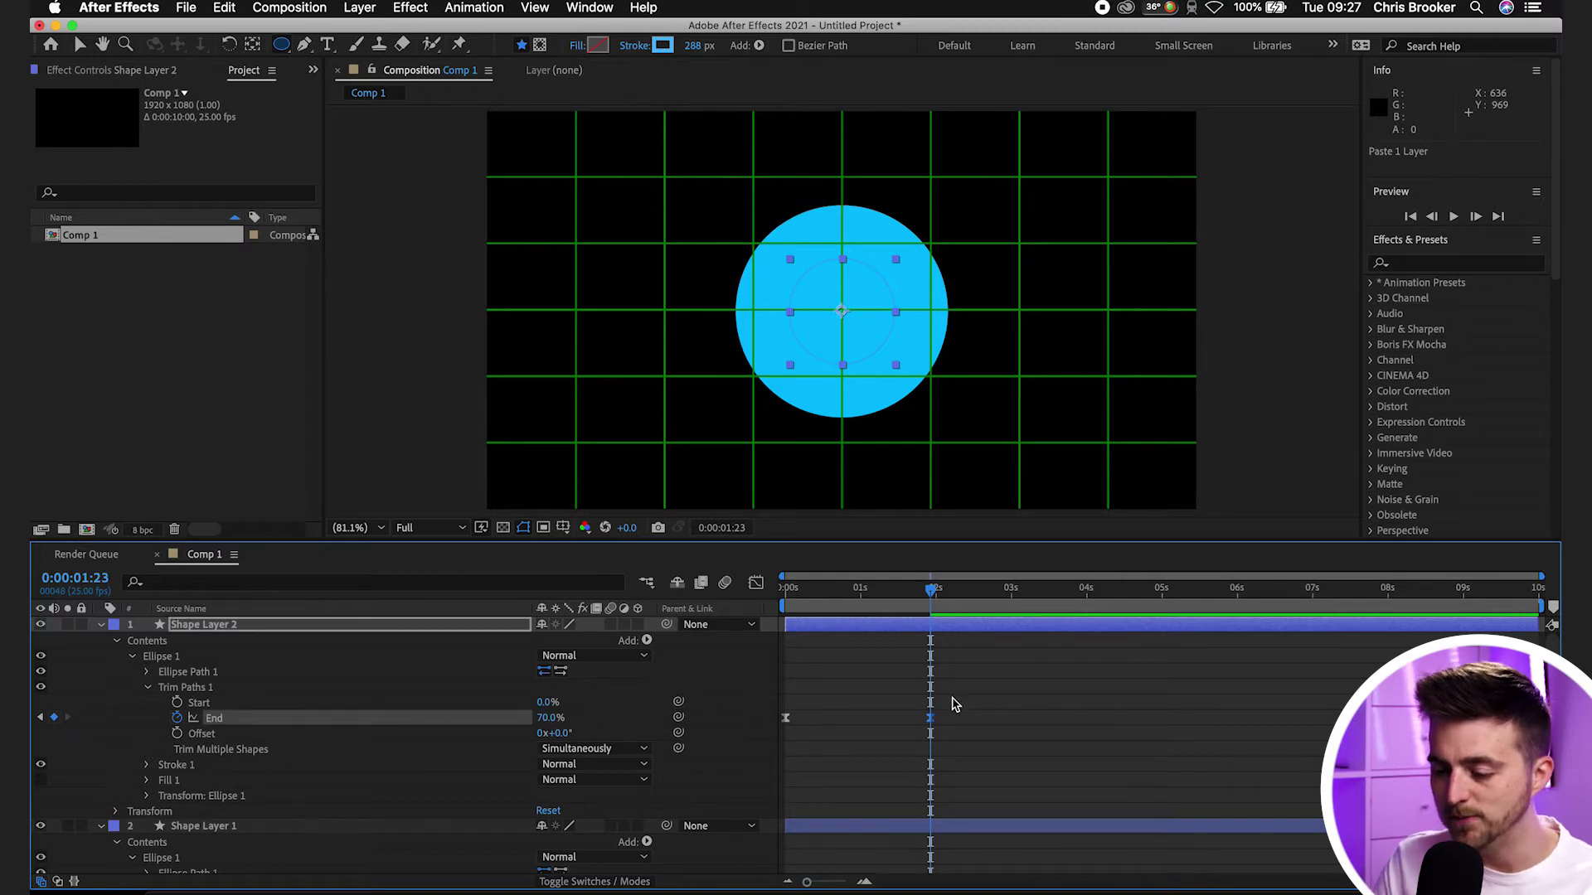
- Try a Trim Paths End value of 99% on Shape Layer 2 at 0:00:01:22, and undo that change
{"action": "key", "text": "semicolon"}
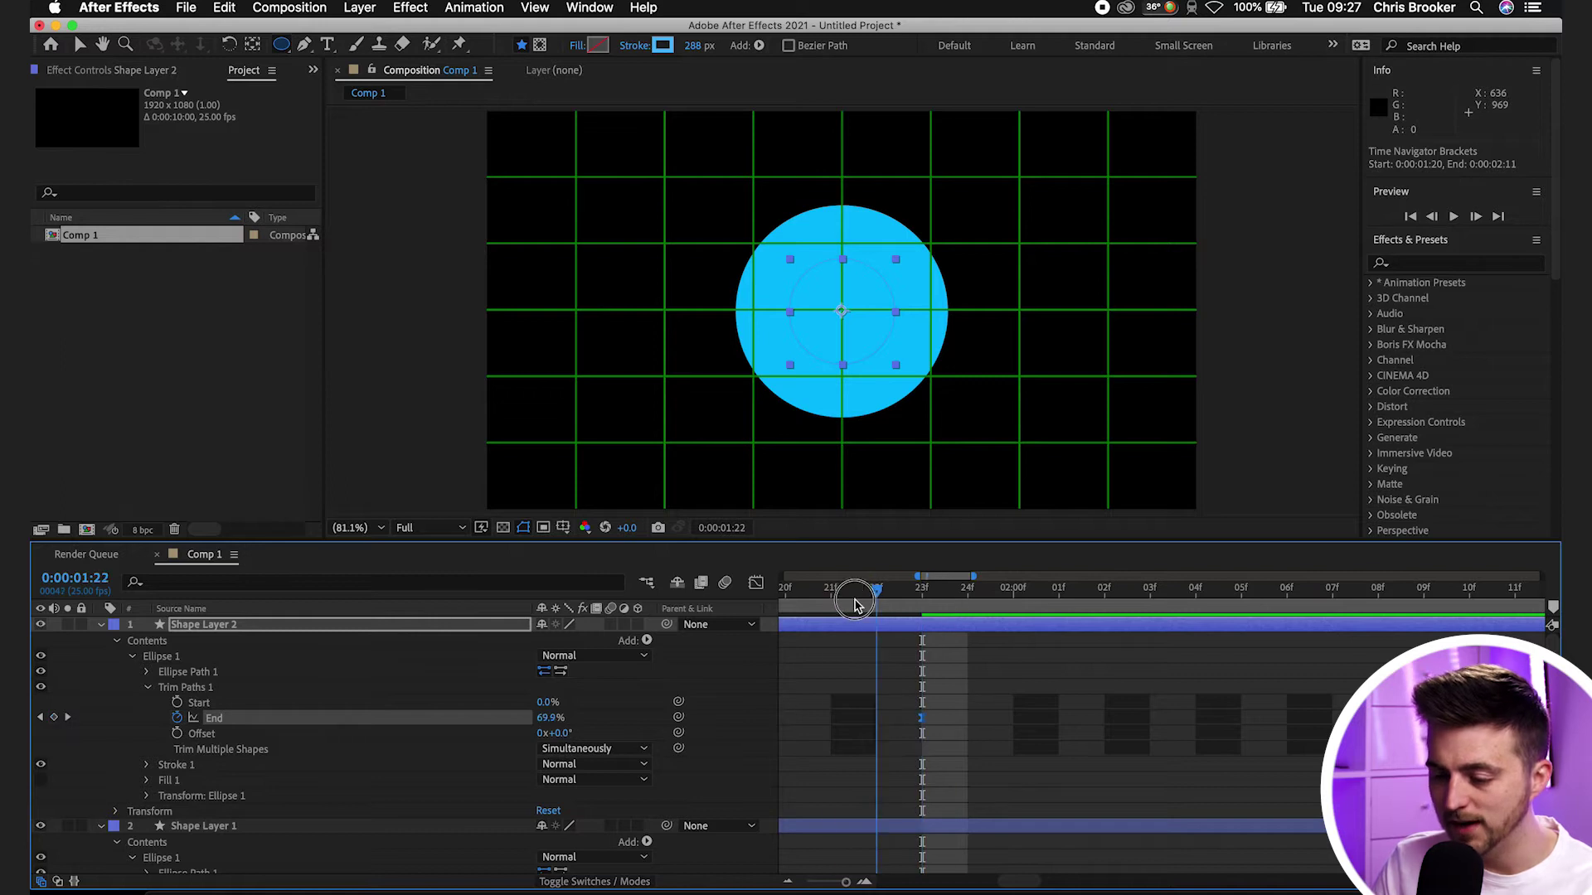
{"action": "key", "text": "Page_Up"}
{"action": "left_click", "coordinate": [547, 718]}
{"action": "left_click_drag", "start_coordinate": [550, 718], "coordinate": [727, 779]}
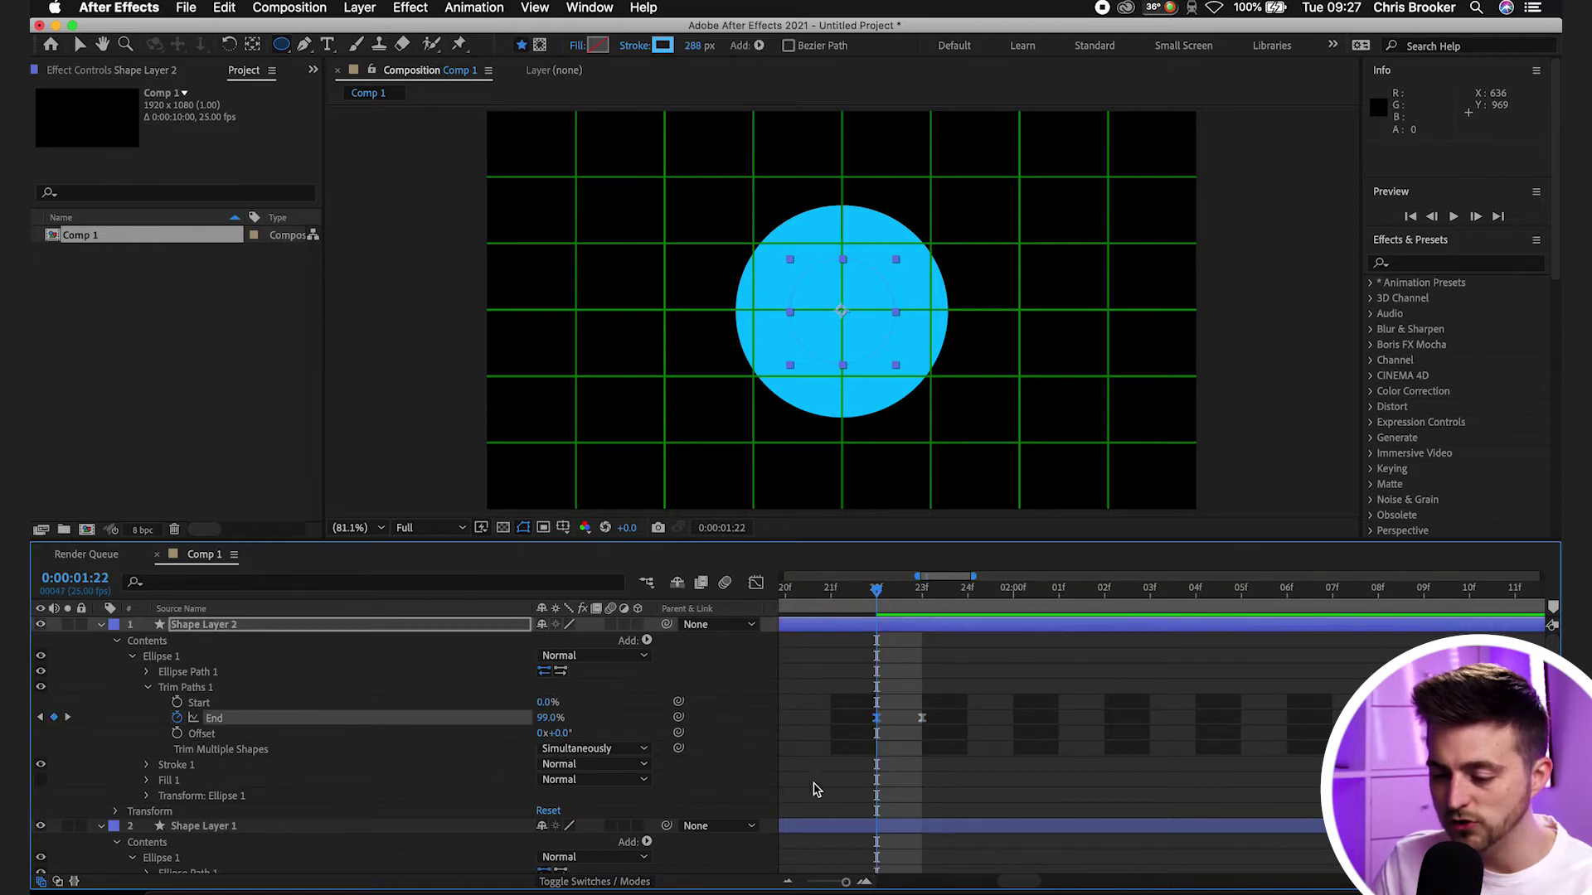
{"action": "key", "text": "super+z"}
{"action": "key", "text": "Page_Down"}
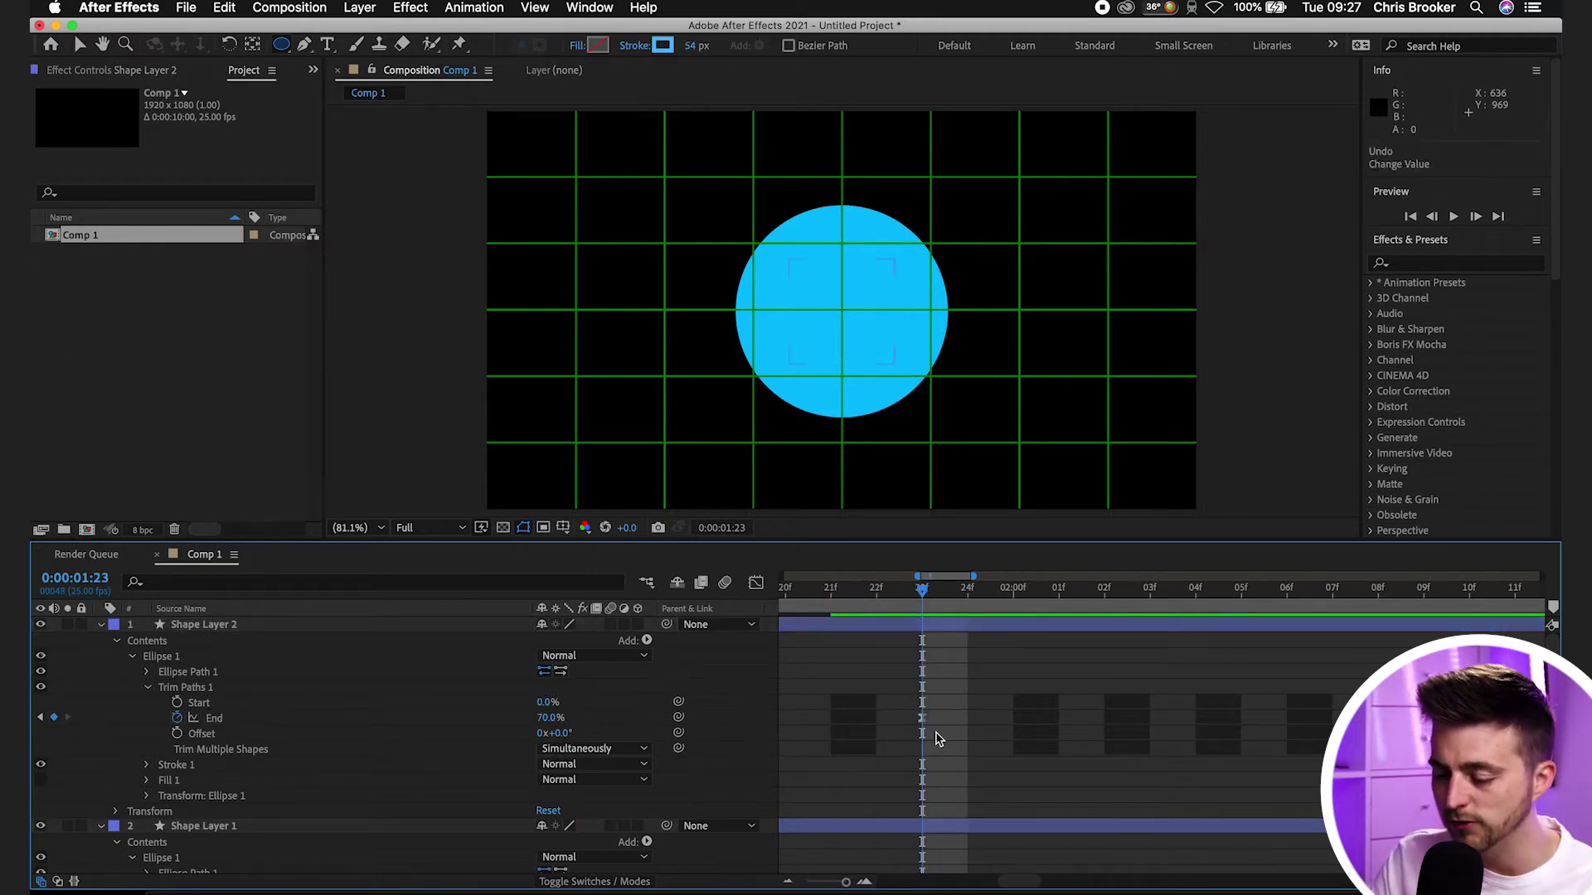
{"action": "key", "text": "semicolon"}
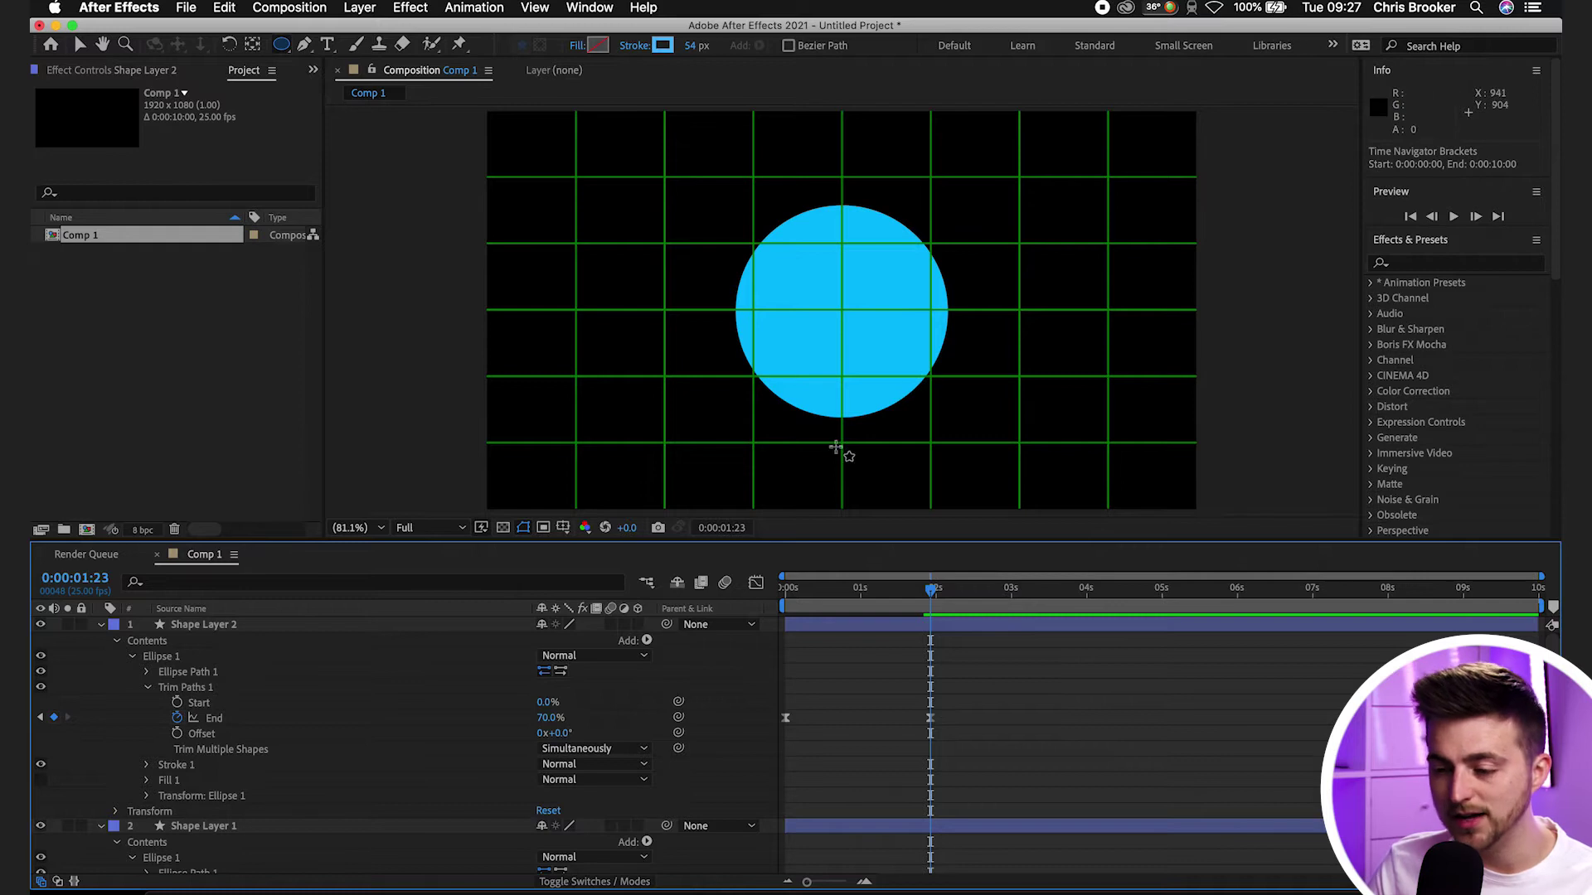
- Change the stroke color of Shape Layer 2 to pinkish red, FF4663
{"action": "left_click", "coordinate": [237, 628]}
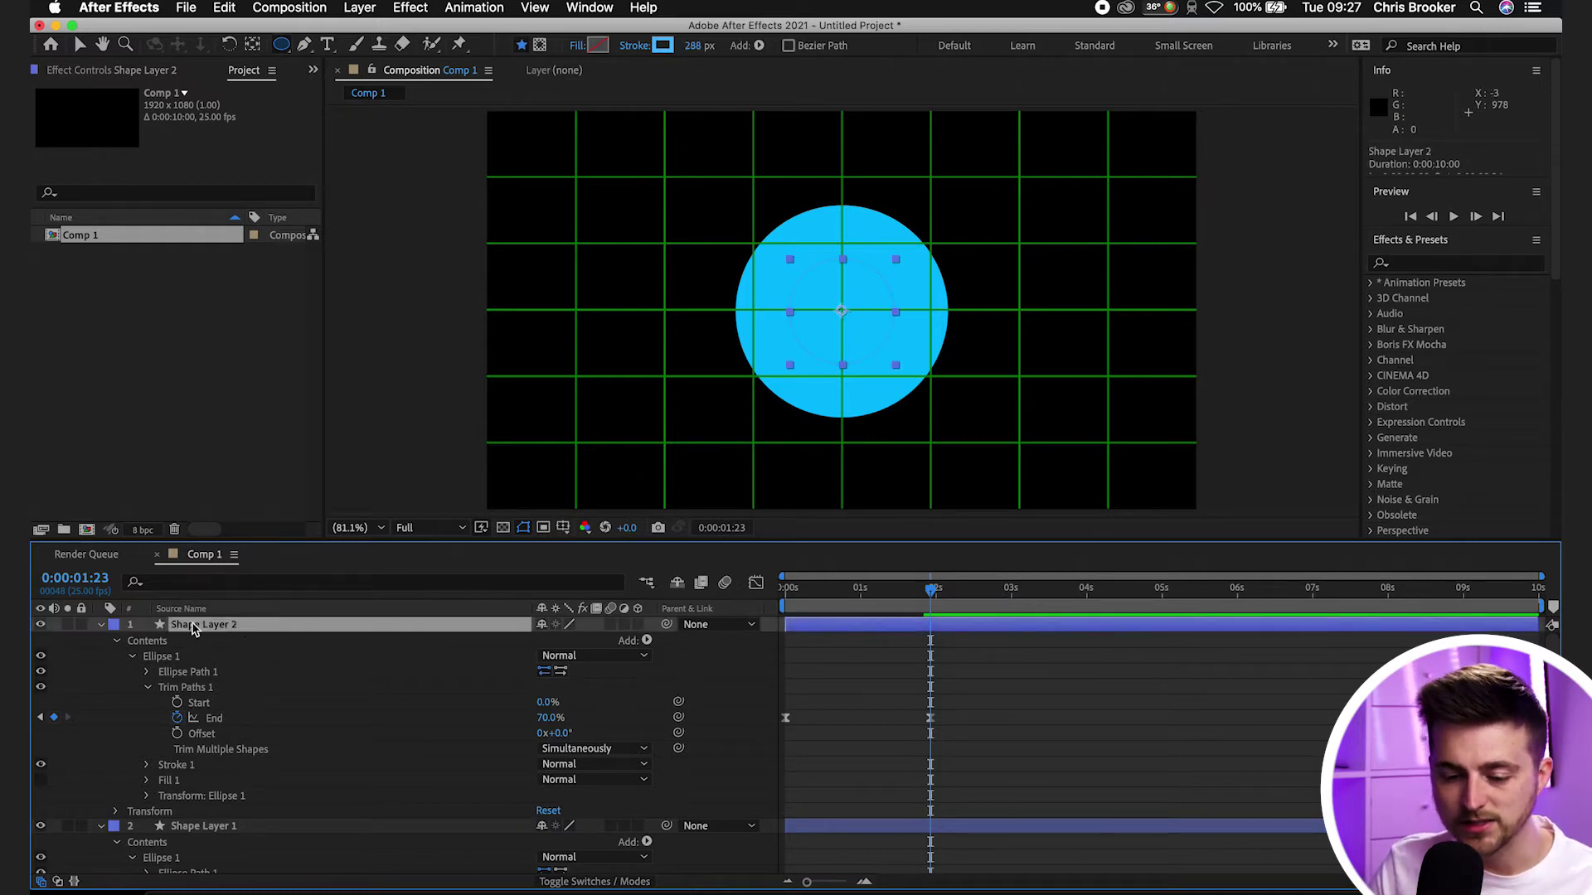
{"action": "left_click", "coordinate": [662, 46]}
{"action": "mouse_move", "coordinate": [1200, 267]}
{"action": "left_mouse_down"}
{"action": "mouse_move", "coordinate": [1194, 250]}
{"action": "mouse_move", "coordinate": [1194, 264]}
{"action": "left_mouse_up"}
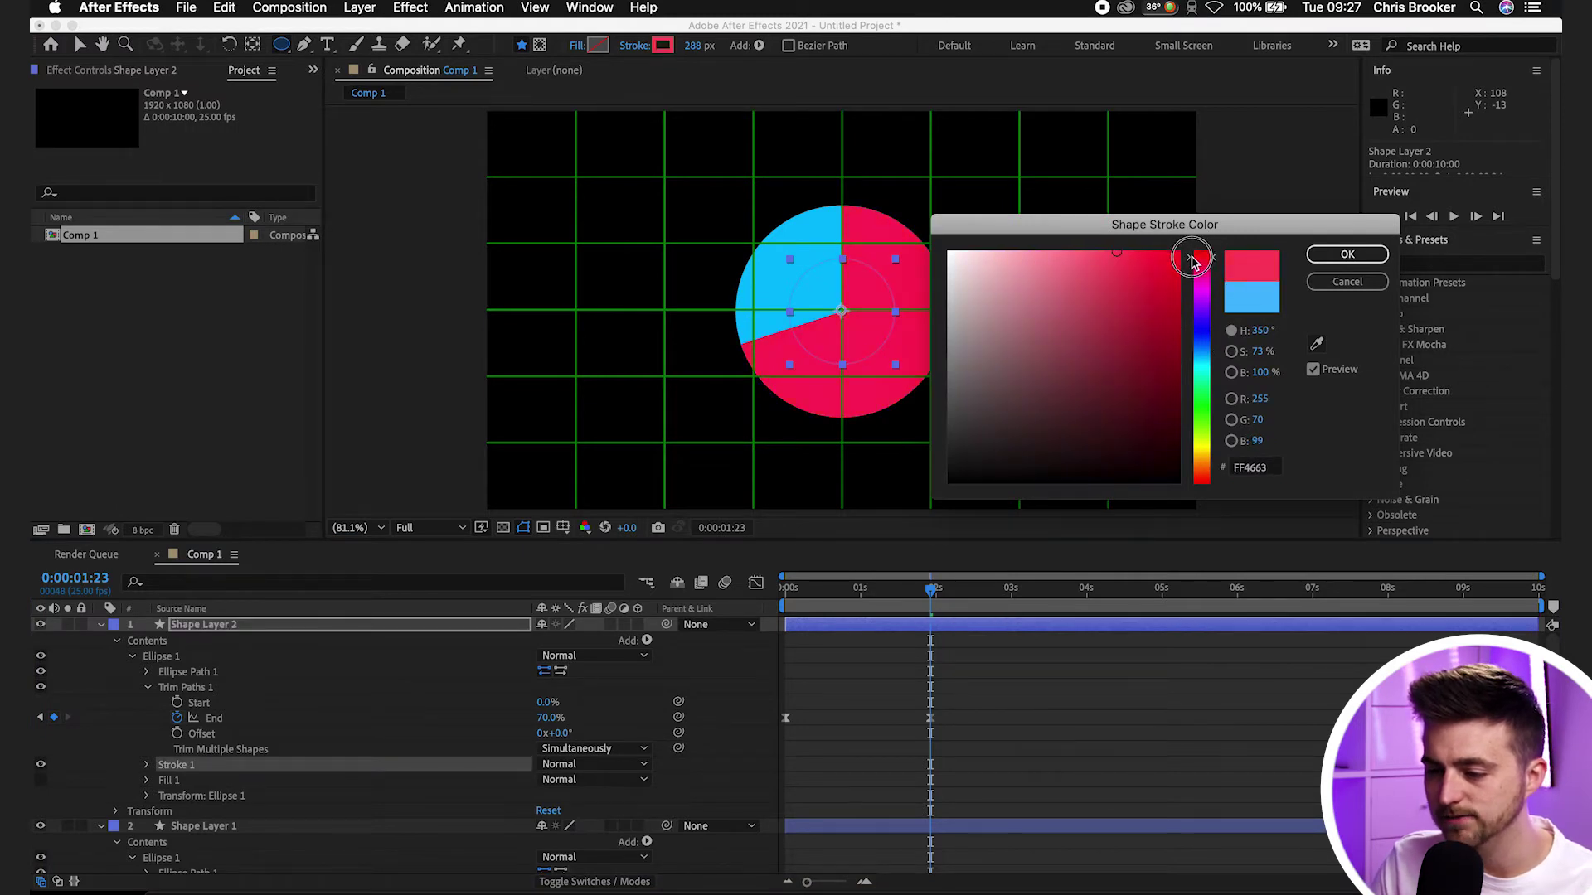
{"action": "left_click", "coordinate": [1346, 254]}
- Preview the two-color pie animation from the first frame
{"action": "left_click_drag", "start_coordinate": [881, 590], "coordinate": [786, 591]}
{"action": "left_click", "coordinate": [881, 671]}
{"action": "key", "text": "space"}
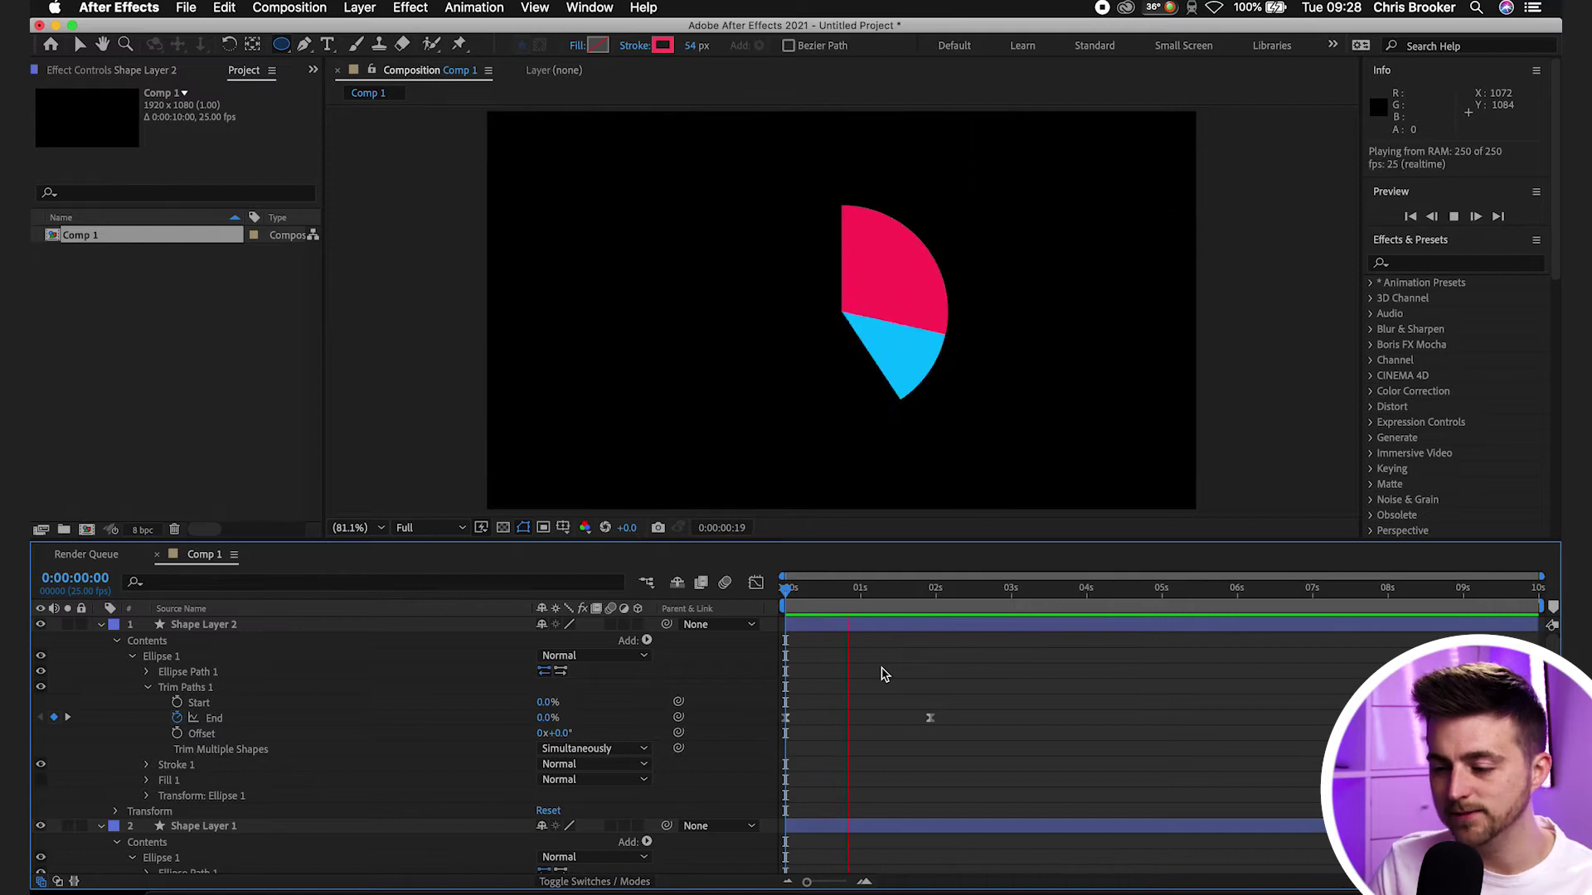
{"action": "key", "text": "space"}
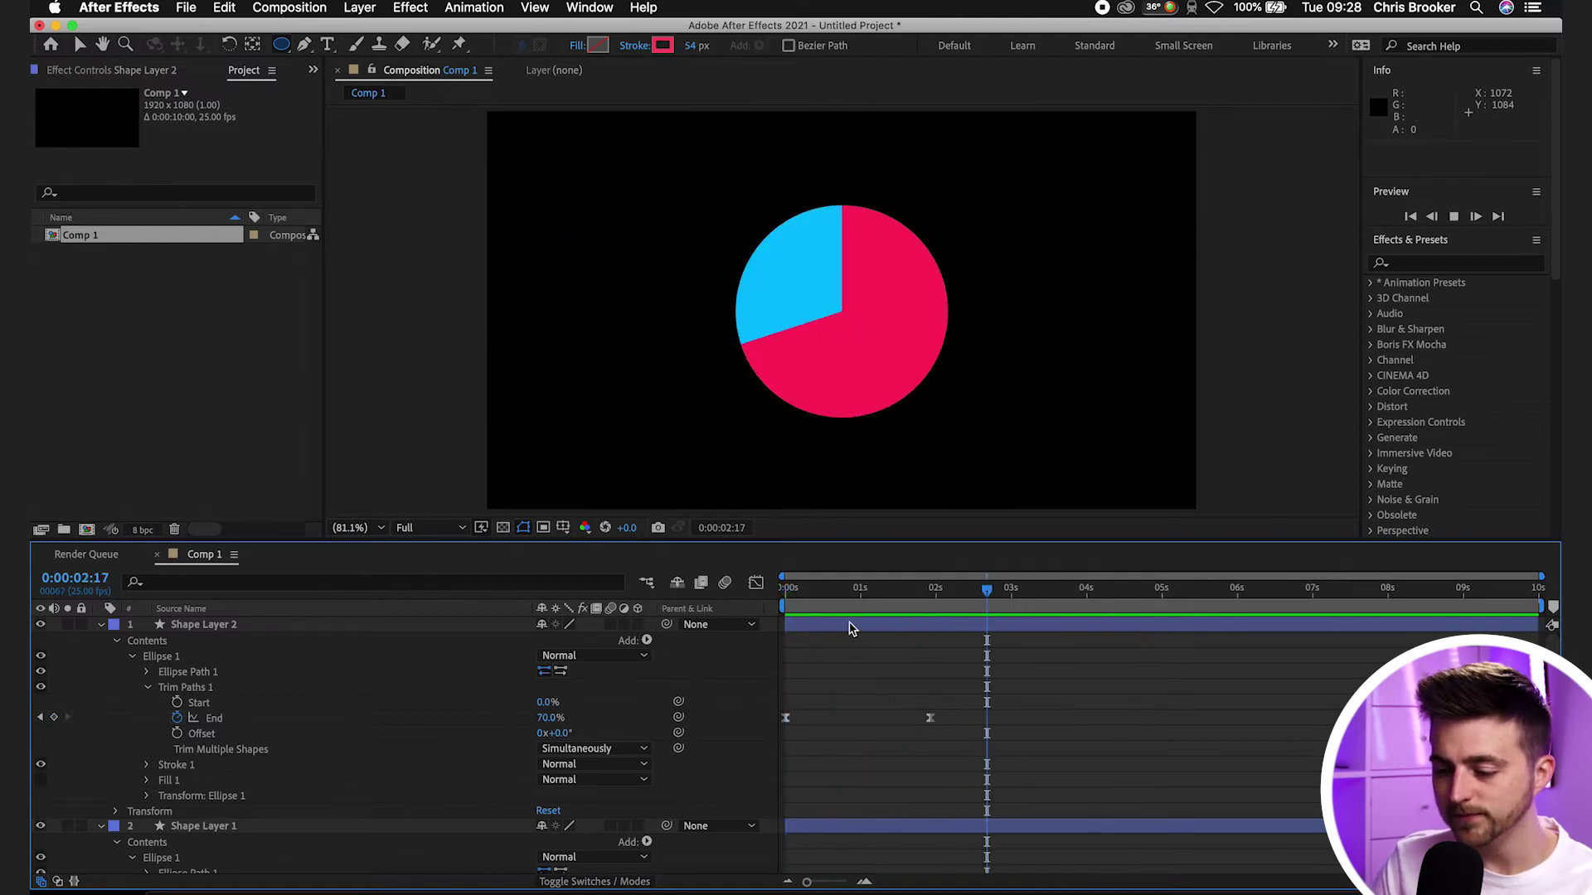
{"action": "key", "text": "space"}
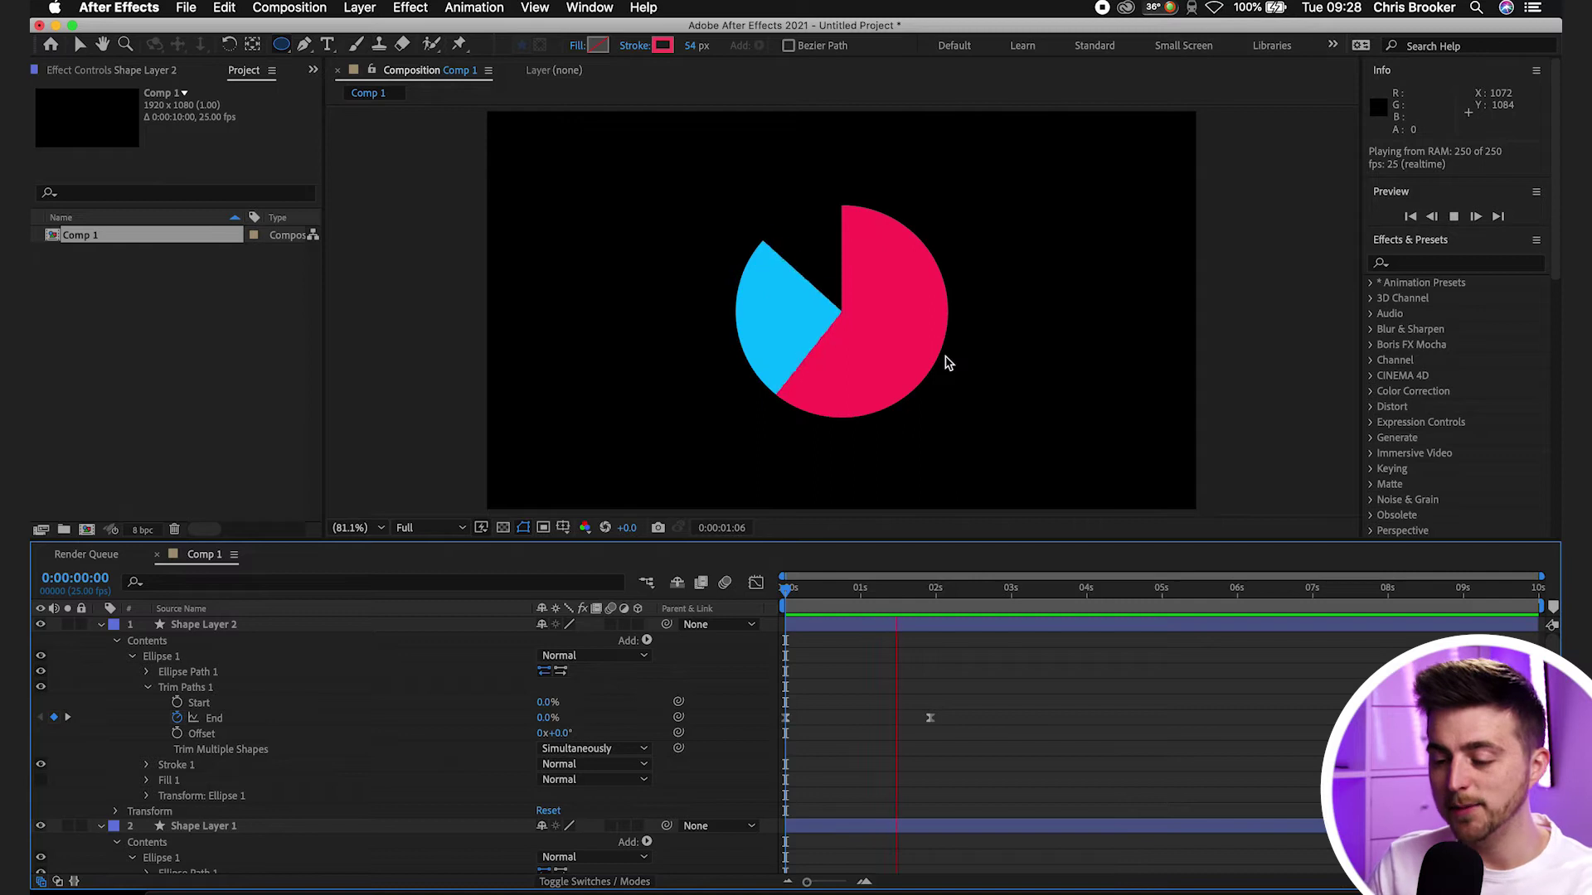
{"action": "key", "text": "space"}
{"action": "key", "text": "space"}
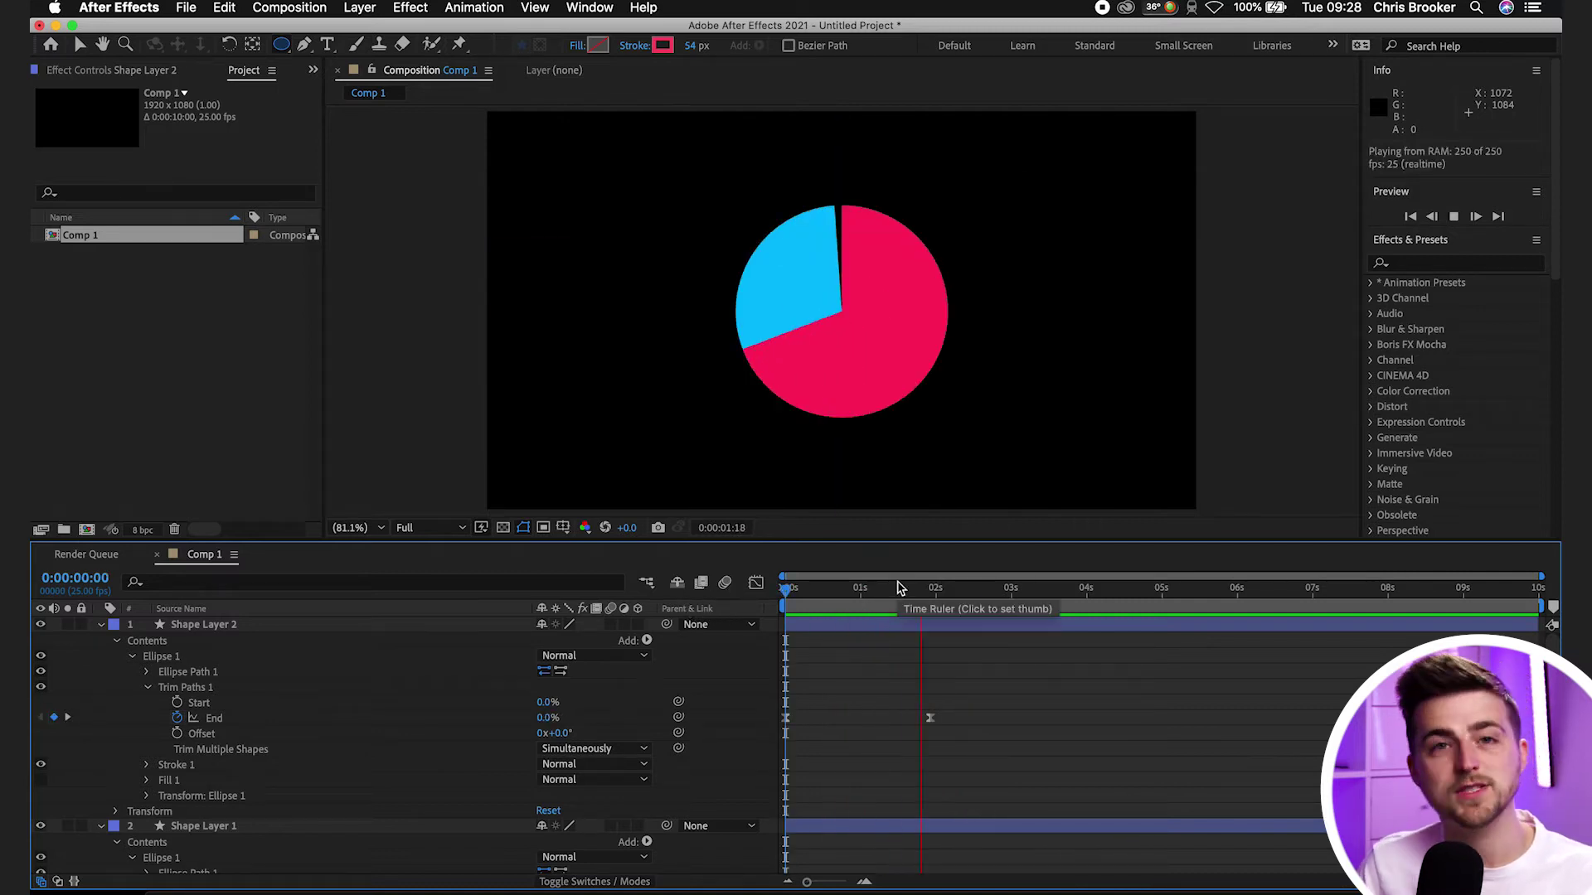
{"action": "key", "text": "space"}
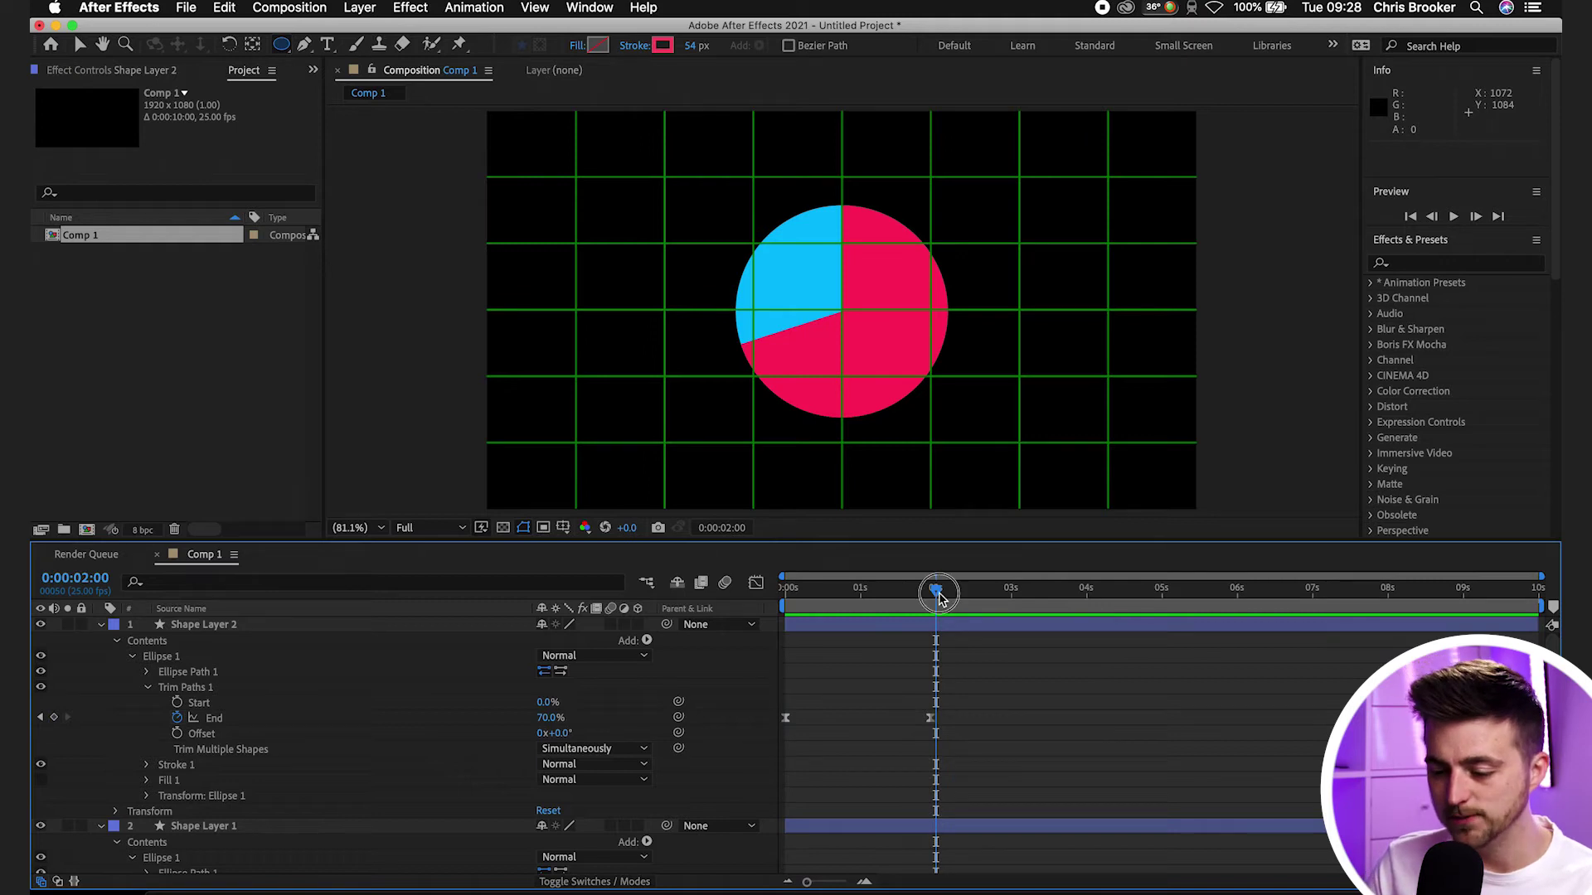
- Duplicate the red Shape Layer 2 to make a third pie segment
{"action": "left_click_drag", "start_coordinate": [939, 597], "coordinate": [655, 599]}
{"action": "left_click", "coordinate": [183, 629]}
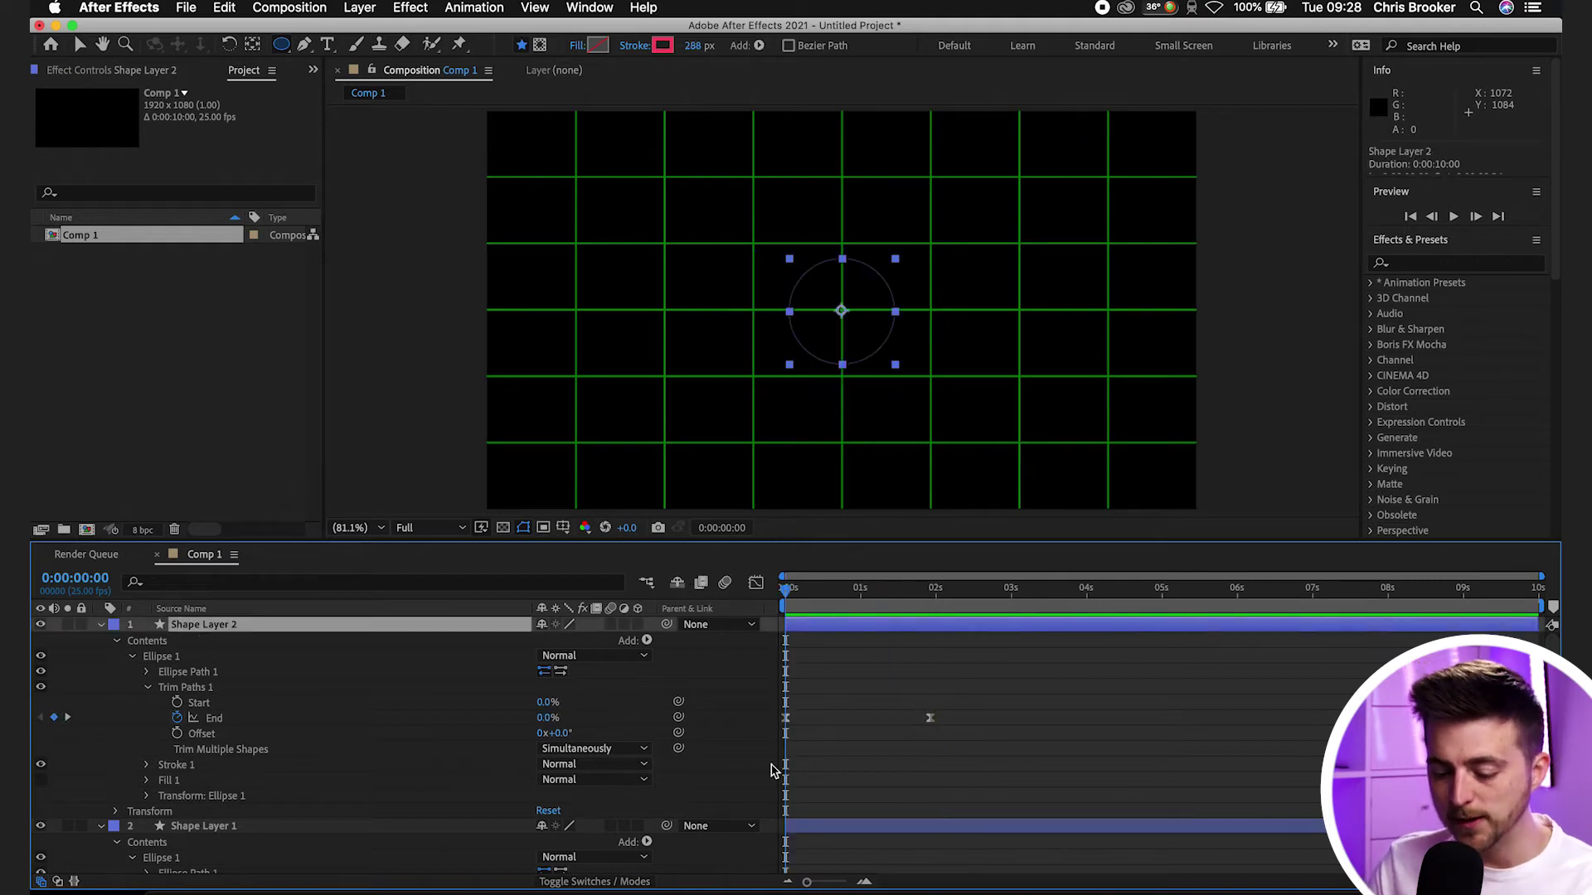
{"action": "left_click_drag", "start_coordinate": [826, 593], "coordinate": [946, 593]}
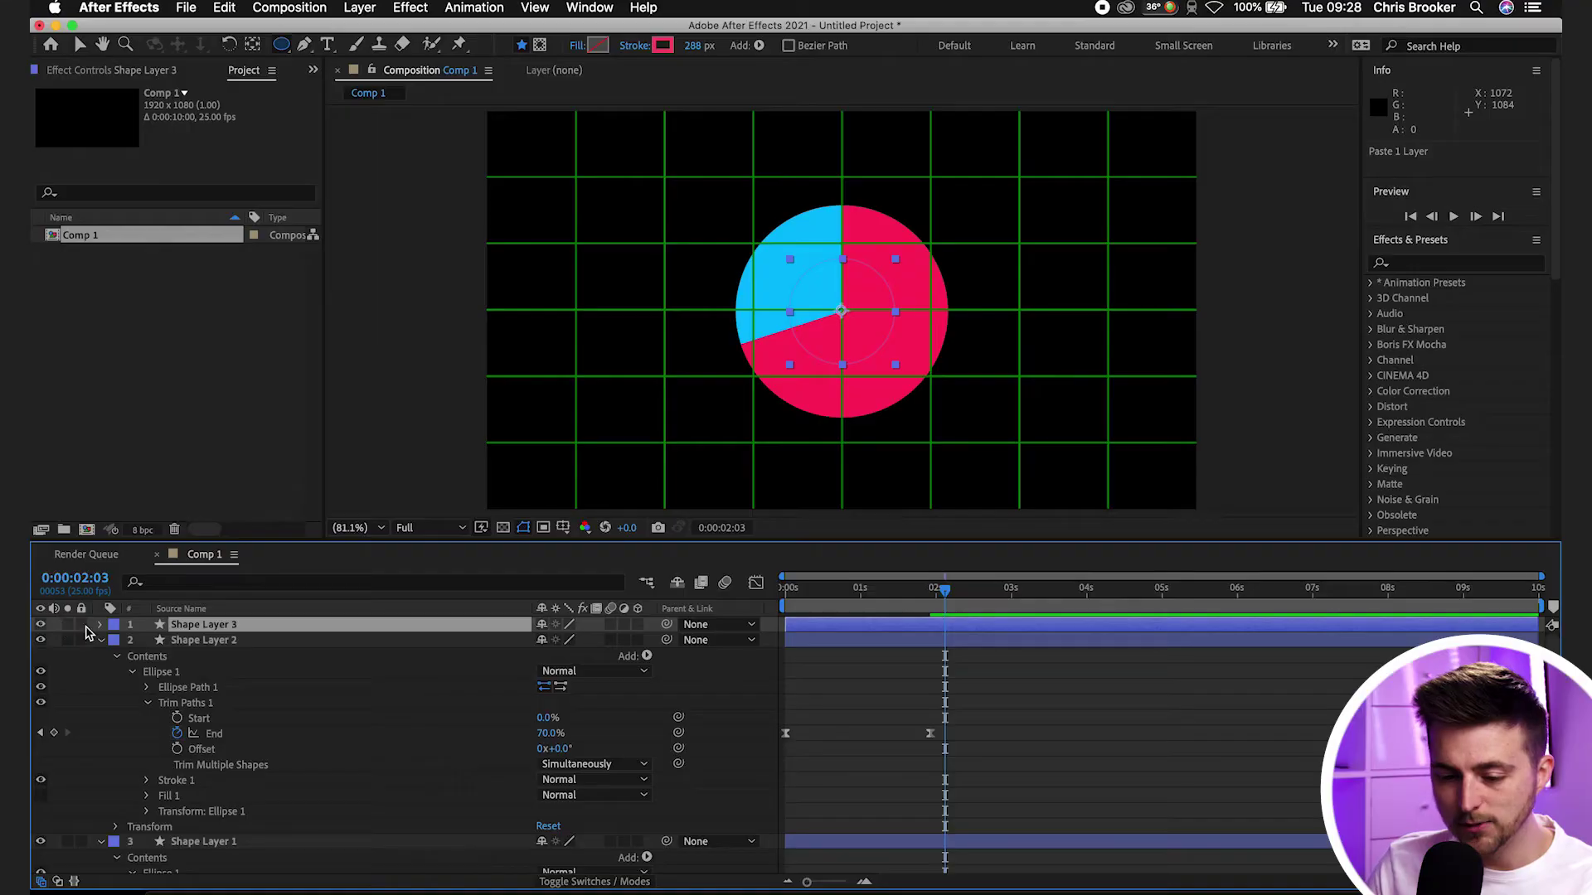
- Reveal the Trim Paths properties of Shape Layer 3 and set its second End keyframe at 0:00:01:23 to 40%
{"action": "left_click", "coordinate": [99, 625]}
{"action": "left_click", "coordinate": [117, 643]}
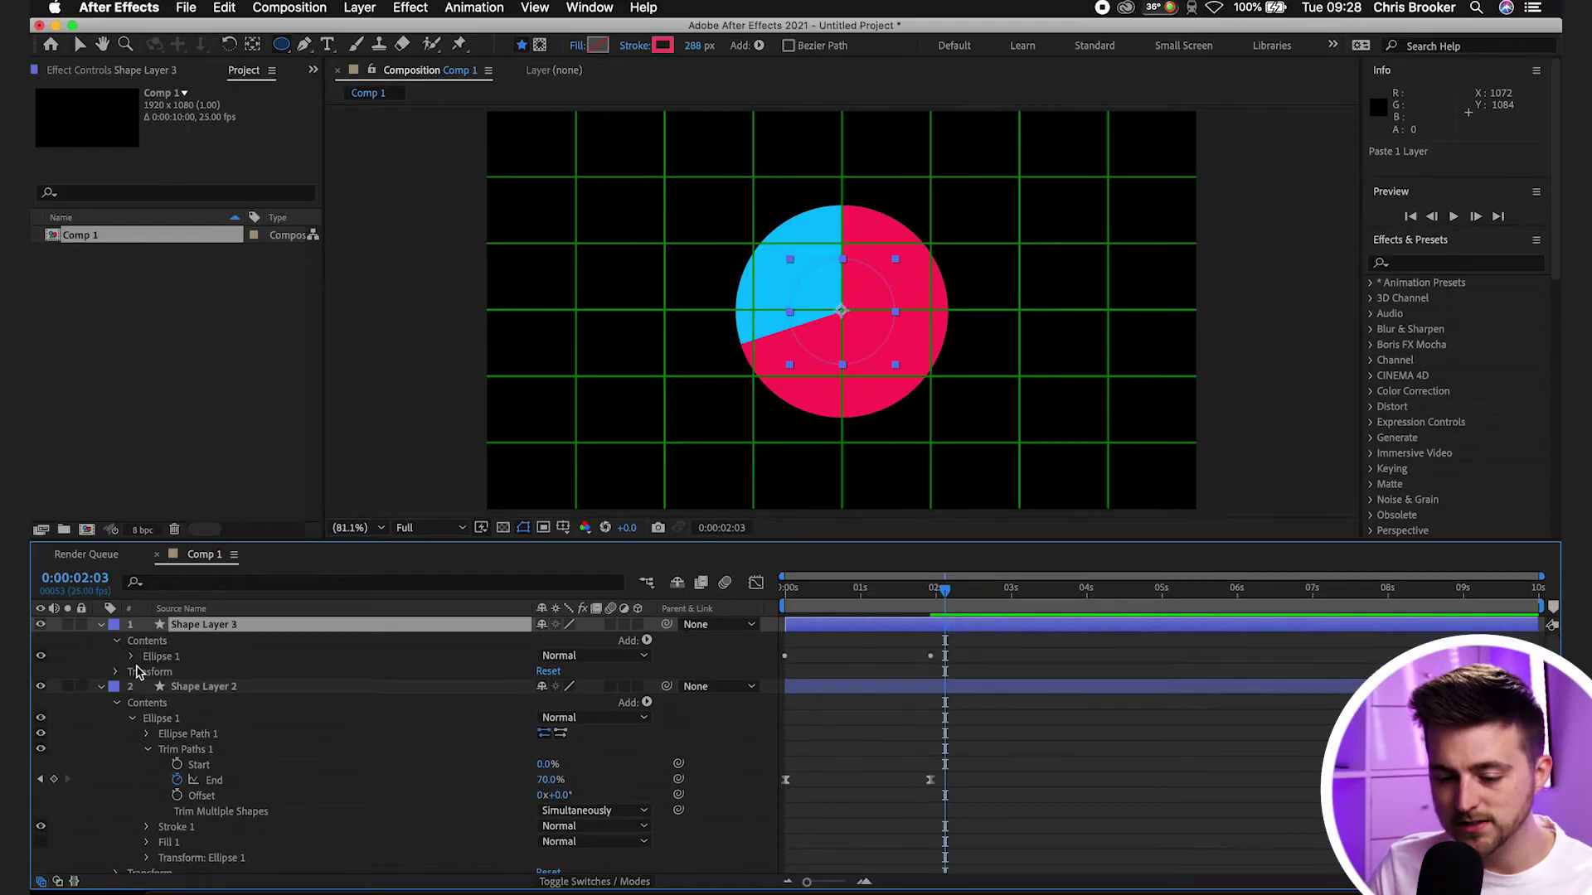
{"action": "left_click", "coordinate": [131, 657]}
{"action": "left_click", "coordinate": [172, 688]}
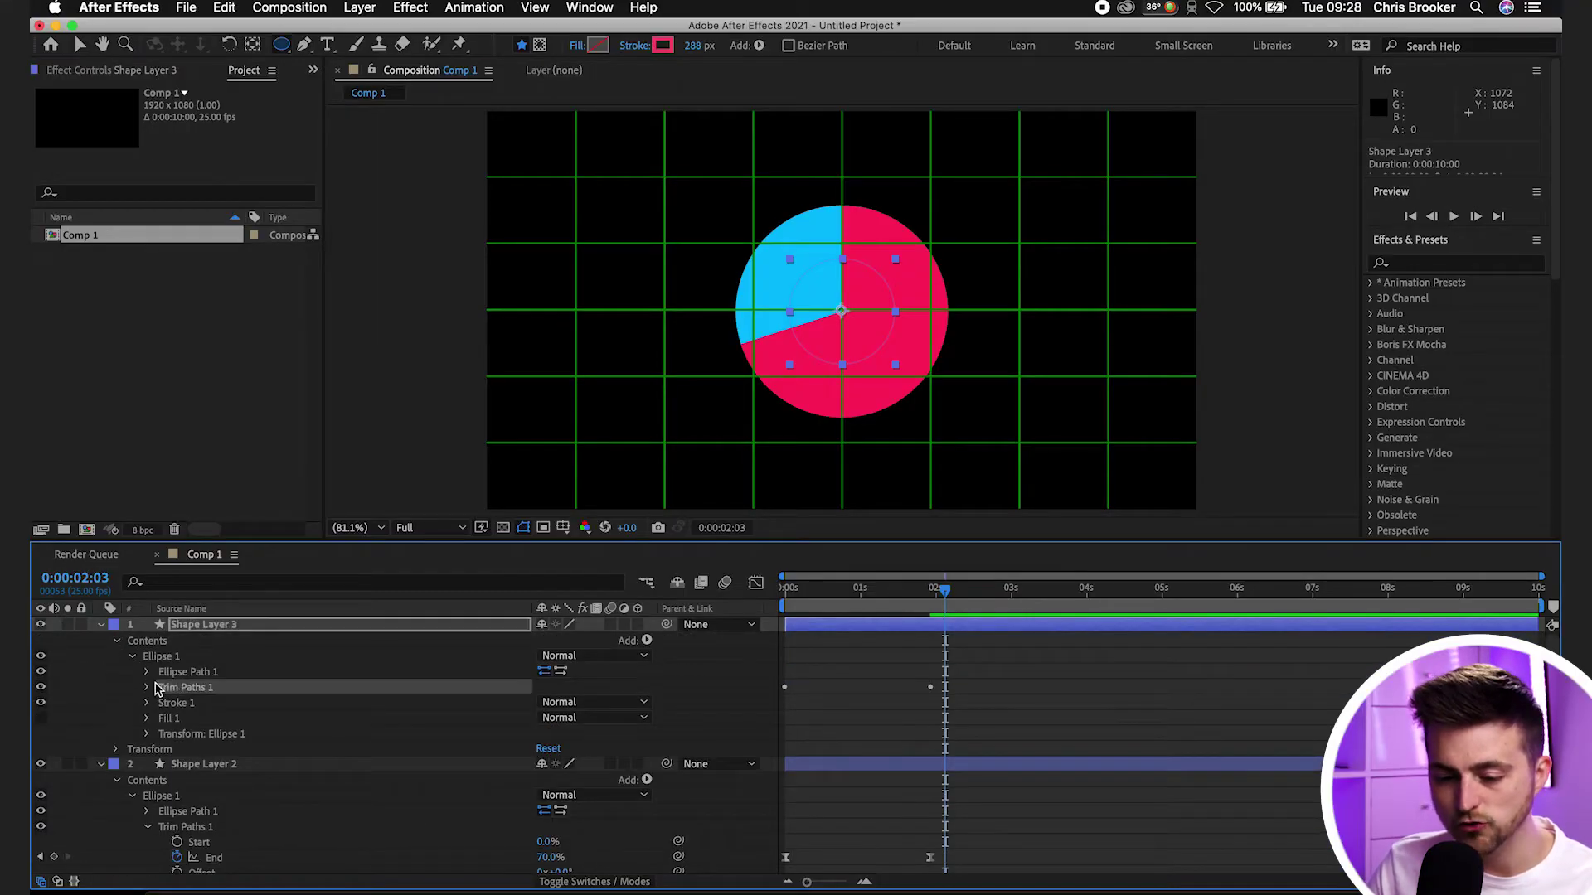
{"action": "left_click", "coordinate": [146, 688]}
{"action": "left_click_drag", "start_coordinate": [945, 600], "coordinate": [930, 592]}
{"action": "left_click", "coordinate": [550, 719]}
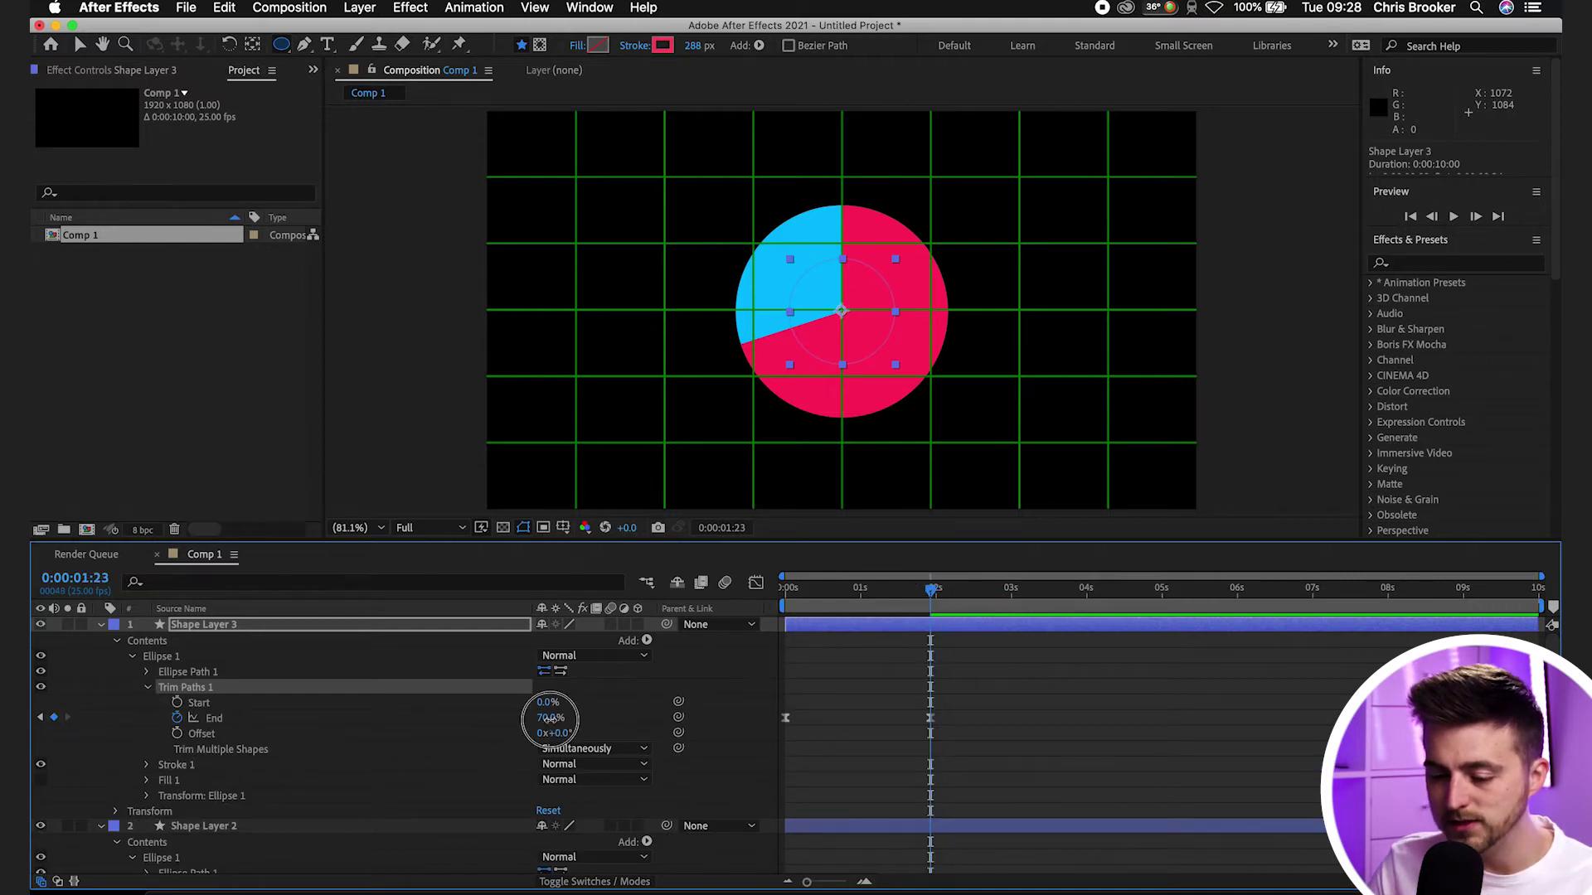
{"action": "type", "text": "40"}
{"action": "key", "text": "Return"}
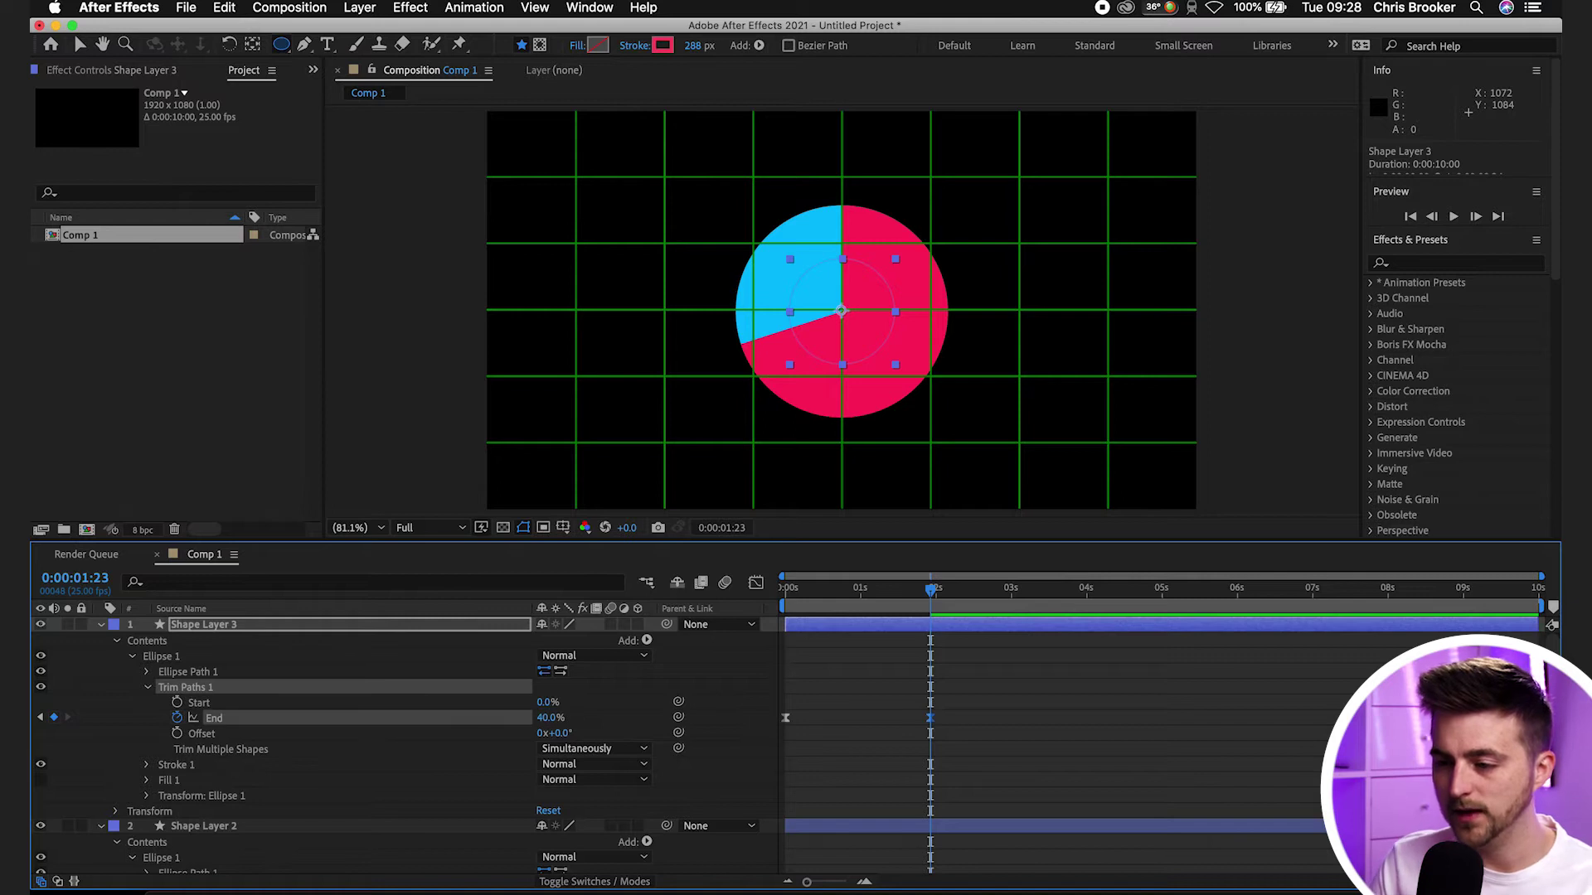
- Change the stroke color of Shape Layer 3 to yellow, FFCB46
{"action": "left_click", "coordinate": [662, 46]}
{"action": "left_click_drag", "start_coordinate": [1192, 437], "coordinate": [1191, 454]}
{"action": "left_click", "coordinate": [1345, 253]}
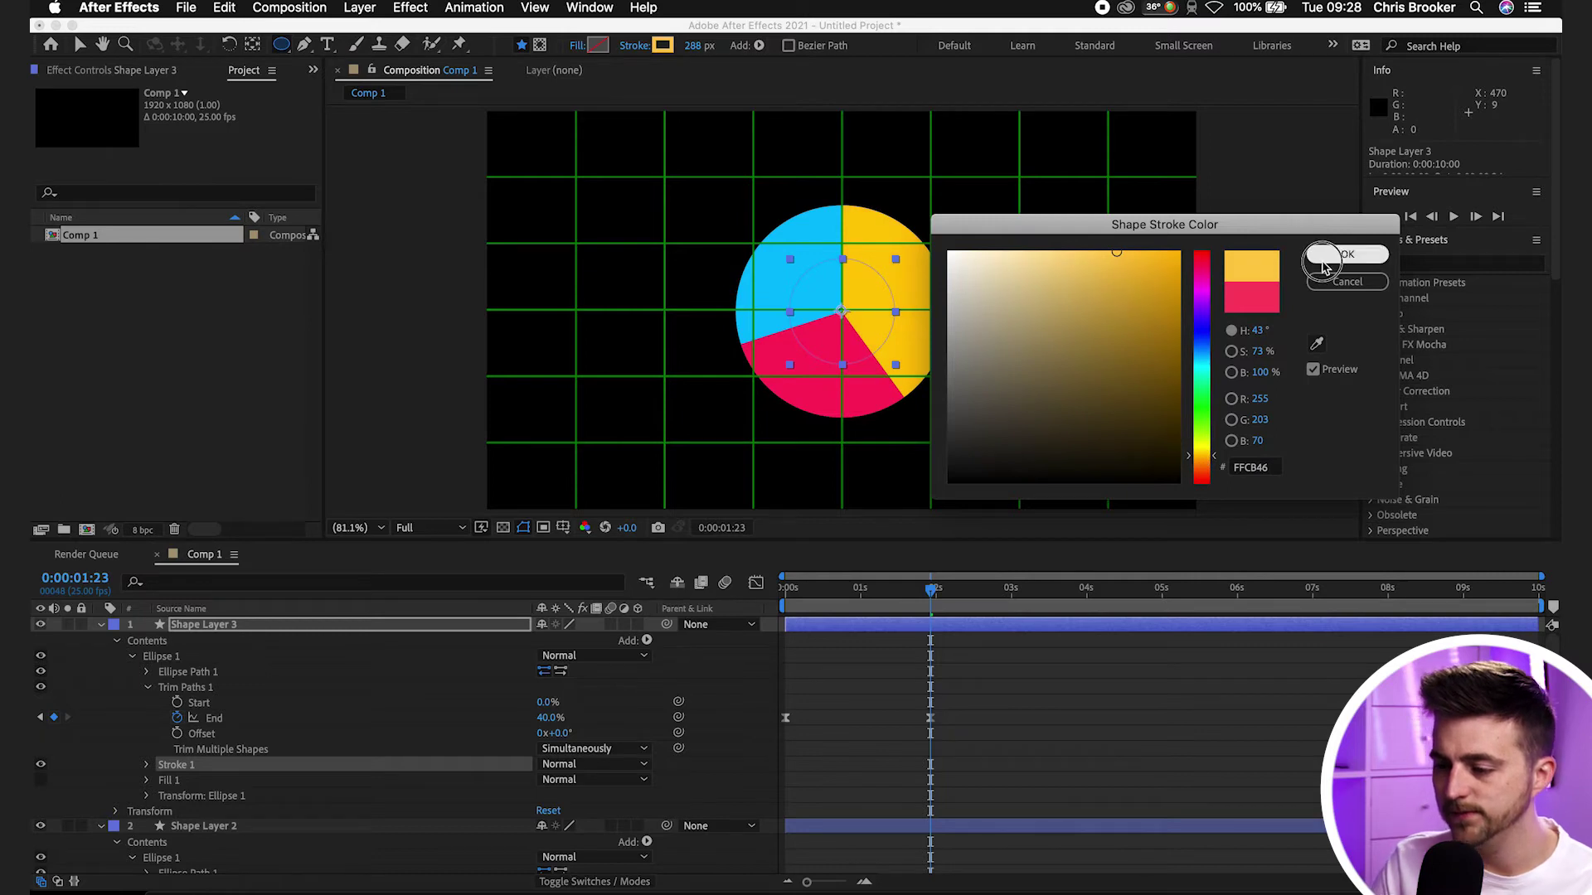
- Preview the three-color pie animation from the first frame
{"action": "key", "text": "Home"}
{"action": "key", "text": "space"}
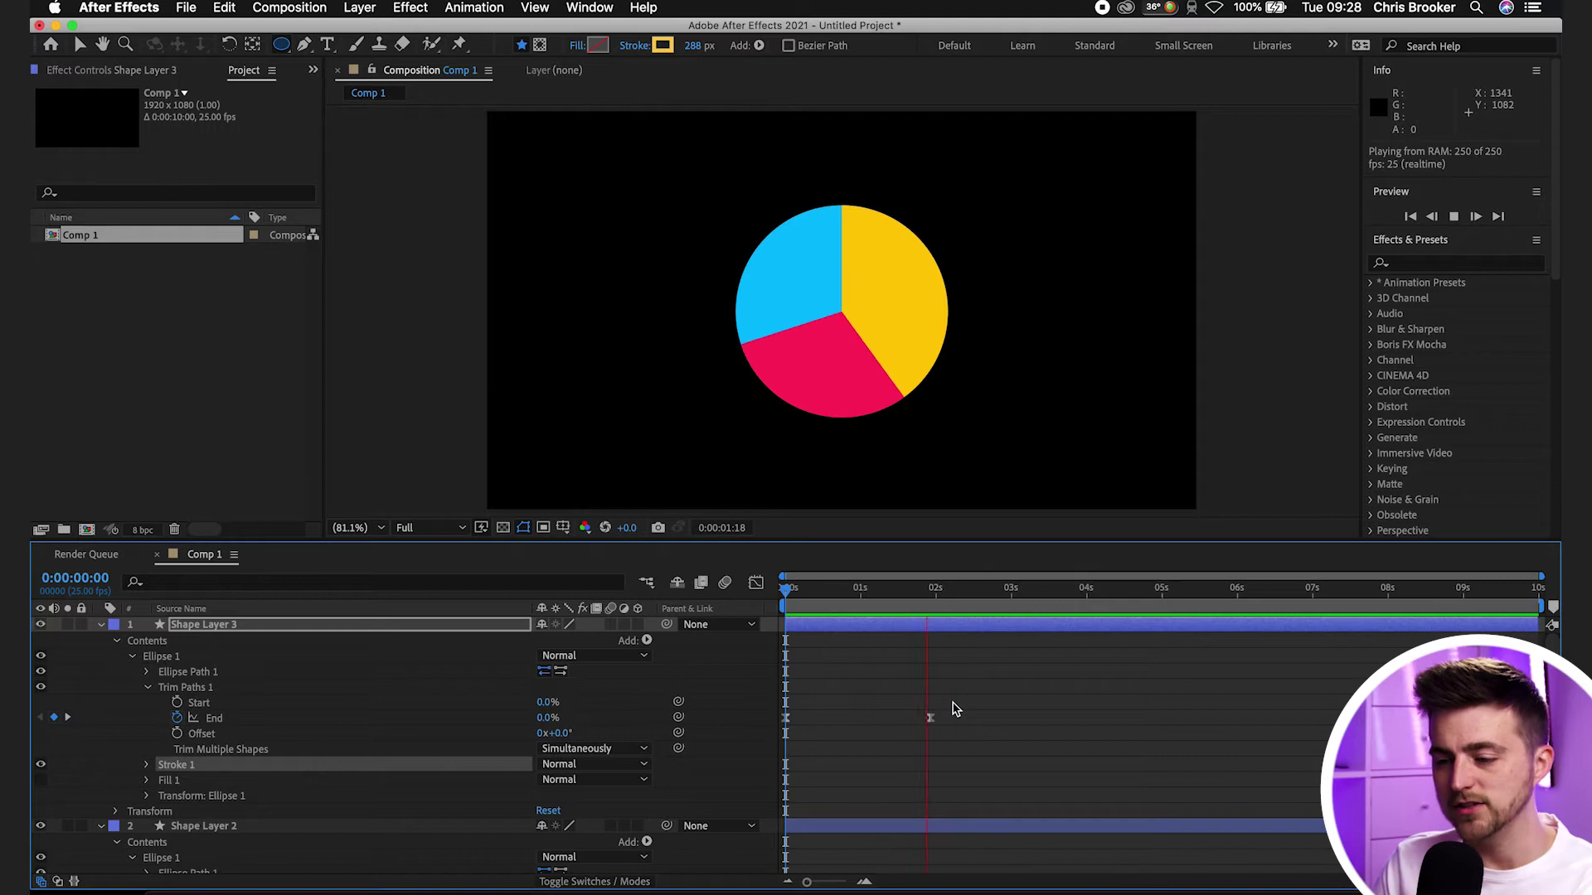
{"action": "key", "text": "space"}
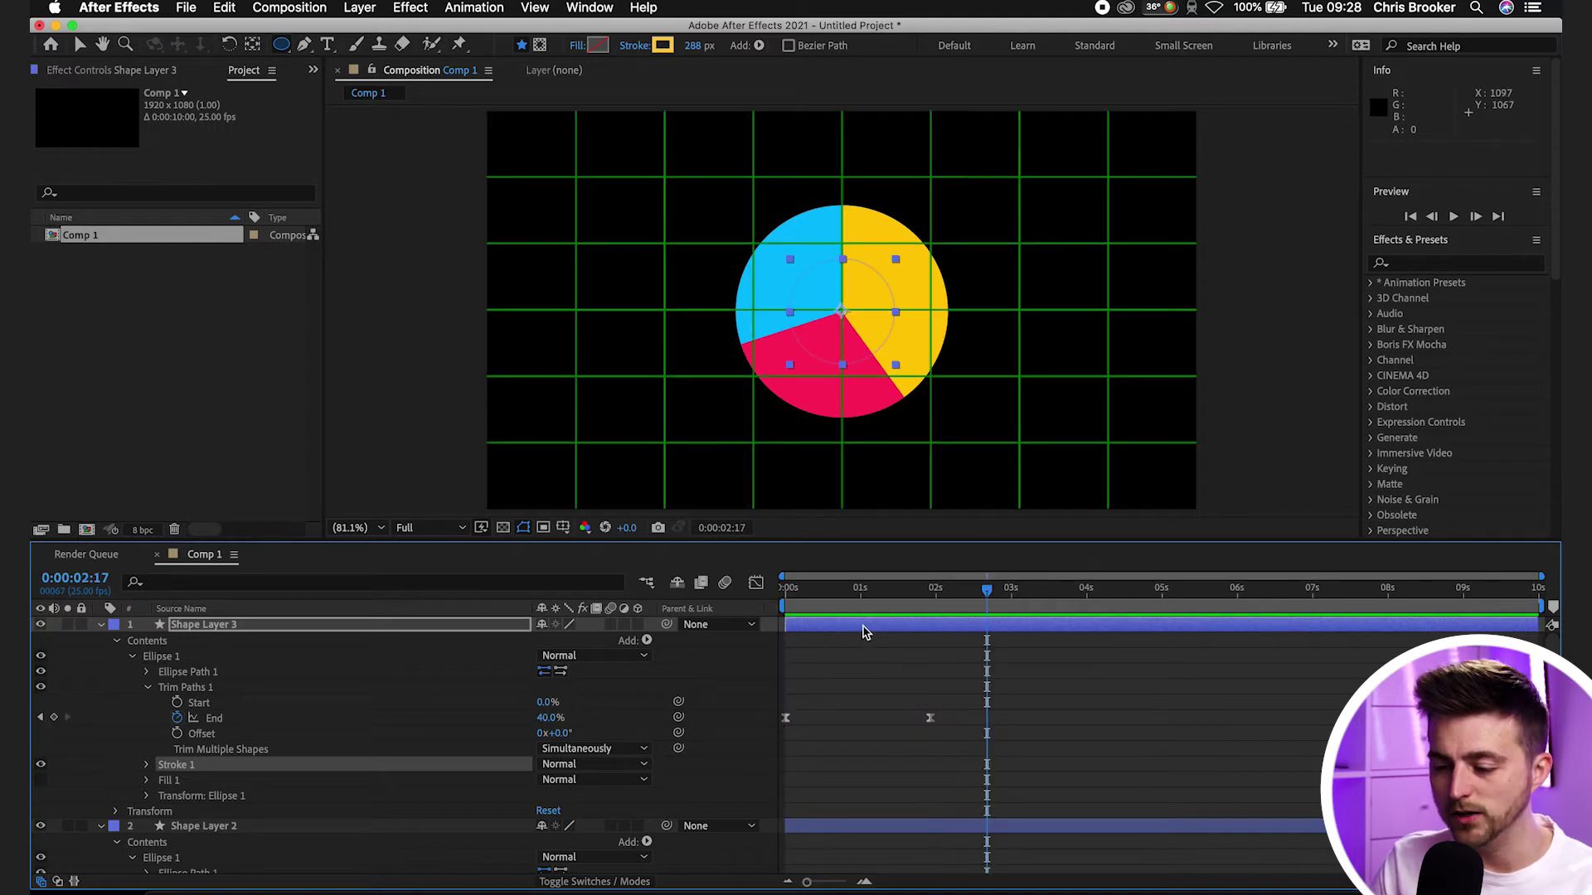
- Duplicate the yellow Shape Layer 3 to make a fourth pie segment
{"action": "left_click", "coordinate": [862, 632]}
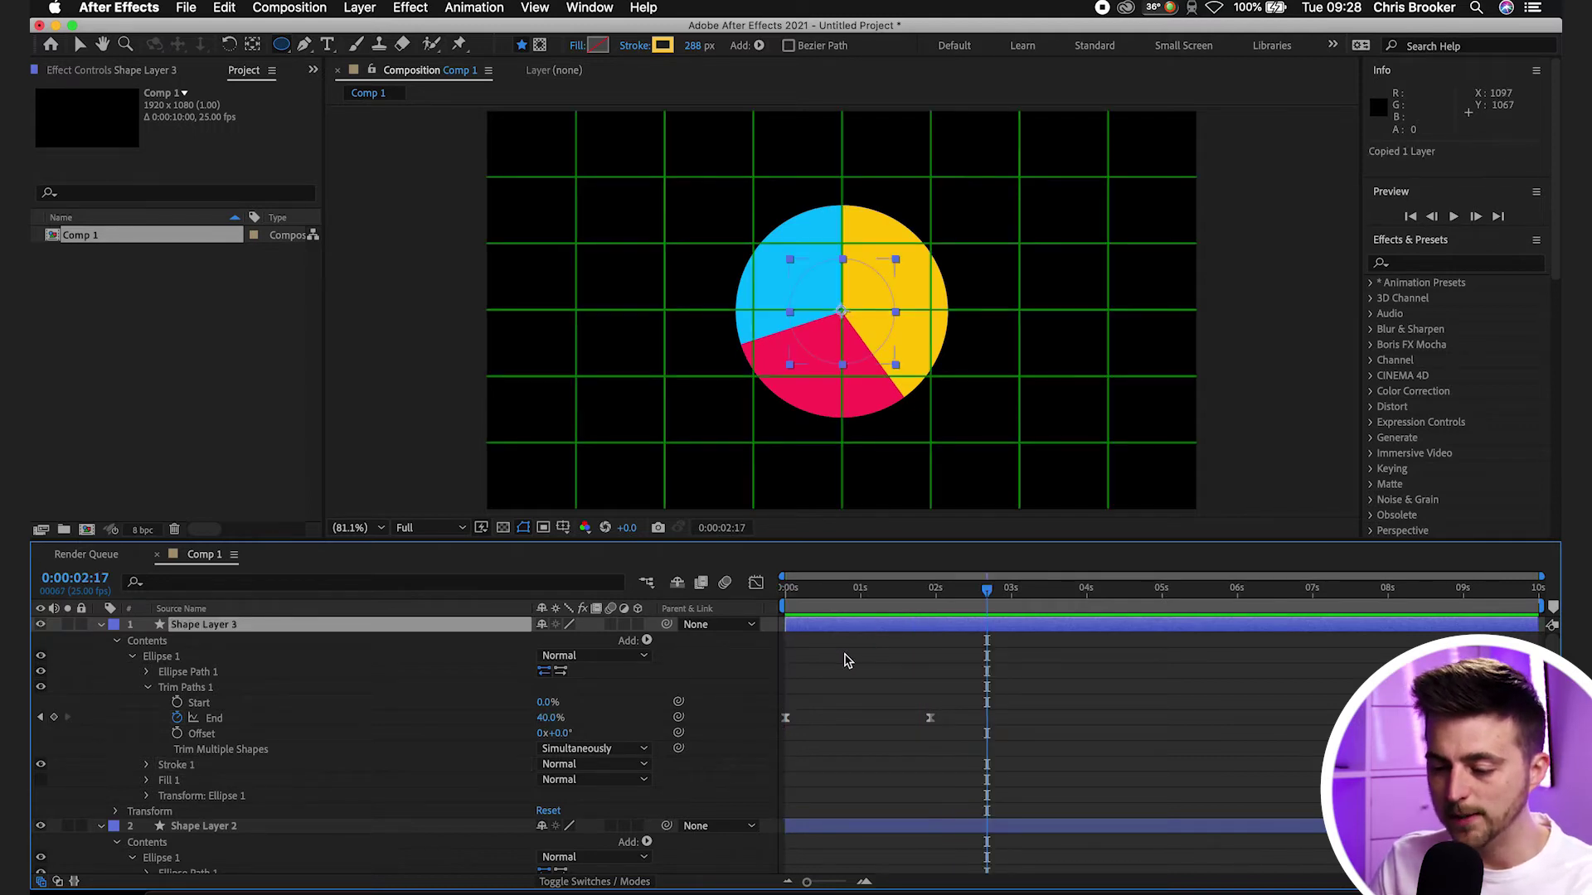
{"action": "key", "text": "super+v"}
{"action": "left_click", "coordinate": [100, 626]}
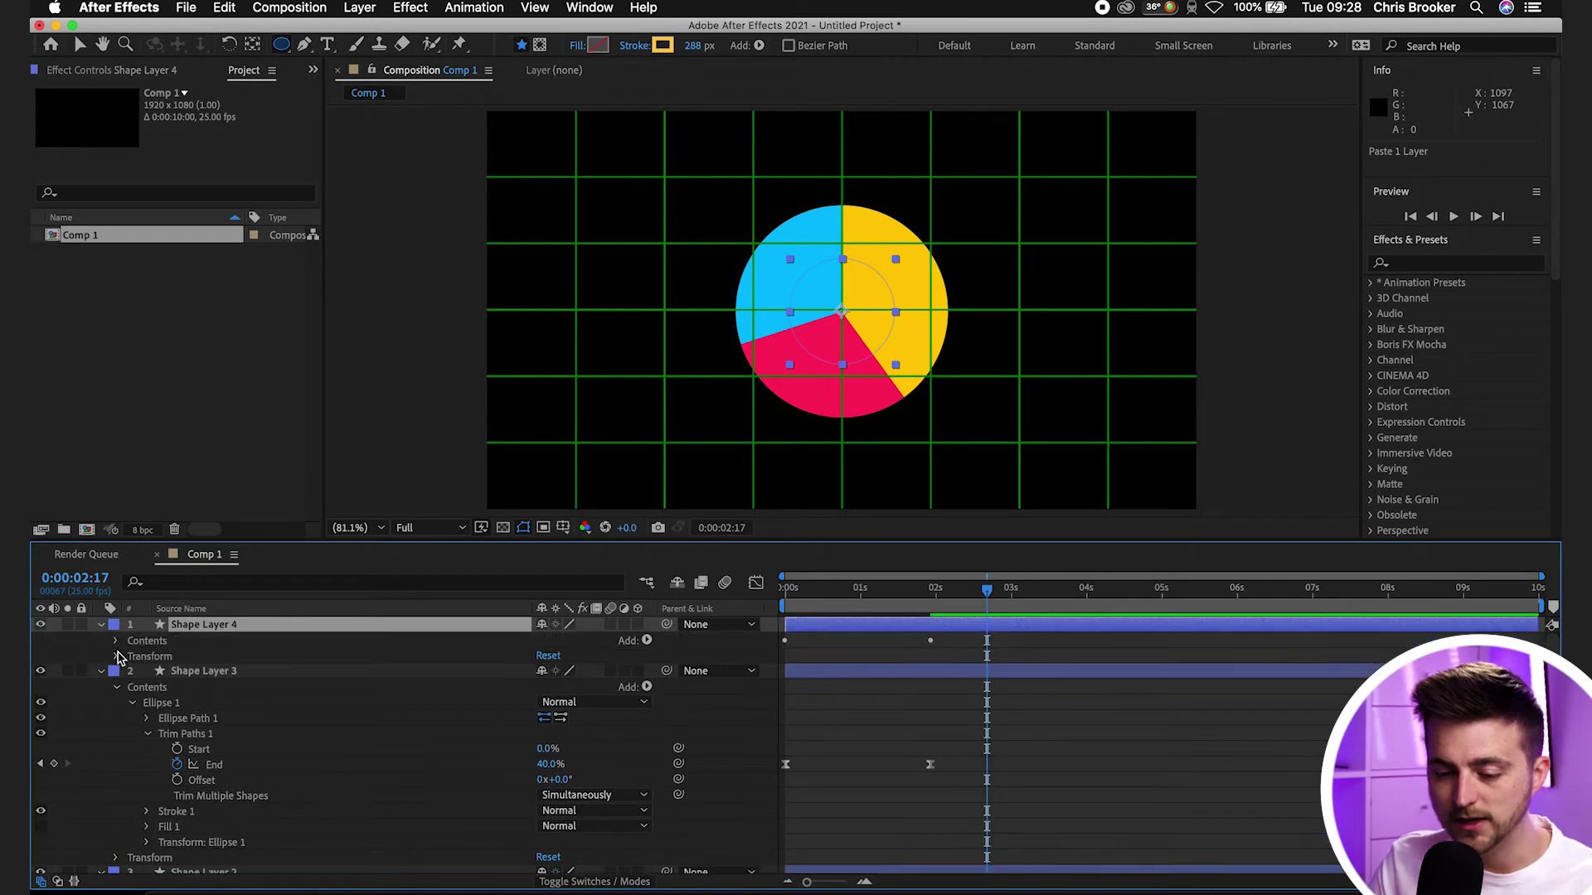
- Reveal the Trim Paths properties of Shape Layer 4 and set its second End keyframe at 0:00:01:23 to 10%
{"action": "left_click", "coordinate": [117, 641]}
{"action": "left_click", "coordinate": [132, 658]}
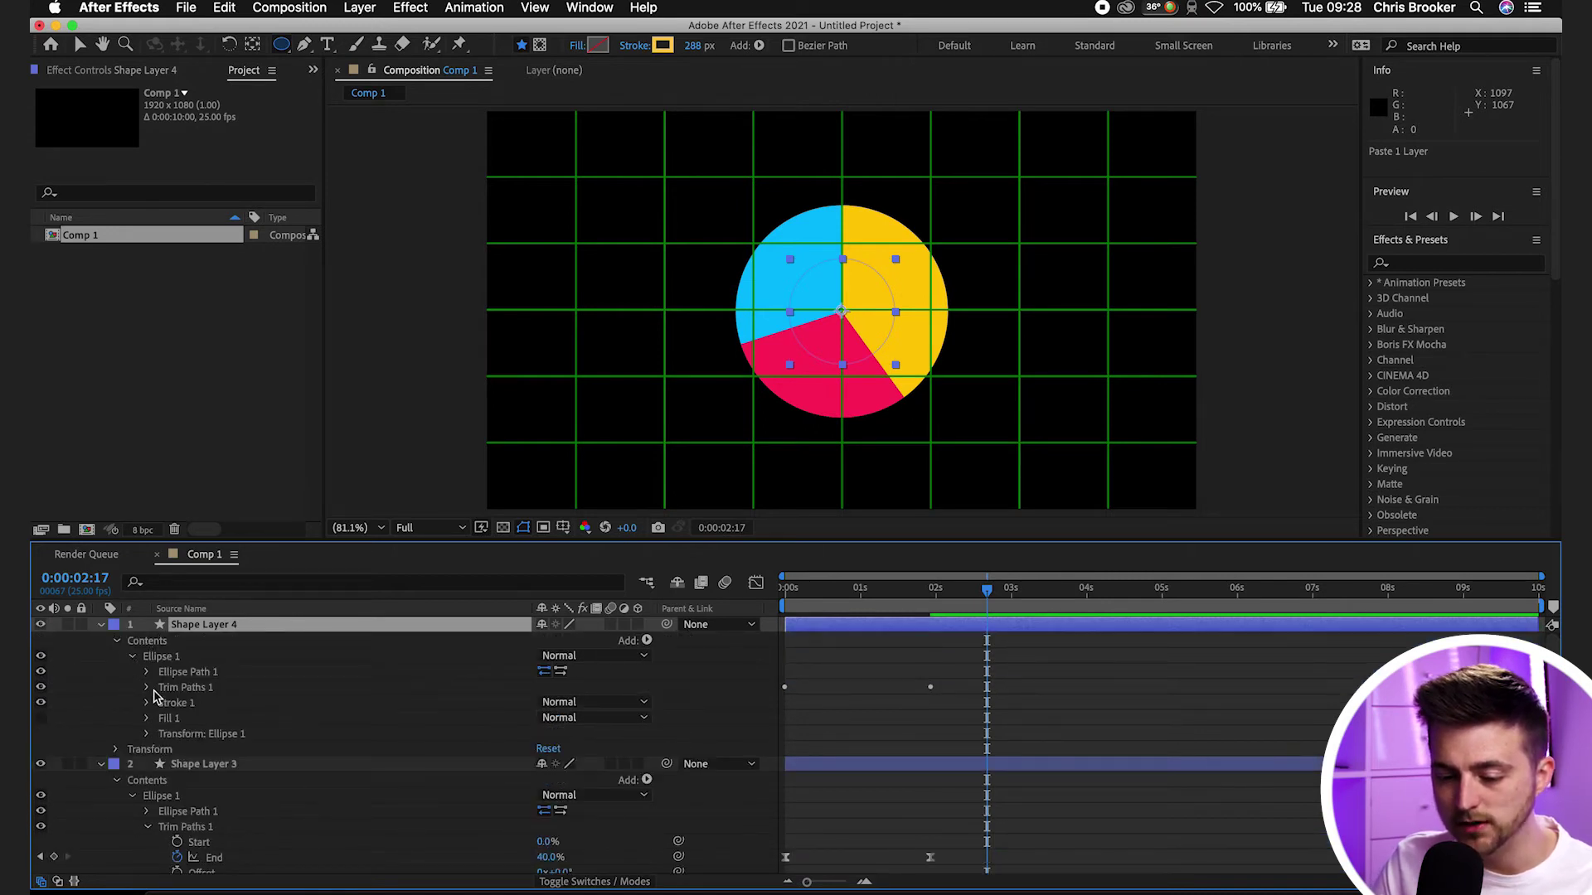
{"action": "left_click", "coordinate": [146, 690]}
{"action": "left_click_drag", "start_coordinate": [953, 592], "coordinate": [931, 590]}
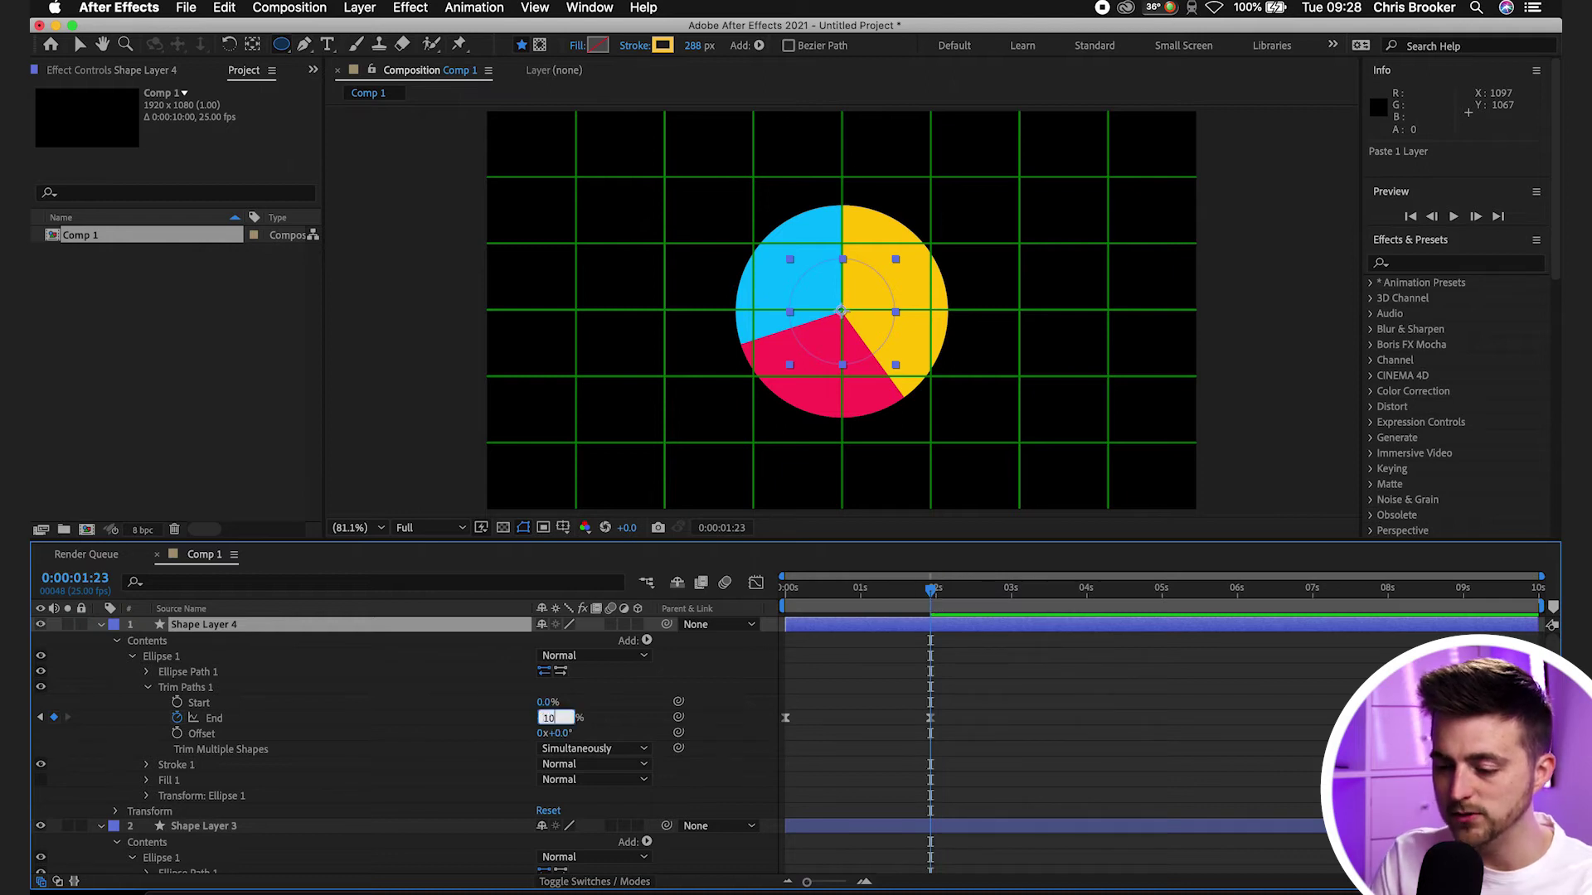
{"action": "key", "text": "Return"}
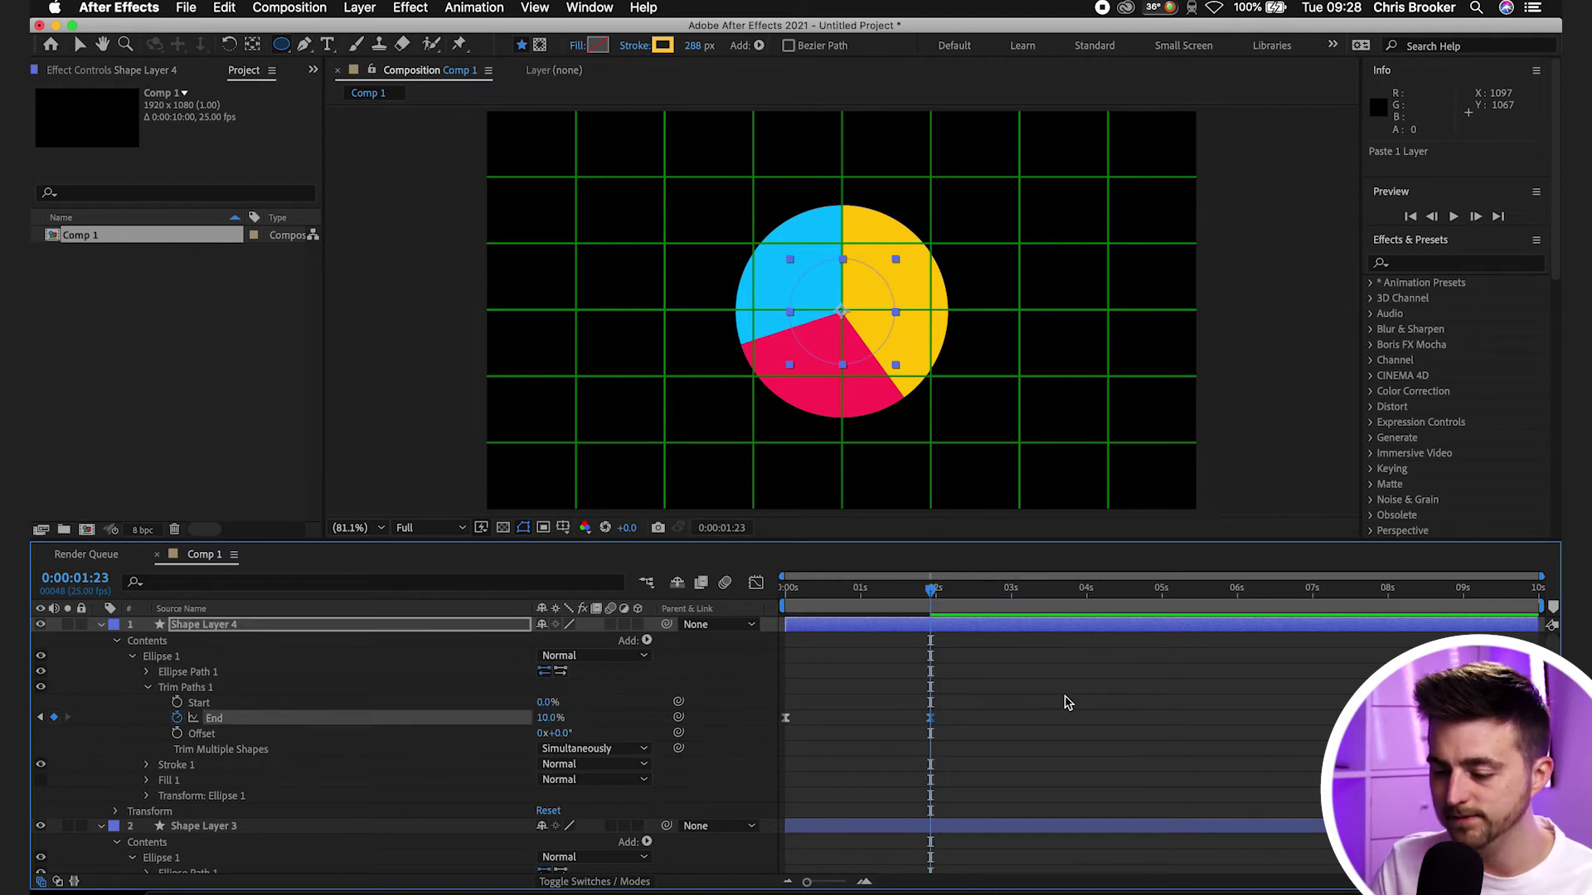
- Change the stroke color of Shape Layer 4 to purple, 6C46FF
{"action": "left_click", "coordinate": [662, 45]}
{"action": "mouse_move", "coordinate": [1193, 437]}
{"action": "left_mouse_down"}
{"action": "mouse_move", "coordinate": [1190, 483]}
{"action": "mouse_move", "coordinate": [1191, 324]}
{"action": "left_mouse_up"}
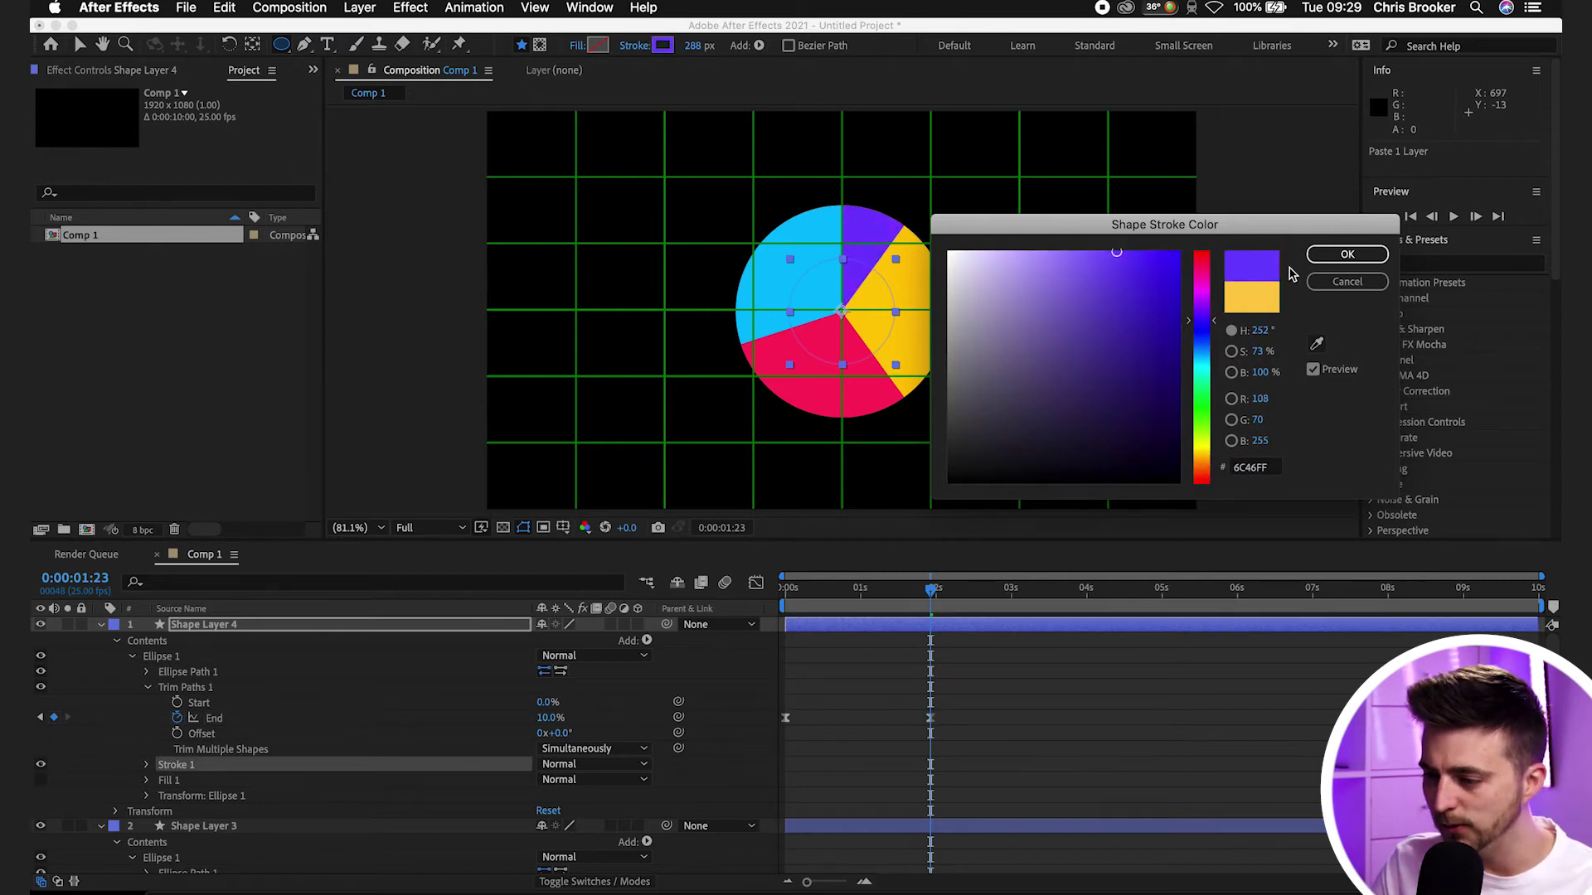
{"action": "left_click", "coordinate": [1347, 255]}
- Preview the four-color pie animation from the first frame
{"action": "key", "text": "Home"}
{"action": "key", "text": "space"}
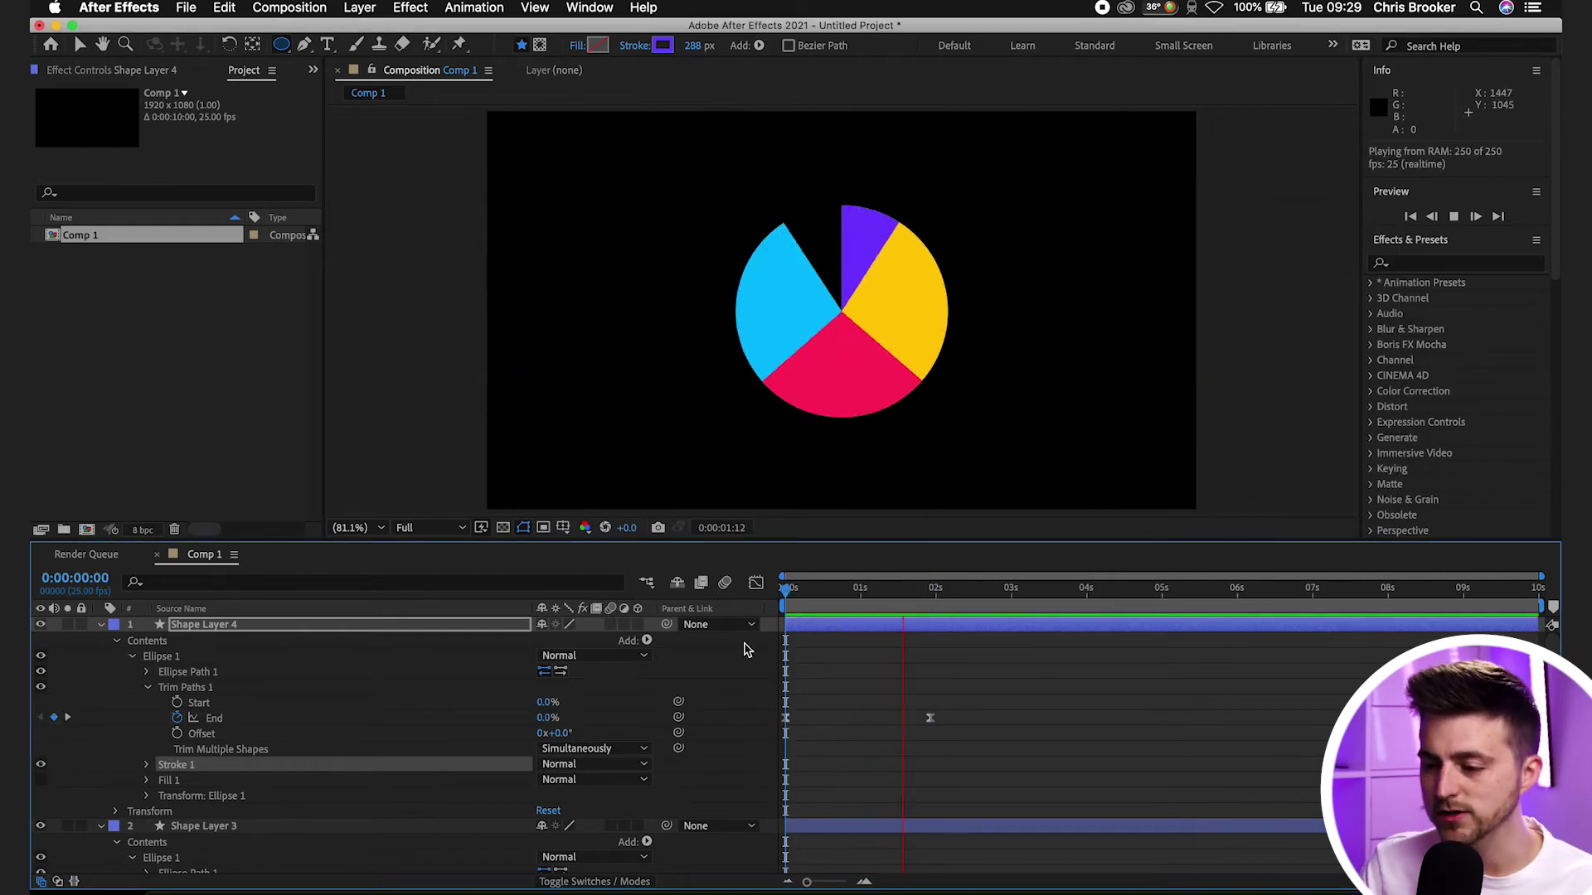
{"action": "key", "text": "space"}
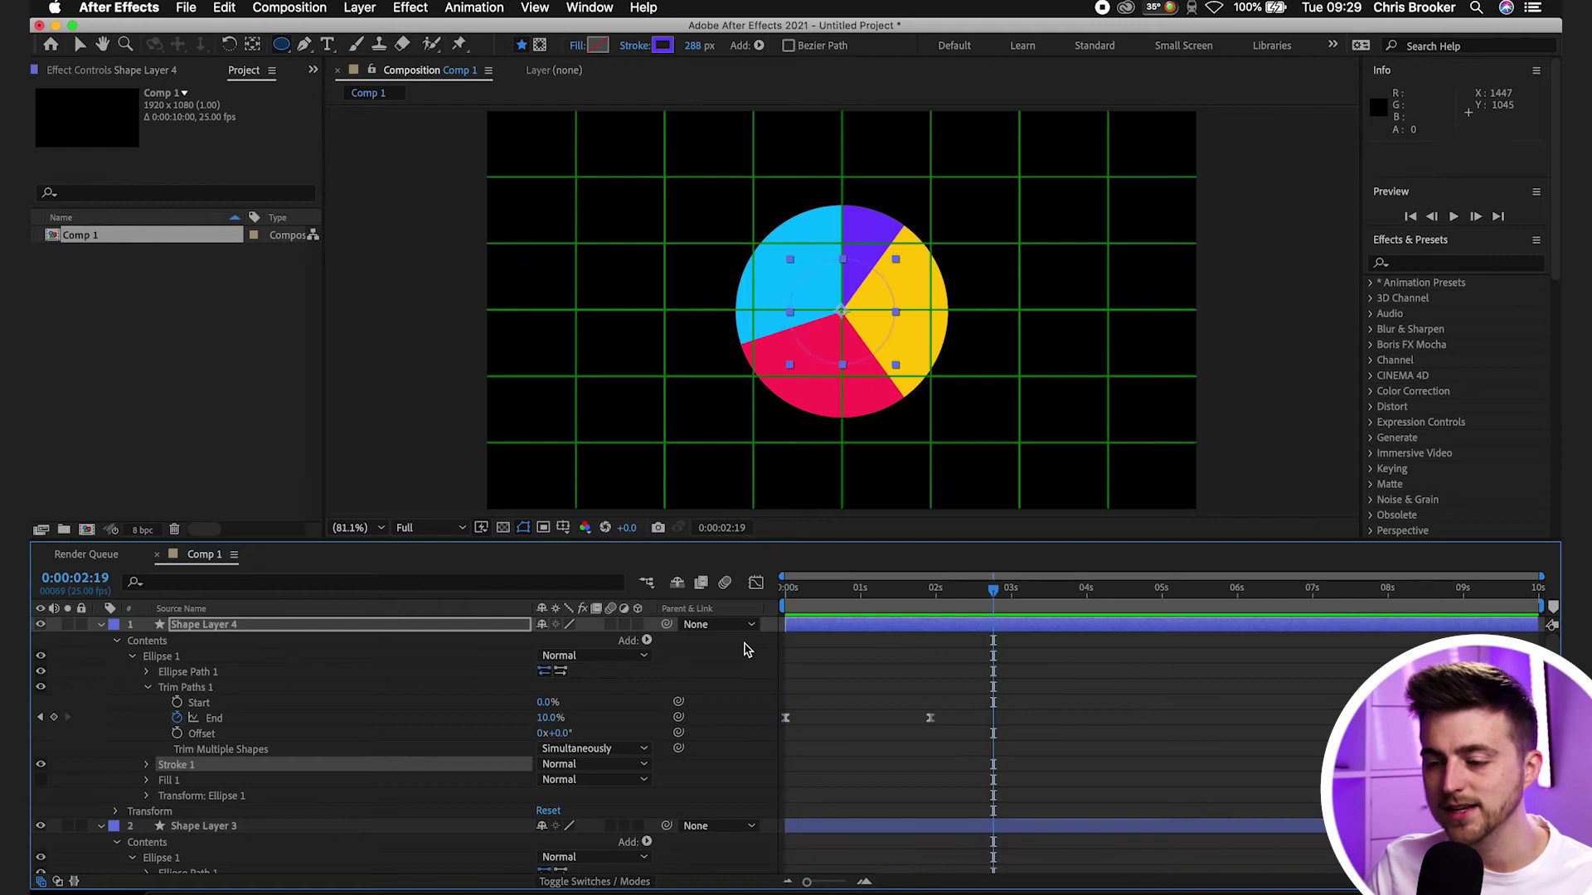
{"action": "left_click", "coordinate": [894, 670]}
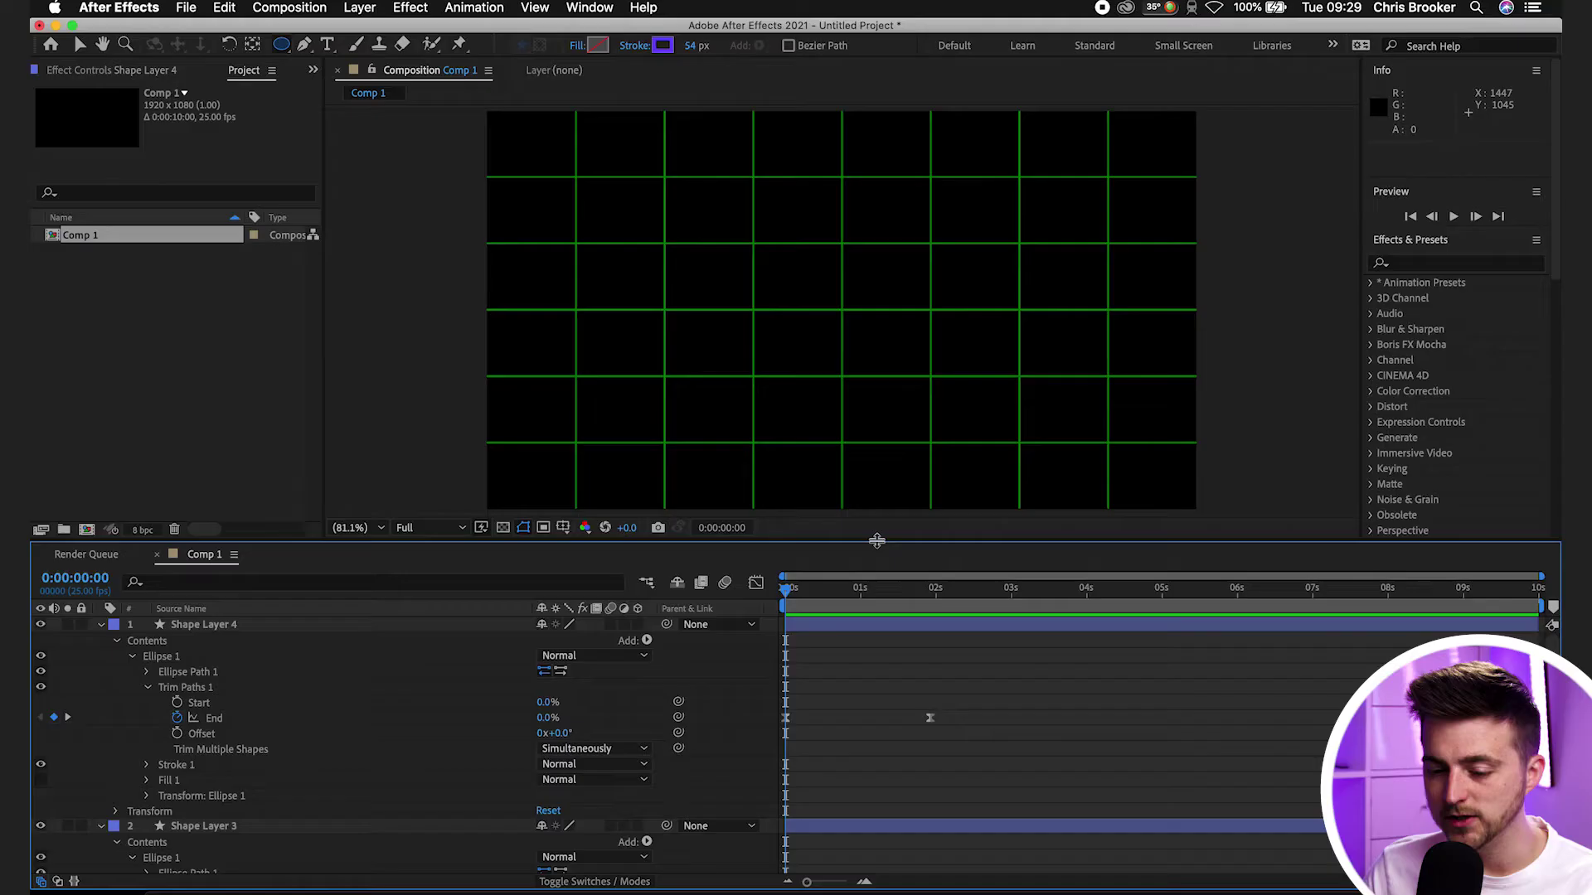
- Select the second End keyframes of all four shape layers, move them to 0:00:01:03 and preview the faster animation
{"action": "left_click_drag", "start_coordinate": [876, 539], "coordinate": [881, 302]}
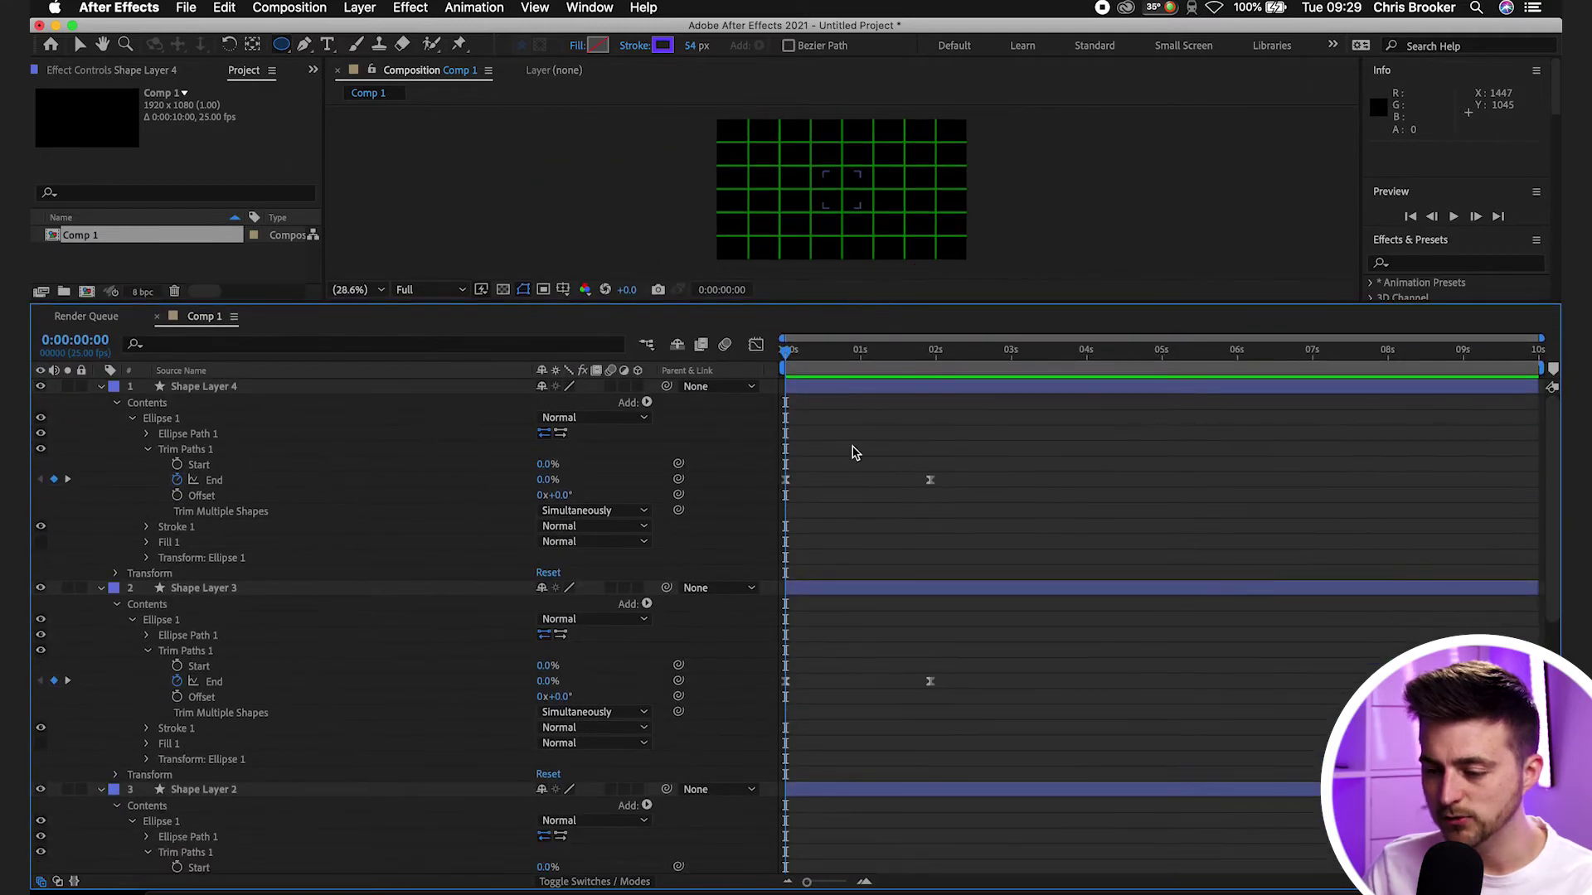
{"action": "scroll", "coordinate": [882, 445], "scroll_direction": "up", "scroll_amount": 1}
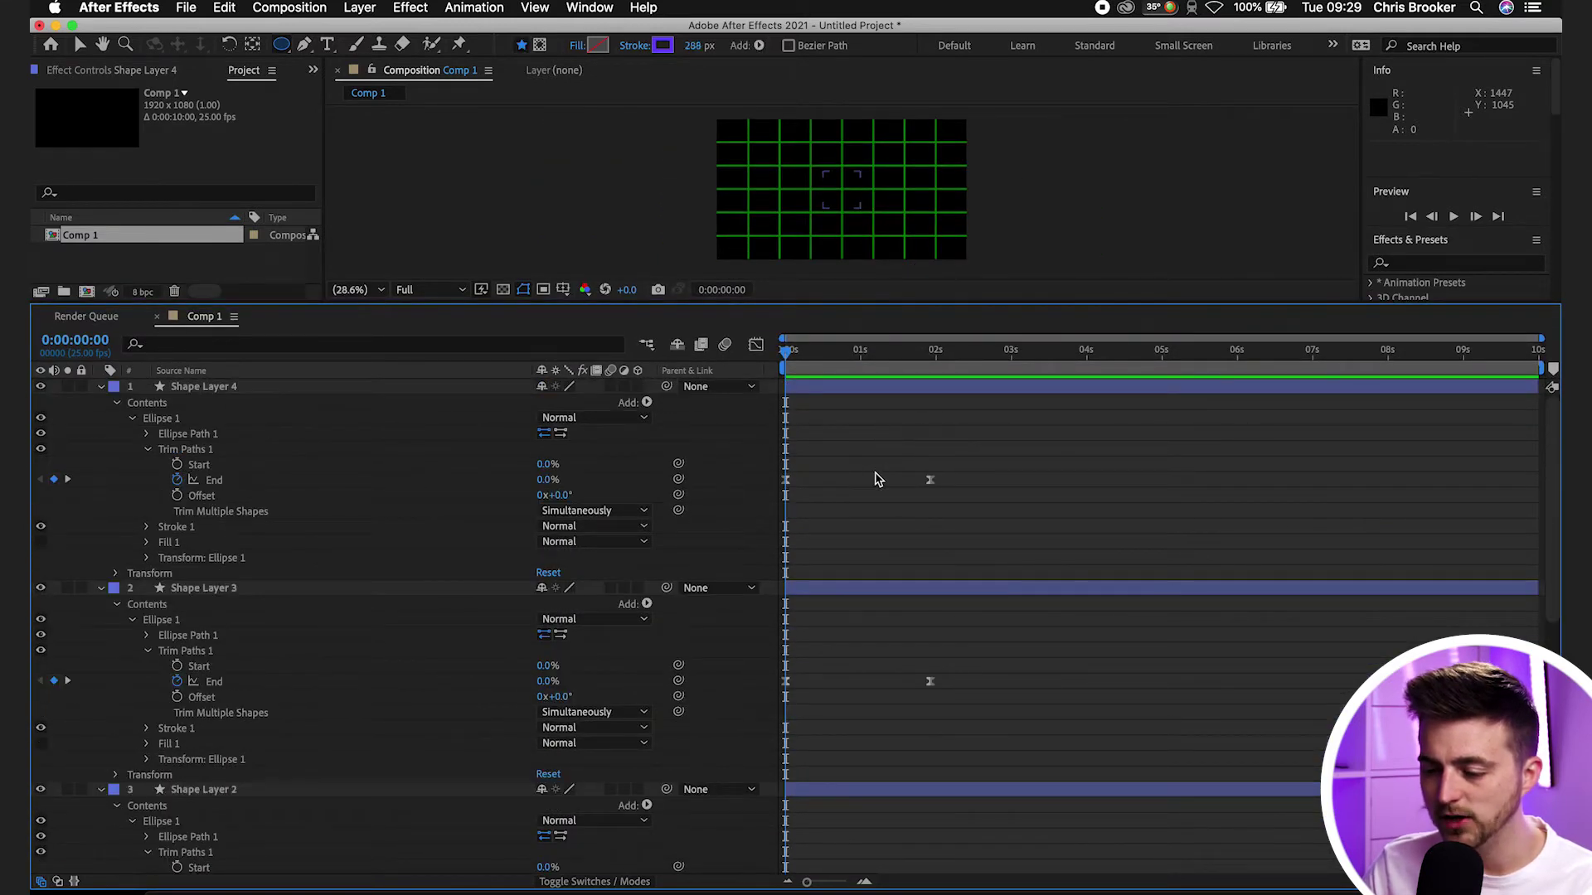
{"action": "left_click_drag", "start_coordinate": [871, 455], "coordinate": [965, 674]}
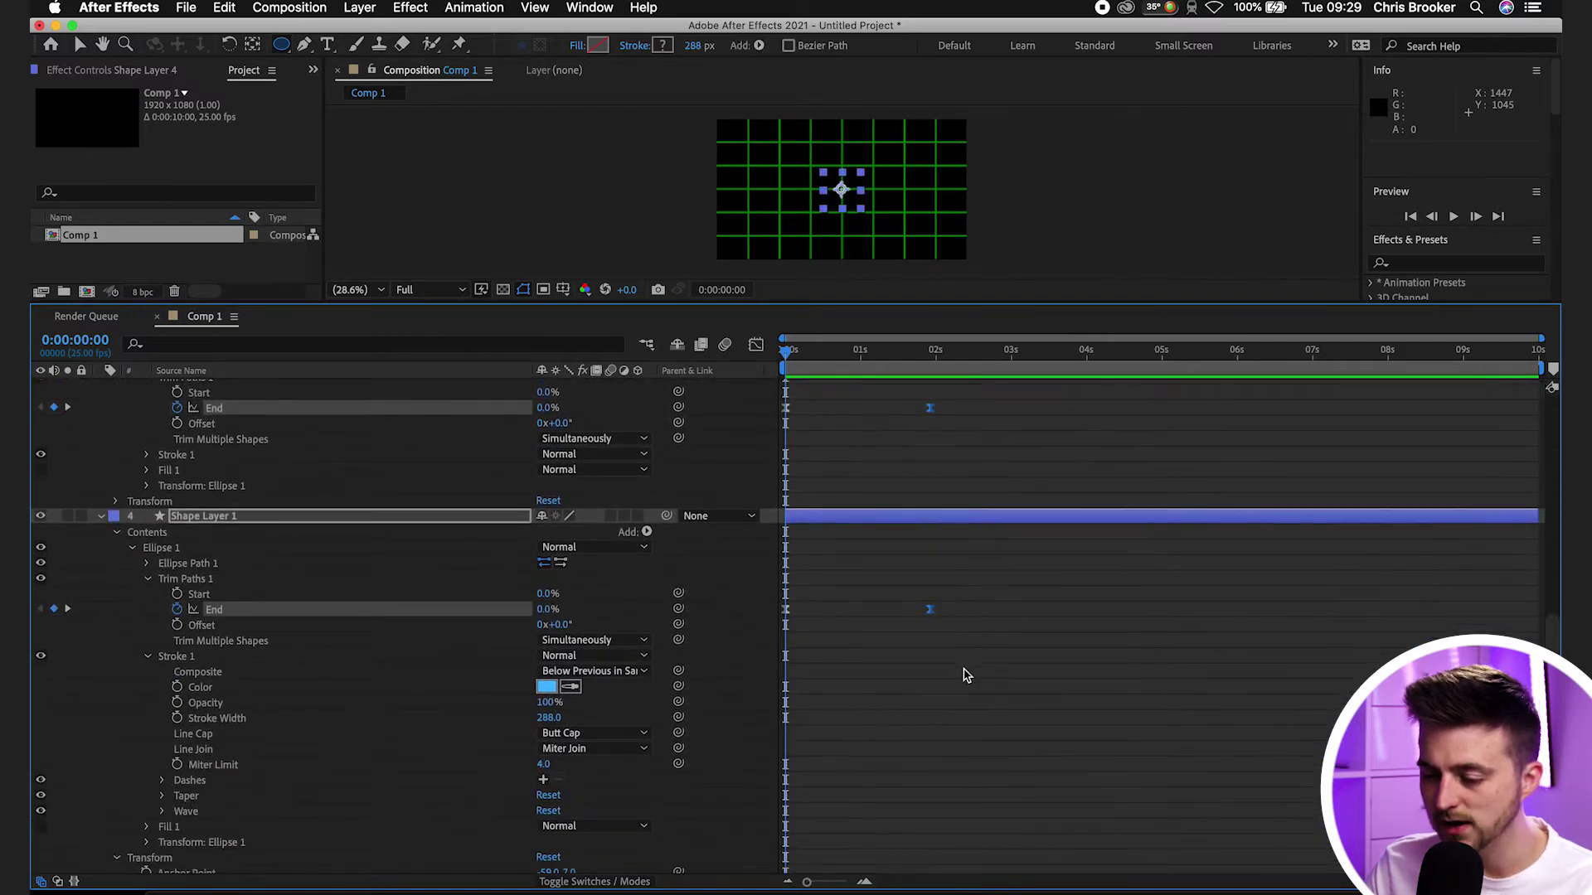
{"action": "left_click_drag", "start_coordinate": [929, 614], "coordinate": [867, 605]}
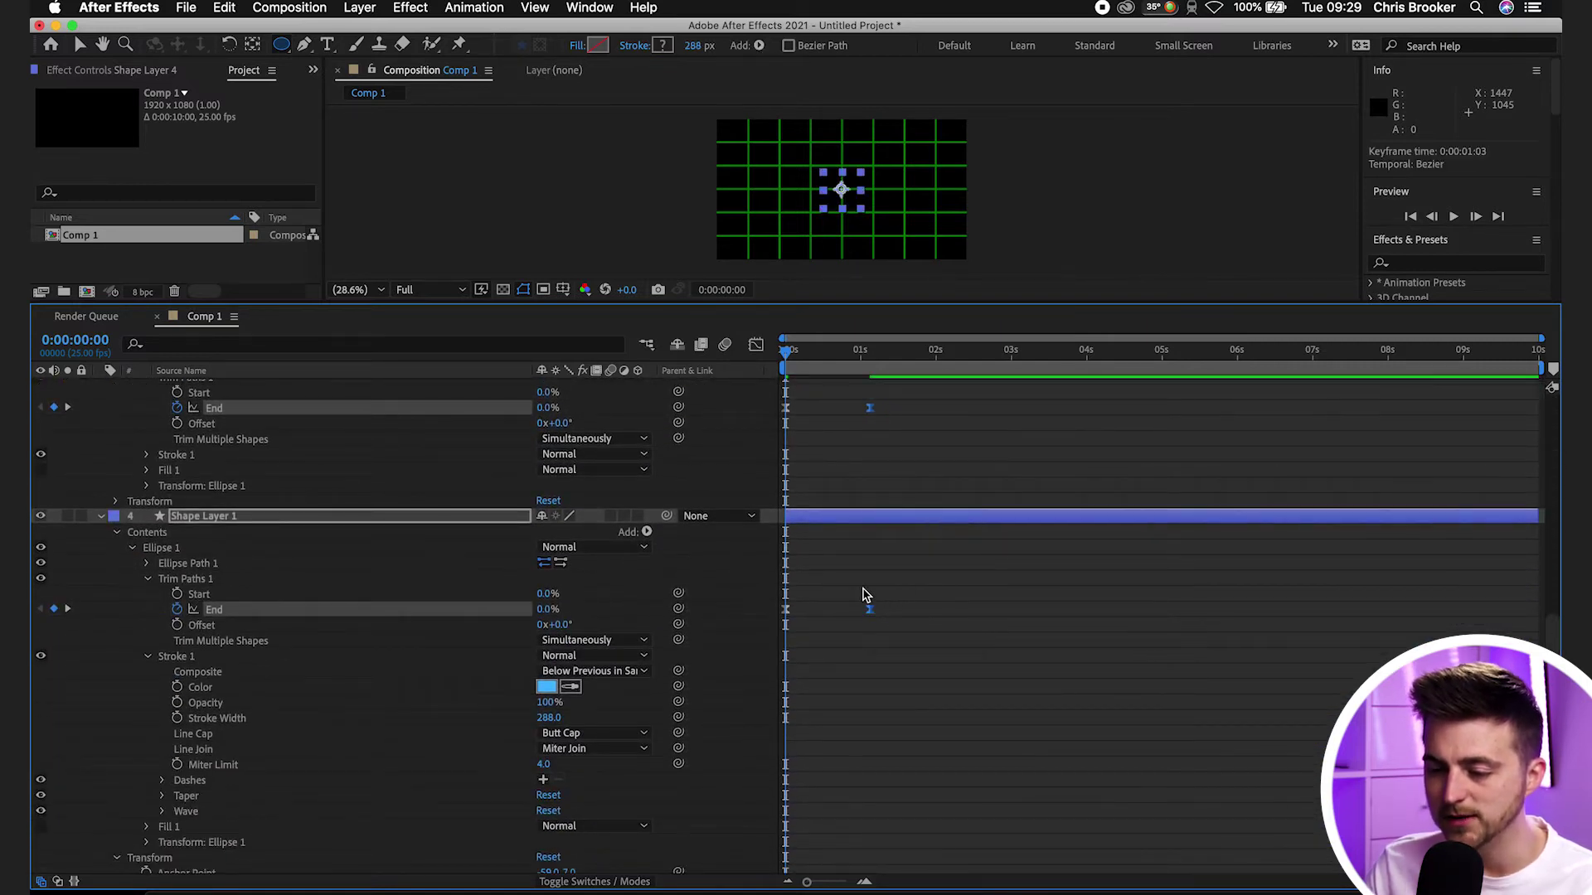
{"action": "key", "text": "space"}
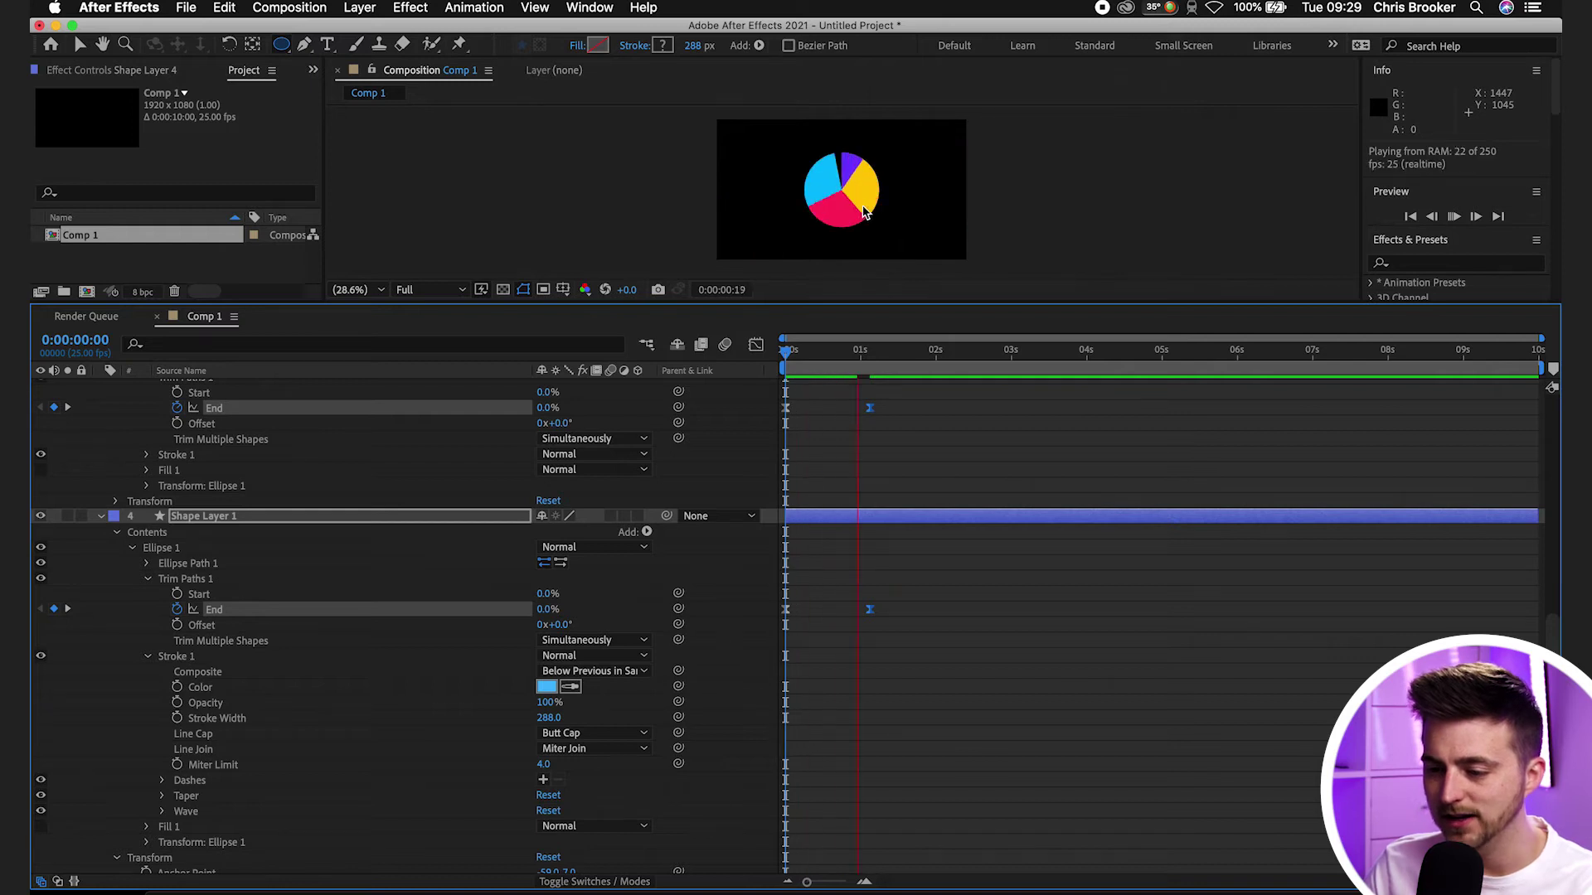
{"action": "key", "text": "space"}
- Move the selected End keyframes out to about 4 seconds and preview the slower animation
{"action": "left_click_drag", "start_coordinate": [870, 609], "coordinate": [1083, 610]}
{"action": "key", "text": "space"}
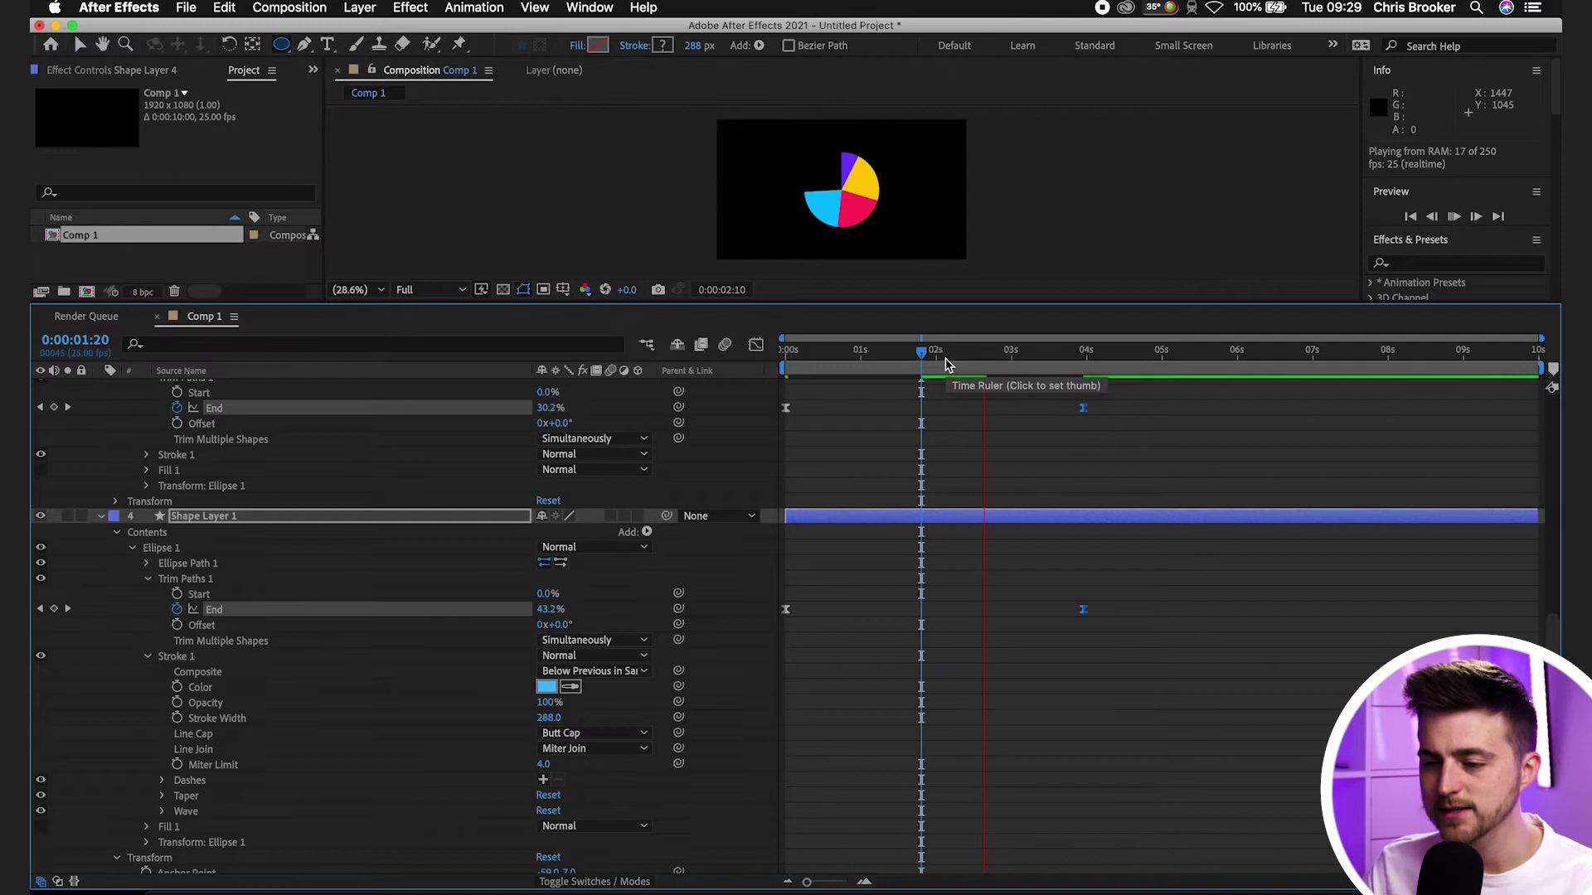
{"action": "key", "text": "space"}
{"action": "key", "text": "Home"}
{"action": "key", "text": "space"}
- Move the selected End keyframes back to about 0:00:01:14 and preview the timing
{"action": "left_click_drag", "start_coordinate": [1083, 612], "coordinate": [903, 613]}
{"action": "key", "text": "space"}
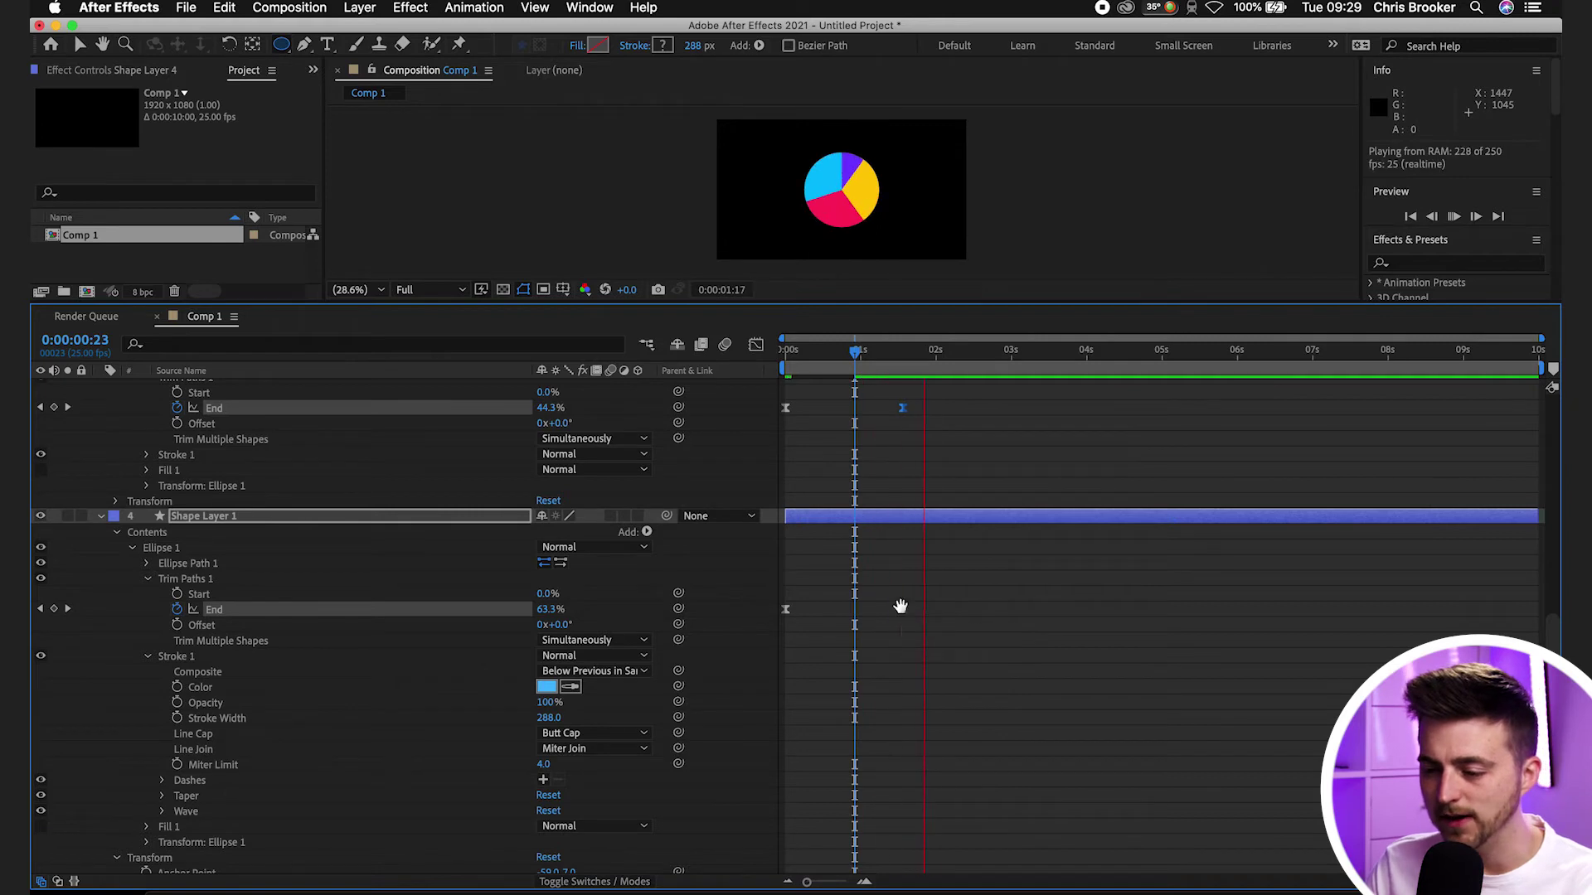
{"action": "key", "text": "space"}
- Stagger the second End keyframes of the upper three shape layers, with Shape Layer 3 at about 0:00:02:15 and Shape Layer 4 at 0:00:03:00
{"action": "left_click", "coordinate": [937, 612]}
{"action": "scroll", "coordinate": [937, 612], "scroll_direction": "up", "scroll_amount": 3}
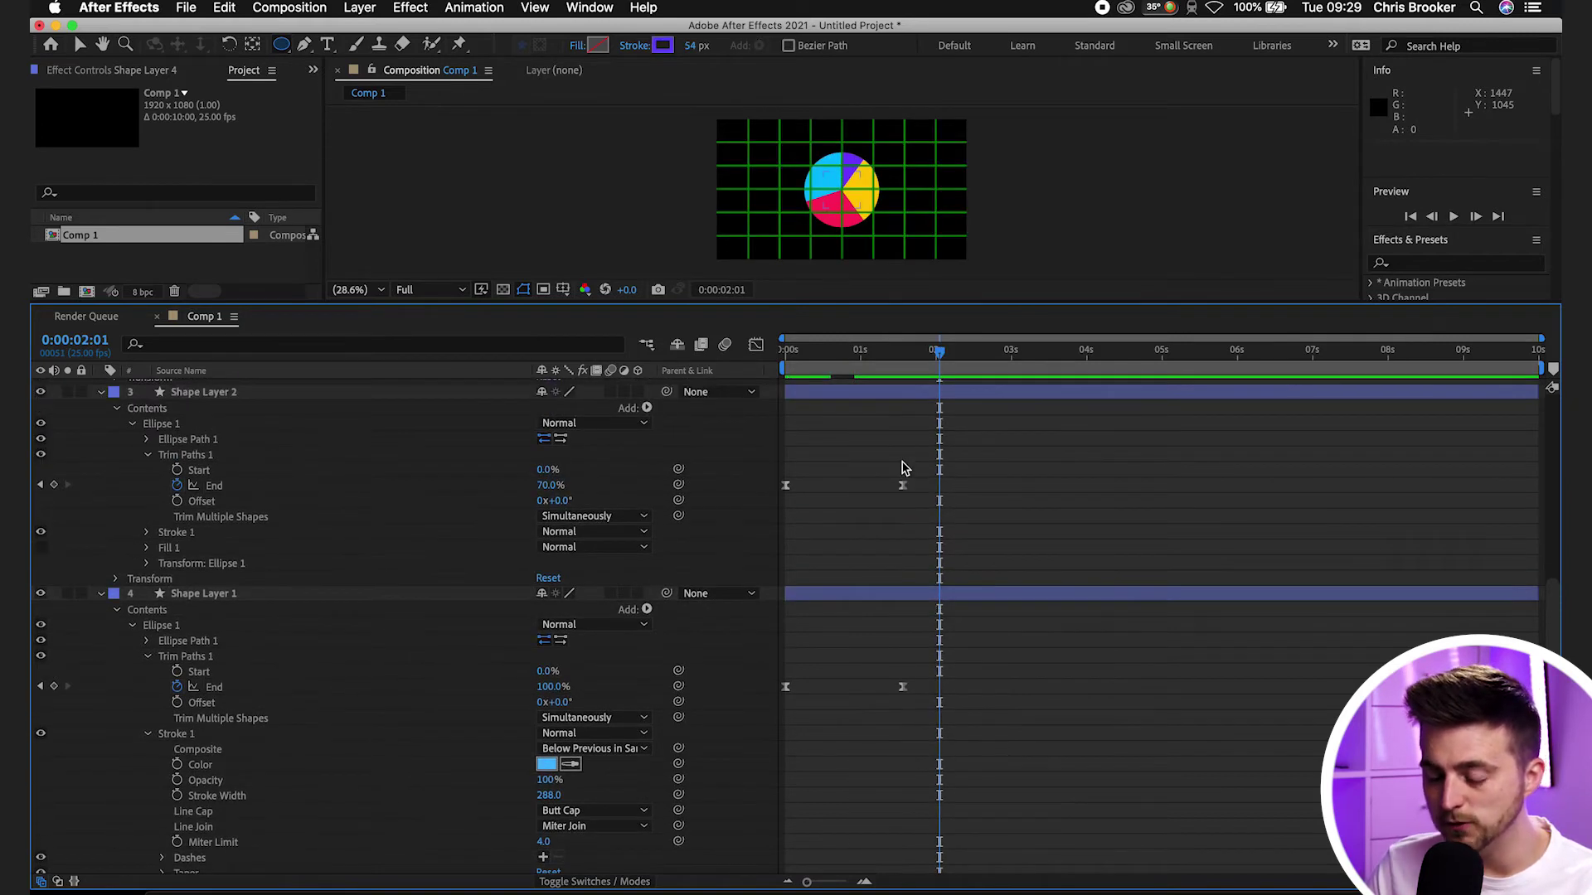
{"action": "left_click_drag", "start_coordinate": [903, 487], "coordinate": [1011, 481]}
{"action": "scroll", "coordinate": [929, 491], "scroll_direction": "up", "scroll_amount": 3}
{"action": "scroll", "coordinate": [951, 473], "scroll_direction": "up", "scroll_amount": 3}
- Preview the staggered pie animation from the first frame
{"action": "key", "text": "Home"}
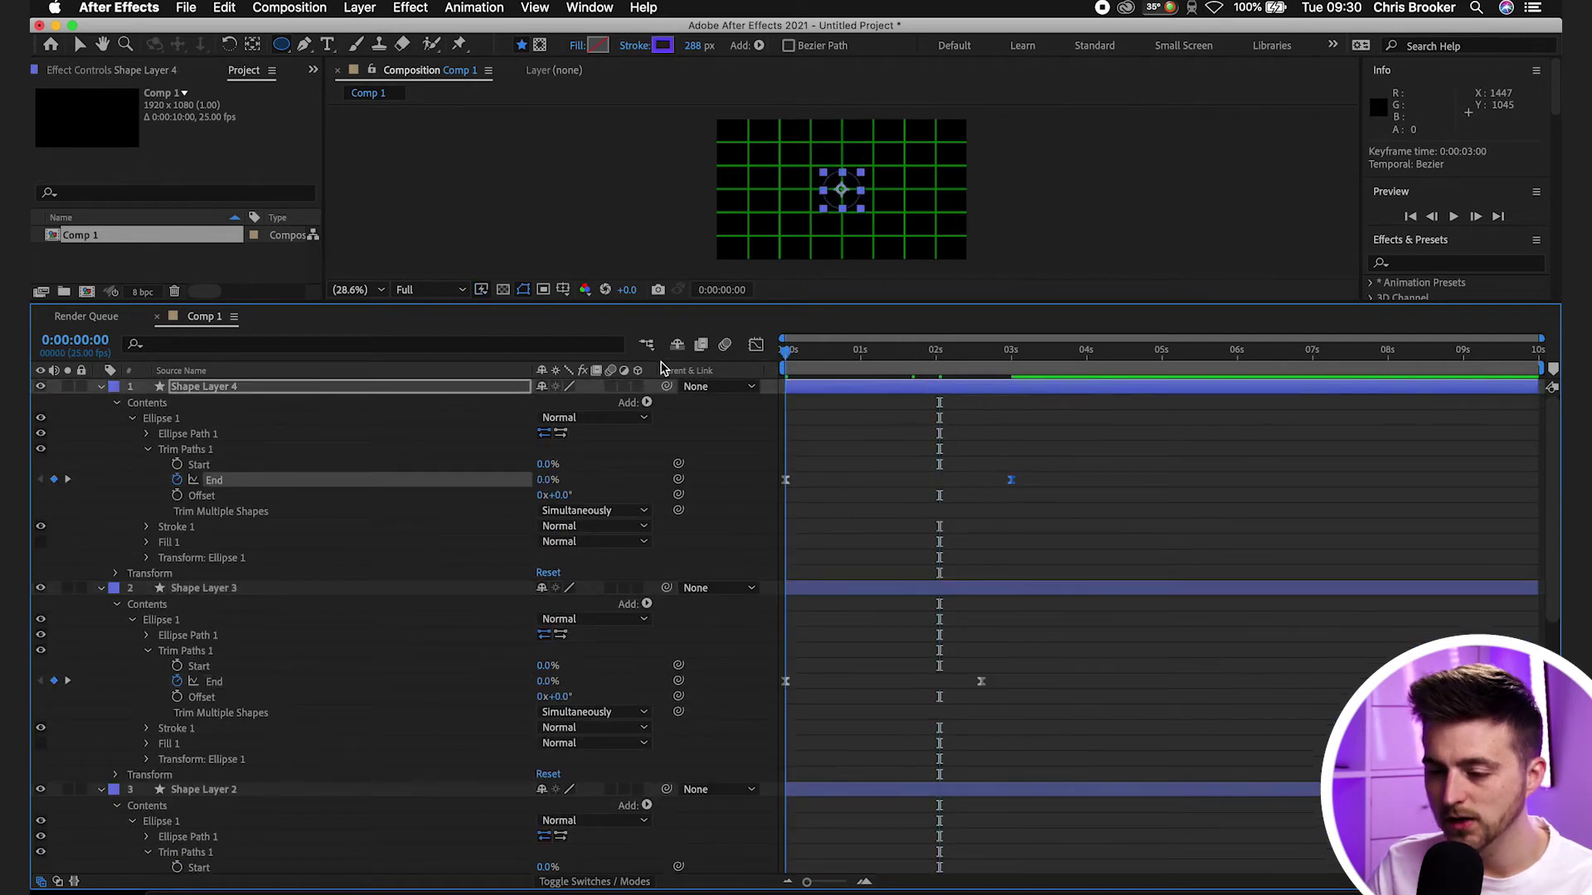
{"action": "key", "text": "space"}
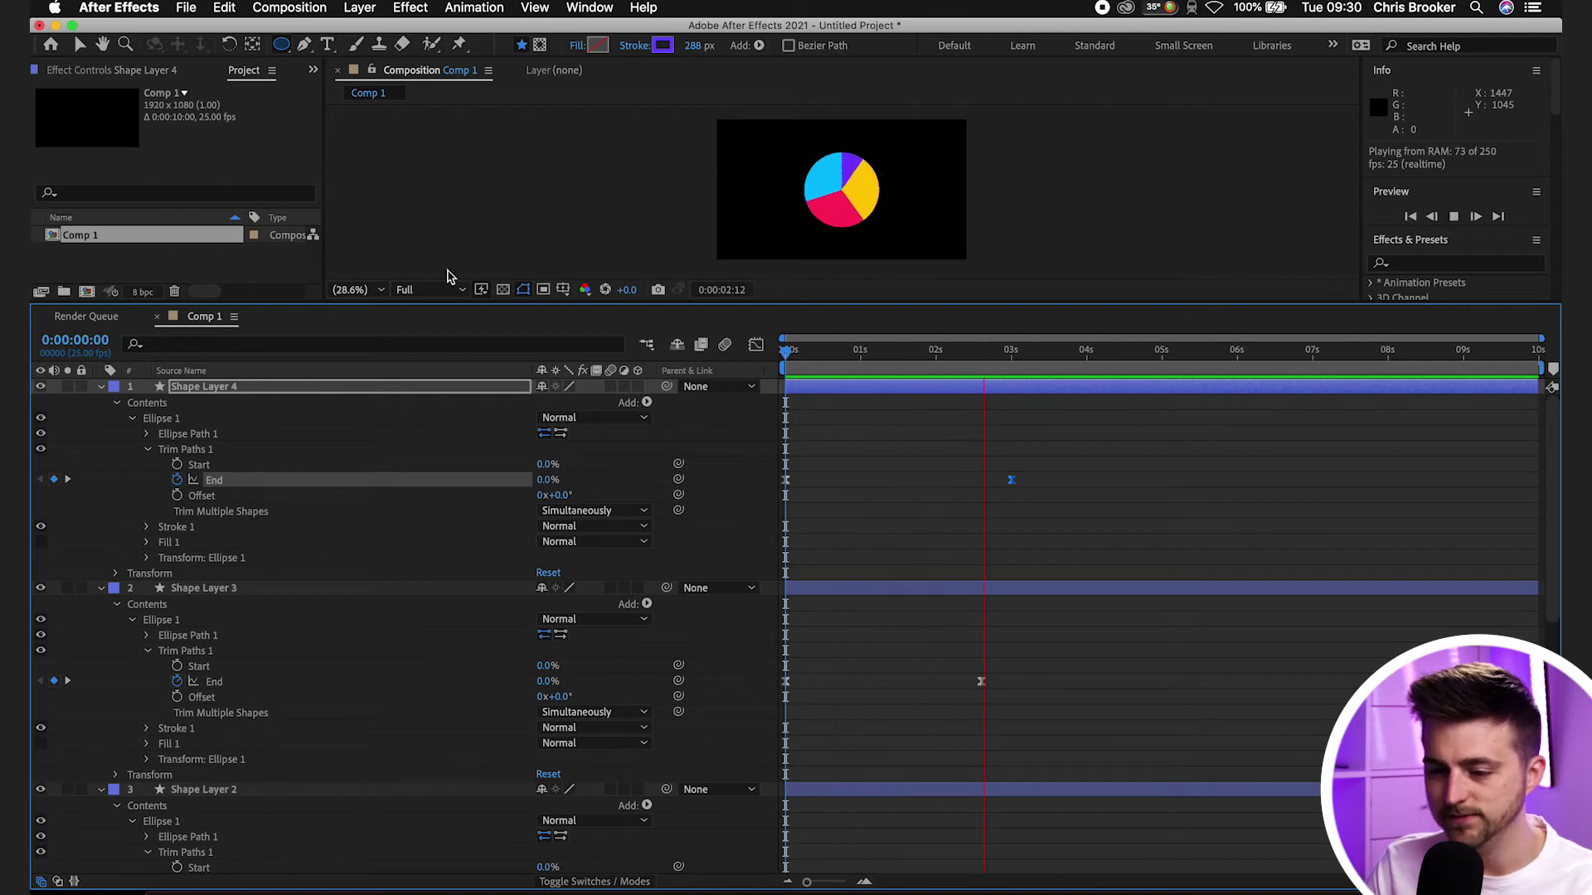
{"action": "key", "text": "super+apostrophe"}
{"action": "left_click", "coordinate": [364, 290]}
{"action": "key", "text": "Escape"}
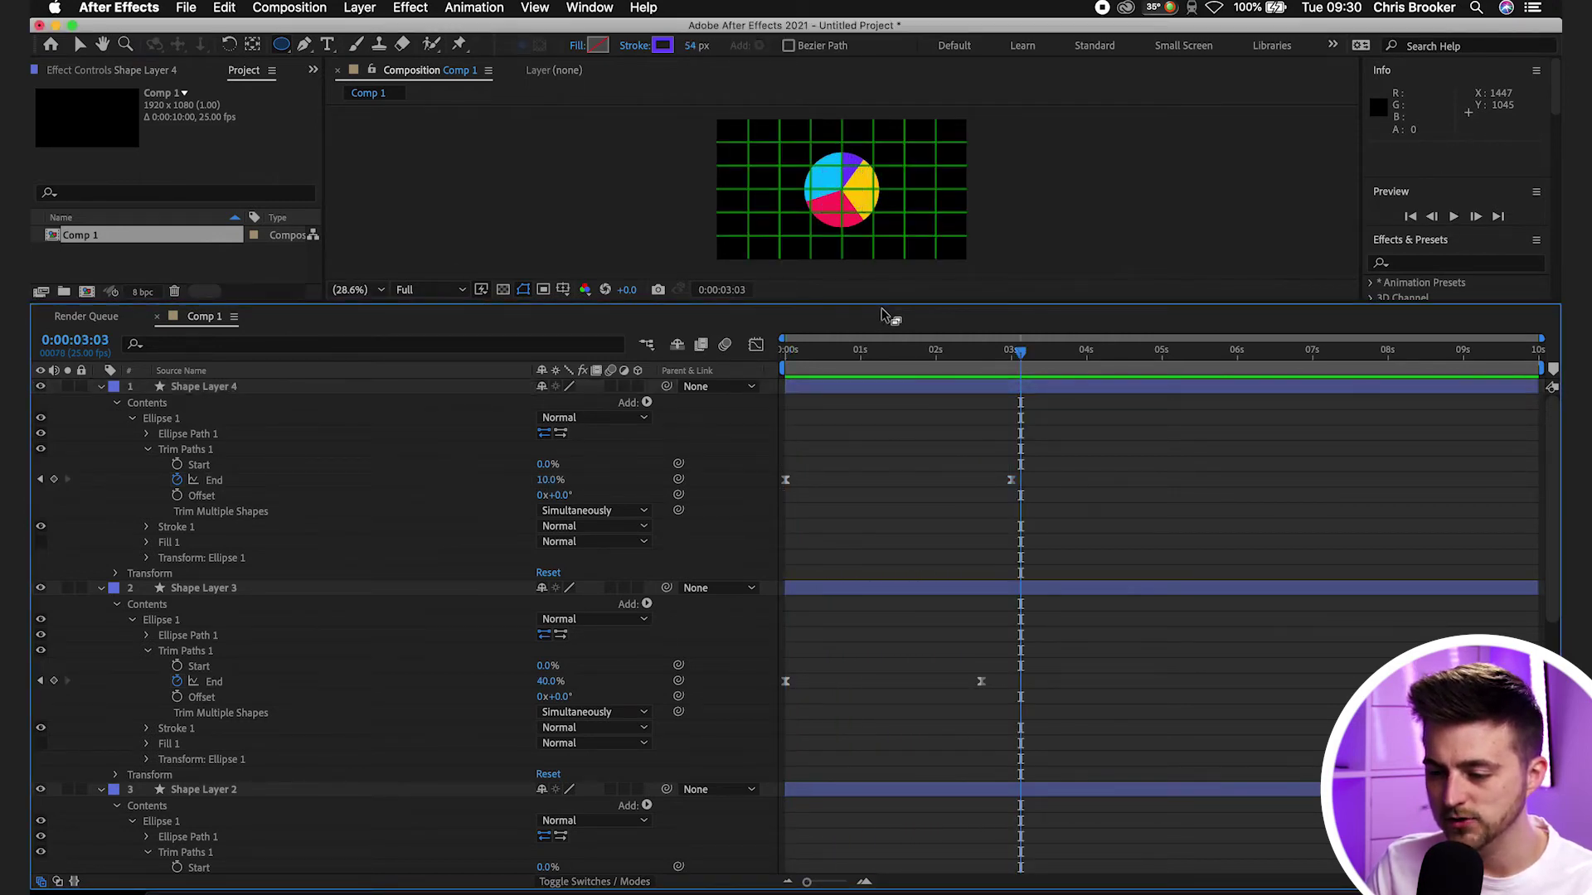
- Enlarge the composition view and replay the staggered pie animation from the start
{"action": "left_click_drag", "start_coordinate": [870, 303], "coordinate": [872, 568]}
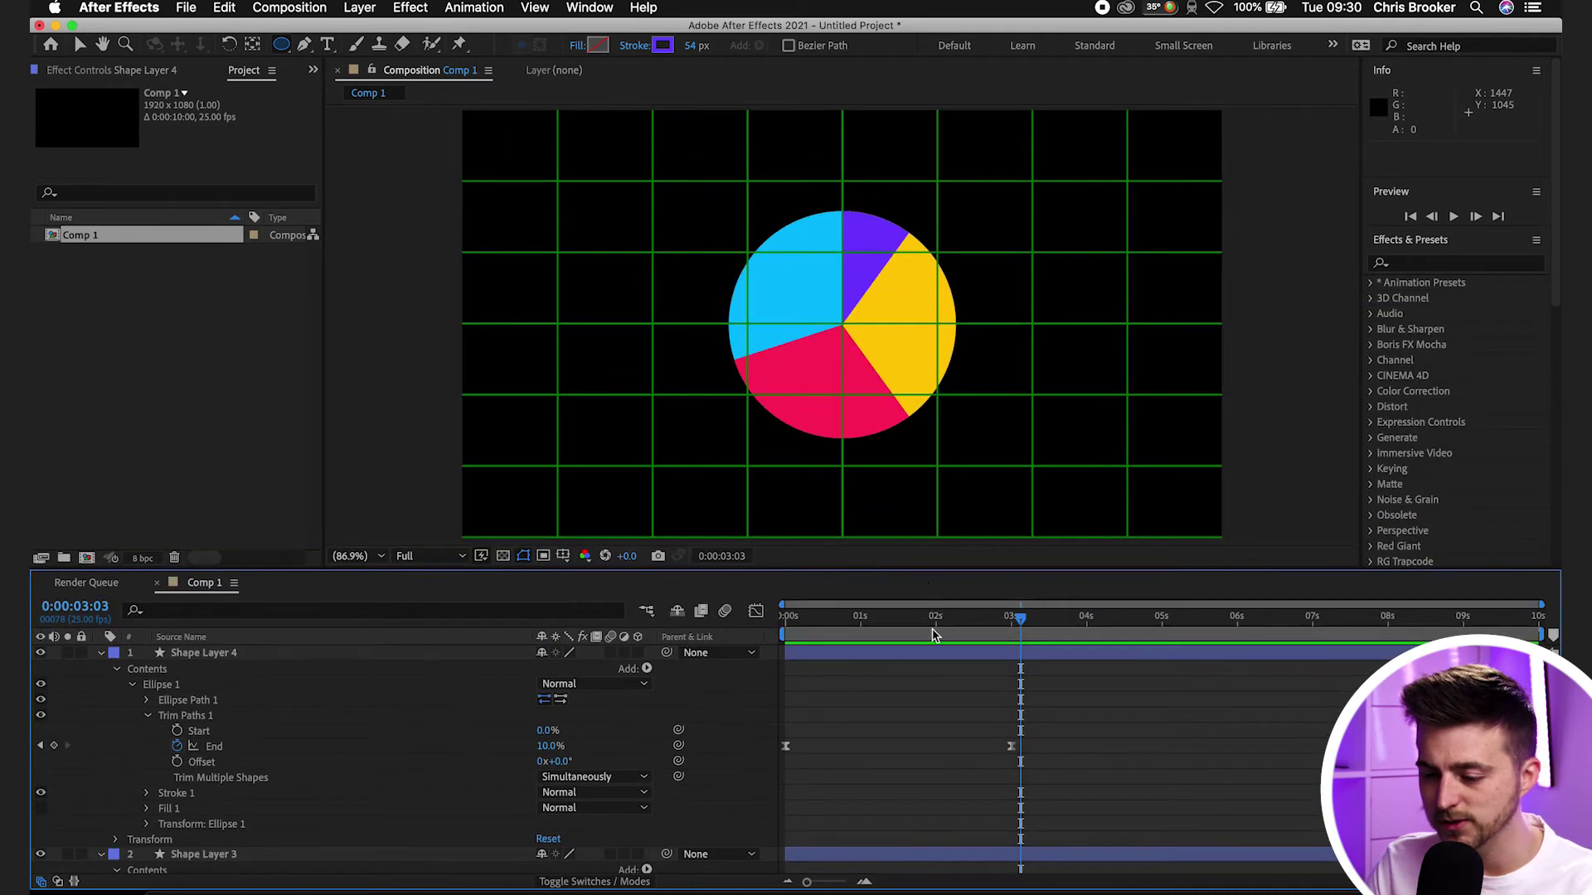
{"action": "key", "text": "Home"}
{"action": "key", "text": "super+apostrophe"}
{"action": "key", "text": "space"}
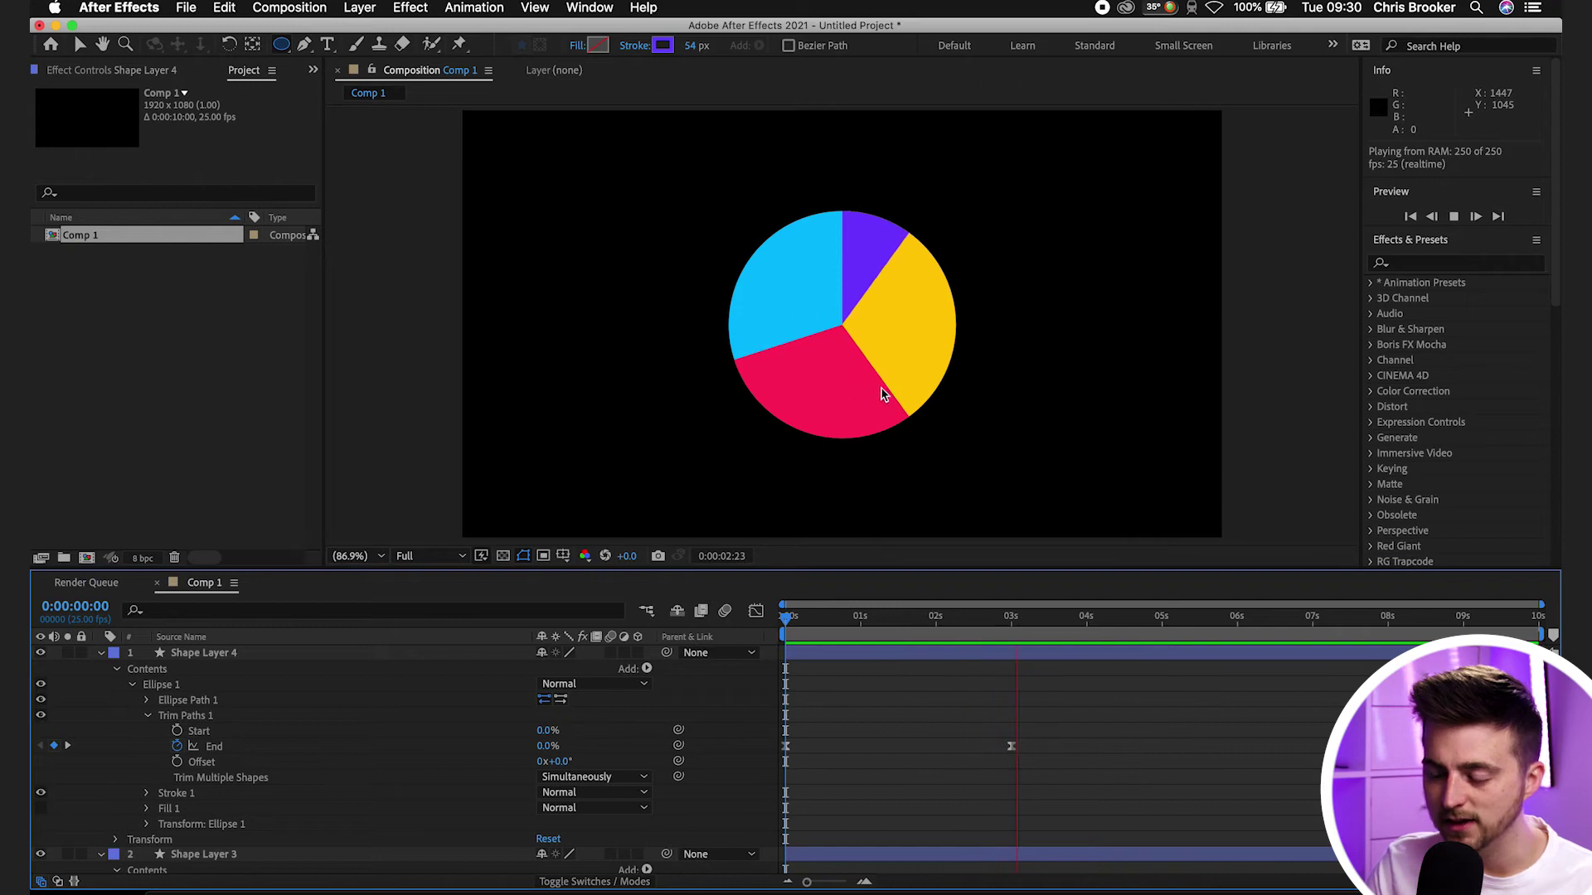
{"action": "key", "text": "space"}
{"action": "key", "text": "super+apostrophe"}
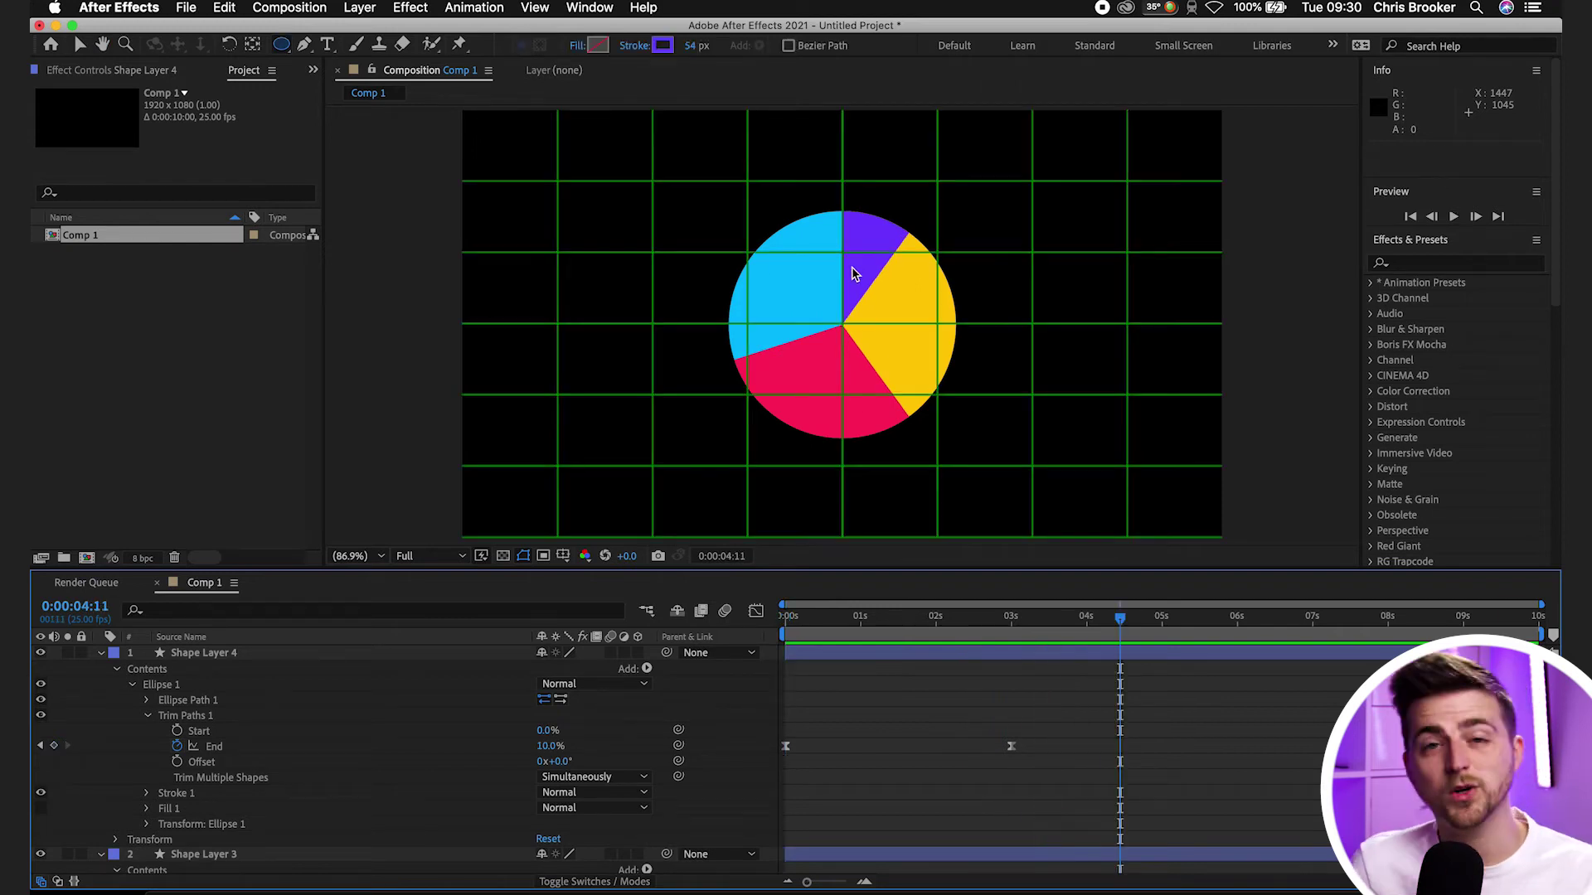
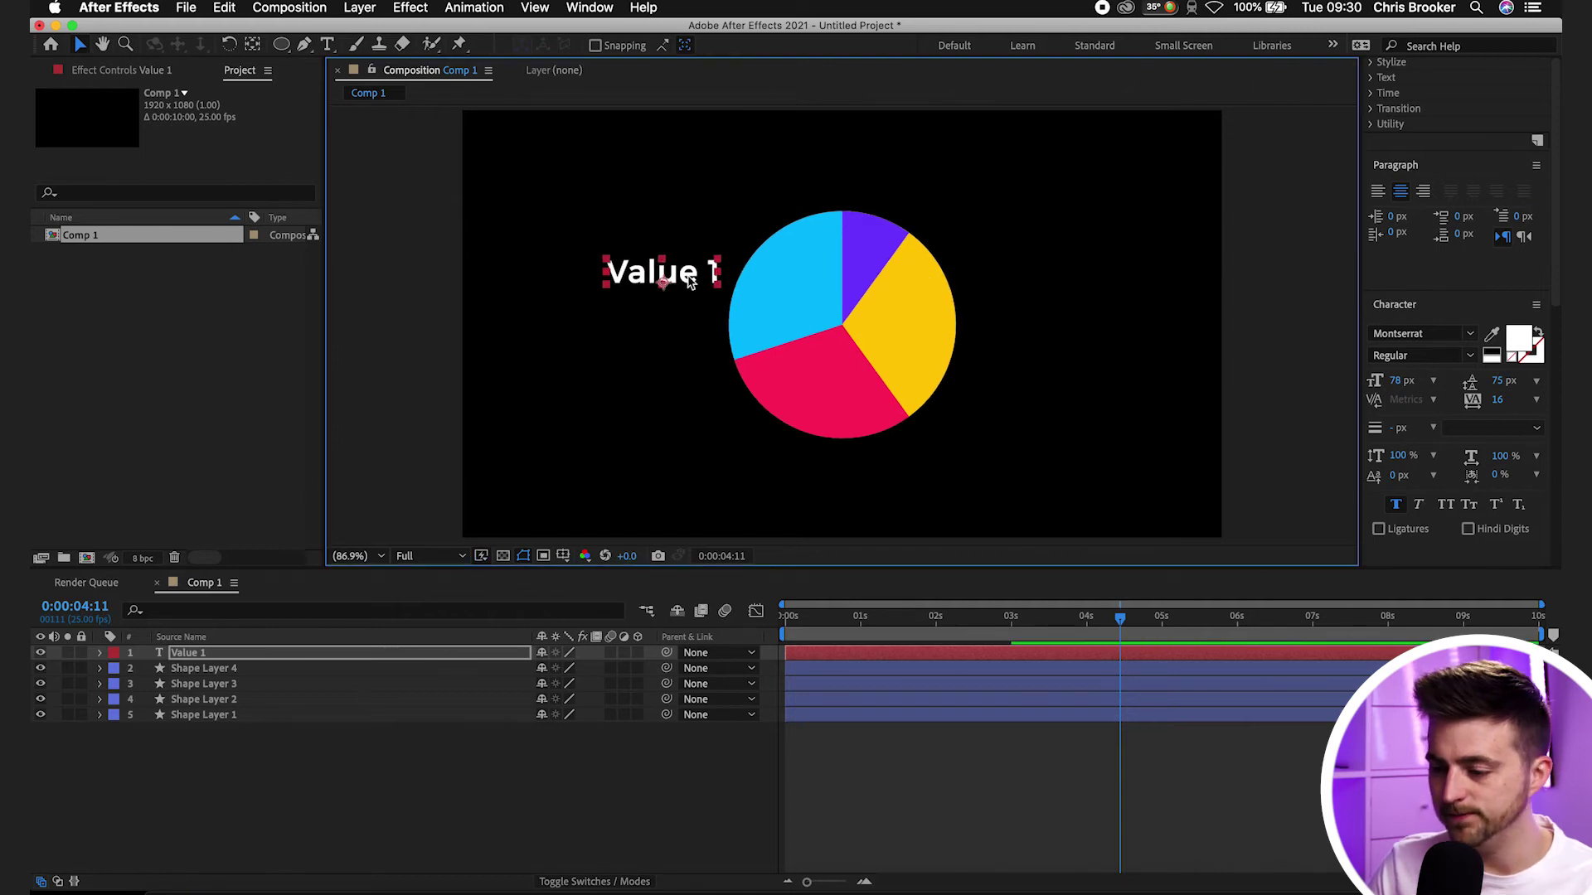
- Set the font size of the Value 1 text to 51 px and preview the pie animation with the label
{"action": "left_click_drag", "start_coordinate": [1401, 383], "coordinate": [1383, 383]}
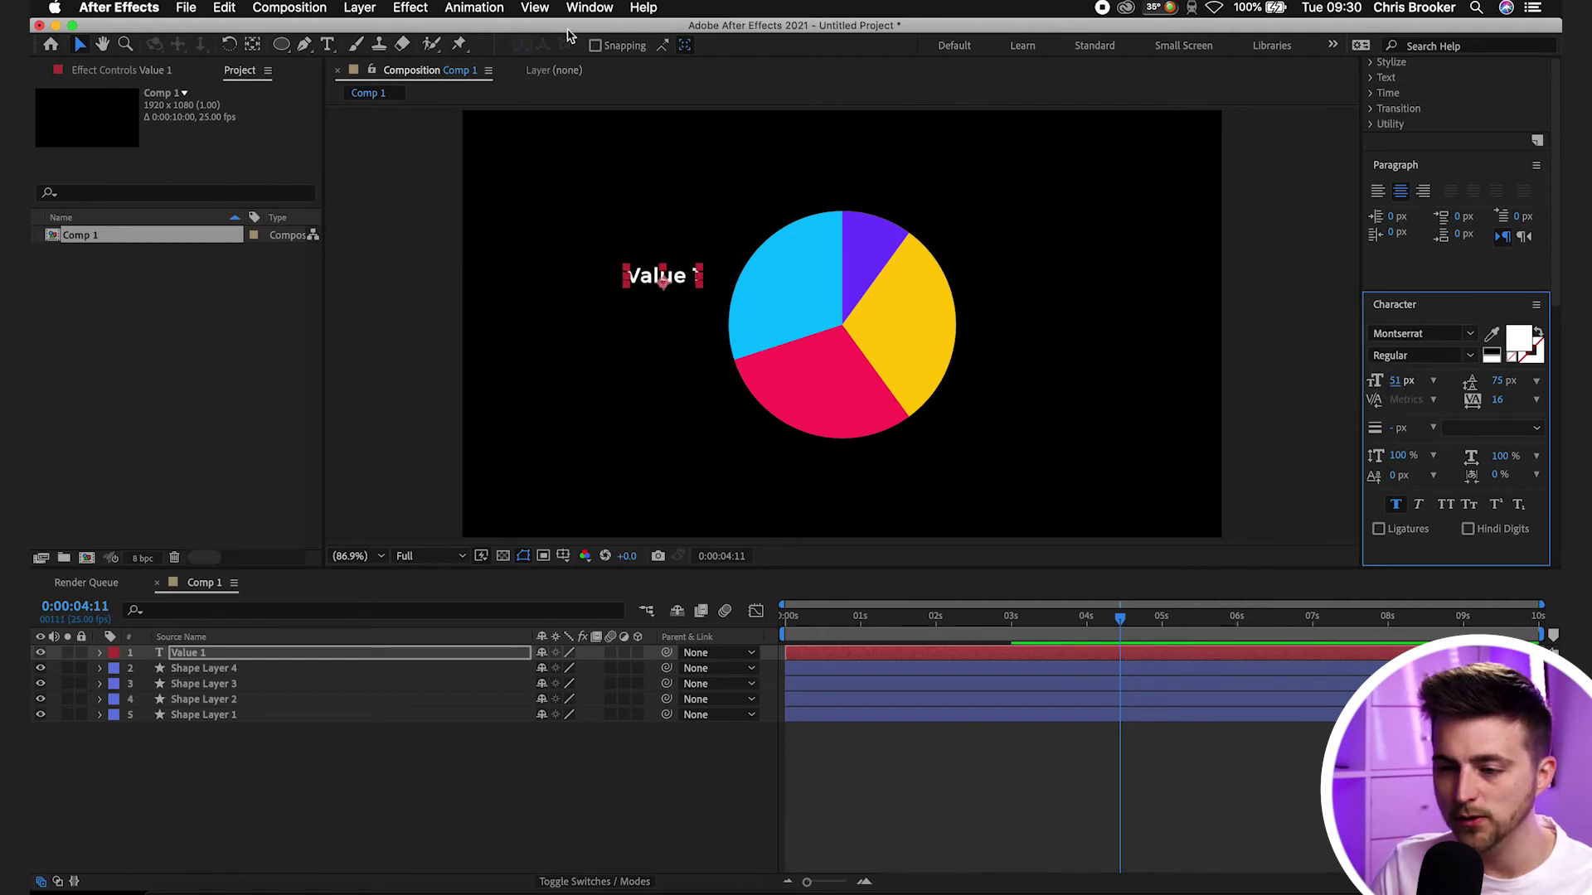
{"action": "left_click", "coordinate": [576, 8]}
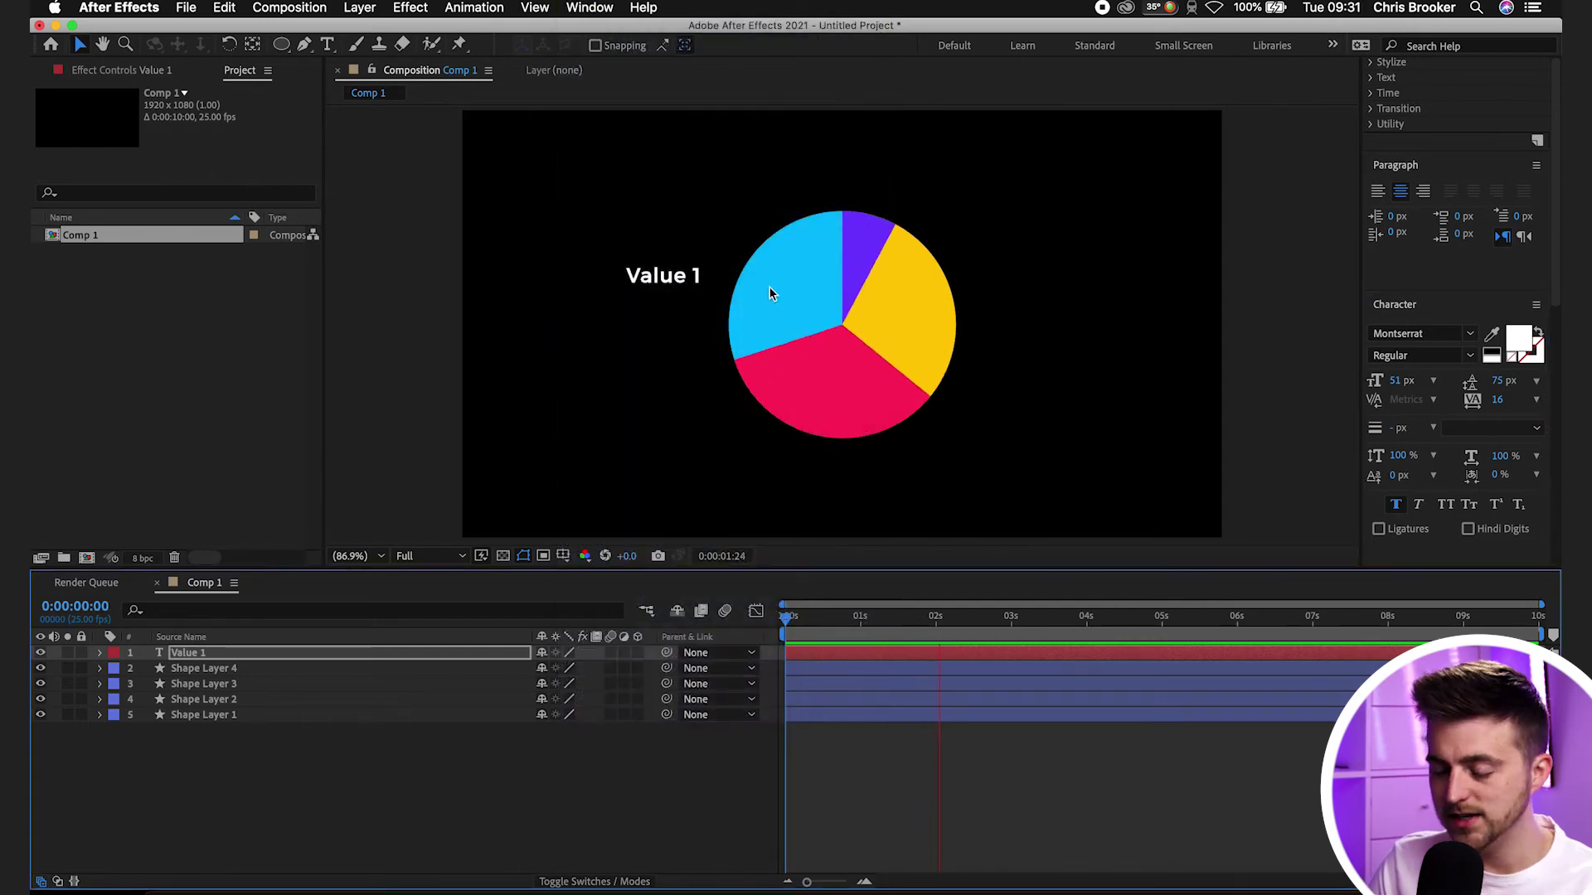
{"action": "left_click", "coordinate": [1028, 598]}
{"action": "mouse_move", "coordinate": [1013, 631]}
{"action": "left_mouse_down"}
{"action": "mouse_move", "coordinate": [982, 630]}
{"action": "mouse_move", "coordinate": [1005, 636]}
{"action": "left_mouse_up"}
{"action": "left_click", "coordinate": [868, 771]}
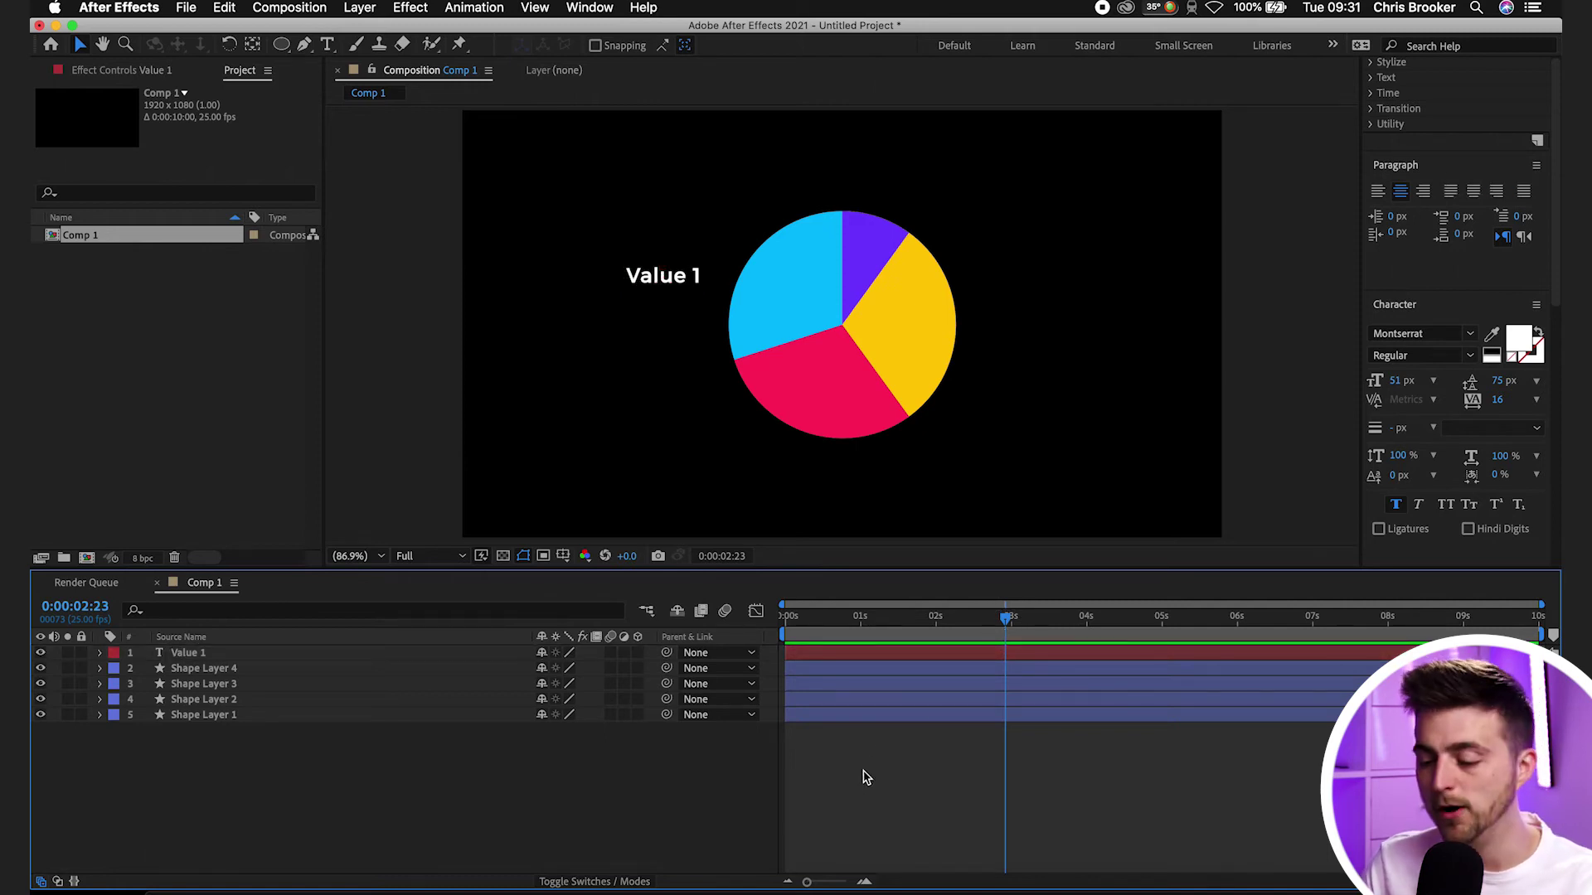
- Reveal the Transform properties of the Value 1 layer and add a 100% Scale keyframe at 0:00:00:23
{"action": "left_click_drag", "start_coordinate": [951, 637], "coordinate": [720, 644]}
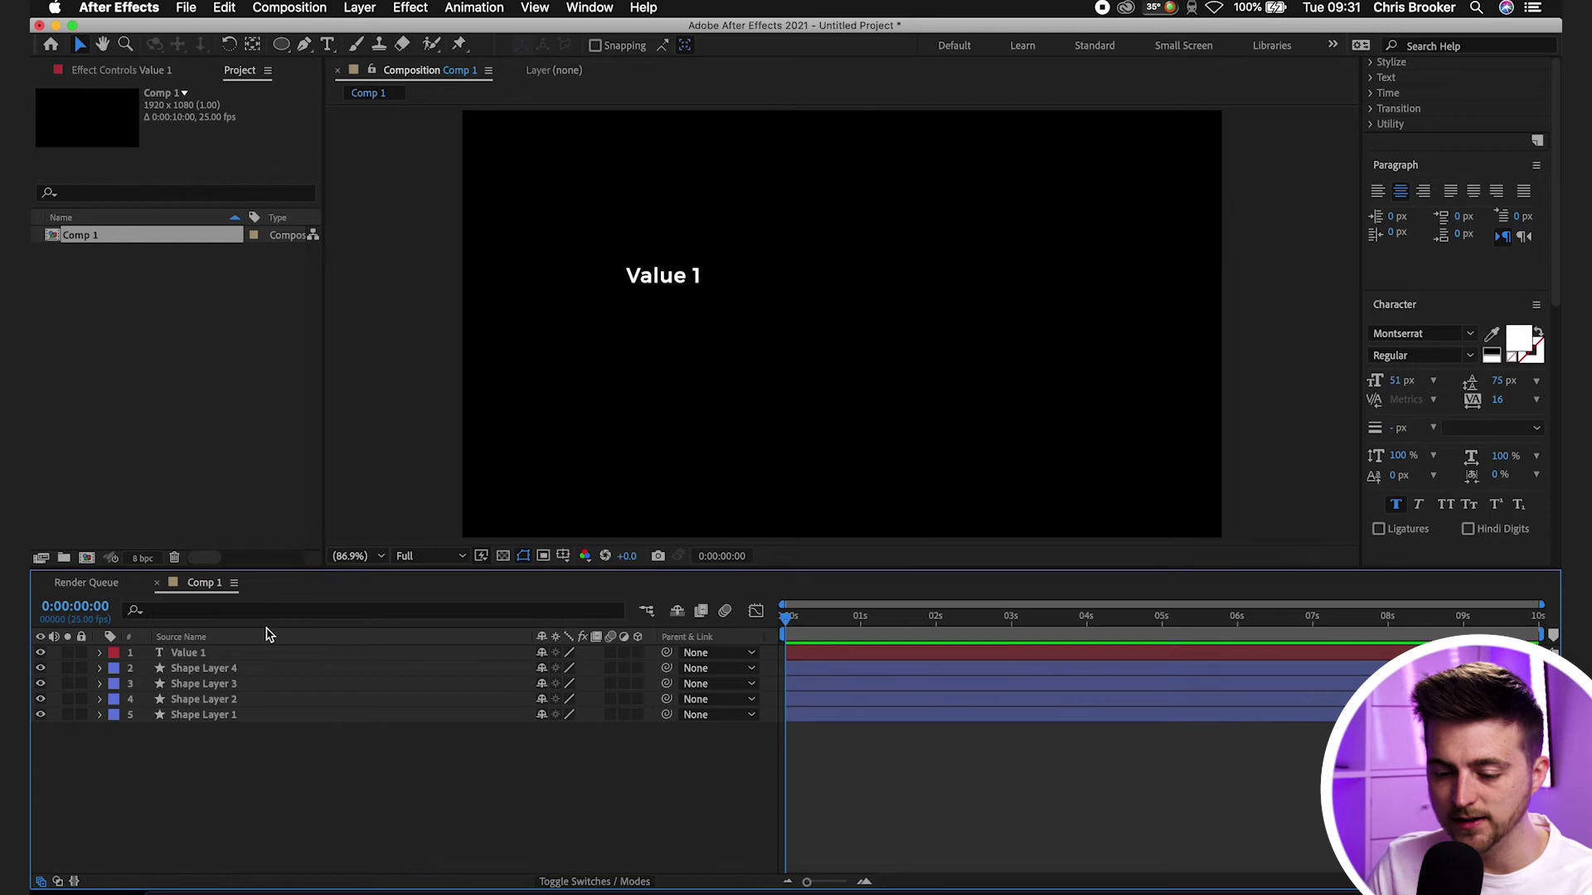
{"action": "left_click", "coordinate": [239, 655]}
{"action": "key", "text": "s"}
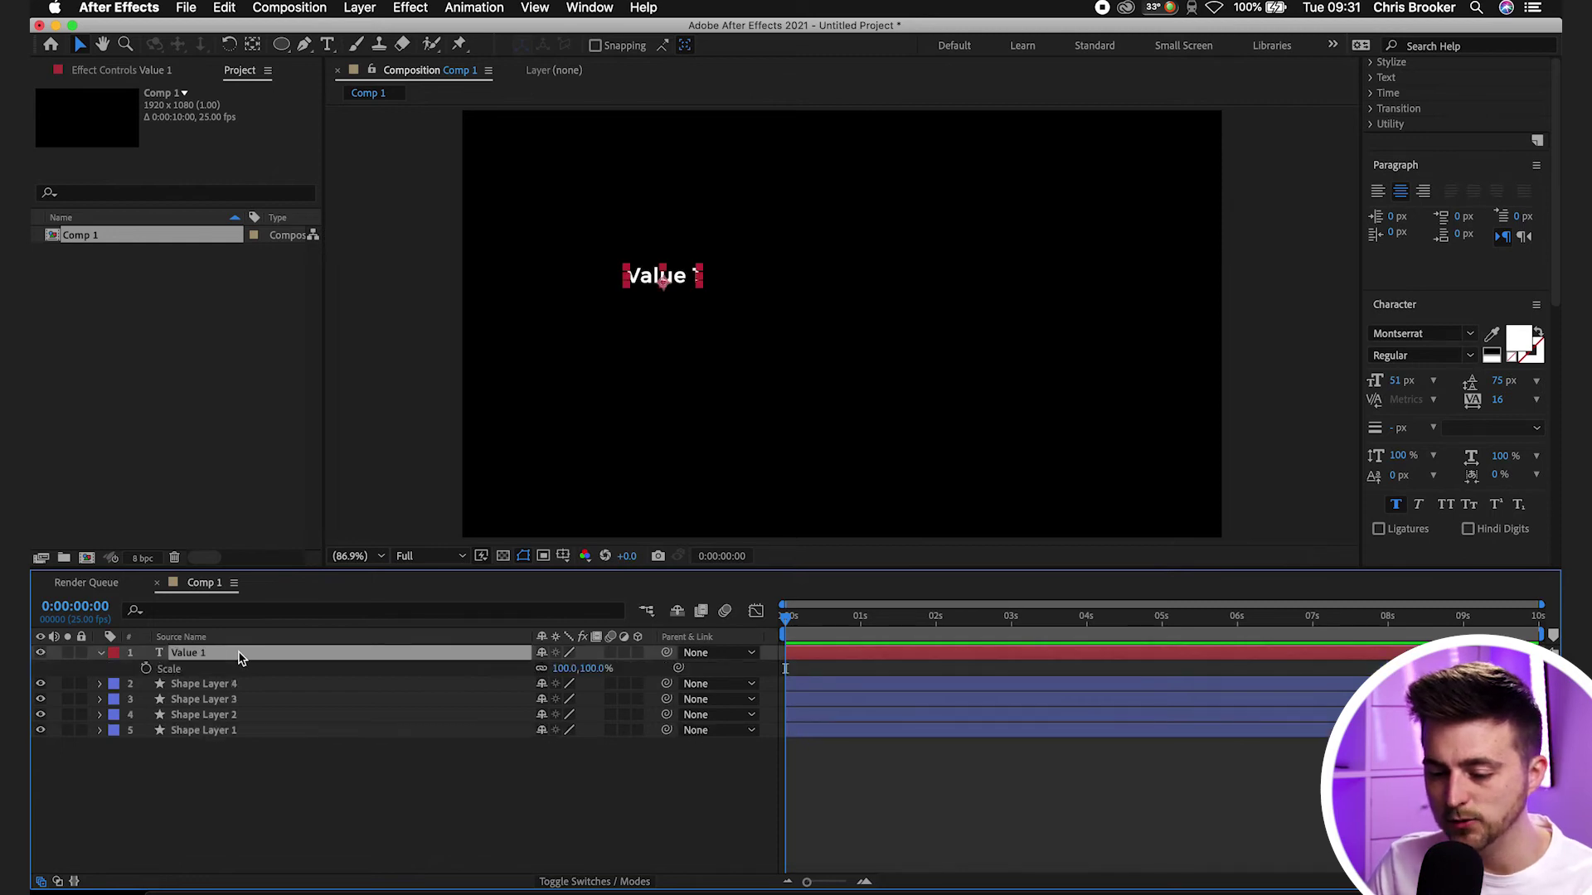
{"action": "left_click", "coordinate": [100, 654]}
{"action": "left_click", "coordinate": [100, 654]}
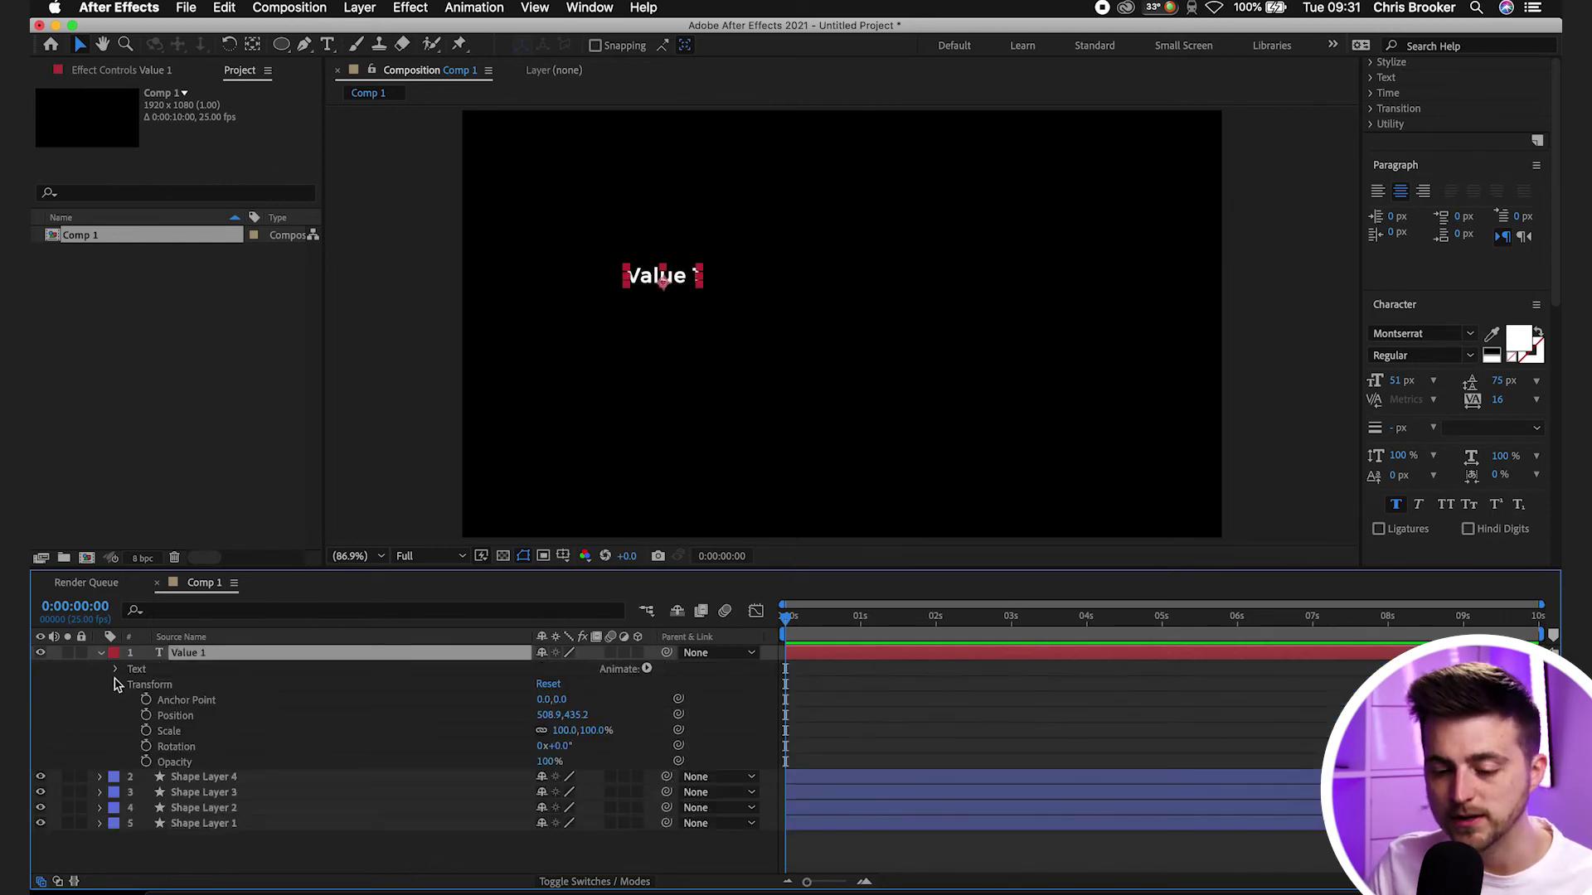
{"action": "left_click", "coordinate": [169, 730]}
{"action": "key", "text": ";"}
{"action": "left_click_drag", "start_coordinate": [903, 621], "coordinate": [1343, 659]}
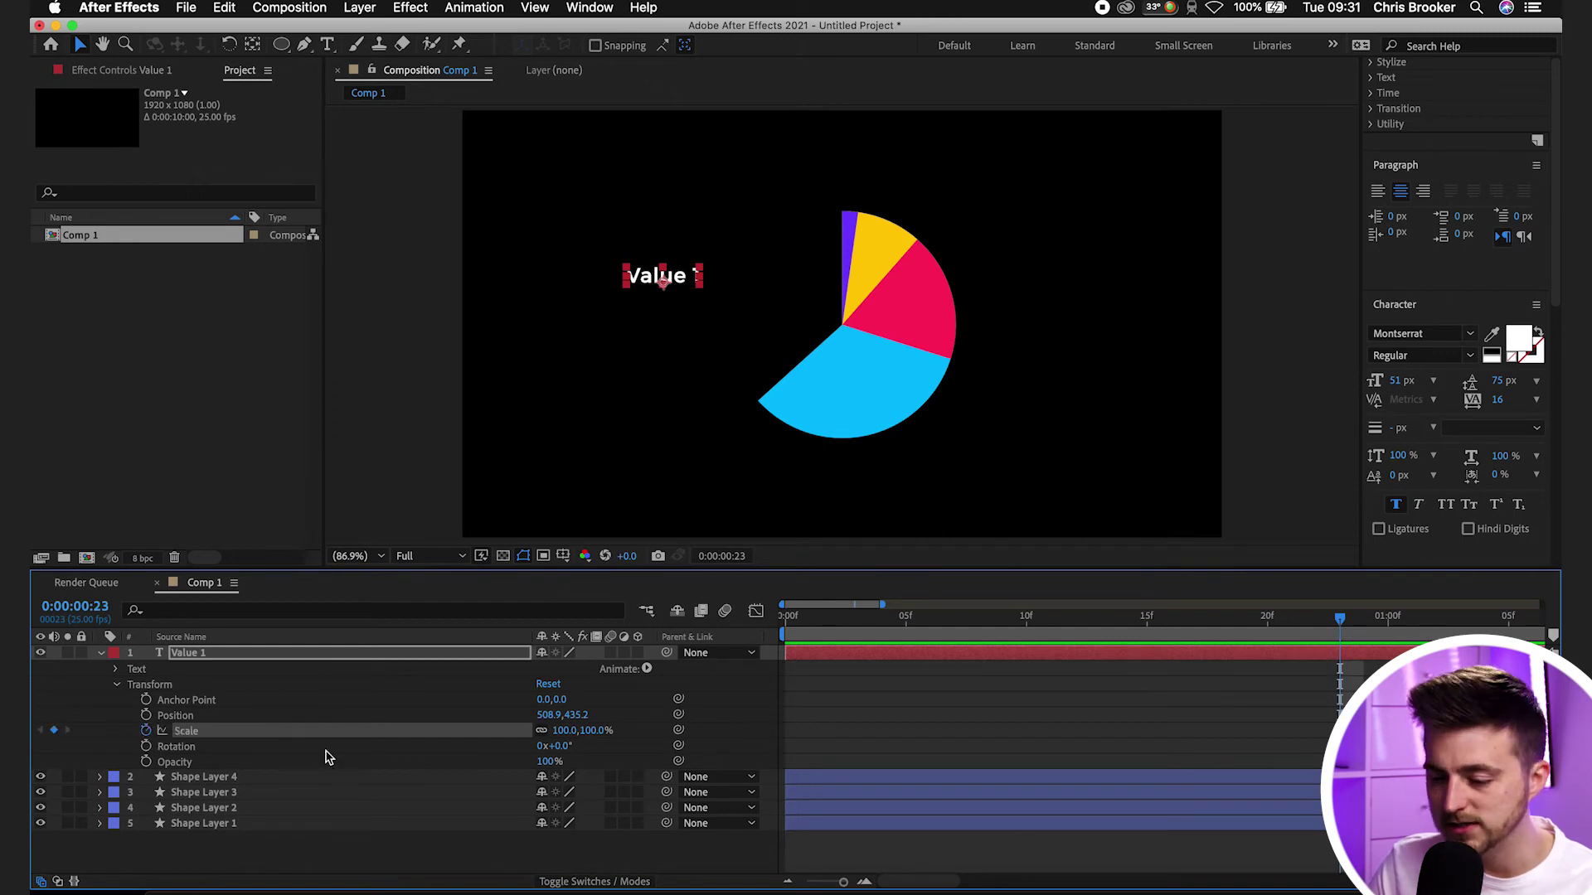
- Keyframe the Value 1 layer's Scale to about 137% at 0:00:00:13 and 0% at 0:00:00:03
{"action": "left_click_drag", "start_coordinate": [1326, 630], "coordinate": [1102, 650]}
{"action": "left_click_drag", "start_coordinate": [566, 734], "coordinate": [595, 730]}
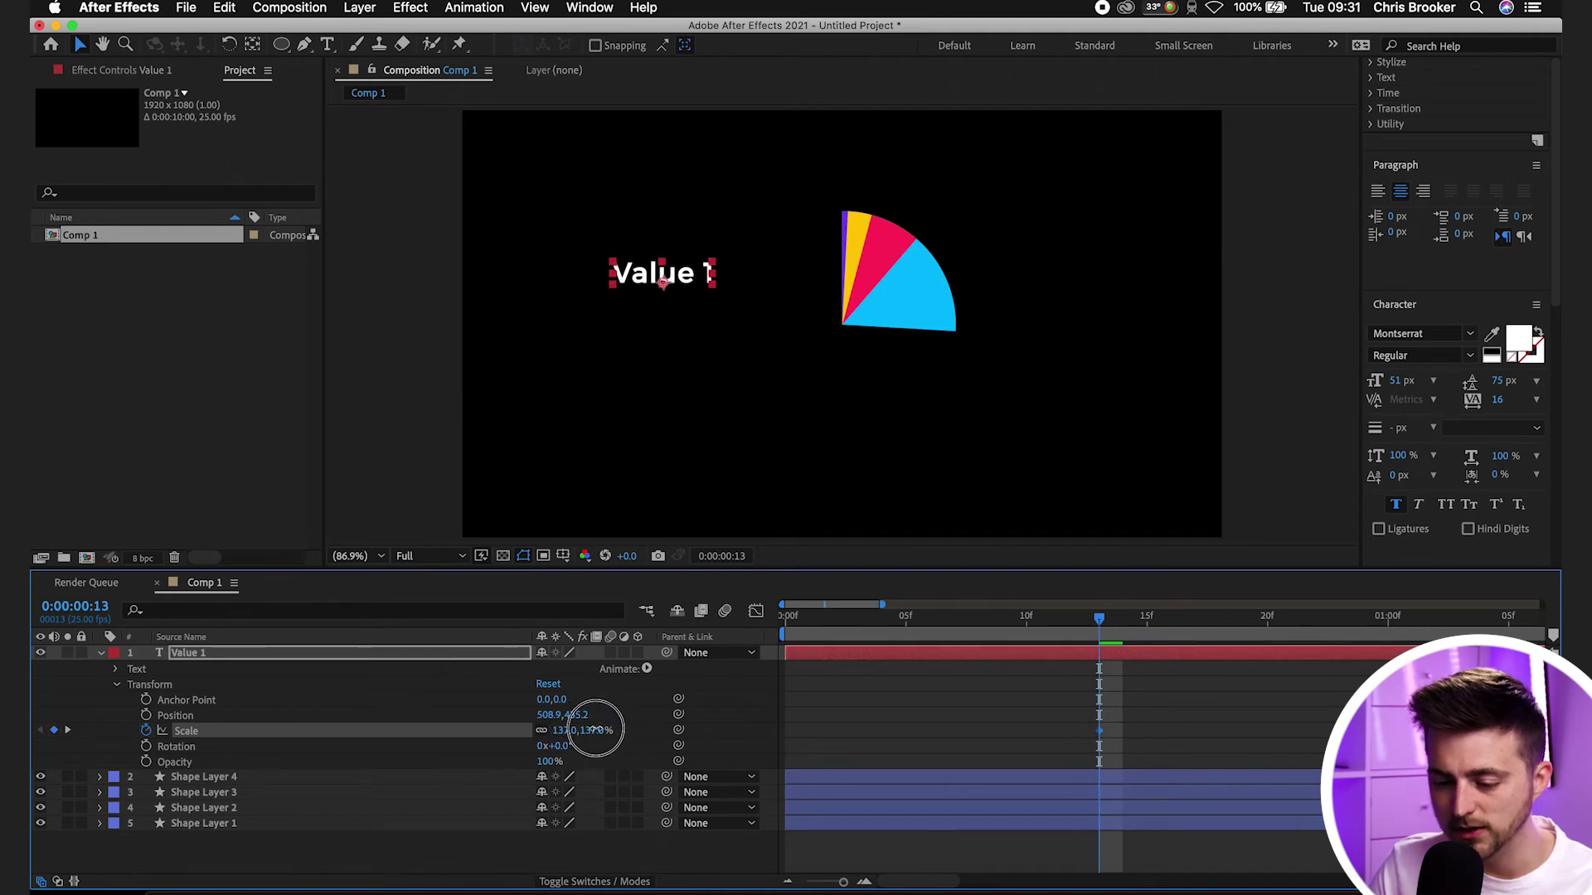
{"action": "left_click_drag", "start_coordinate": [1065, 630], "coordinate": [858, 635]}
{"action": "type", "text": "0"}
{"action": "key", "text": "Return"}
- Preview the label's scale animation and move its second and third Scale keyframes to frames 10 and 18
{"action": "left_click_drag", "start_coordinate": [812, 628], "coordinate": [784, 628]}
{"action": "key", "text": "space"}
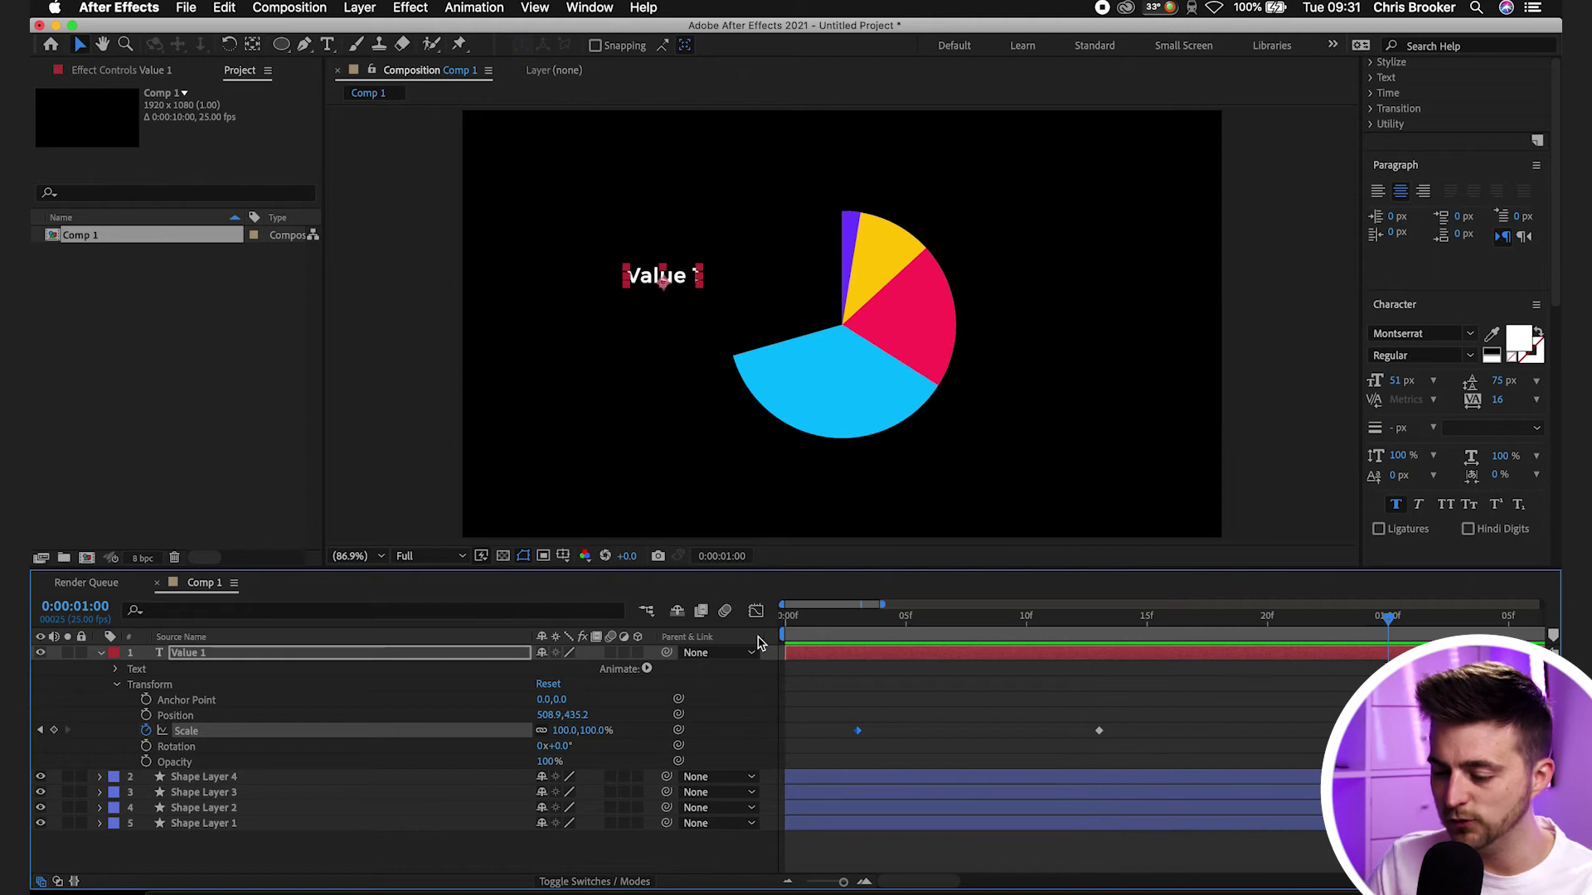
{"action": "left_click_drag", "start_coordinate": [1335, 704], "coordinate": [1028, 732]}
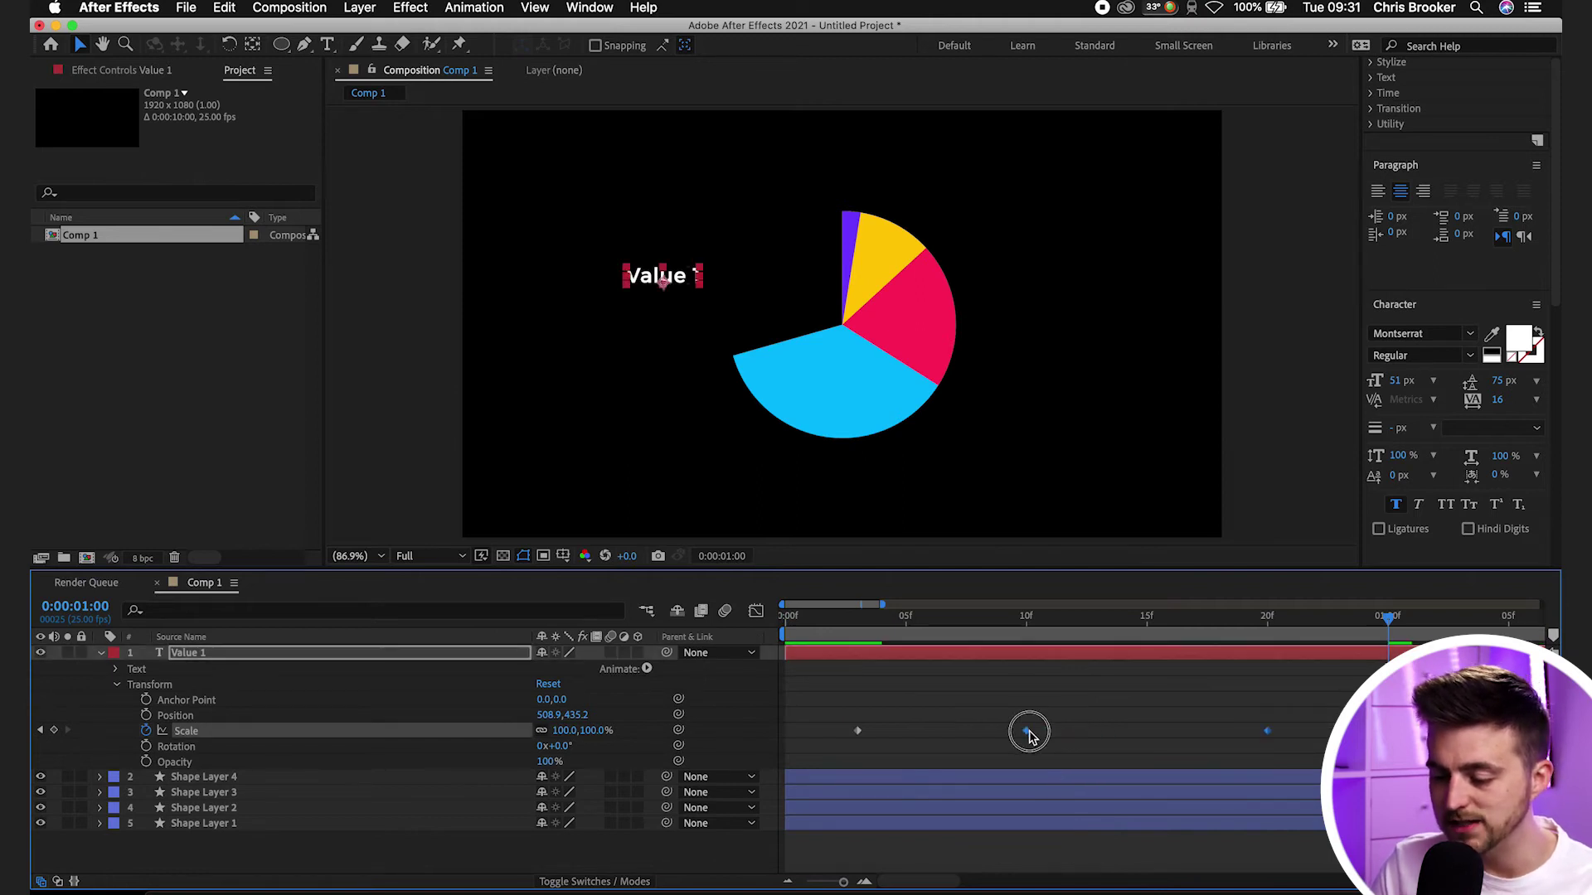
{"action": "left_click_drag", "start_coordinate": [1267, 730], "coordinate": [1219, 731]}
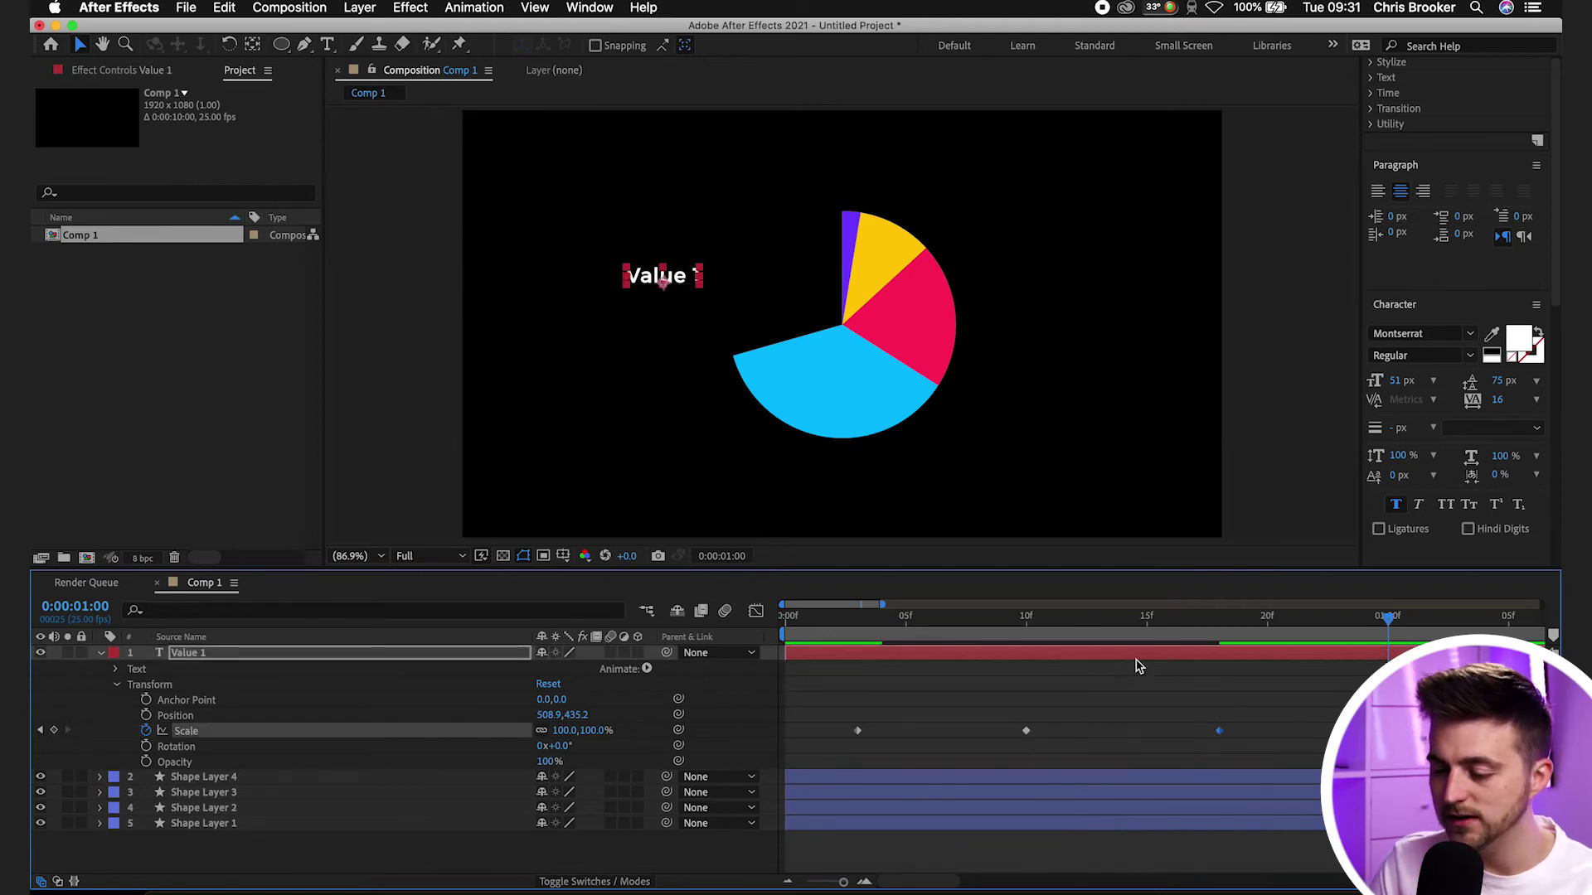
- Preview the pie chart animation together with the Value 1 label's retimed scale animation
{"action": "key", "text": "space"}
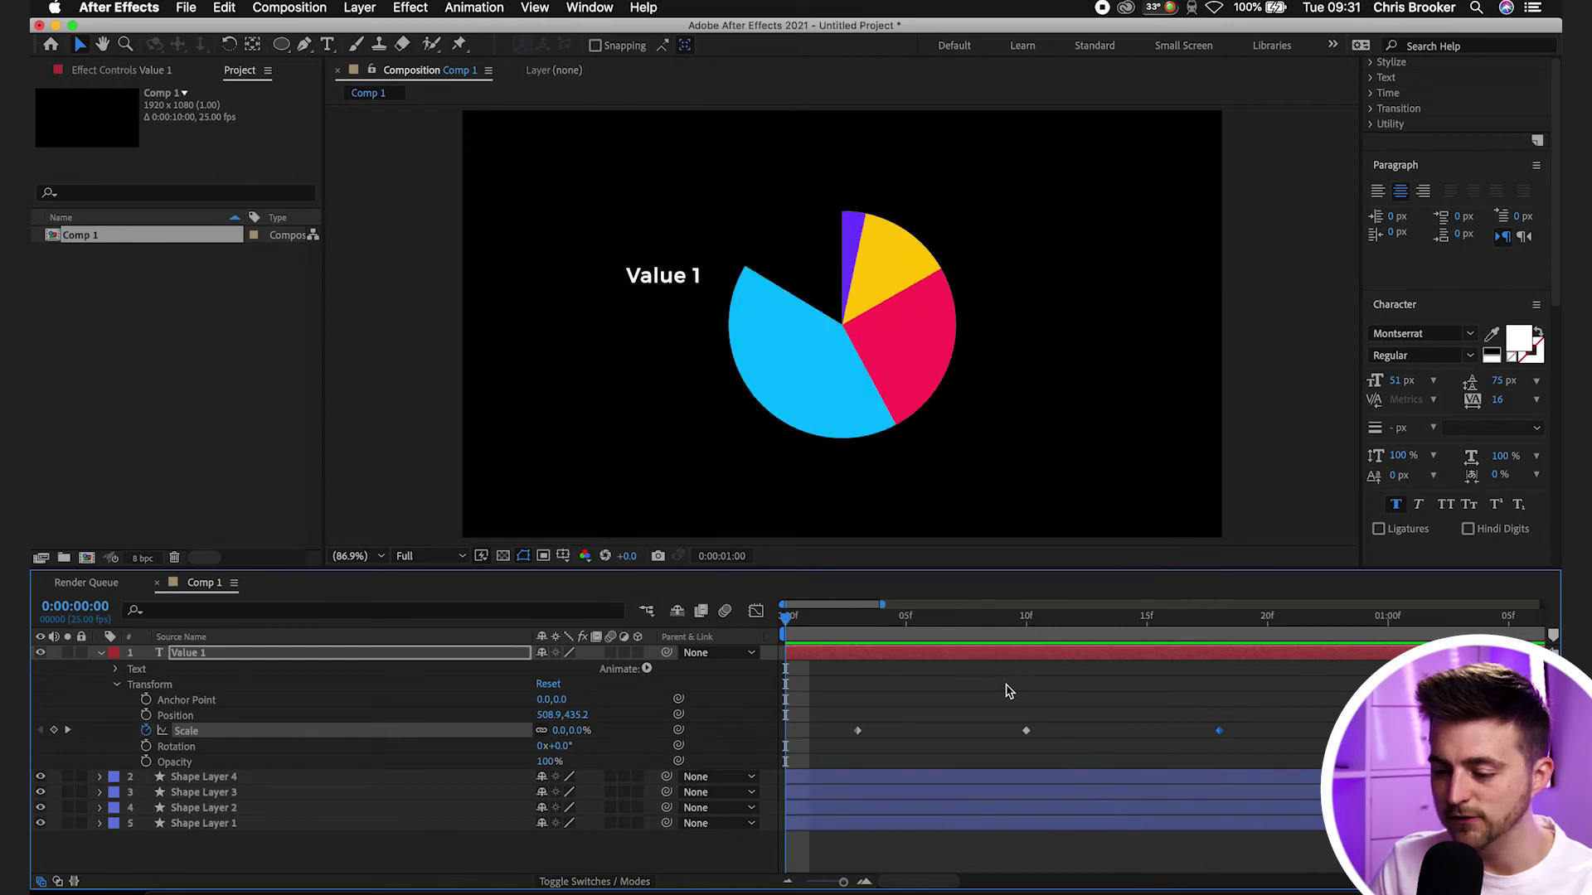
{"action": "key", "text": "space"}
{"action": "key", "text": "space"}
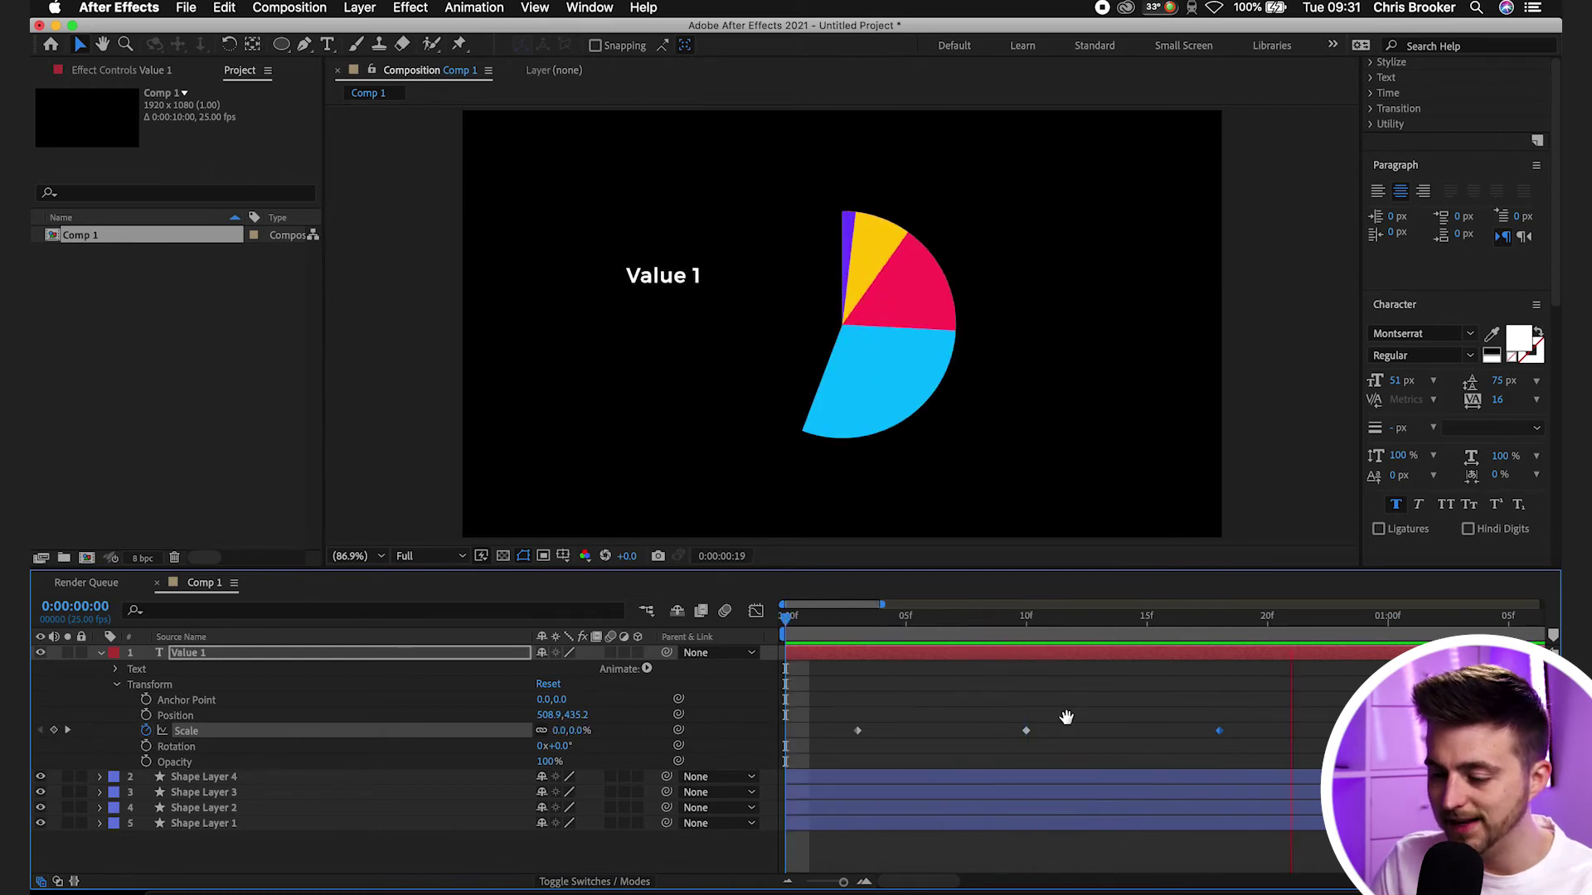
{"action": "key", "text": "space"}
- Apply Easy Ease to all three Scale keyframes of the Value 1 layer and preview the label animation
{"action": "left_click_drag", "start_coordinate": [1241, 712], "coordinate": [839, 742]}
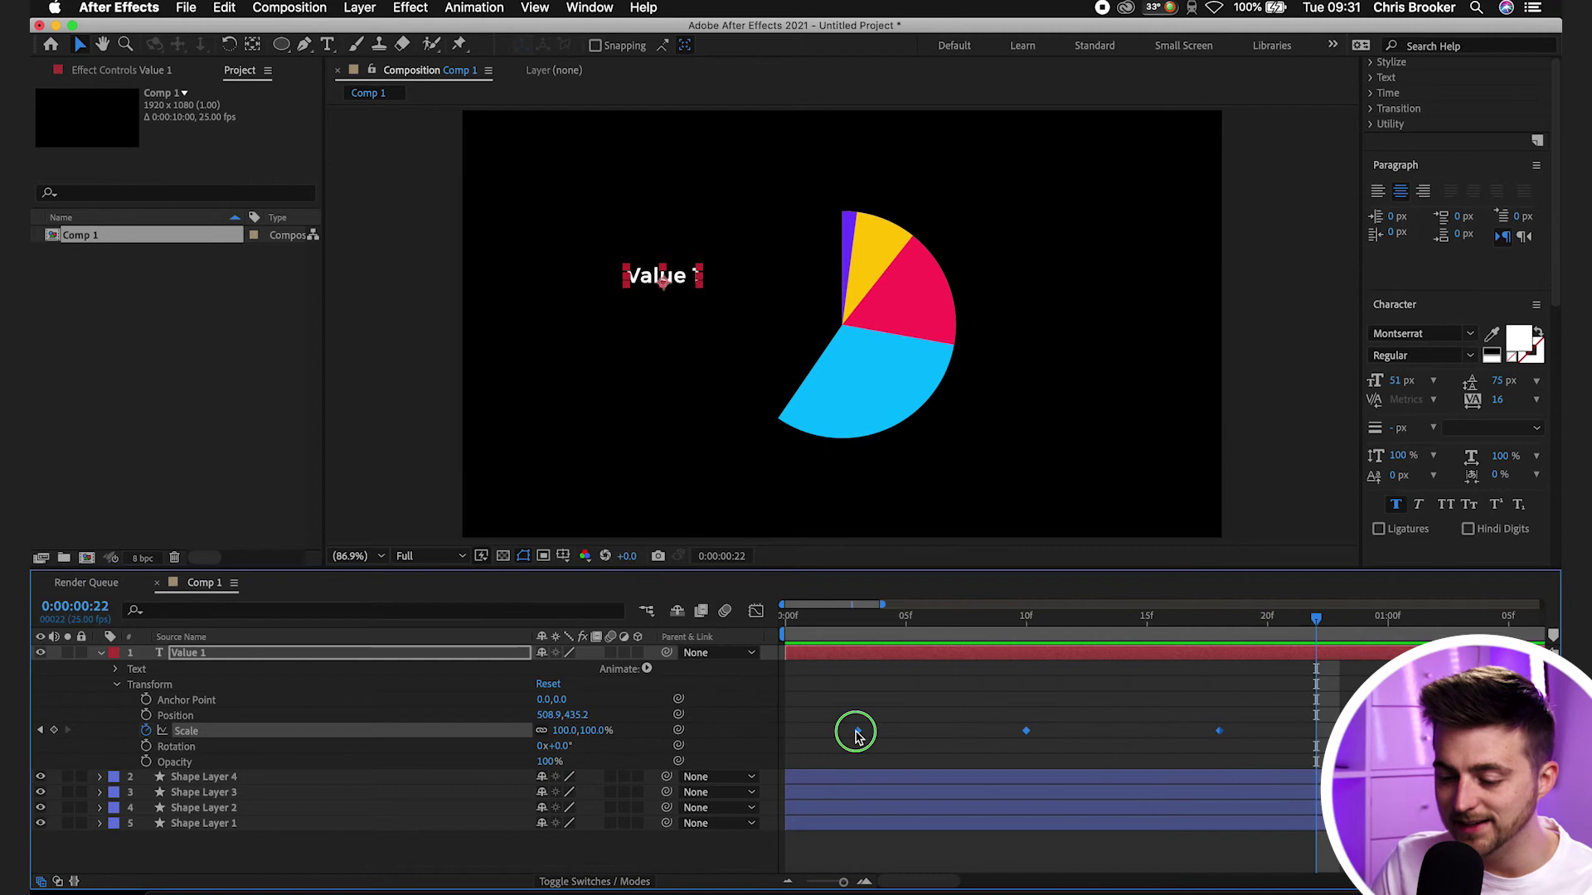
{"action": "right_click", "coordinate": [858, 732]}
{"action": "mouse_move", "coordinate": [955, 874]}
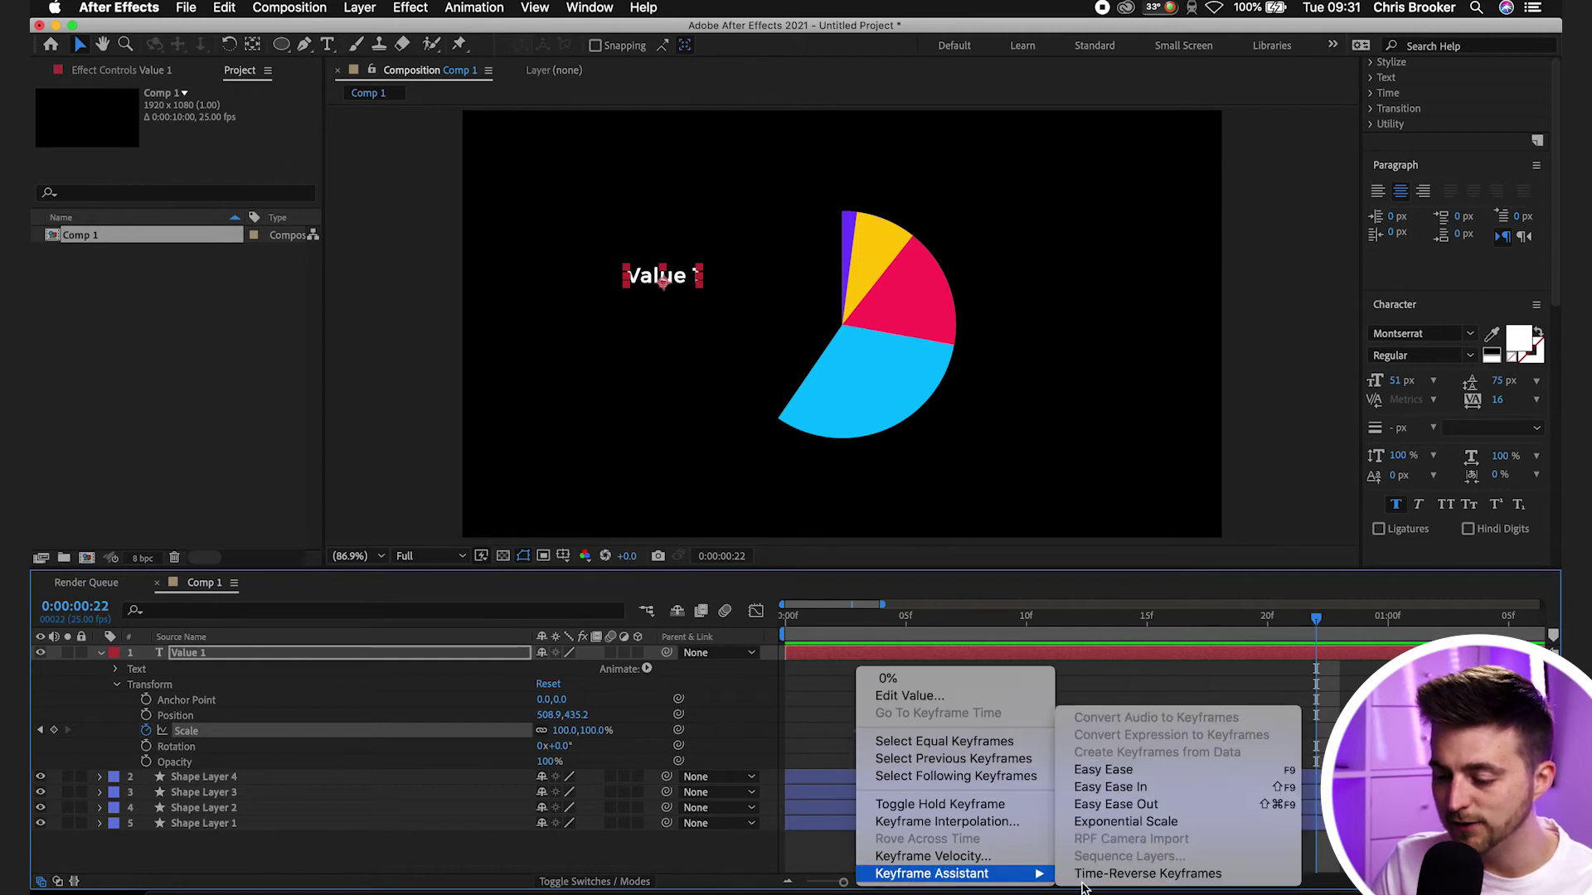
{"action": "left_click", "coordinate": [1107, 771]}
{"action": "key", "text": "space"}
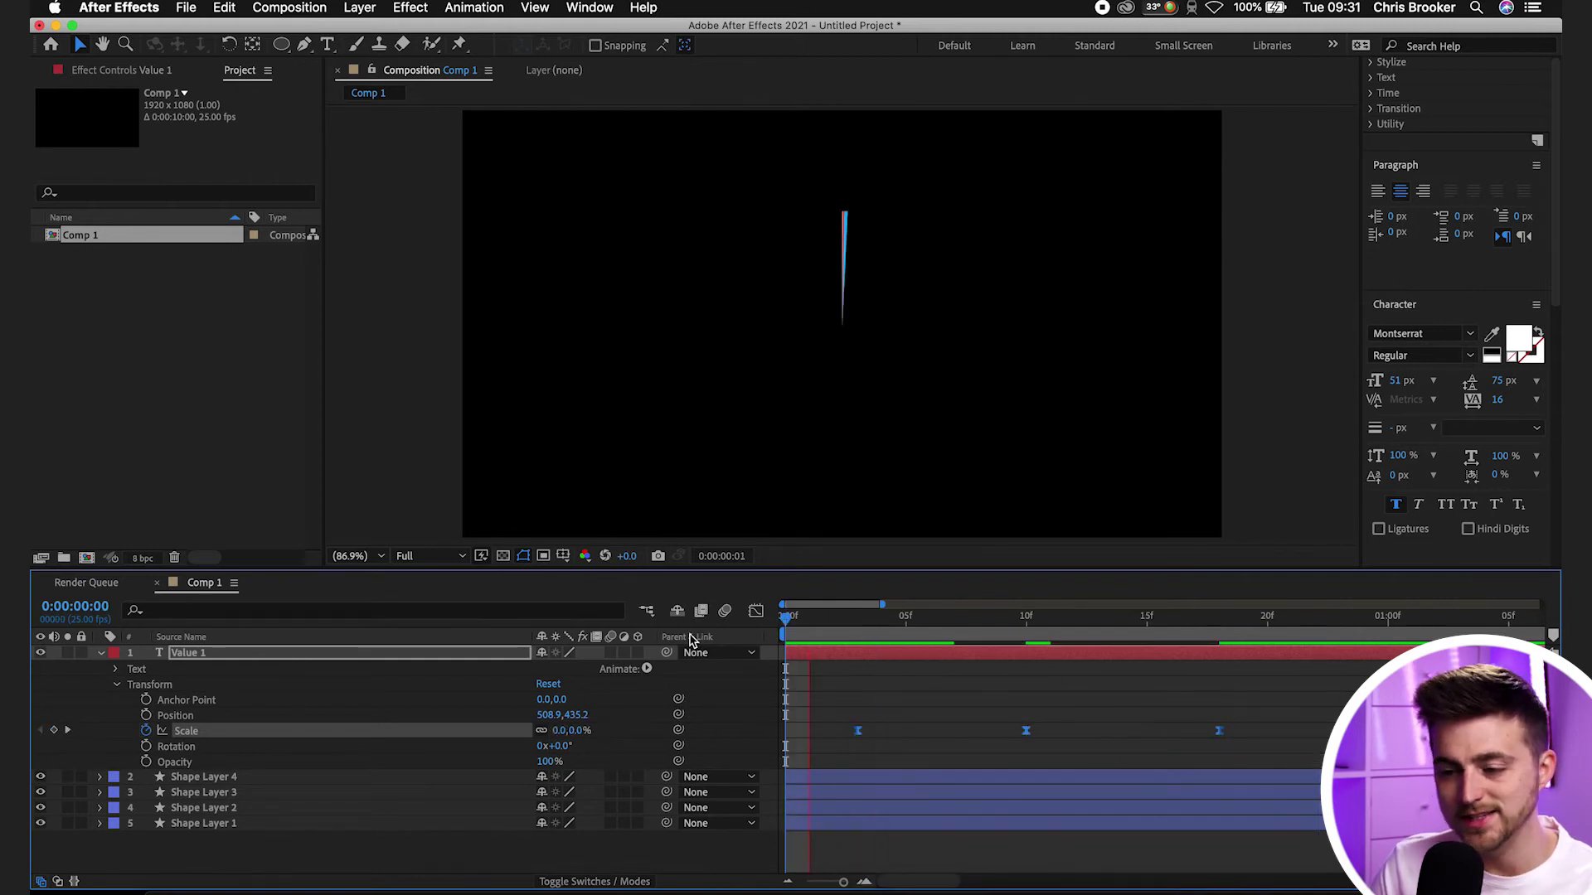
- Shift the Value 1 layer to start at about 1.5 seconds in the timeline and preview the timing
{"action": "key", "text": ";"}
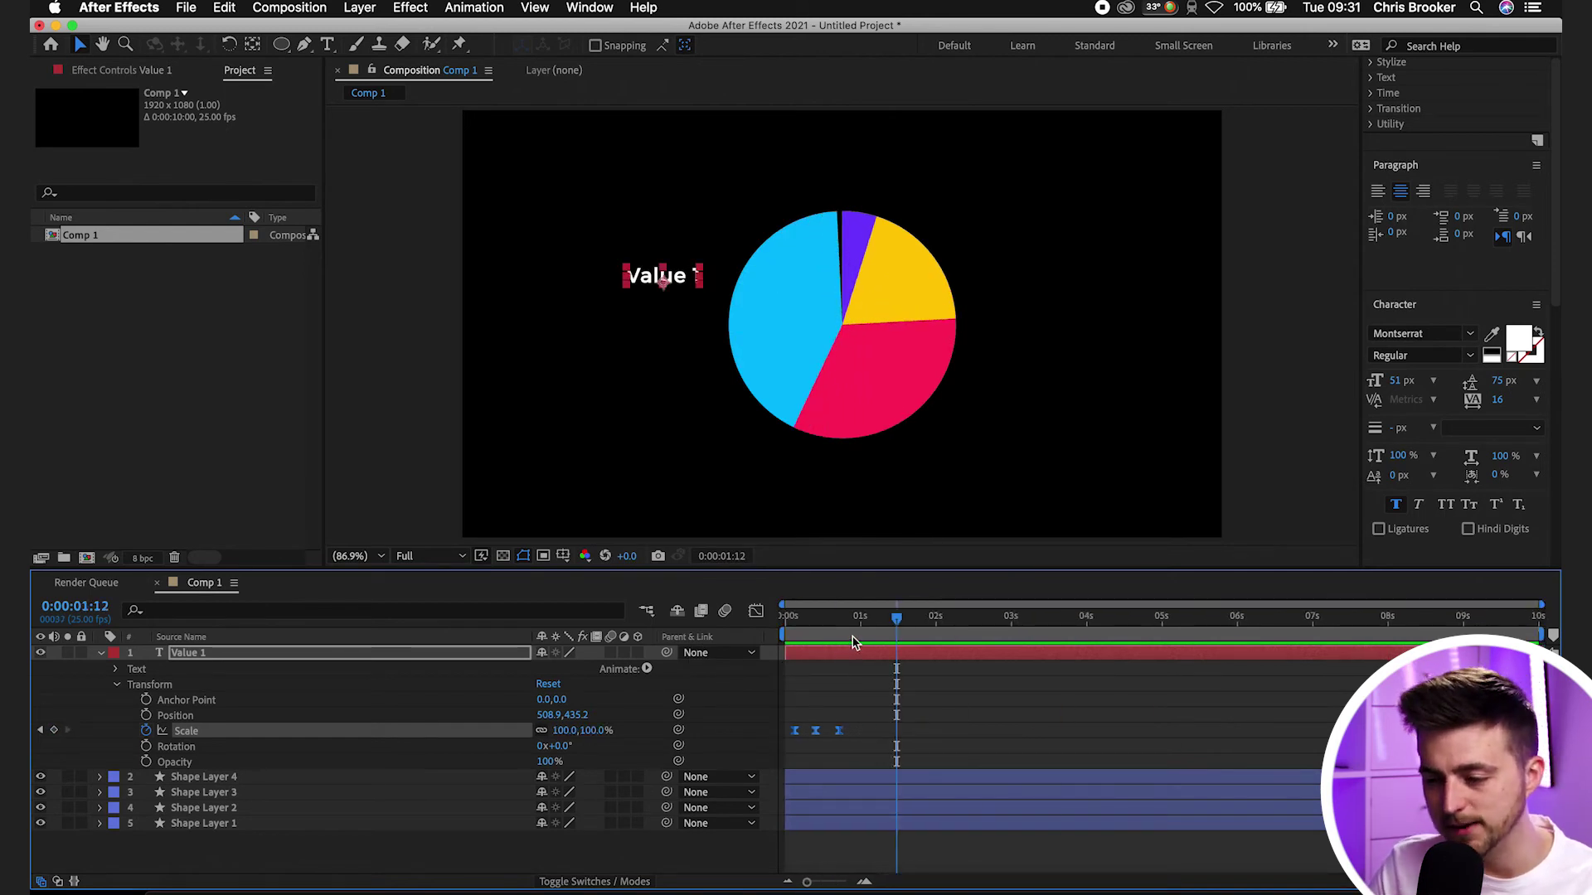
{"action": "left_click_drag", "start_coordinate": [867, 655], "coordinate": [952, 660]}
{"action": "key", "text": "space"}
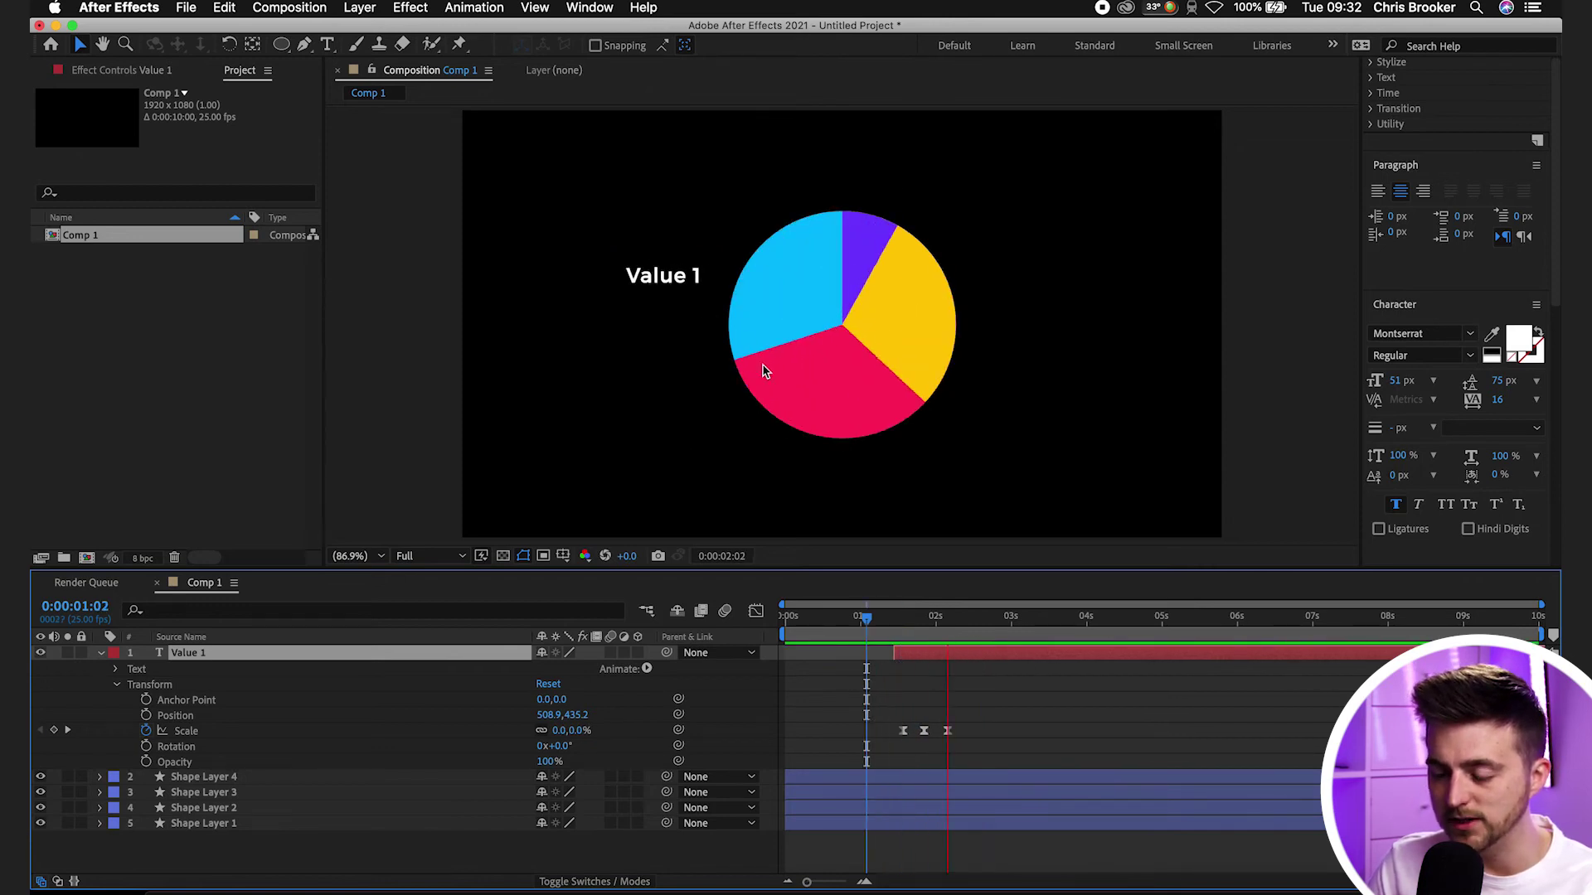
{"action": "key", "text": "space"}
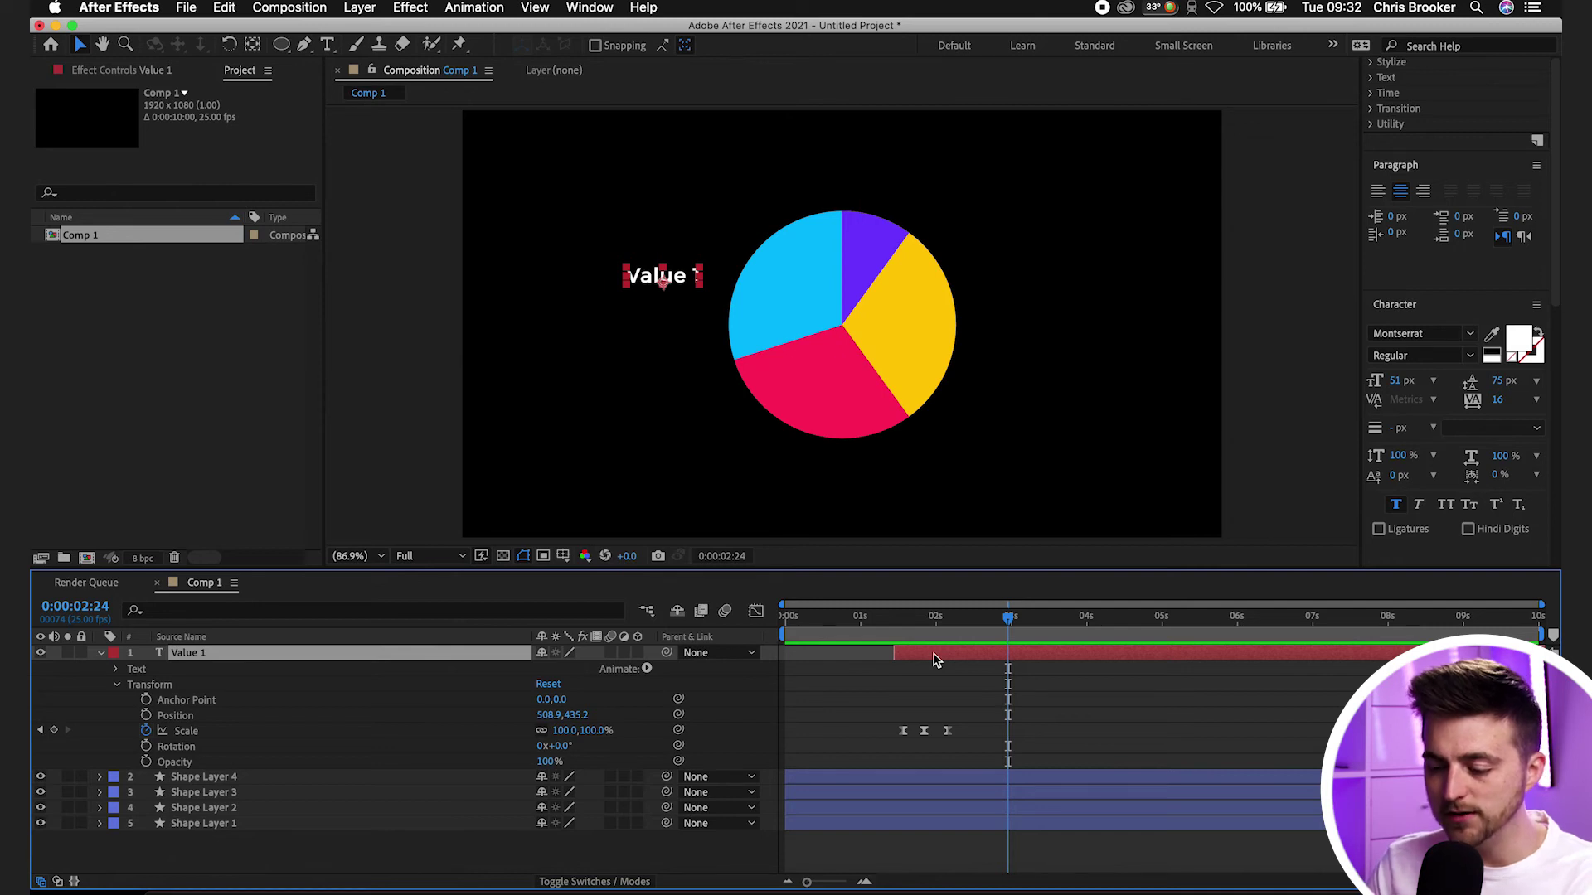
- Duplicate the Value 1 text layer to make three copies, removing the surplus duplicate
{"action": "key", "text": "super+d"}
{"action": "key", "text": "super+d"}
{"action": "key", "text": "super+d"}
{"action": "key", "text": "super+d"}
{"action": "key", "text": "Delete"}
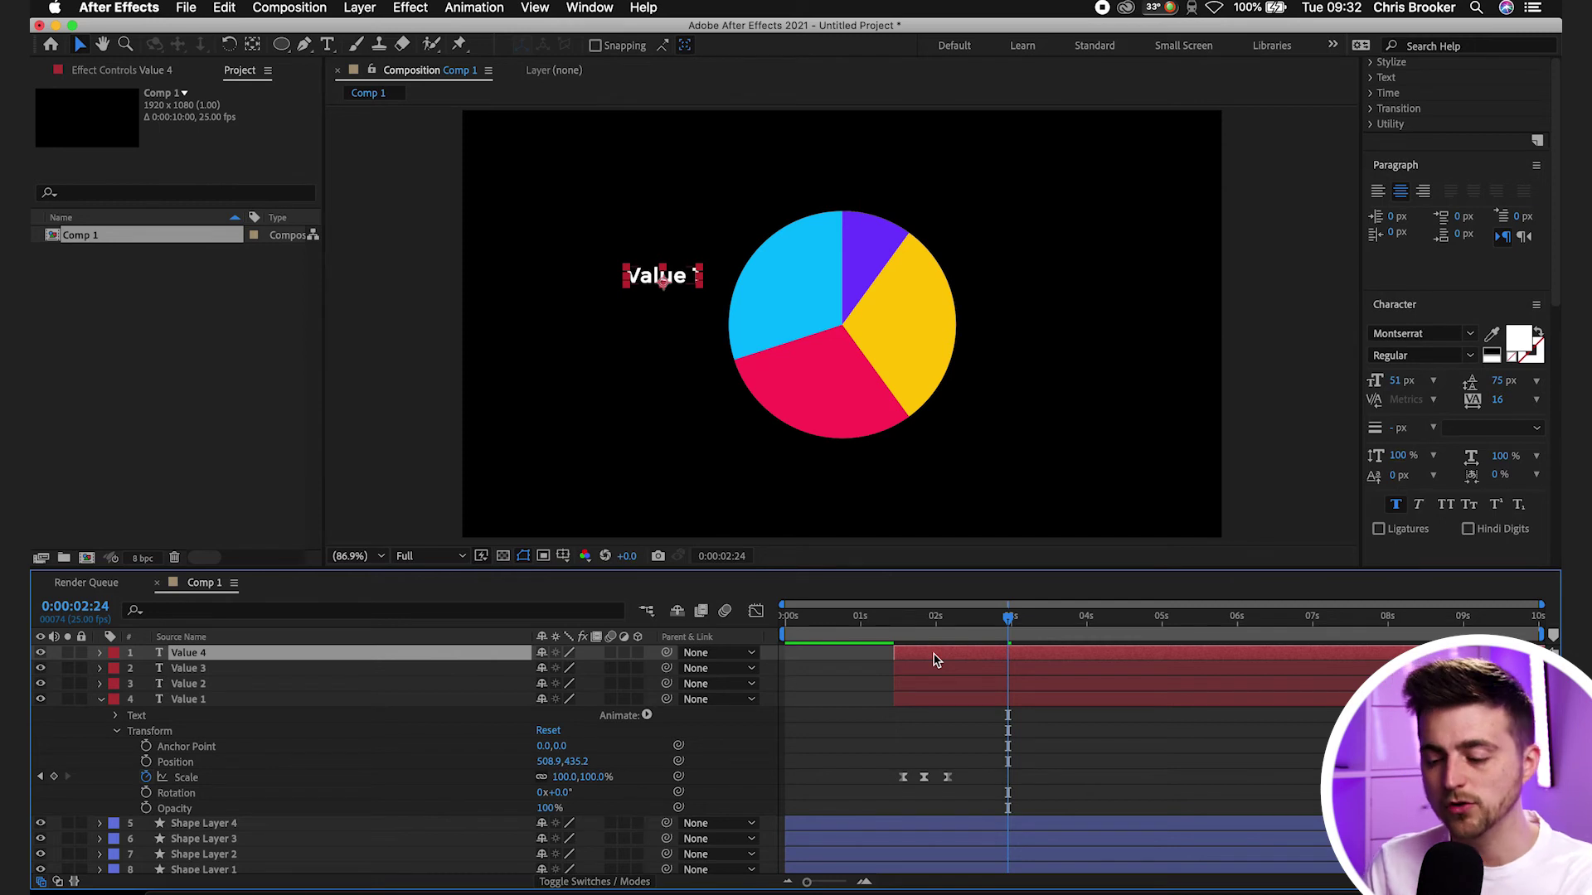
- Position the Value 2 copy below the pink slice, Value 3 beside the yellow slice and Value 4 above the purple slice
{"action": "left_click", "coordinate": [937, 691]}
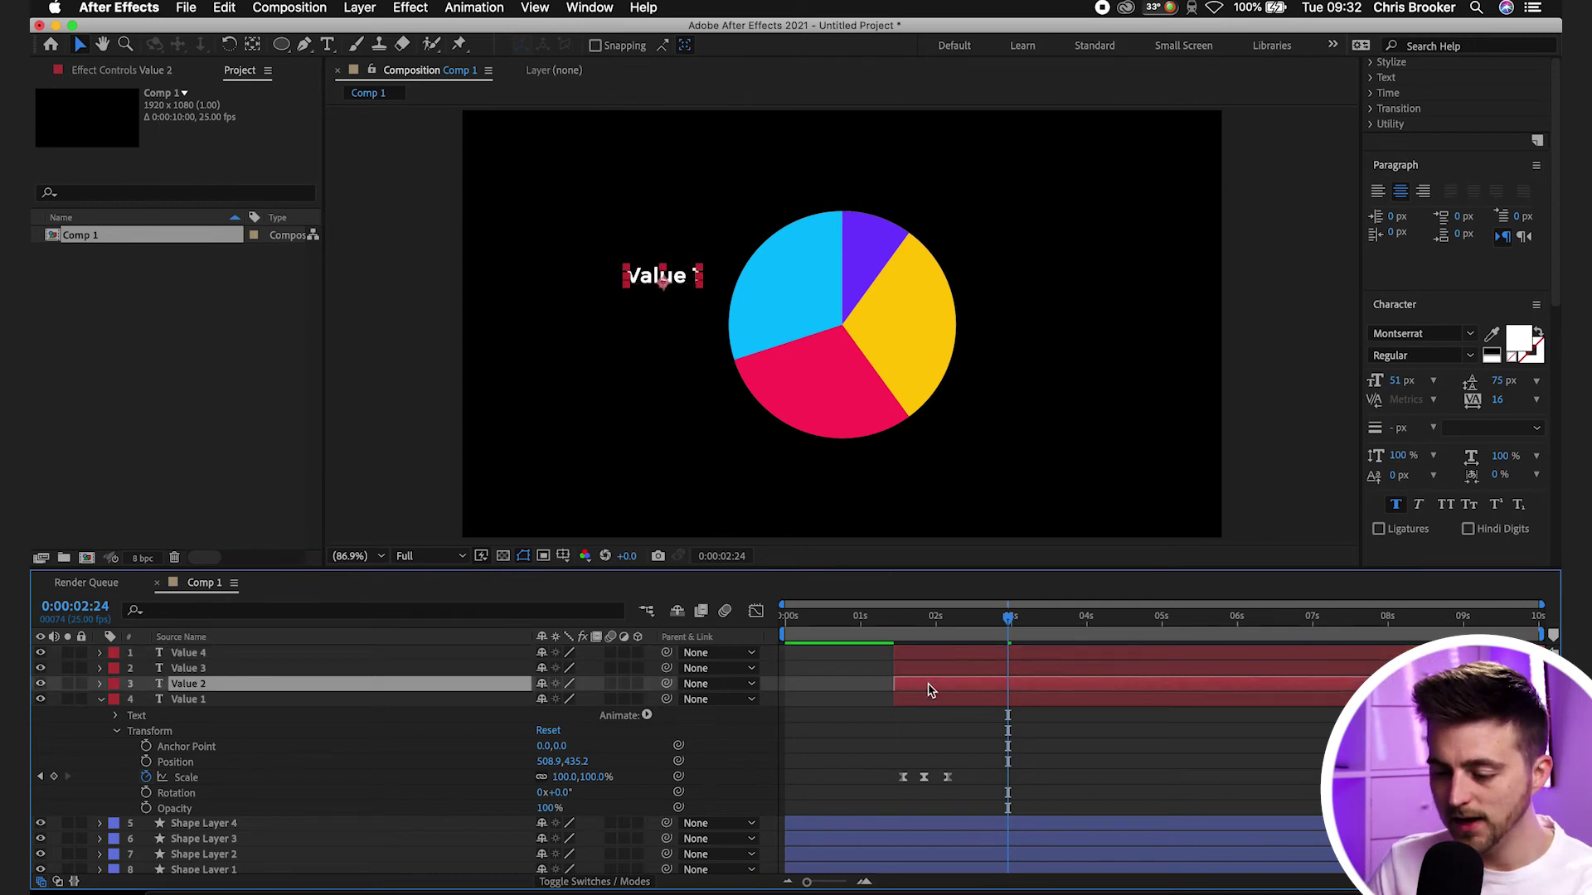
{"action": "double_click", "coordinate": [929, 690]}
{"action": "left_click_drag", "start_coordinate": [943, 628], "coordinate": [996, 627]}
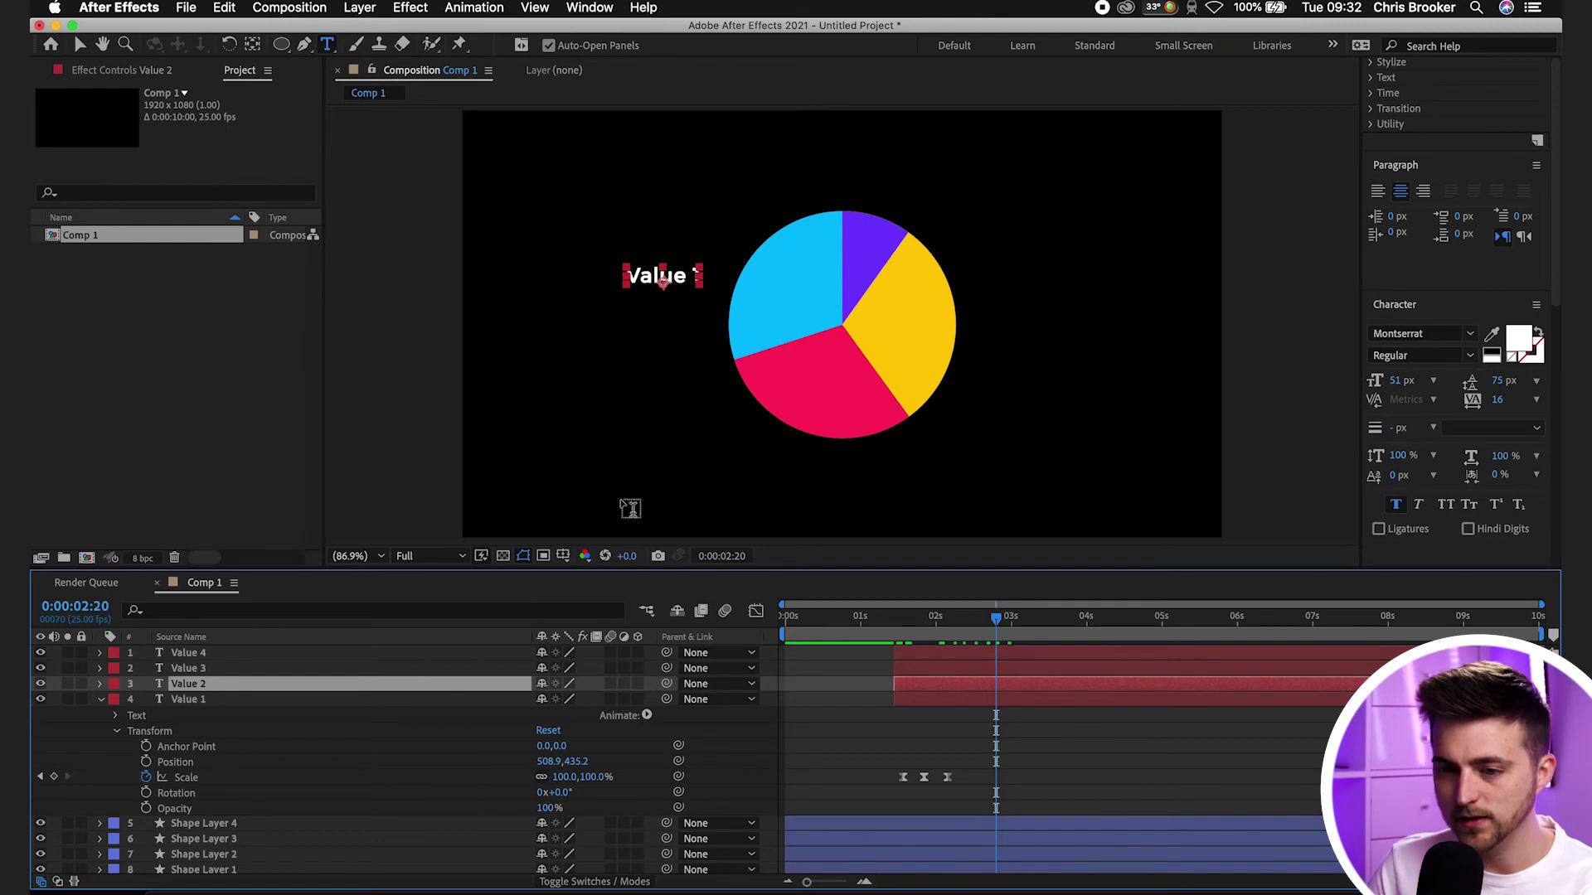
{"action": "left_click", "coordinate": [80, 45]}
{"action": "left_click", "coordinate": [368, 578]}
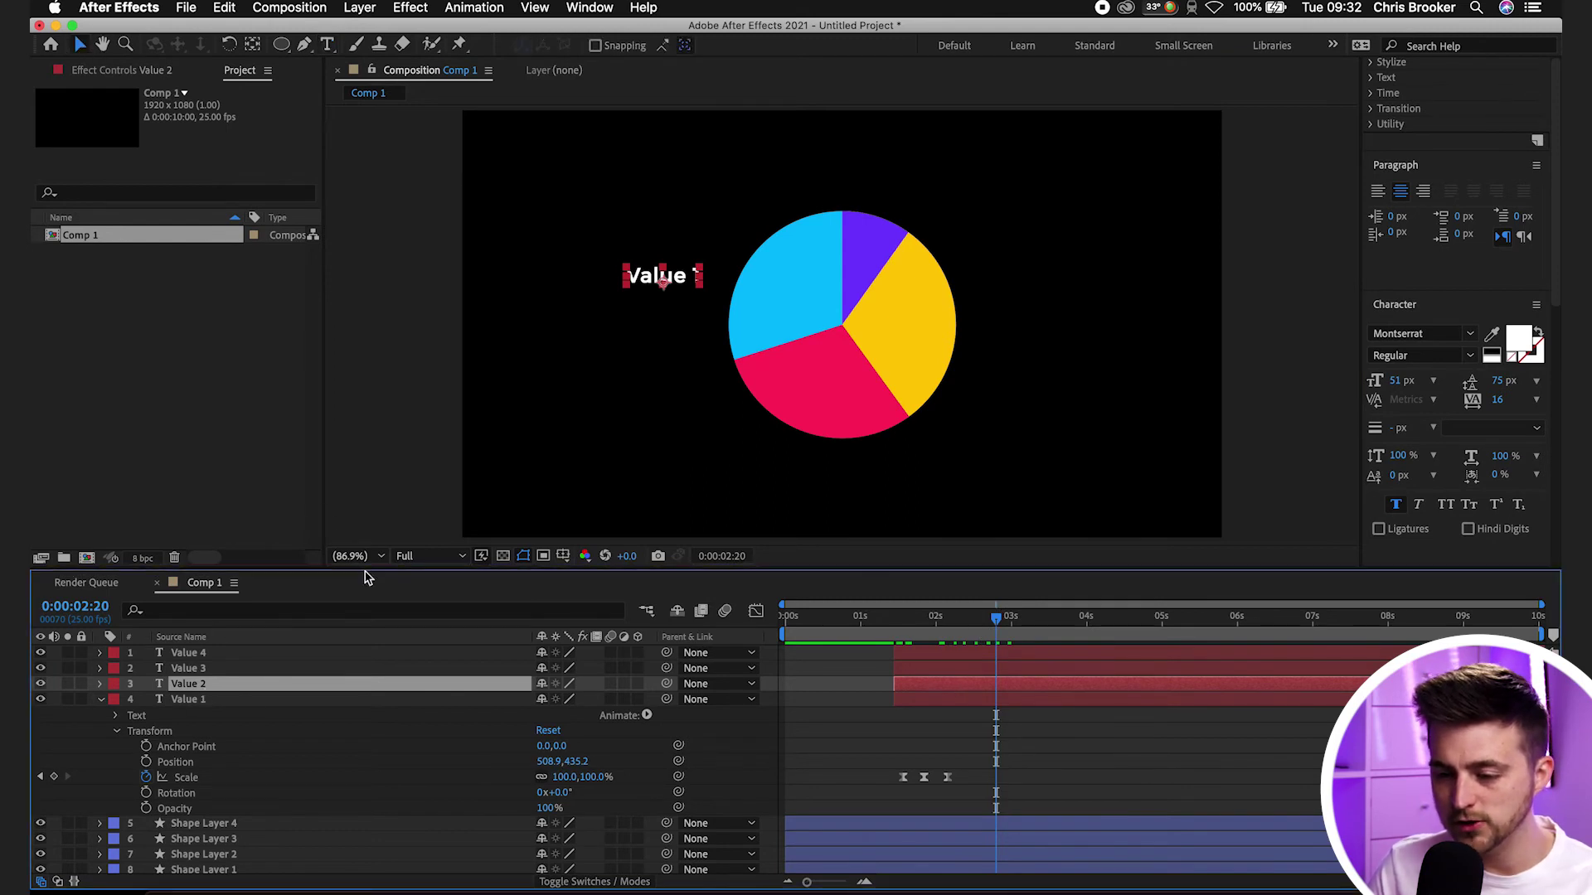
{"action": "left_click_drag", "start_coordinate": [679, 284], "coordinate": [810, 469]}
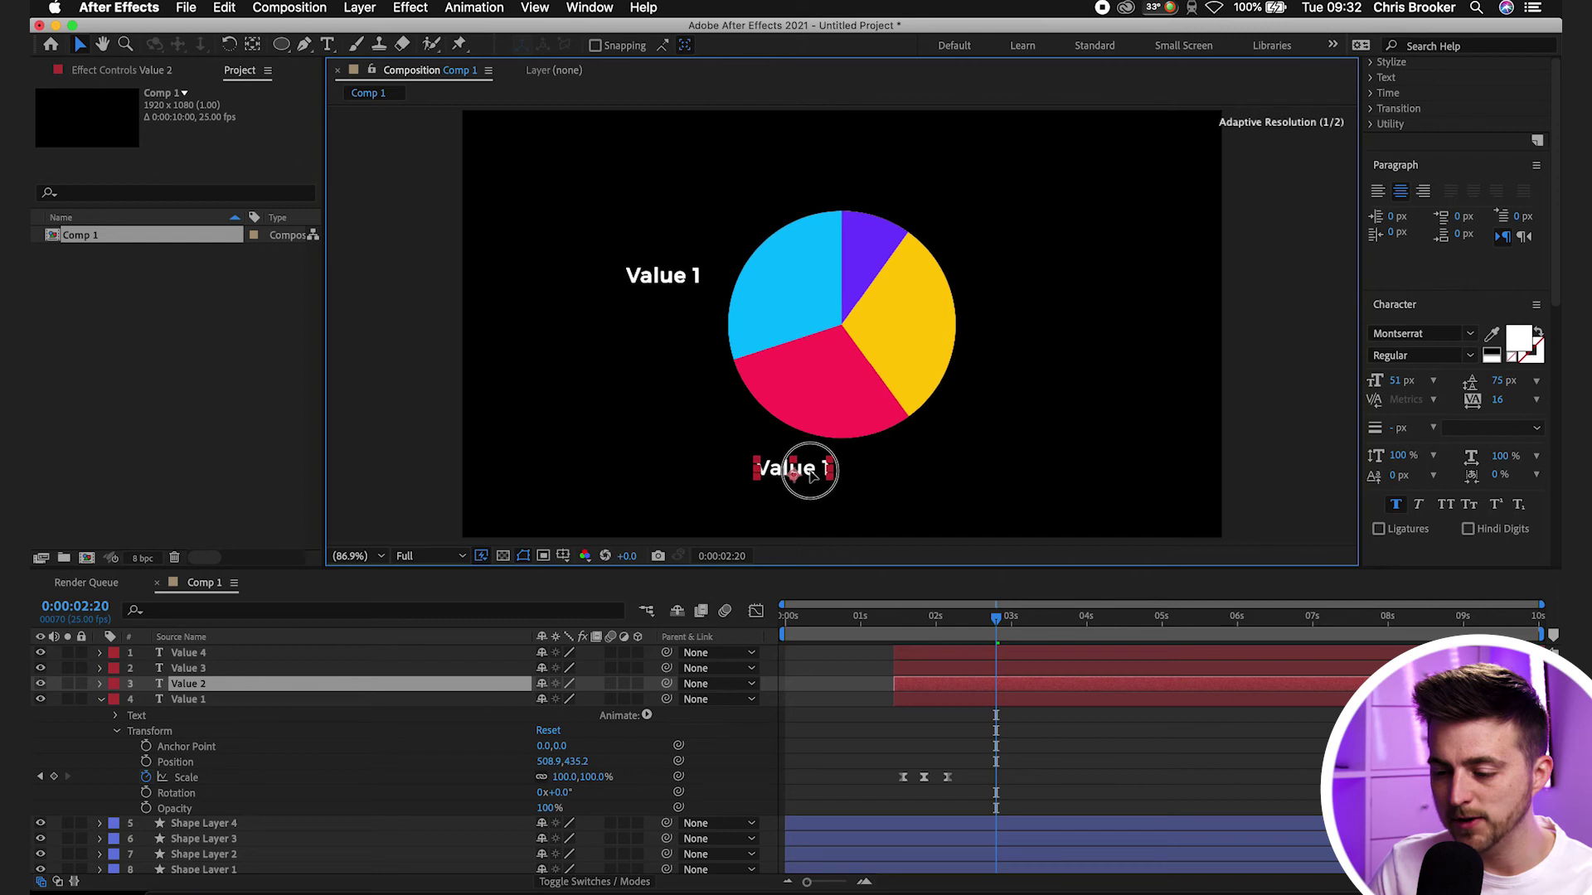
{"action": "left_click", "coordinate": [224, 669]}
{"action": "left_click_drag", "start_coordinate": [676, 286], "coordinate": [1028, 331]}
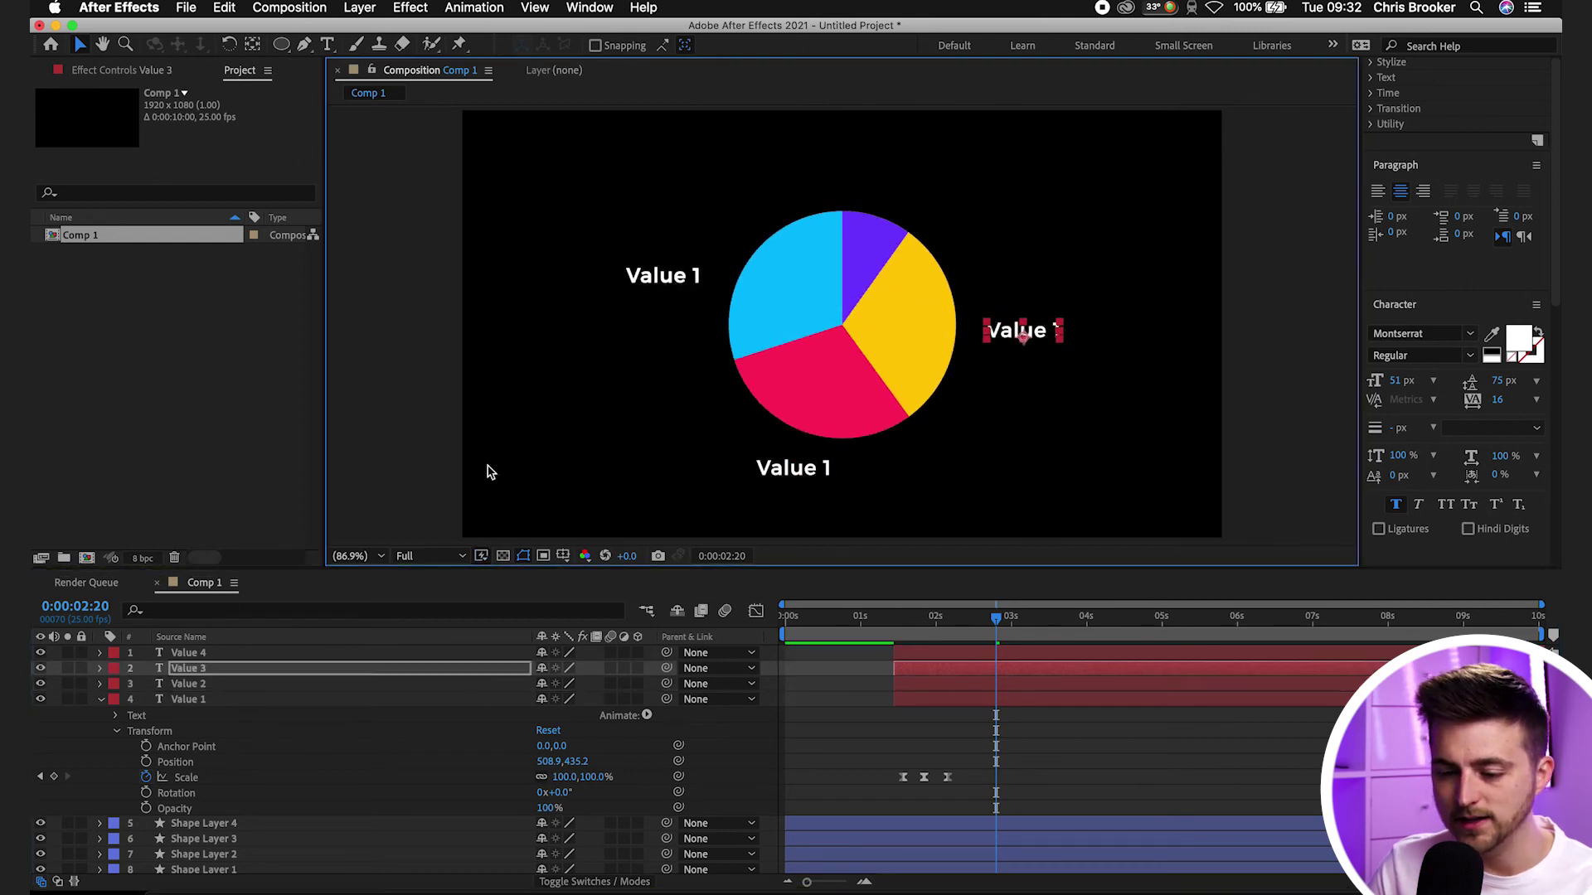
{"action": "left_click", "coordinate": [188, 654]}
{"action": "left_click_drag", "start_coordinate": [684, 276], "coordinate": [912, 189]}
- Change the text of the label below the pink slice to "Value 2"
{"action": "left_click", "coordinate": [181, 686]}
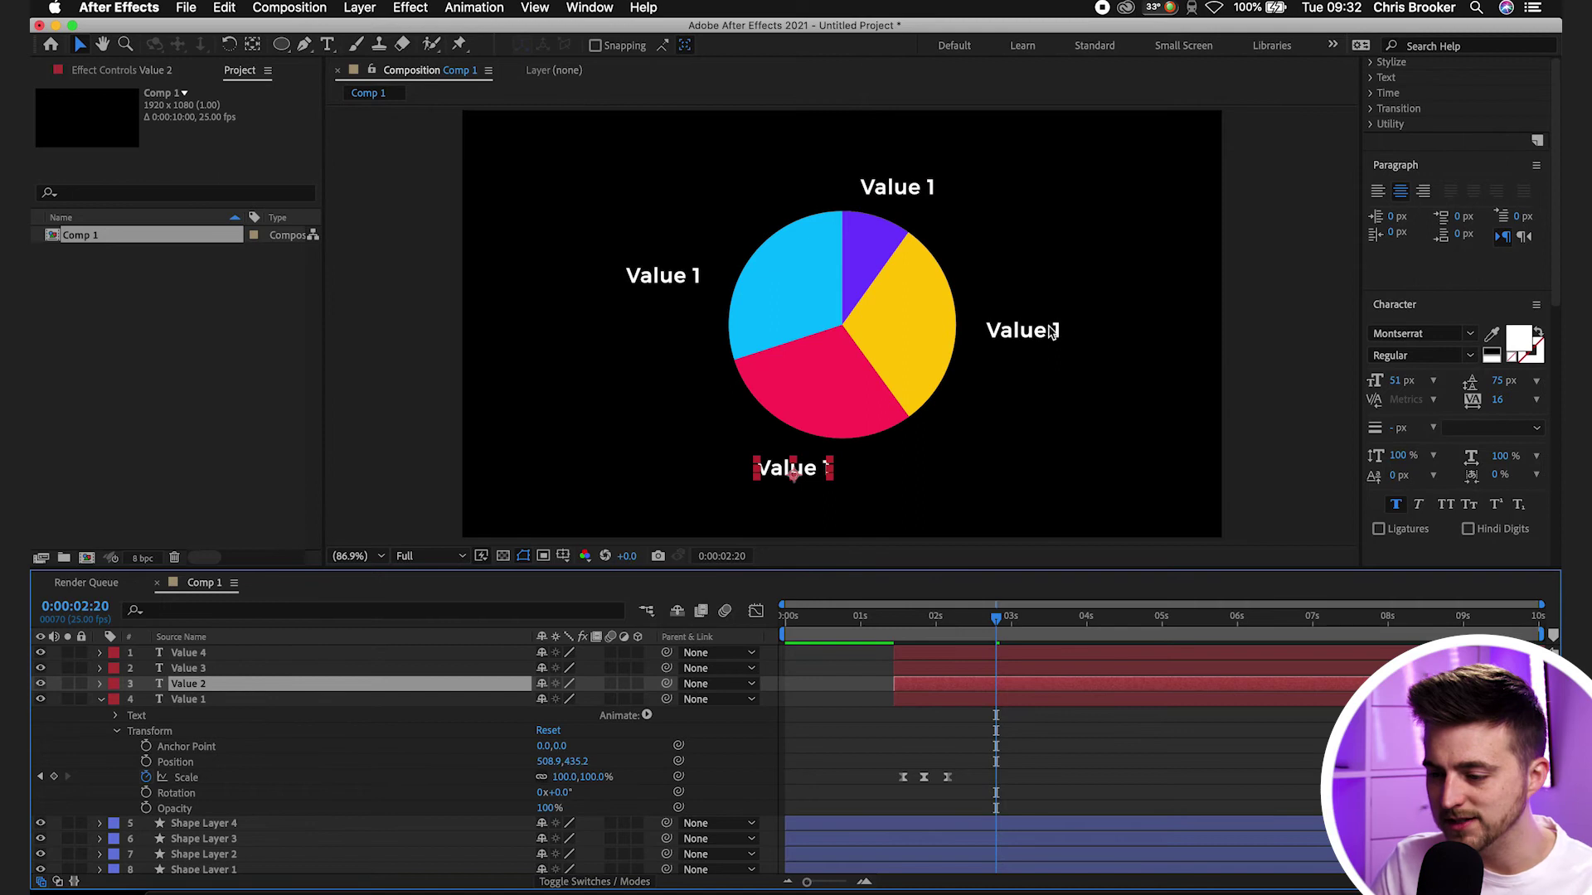
{"action": "double_click", "coordinate": [810, 486]}
{"action": "left_click", "coordinate": [819, 469]}
{"action": "key", "text": "BackSpace"}
{"action": "type", "text": "2"}
- Change the label beside the yellow slice to "Value 3" and the one above the purple slice to "Value 4"
{"action": "double_click", "coordinate": [973, 673]}
{"action": "key", "text": "Right"}
{"action": "key", "text": "BackSpace"}
{"action": "type", "text": "3"}
{"action": "left_click", "coordinate": [962, 673]}
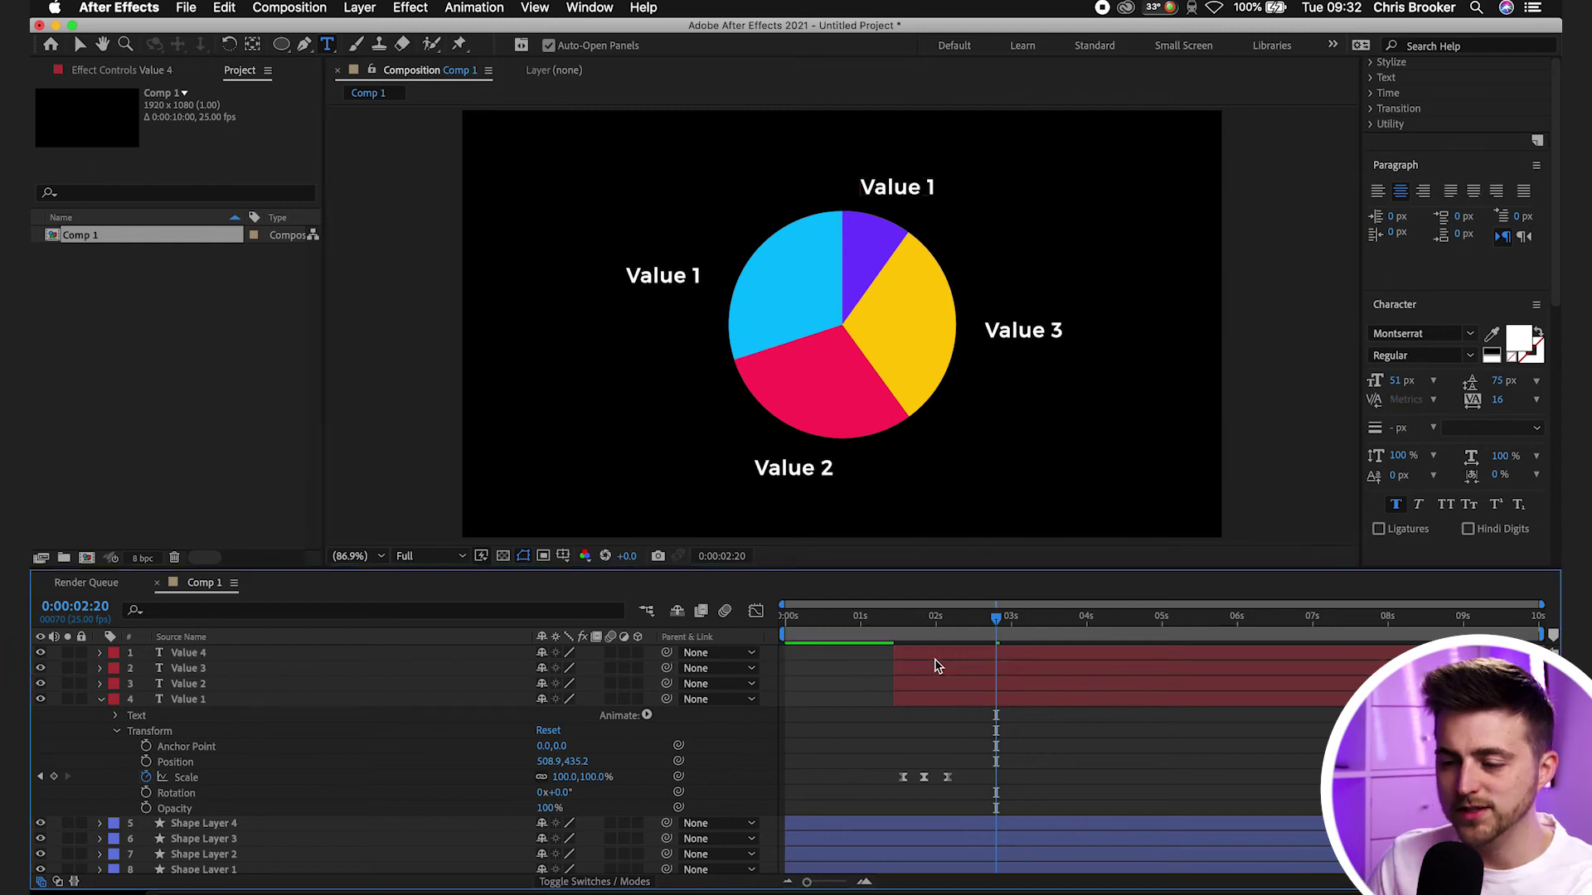
{"action": "double_click", "coordinate": [950, 659]}
{"action": "key", "text": "Right"}
{"action": "type", "text": "4"}
{"action": "left_click", "coordinate": [880, 719]}
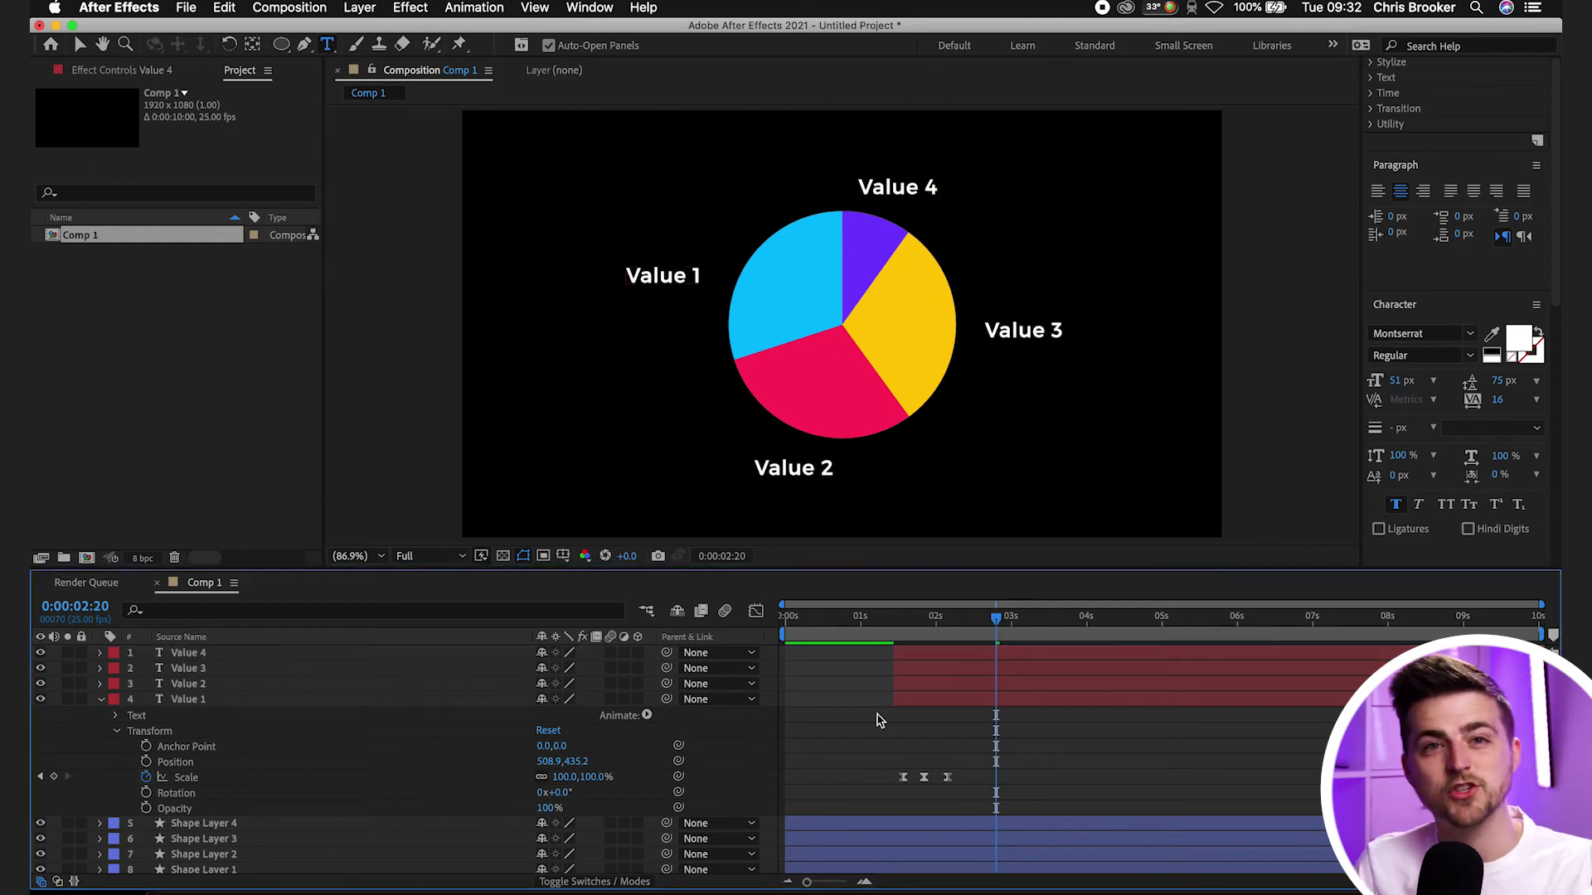
- Preview the composition from the start with all four labels
{"action": "key", "text": "Home"}
{"action": "key", "text": "space"}
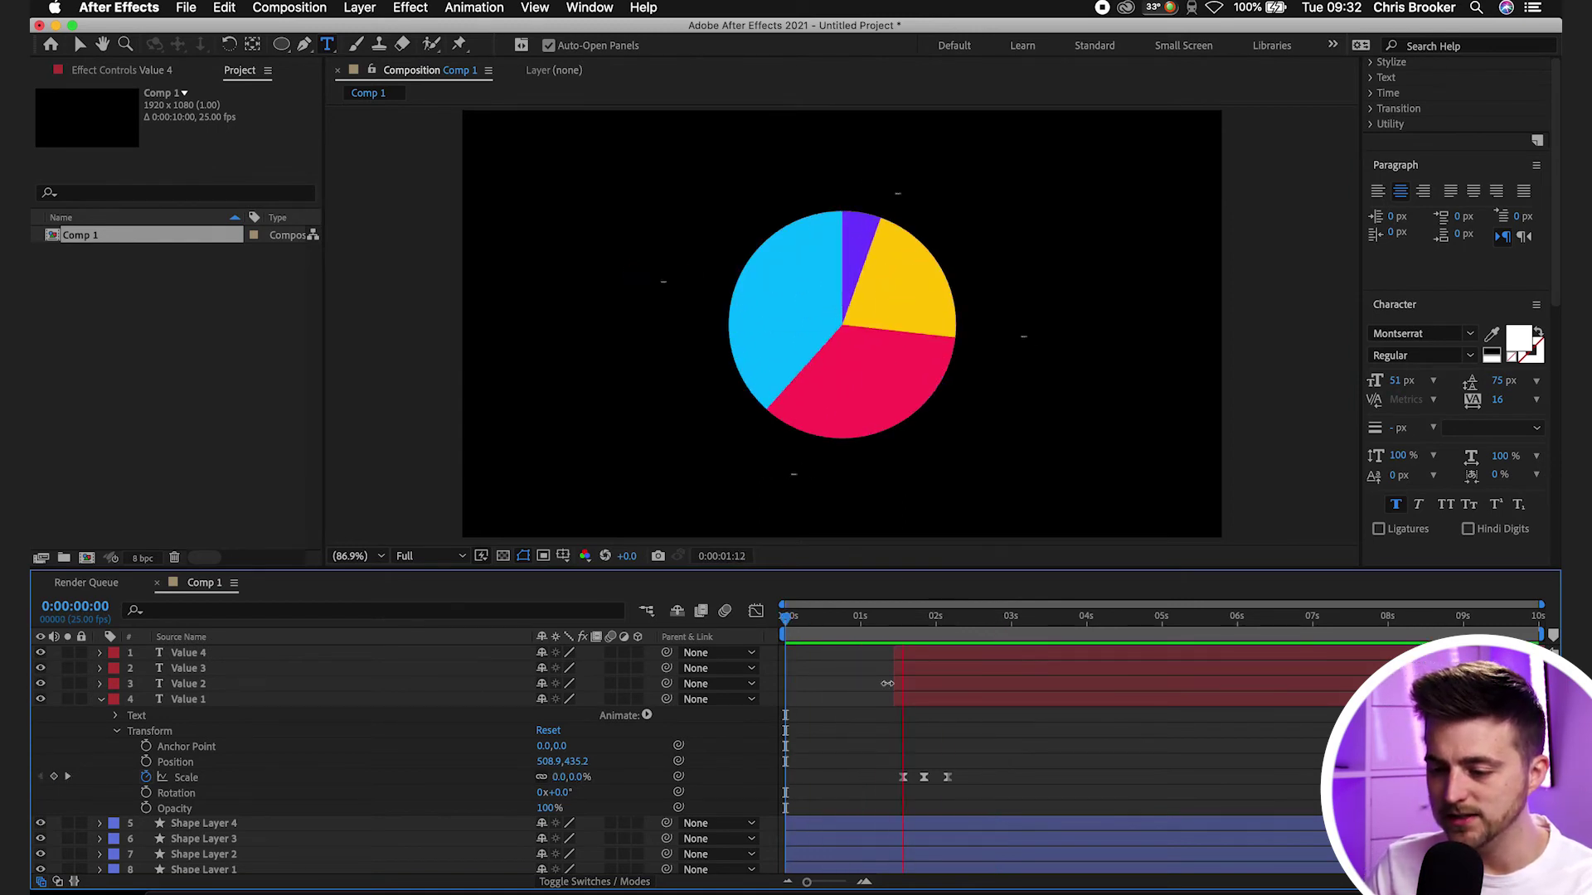
{"action": "key", "text": "space"}
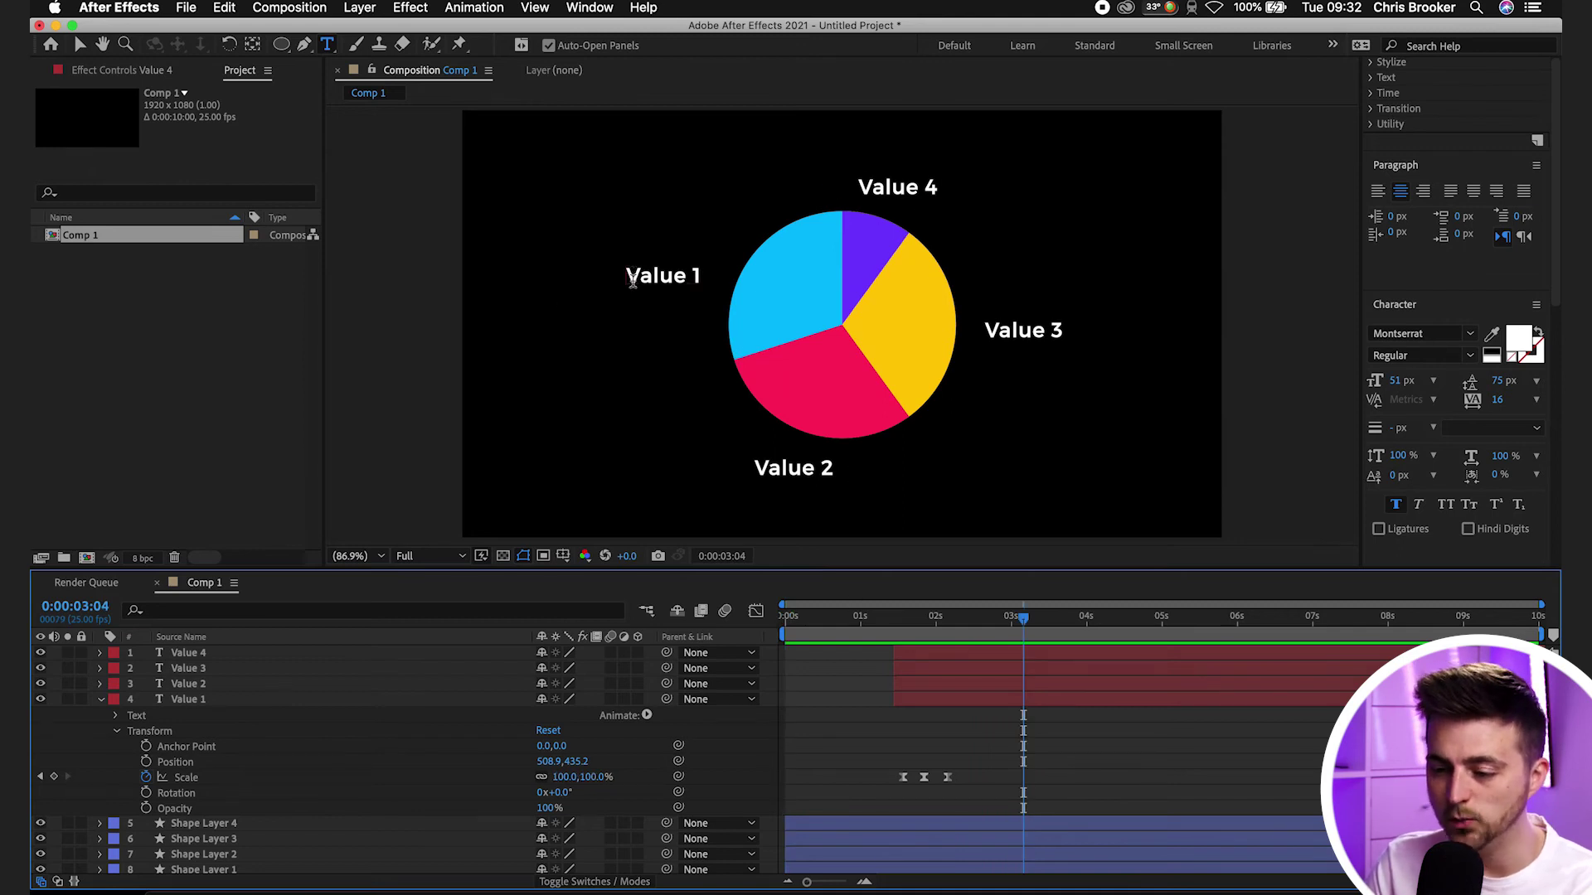
- Stagger the Value 2, Value 3 and Value 4 layers so each starts a few frames after the previous one, and preview the result
{"action": "left_click", "coordinate": [938, 702]}
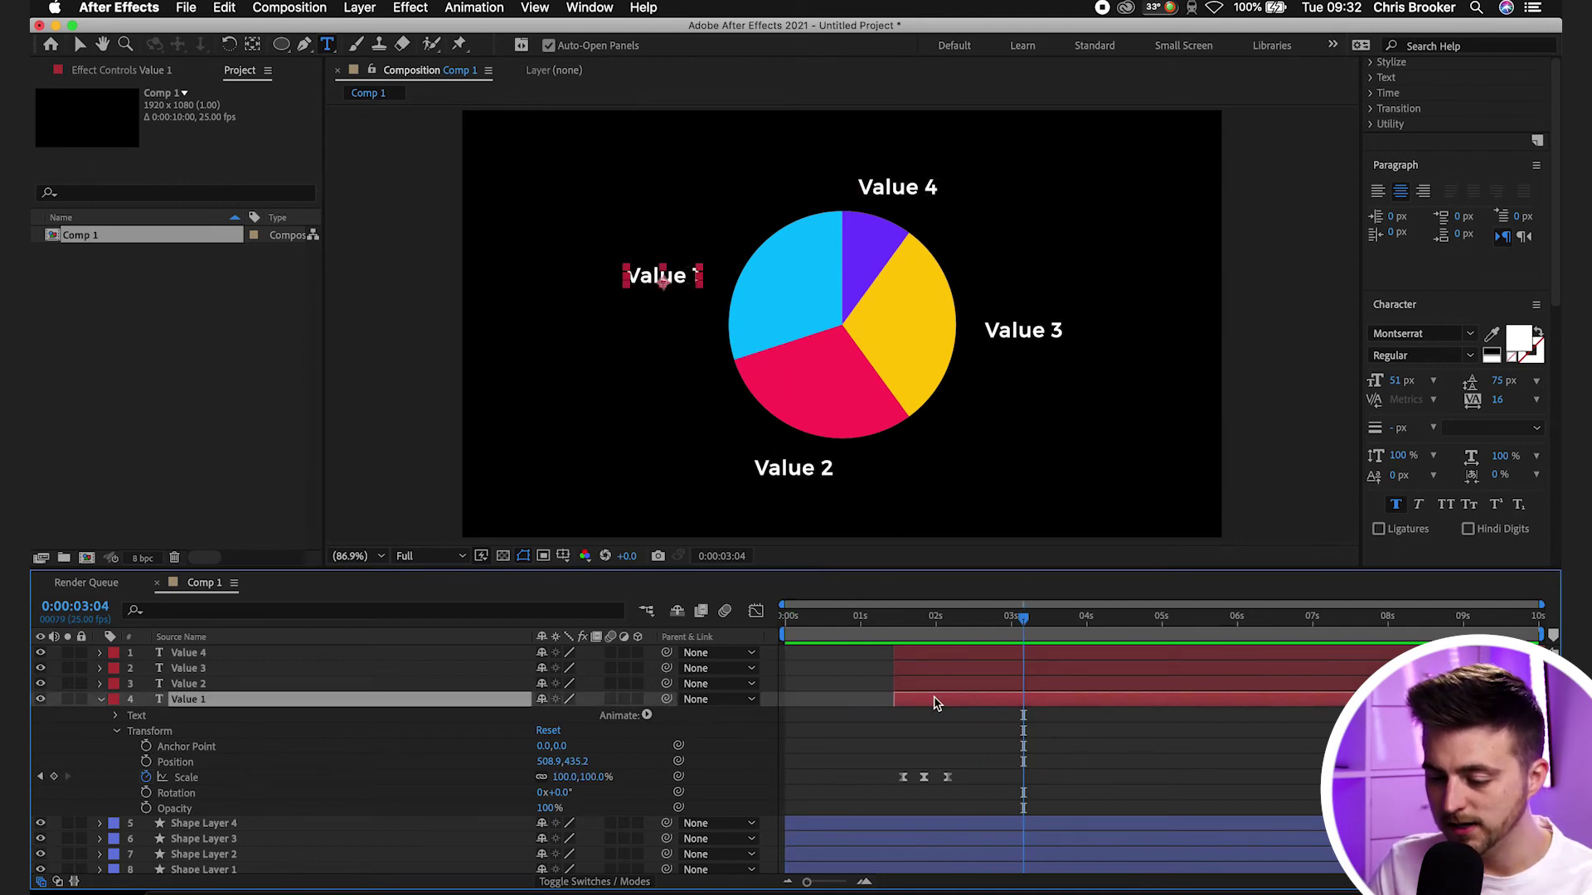
{"action": "left_click_drag", "start_coordinate": [923, 690], "coordinate": [971, 652]}
{"action": "left_click", "coordinate": [935, 652]}
{"action": "left_click_drag", "start_coordinate": [936, 620], "coordinate": [847, 623]}
{"action": "key", "text": "space"}
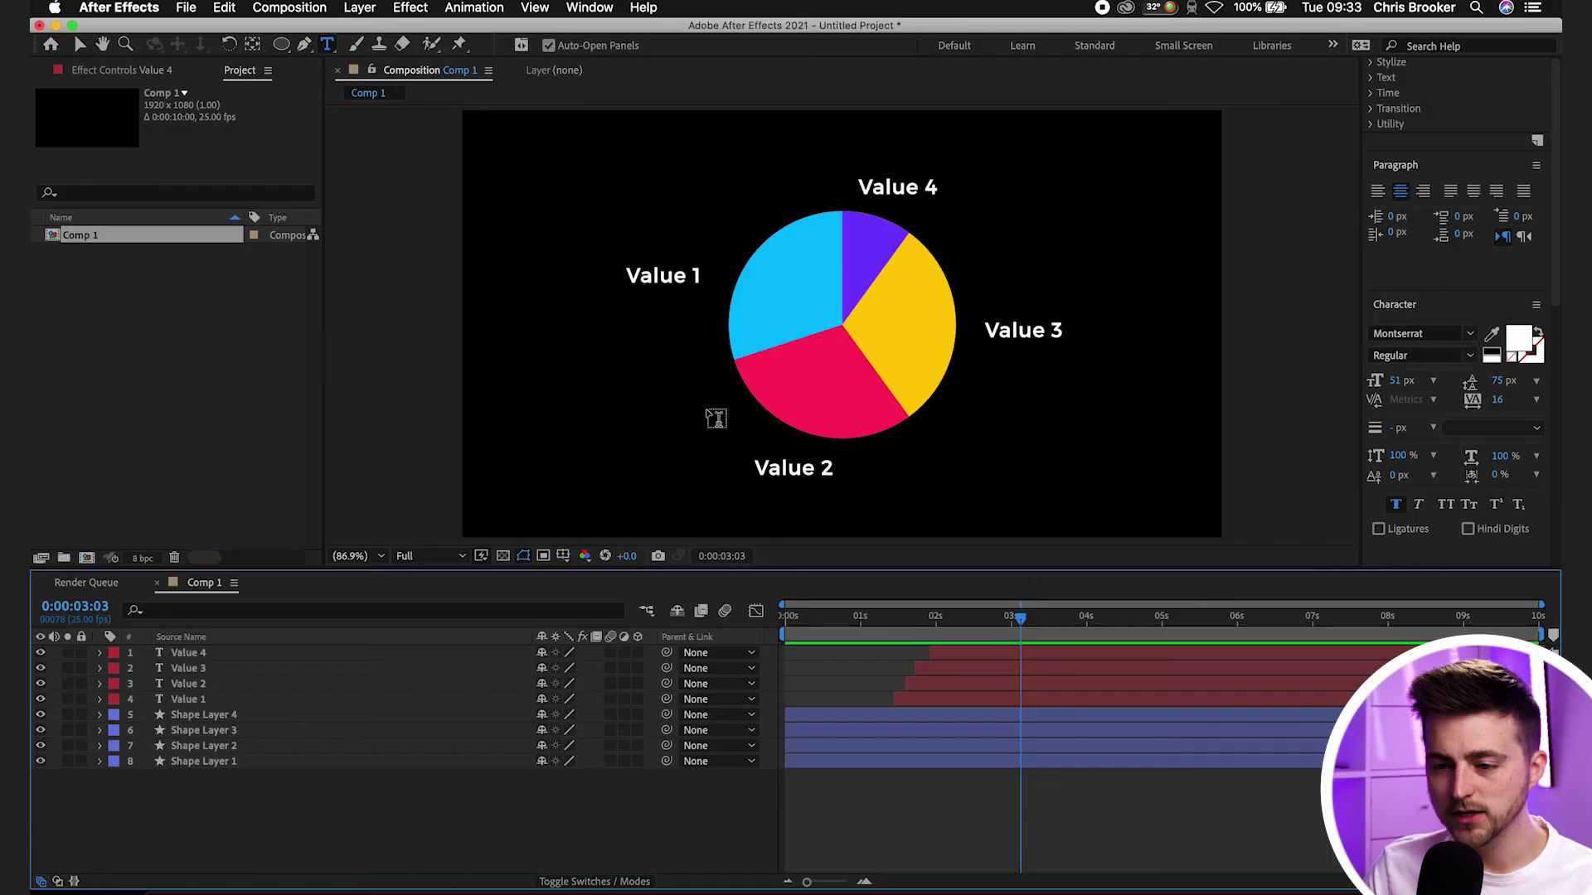
- Add a null object to the composition
{"action": "left_click", "coordinate": [360, 7]}
{"action": "mouse_move", "coordinate": [382, 31]}
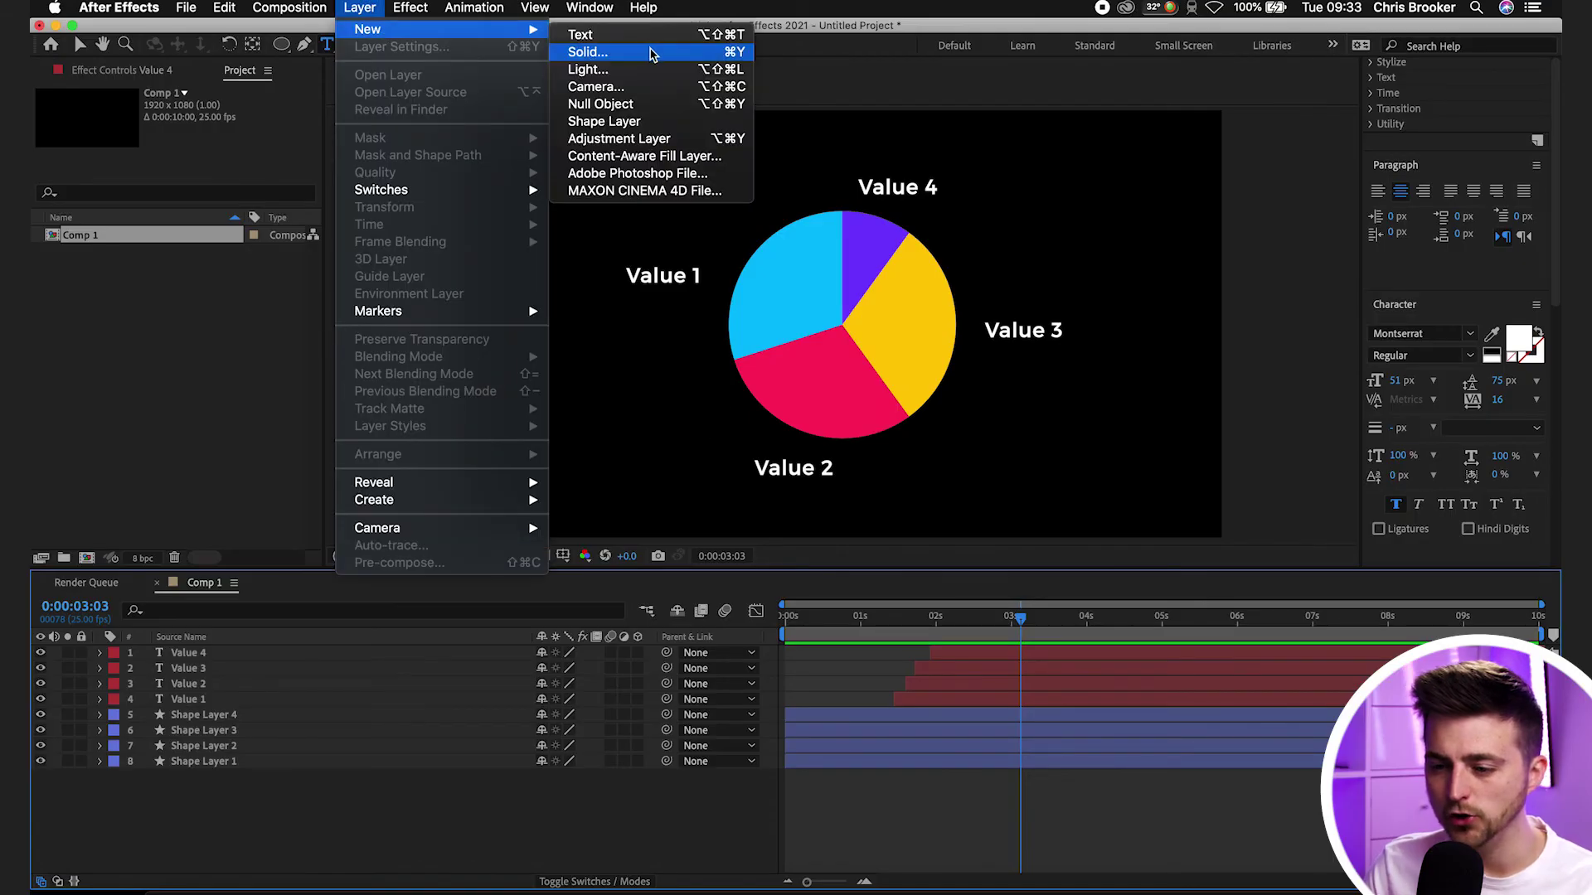
{"action": "left_click", "coordinate": [599, 103]}
- Parent all four Value text layers and all four shape layers to Null 1
{"action": "left_click_drag", "start_coordinate": [284, 817], "coordinate": [201, 673]}
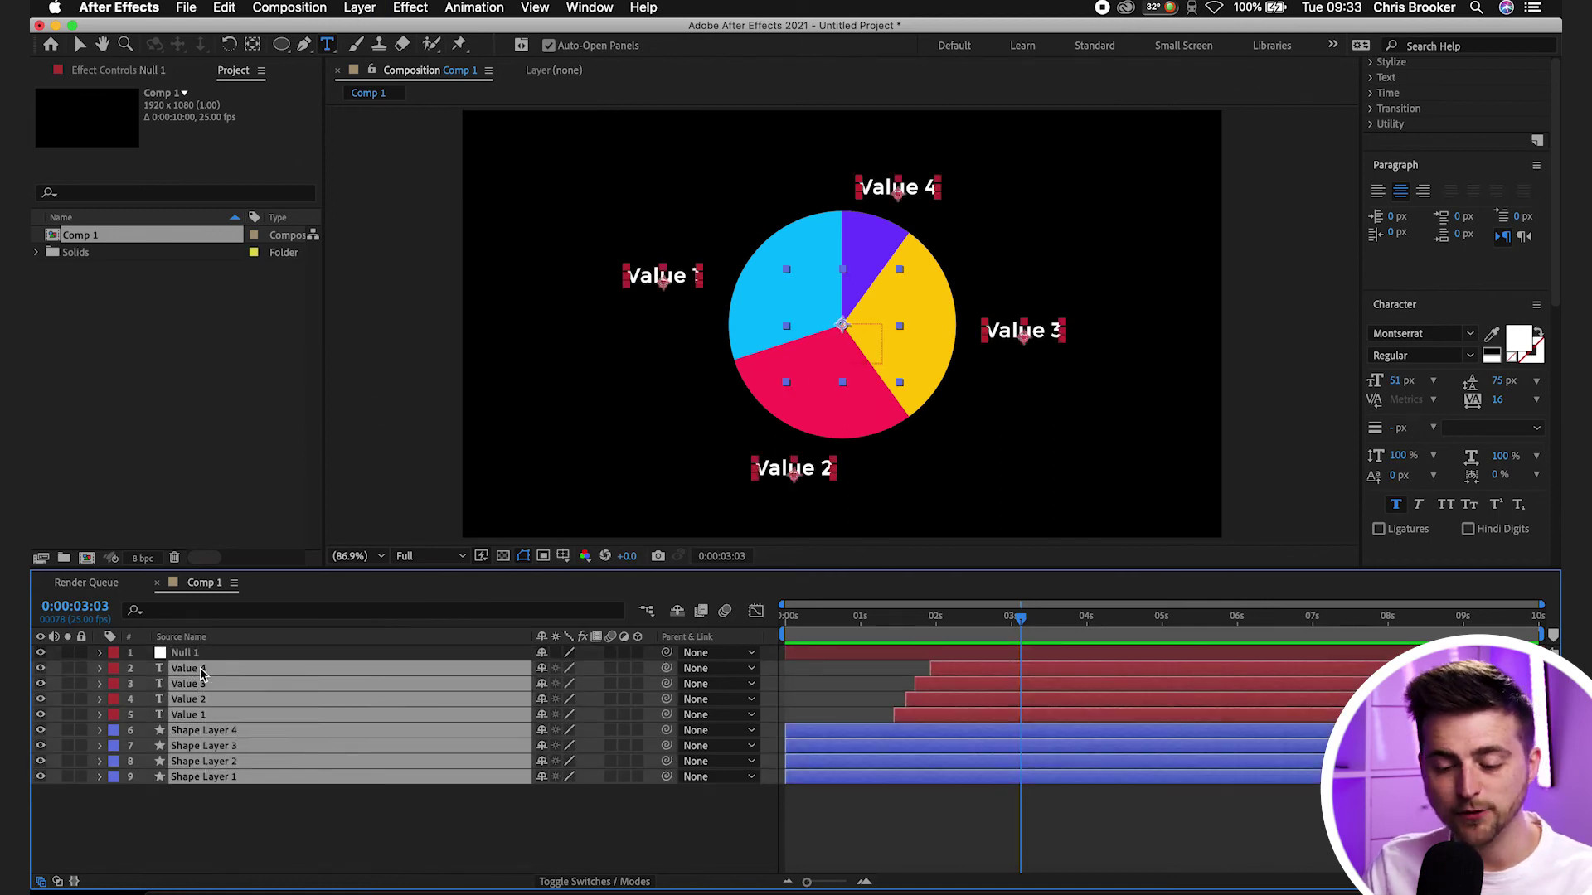
{"action": "key", "text": "F4"}
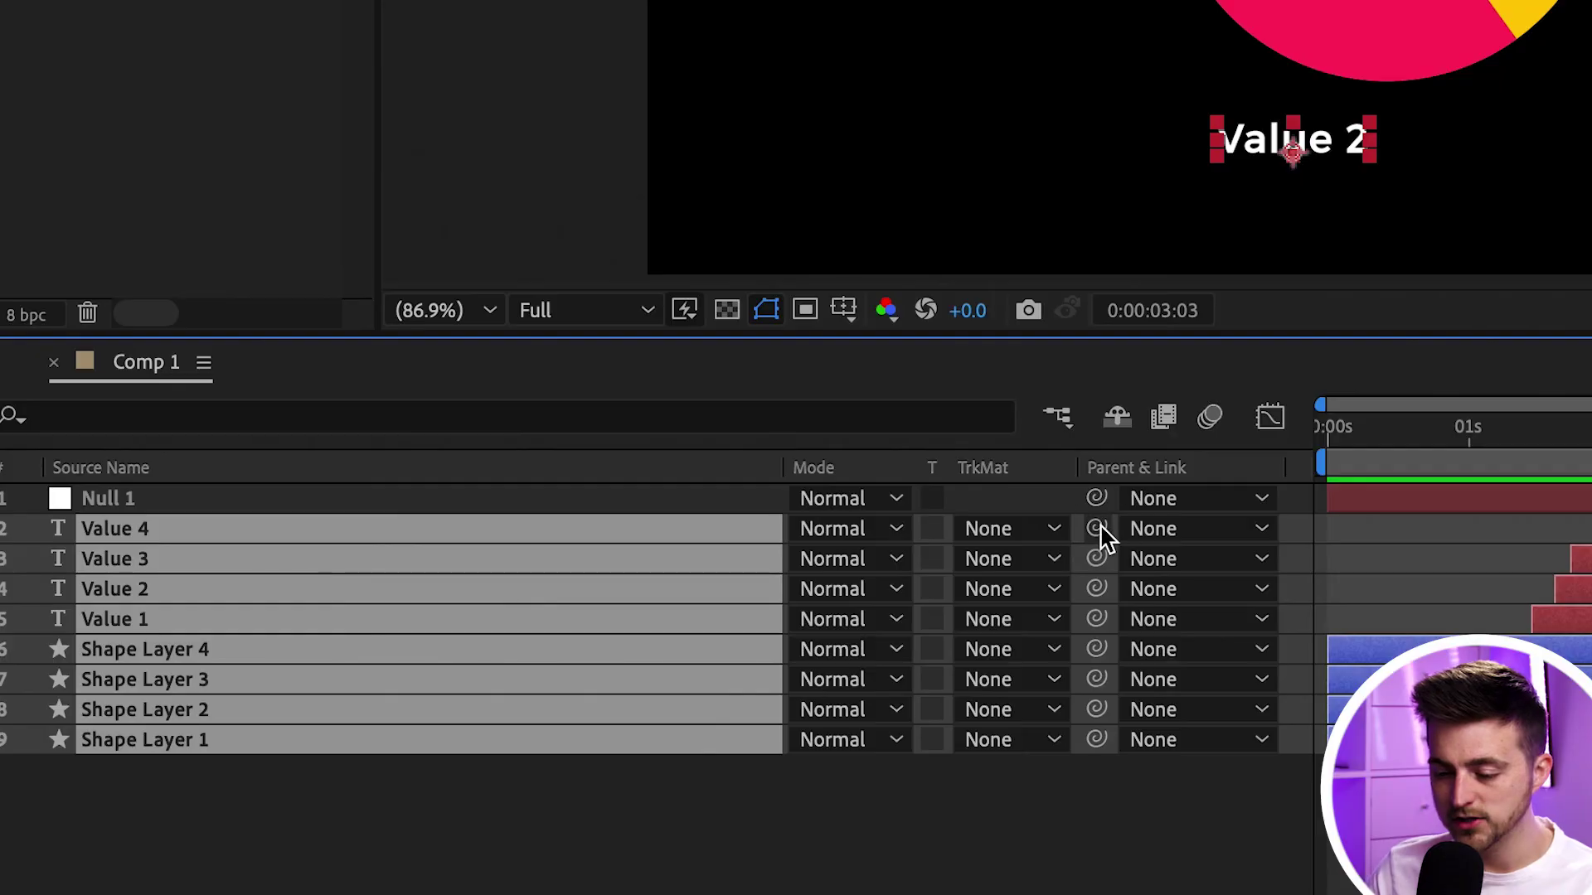
{"action": "left_click_drag", "start_coordinate": [1097, 528], "coordinate": [516, 493]}
- Reveal the Transform properties of the Null 1 layer
{"action": "left_click", "coordinate": [485, 539]}
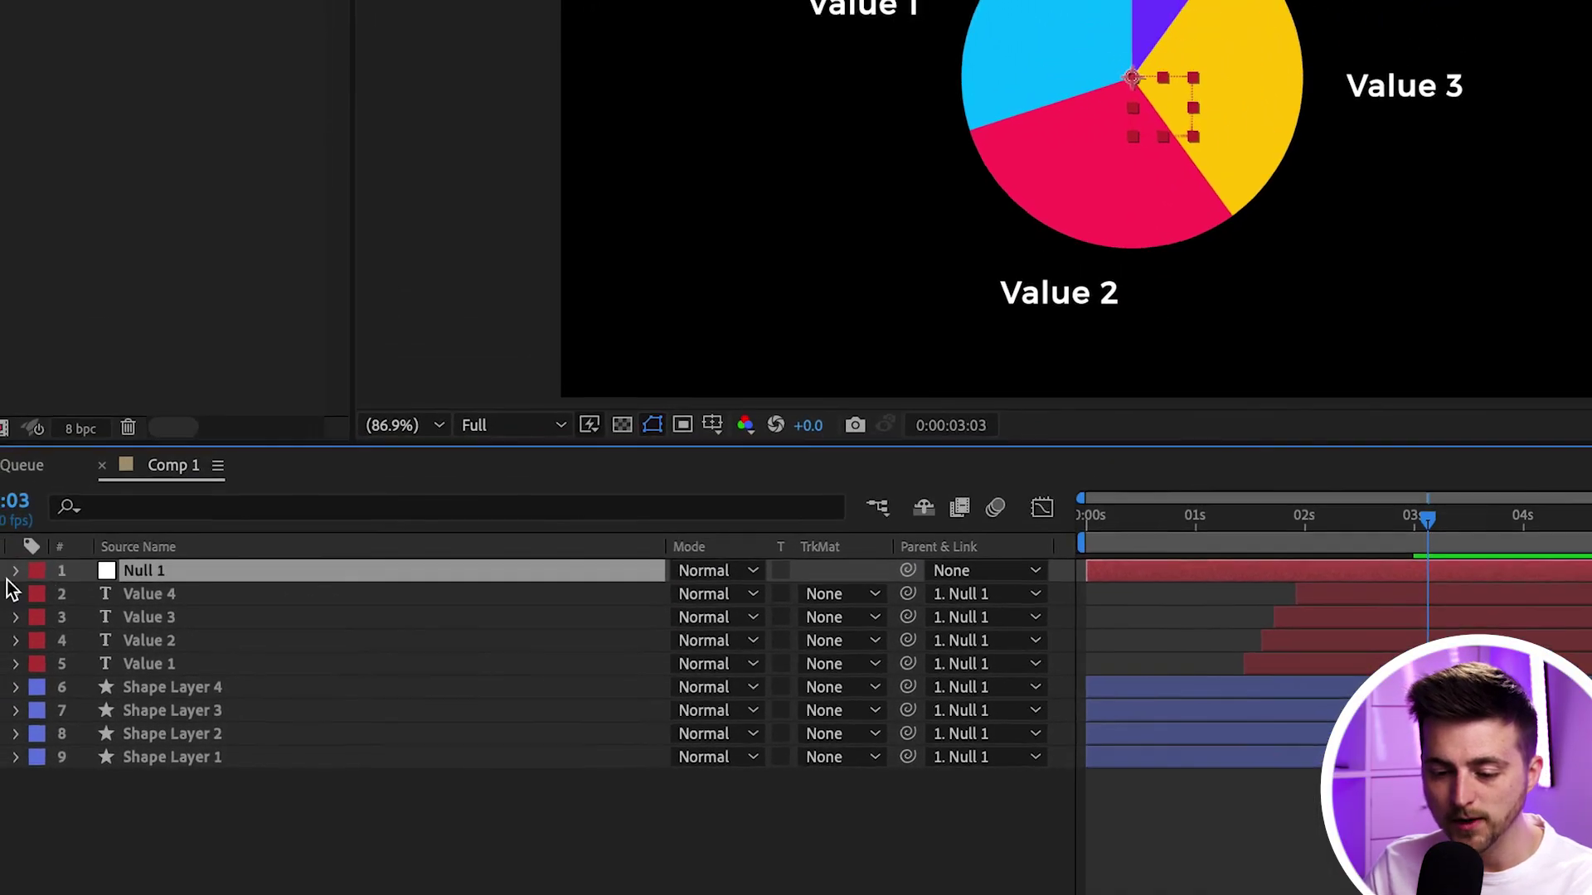
{"action": "left_click", "coordinate": [52, 605]}
{"action": "left_click", "coordinate": [69, 624]}
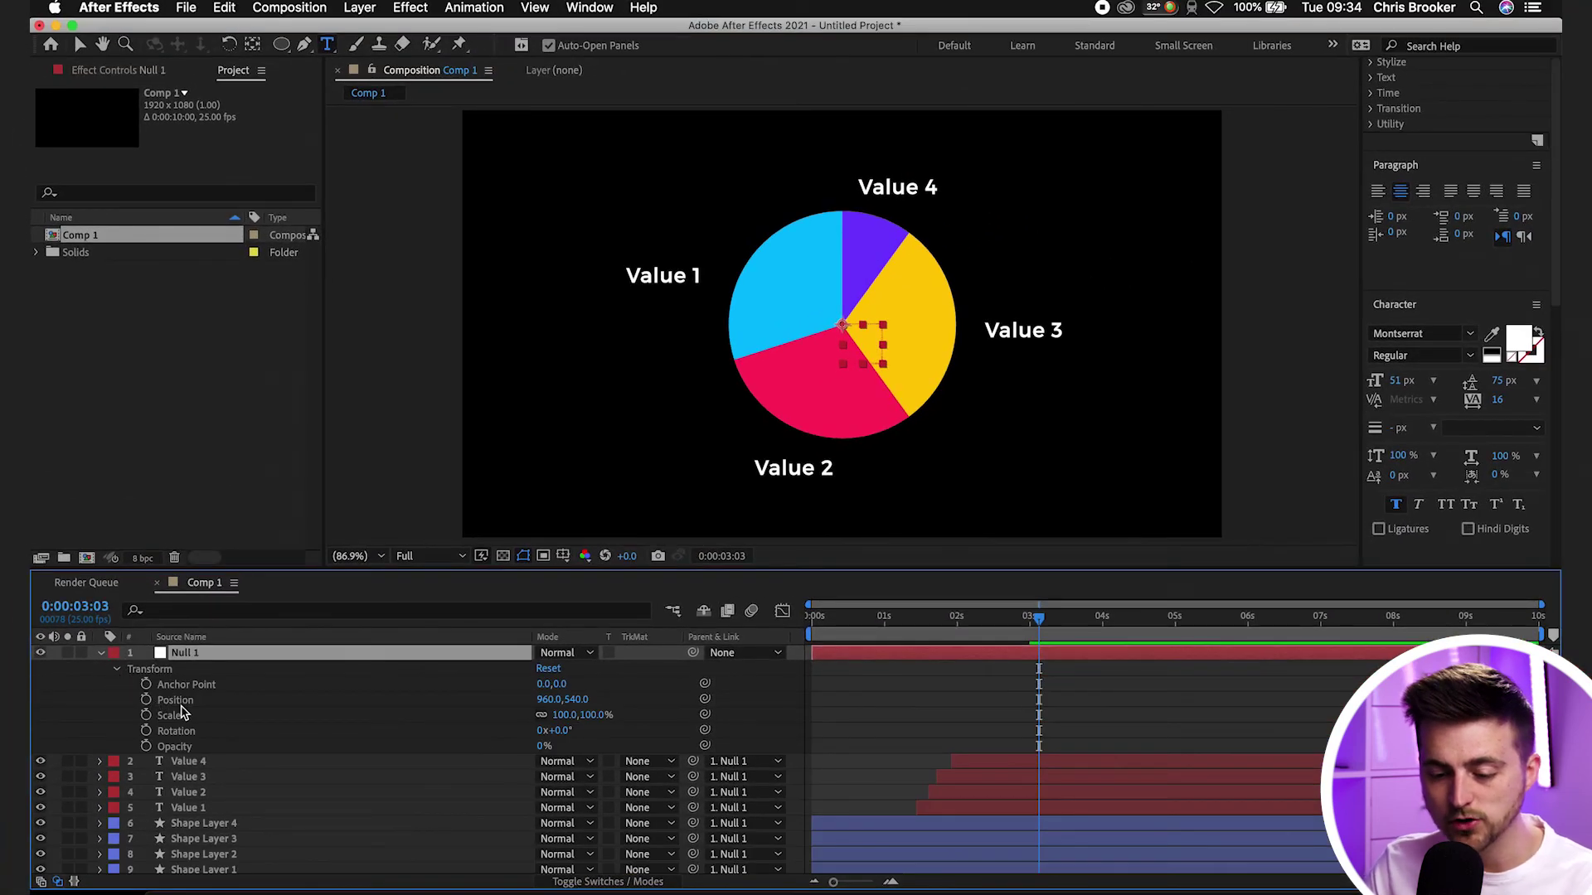
- Scale Null 1 to 70% and preview the animation from the start
{"action": "left_click", "coordinate": [151, 667]}
{"action": "mouse_move", "coordinate": [567, 718]}
{"action": "left_mouse_down"}
{"action": "mouse_move", "coordinate": [525, 714]}
{"action": "mouse_move", "coordinate": [539, 714]}
{"action": "left_mouse_up"}
{"action": "left_click_drag", "start_coordinate": [1039, 618], "coordinate": [735, 646]}
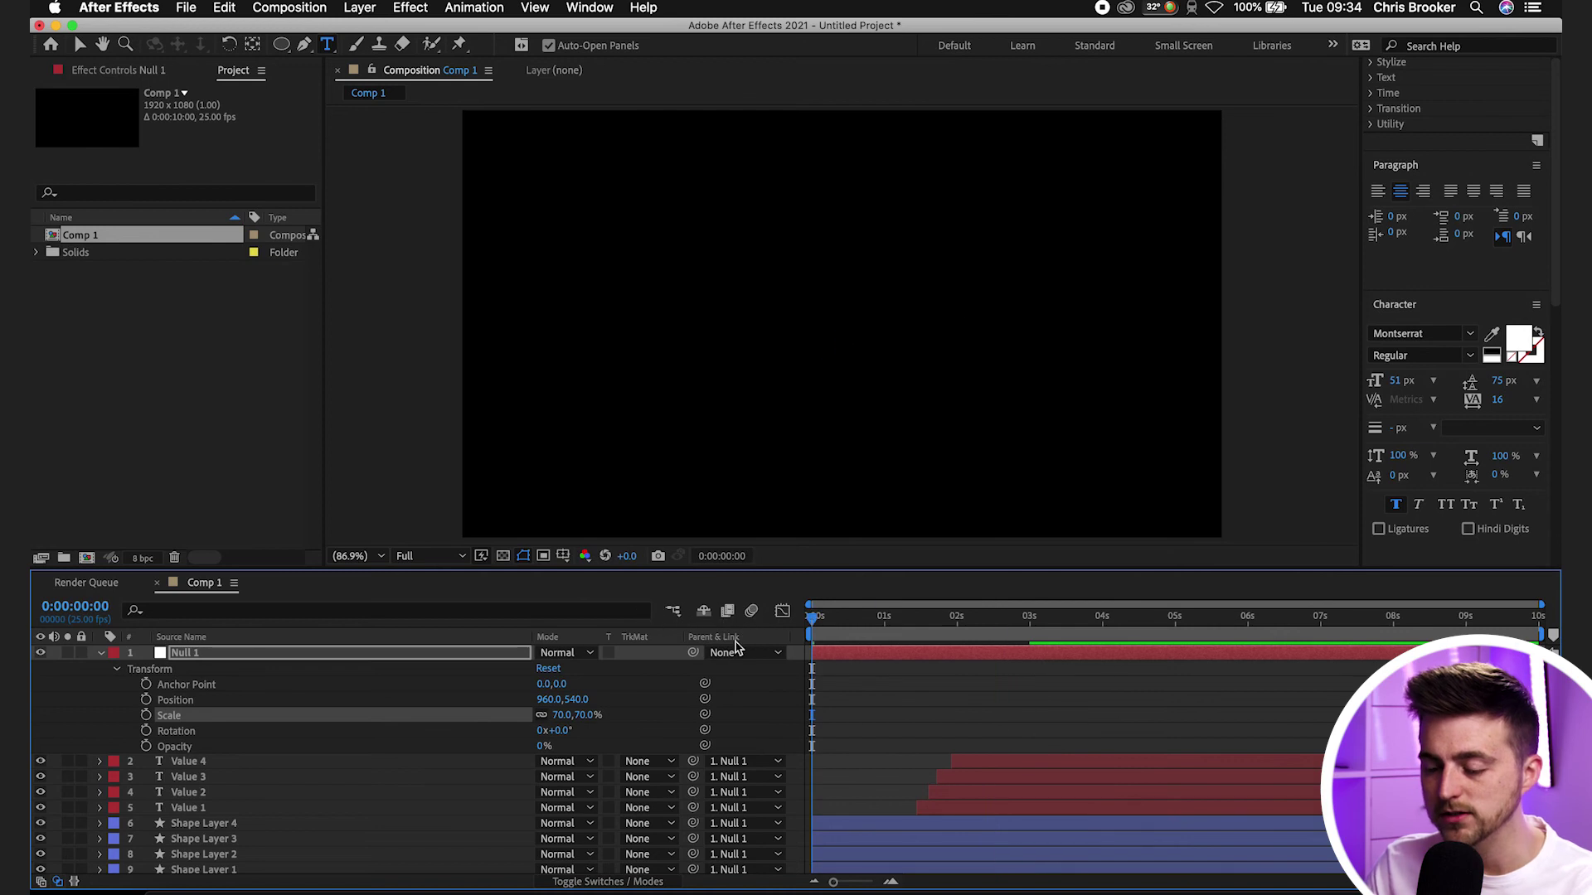
{"action": "key", "text": "space"}
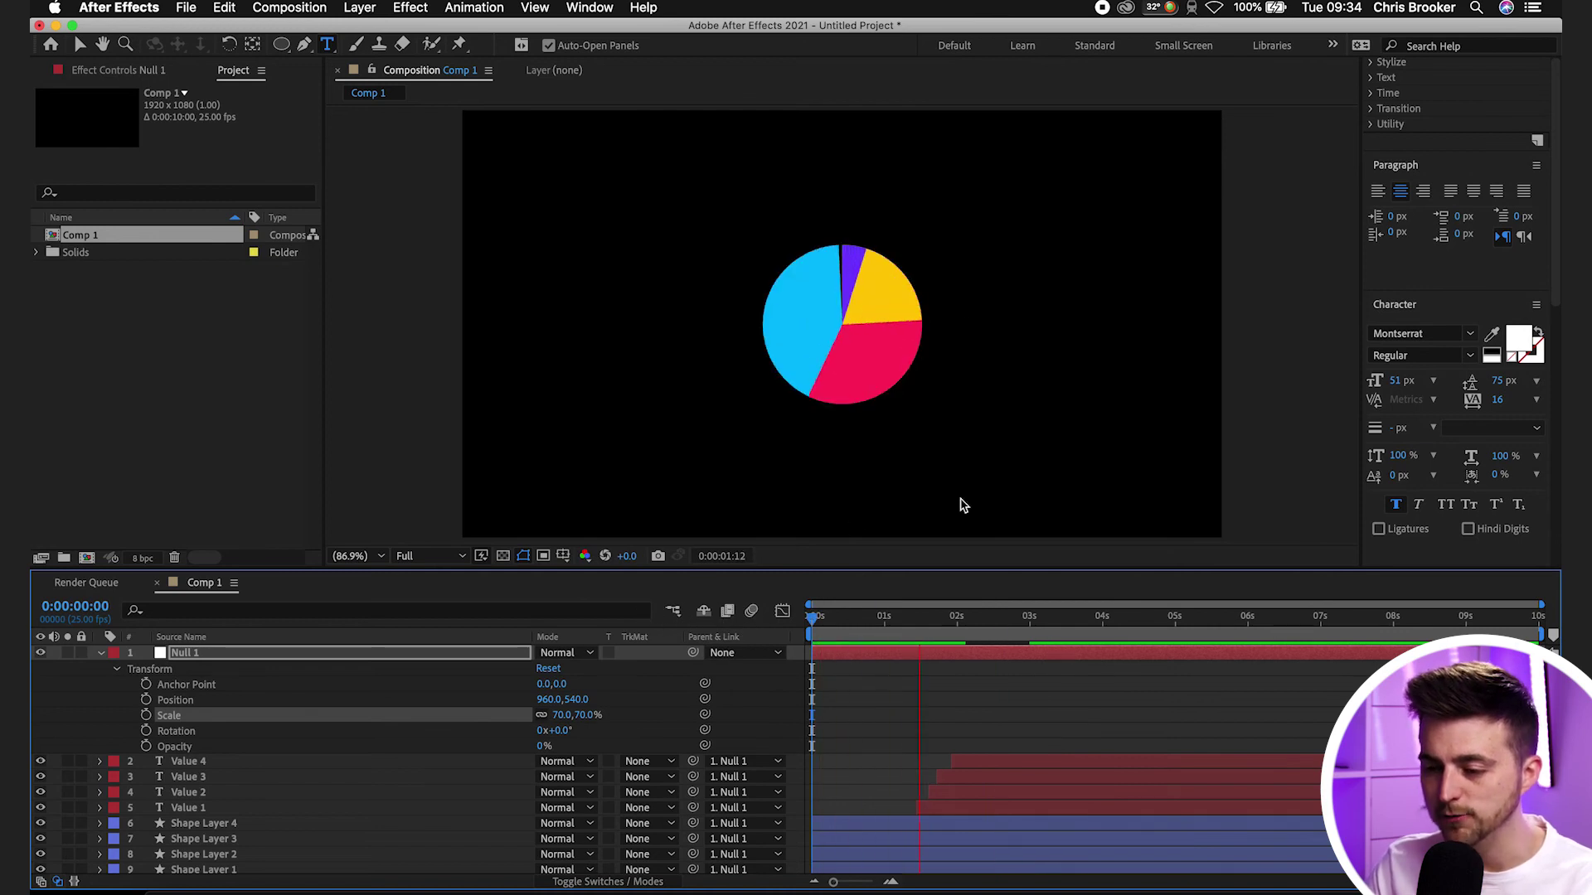
{"action": "key", "text": "space"}
- Set the position of Null 1 to 523, 324 and preview the relocated chart from the start
{"action": "left_click_drag", "start_coordinate": [551, 700], "coordinate": [259, 701]}
{"action": "left_click_drag", "start_coordinate": [577, 700], "coordinate": [457, 705]}
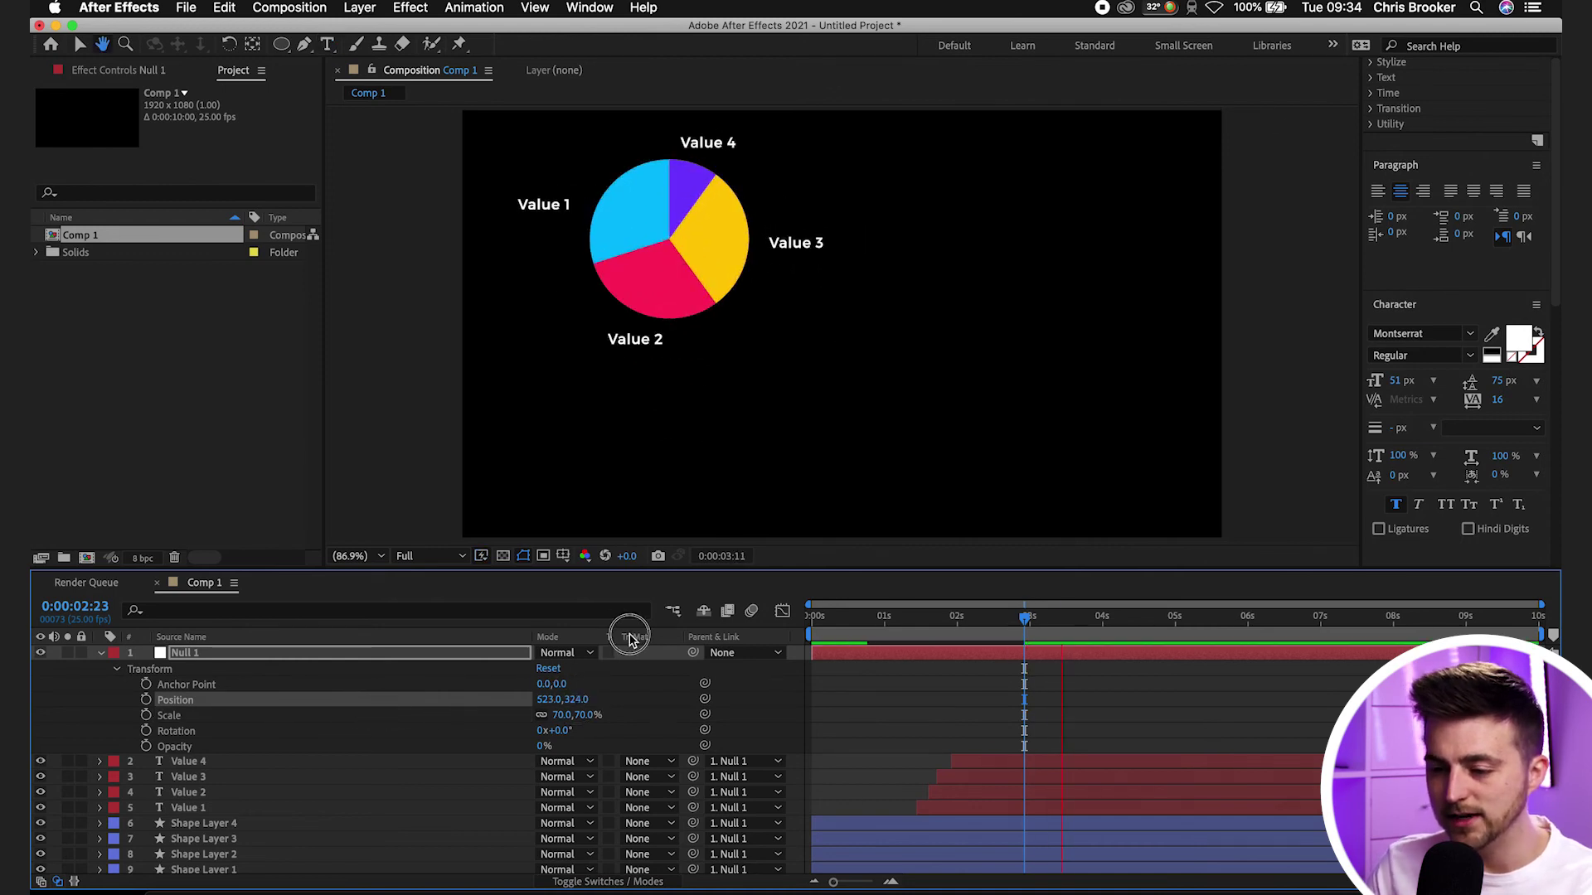
{"action": "key", "text": "Home"}
{"action": "key", "text": "space"}
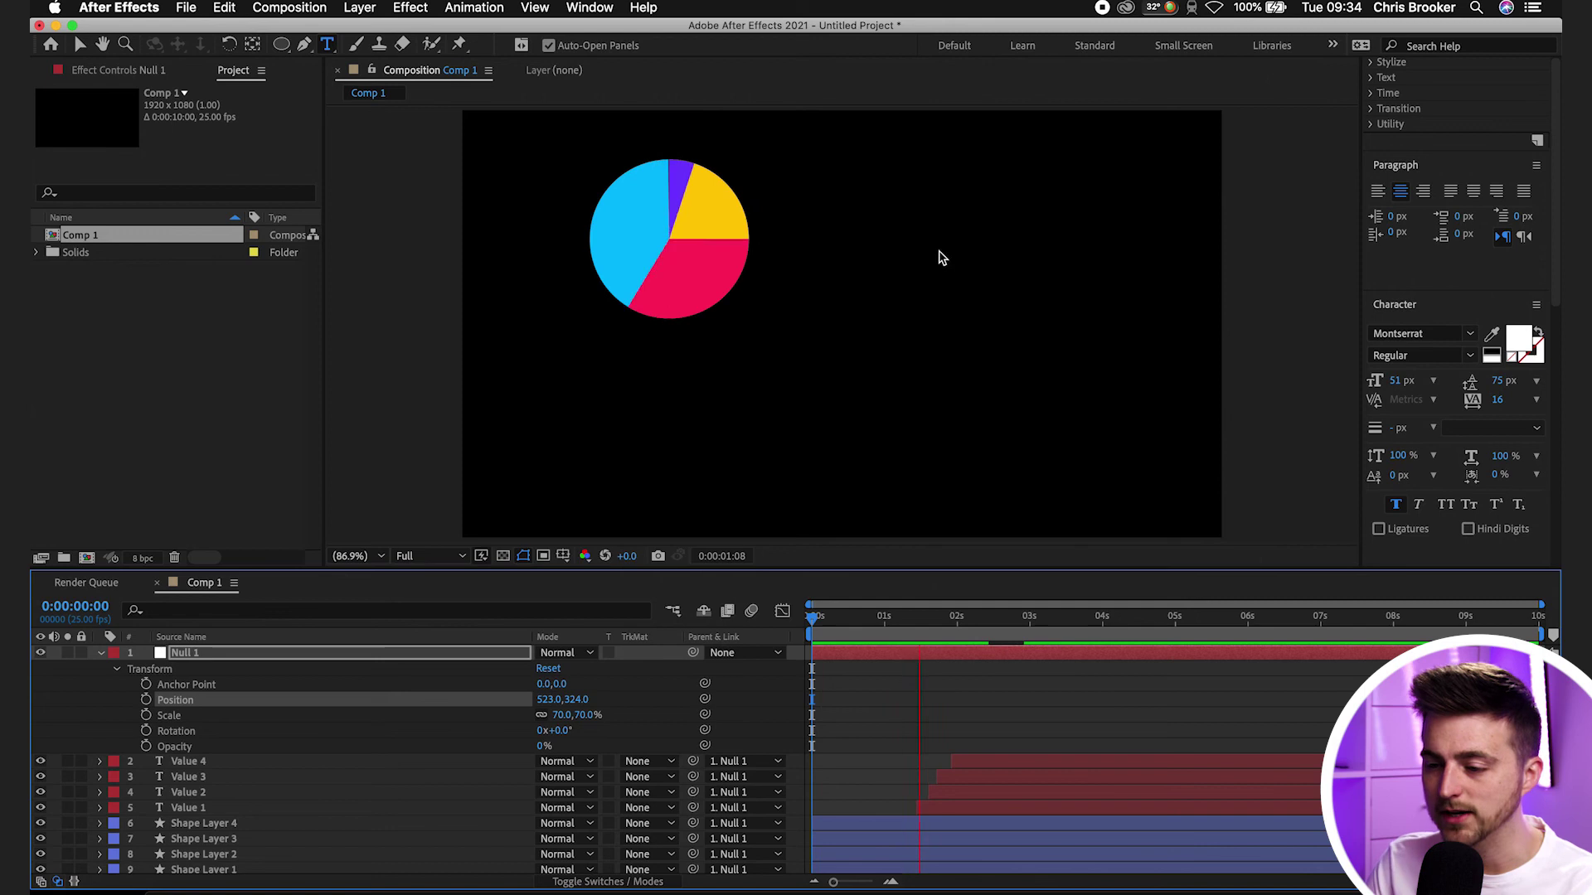
{"action": "key", "text": "space"}
- Undo the position and scale changes on Null 1 and replay the animation from the start
{"action": "key", "text": "super+Home"}
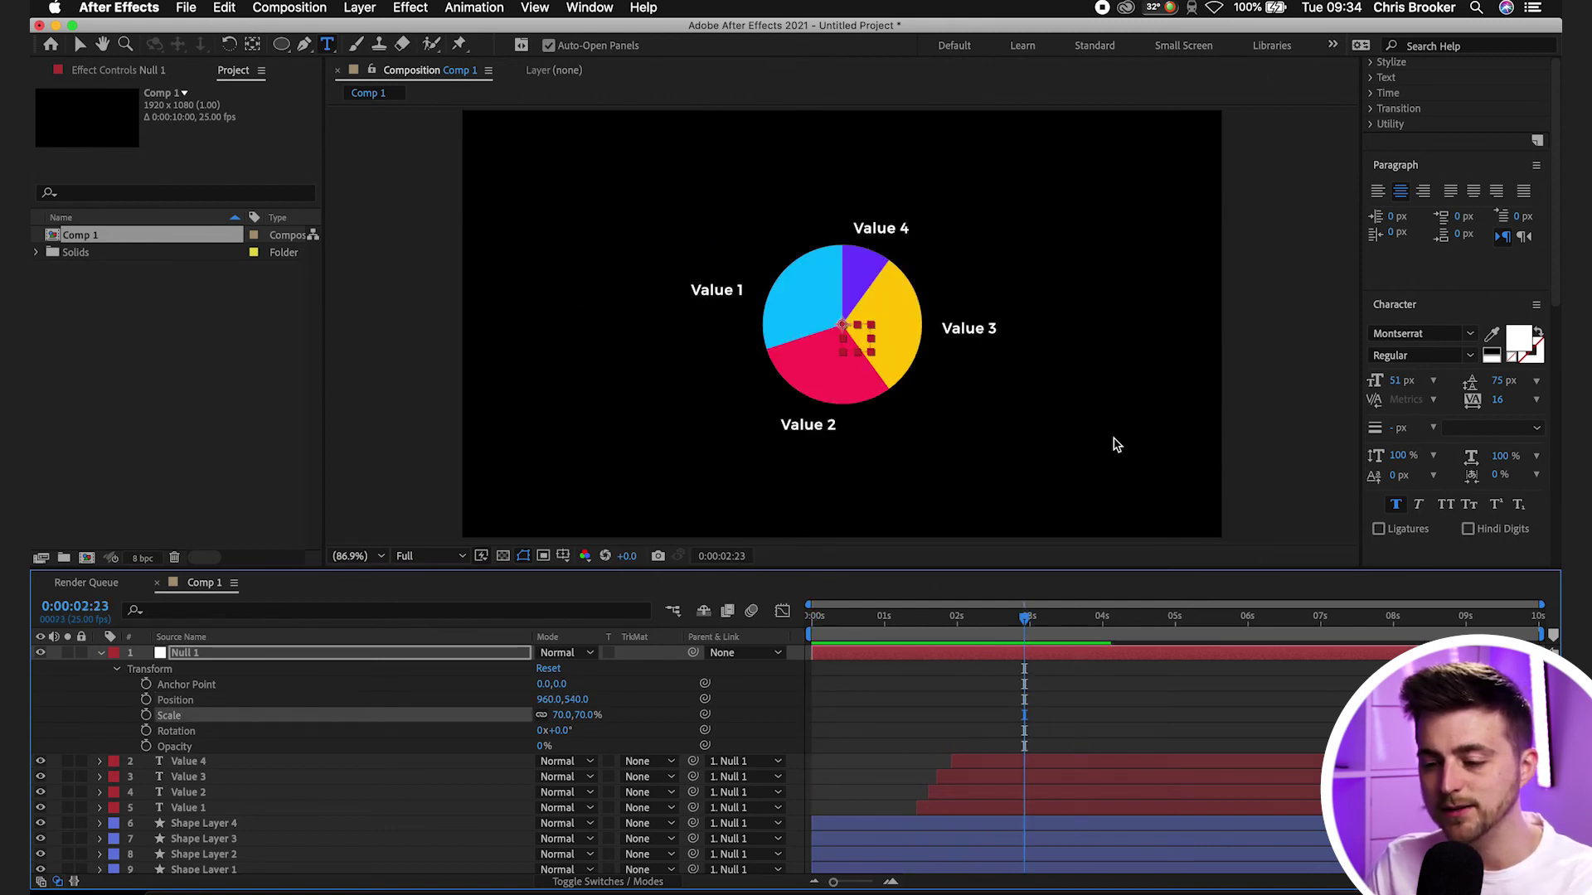
{"action": "key", "text": "super+z"}
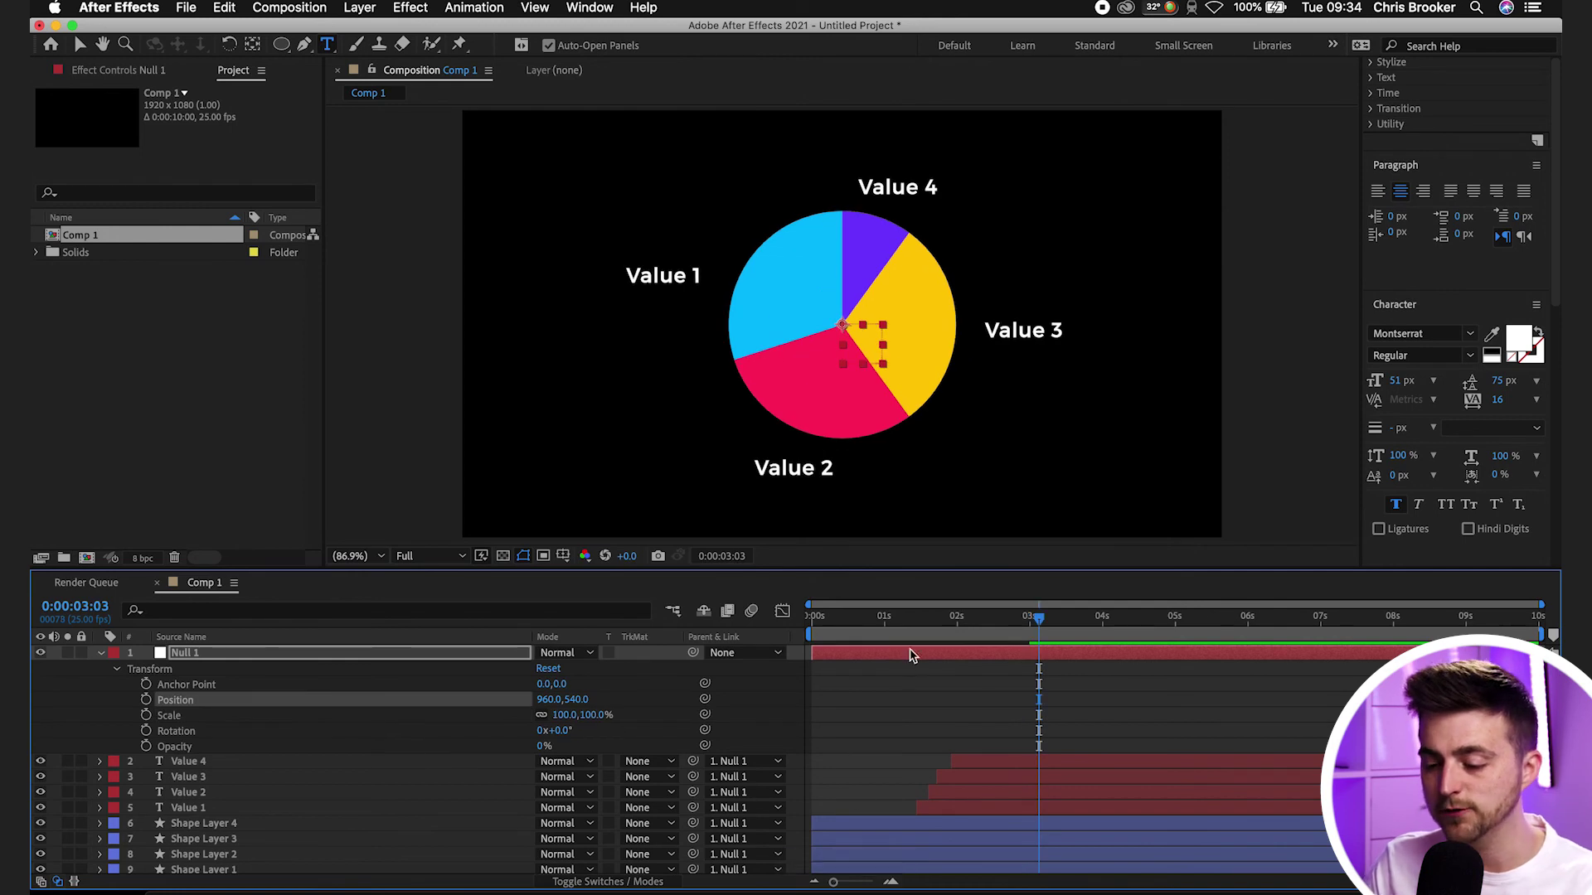
{"action": "key", "text": "Home"}
{"action": "key", "text": "space"}
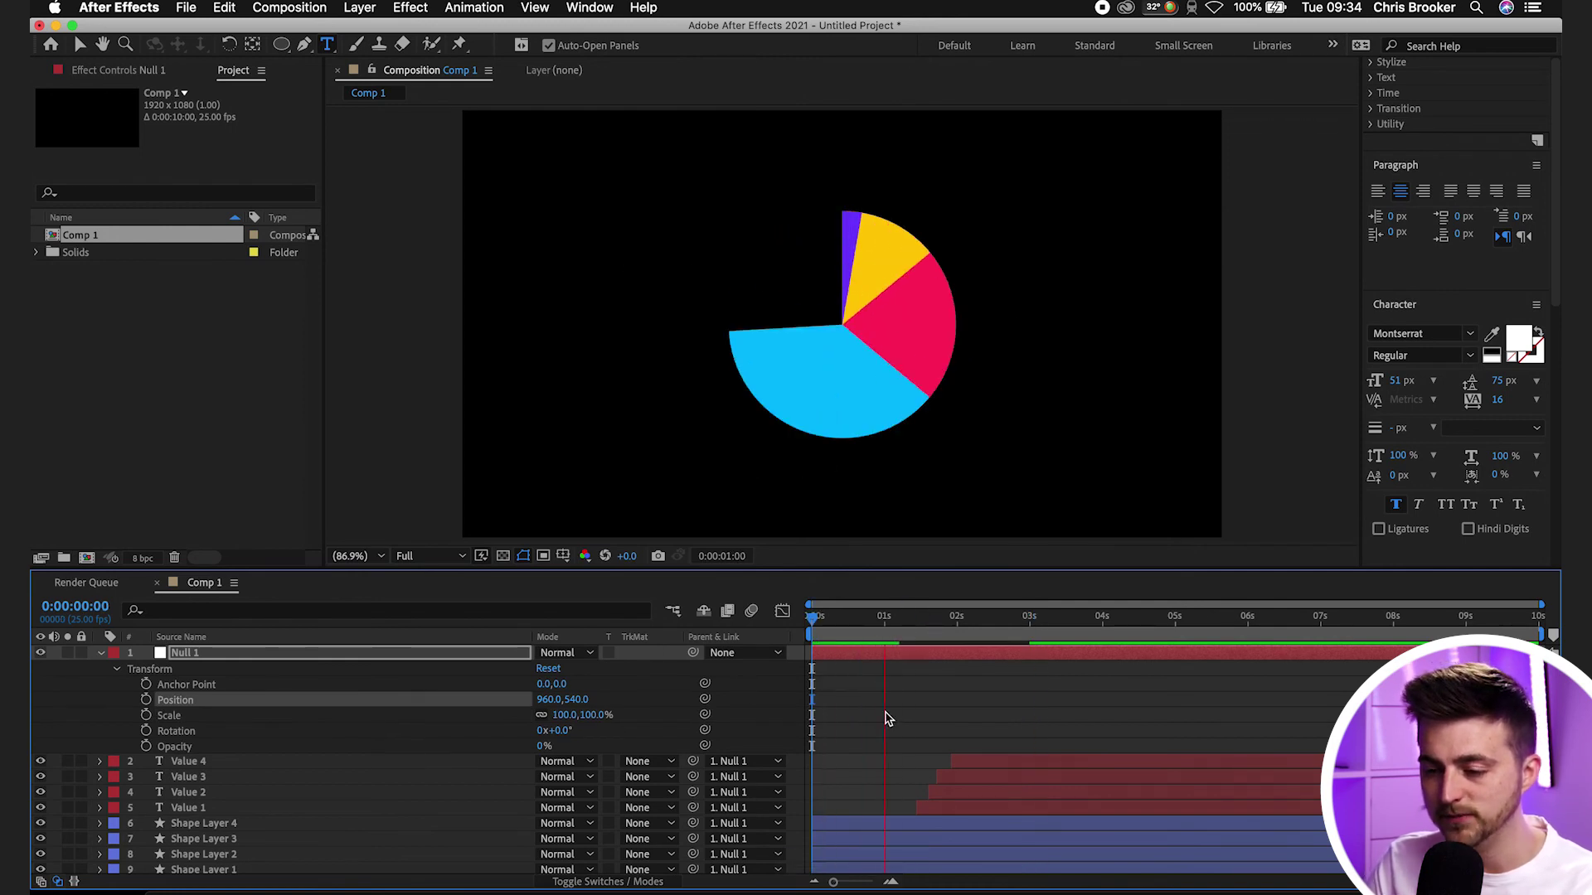
- Turn on the transparency grid for the composition view and return the current time to 0:00:00:00
{"action": "scroll", "coordinate": [735, 736], "scroll_direction": "down", "scroll_amount": 1}
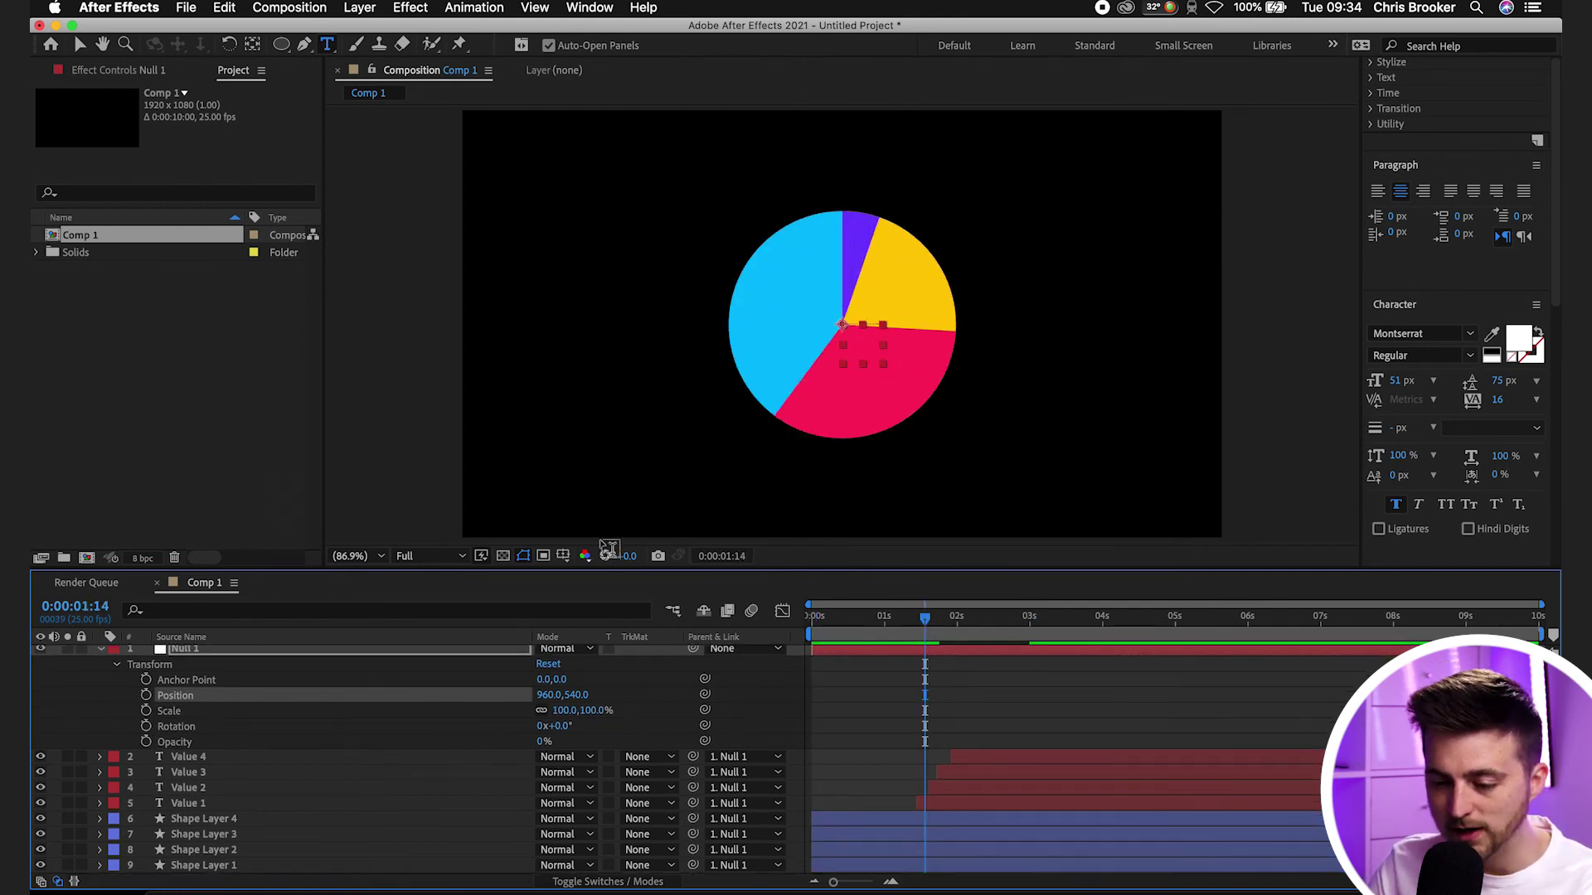
{"action": "left_click", "coordinate": [504, 558]}
{"action": "left_click_drag", "start_coordinate": [950, 618], "coordinate": [753, 618]}
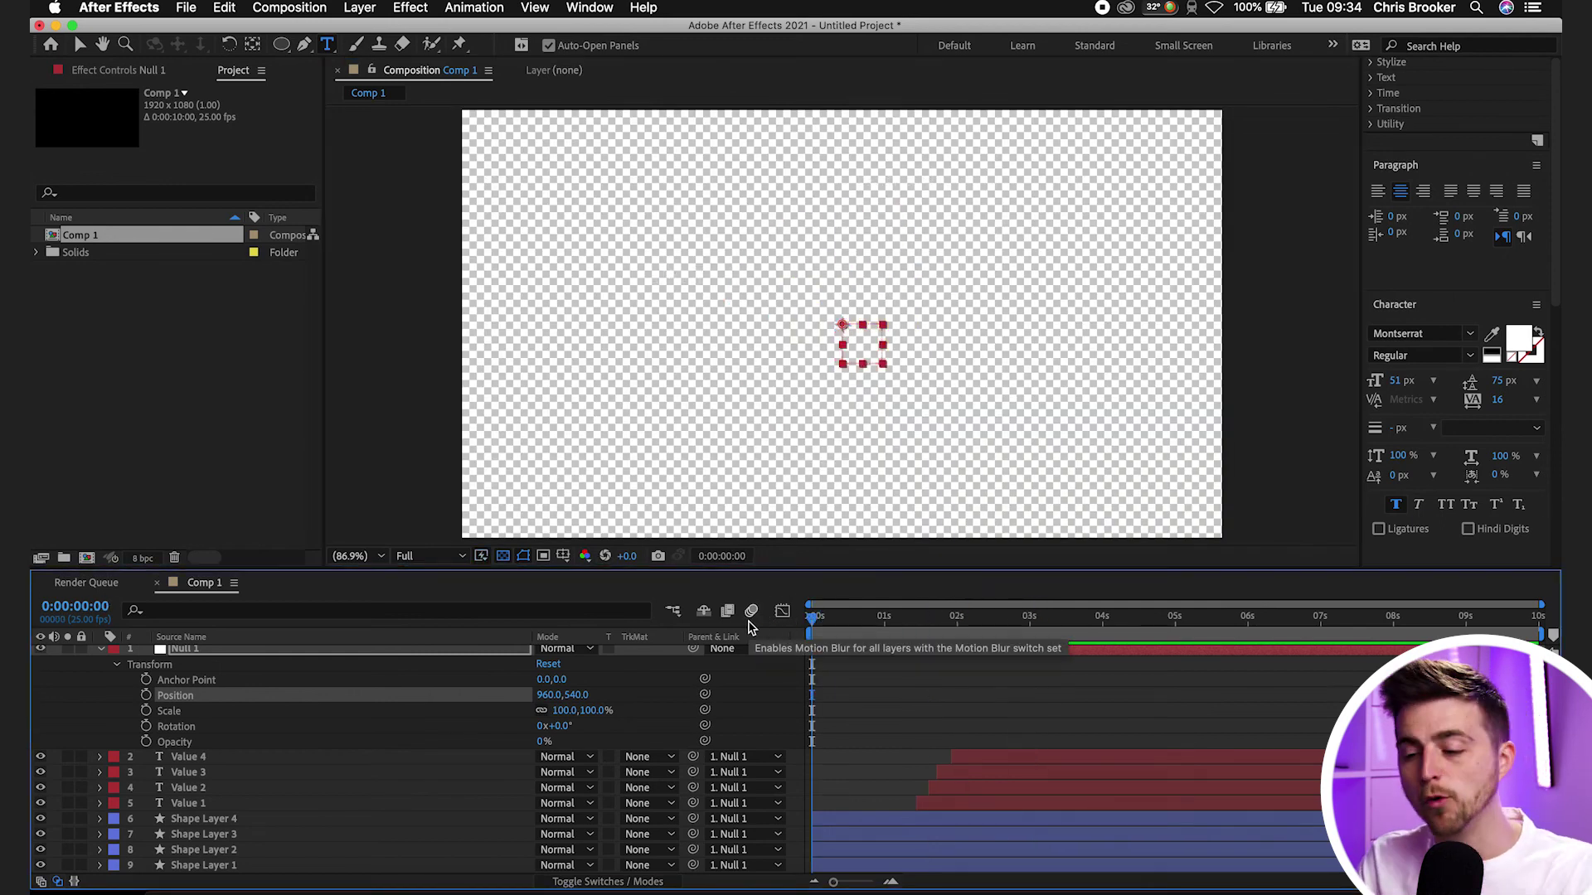
- Show the finished chart at 0:00:03:09, then add Comp 1 to the render queue and accept Best quality, Full resolution render settings
{"action": "left_click", "coordinate": [1060, 624]}
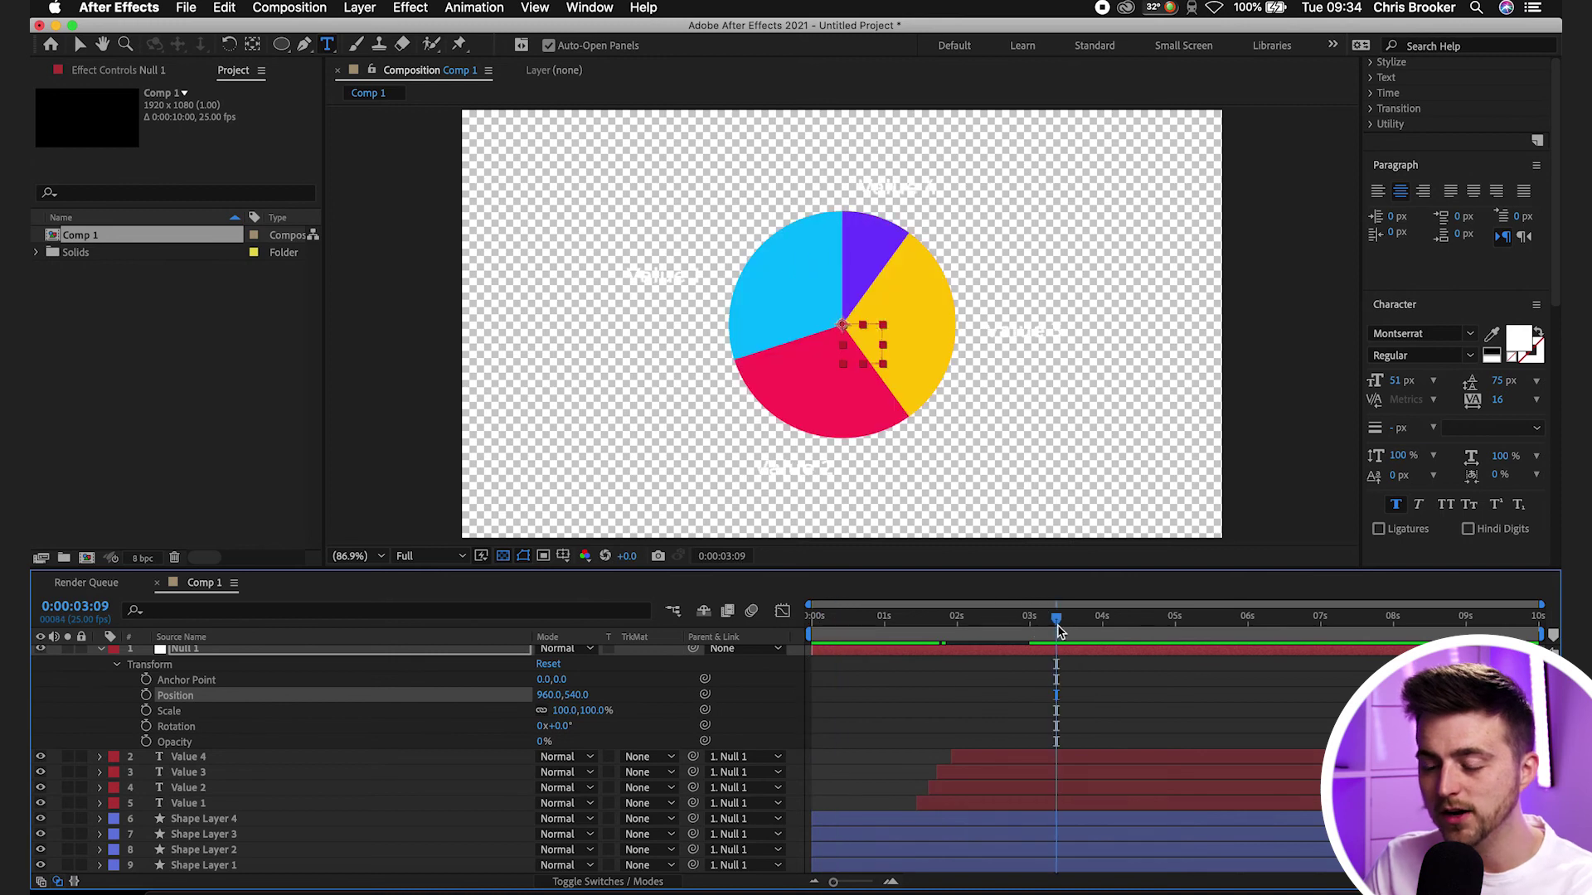
{"action": "left_click", "coordinate": [299, 8]}
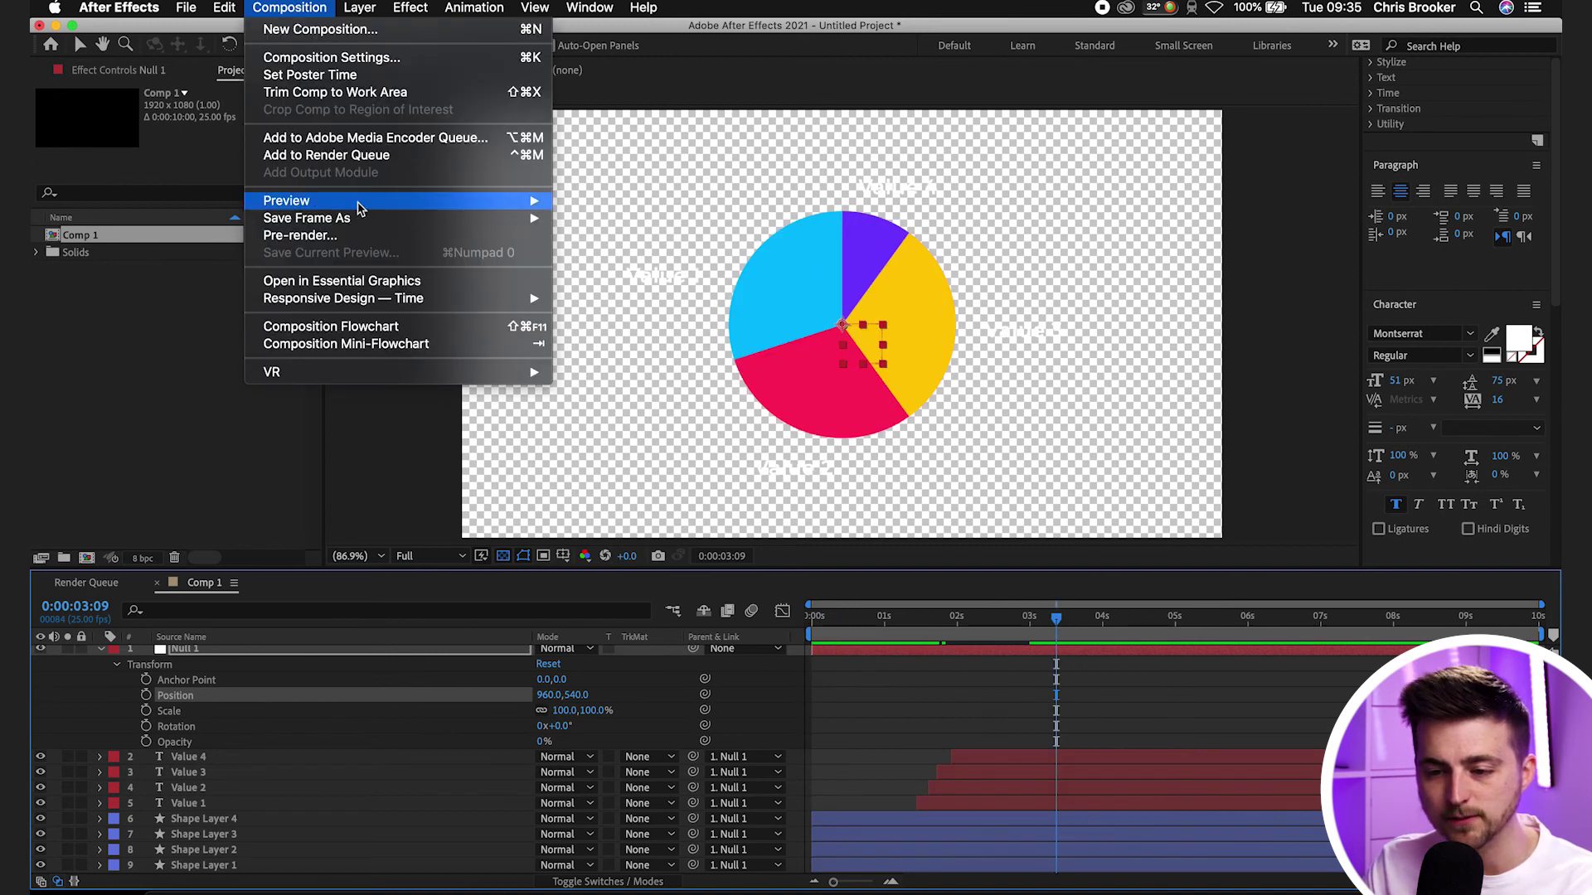
{"action": "left_click", "coordinate": [339, 156]}
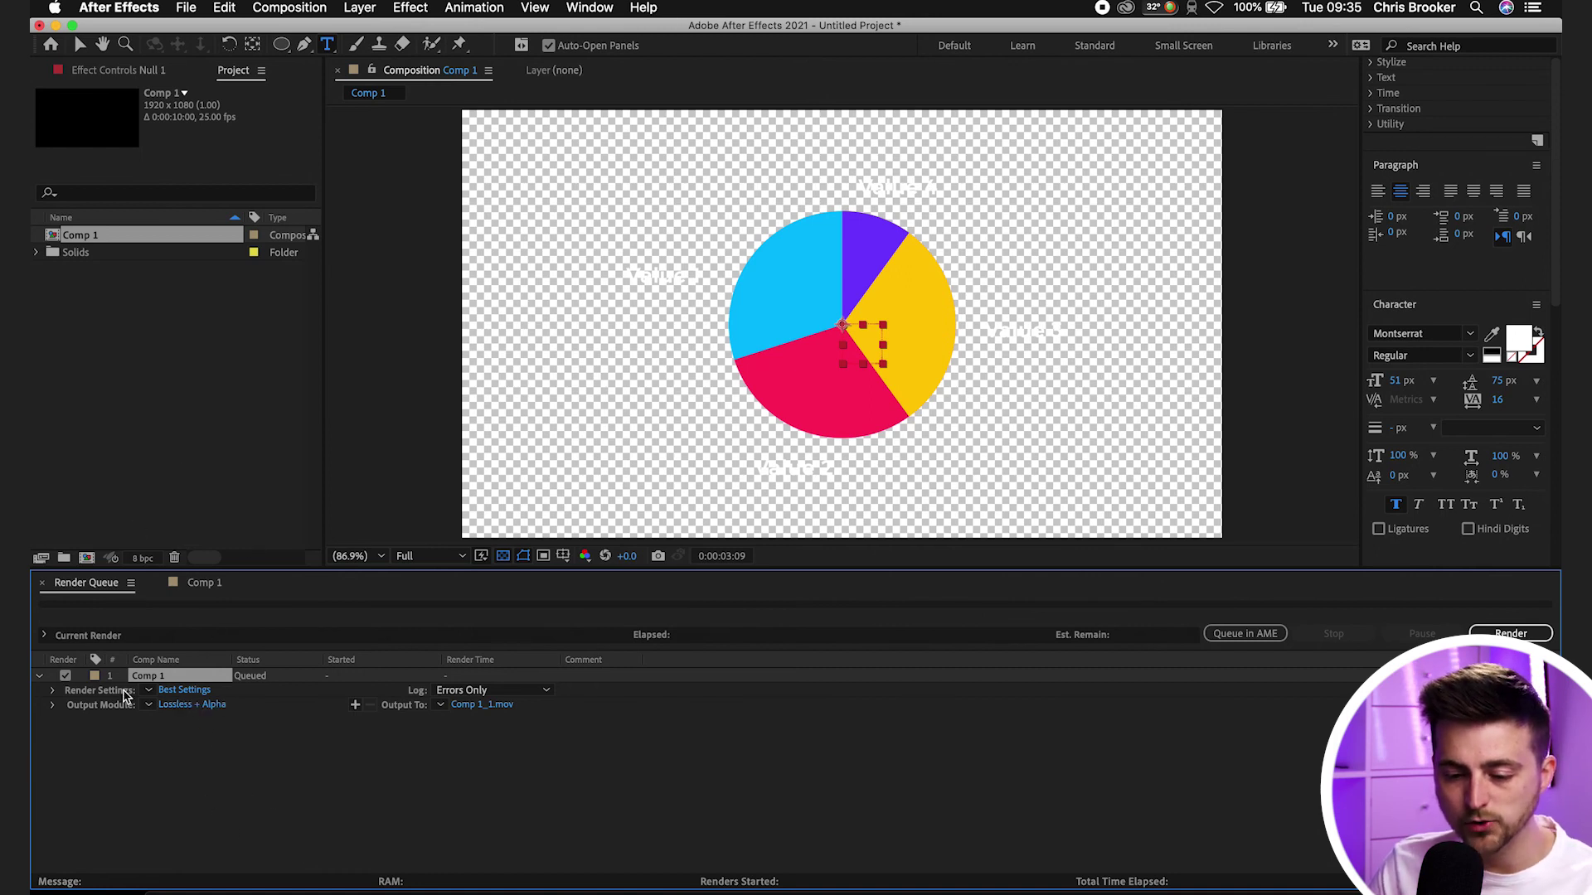
{"action": "left_click", "coordinate": [178, 691]}
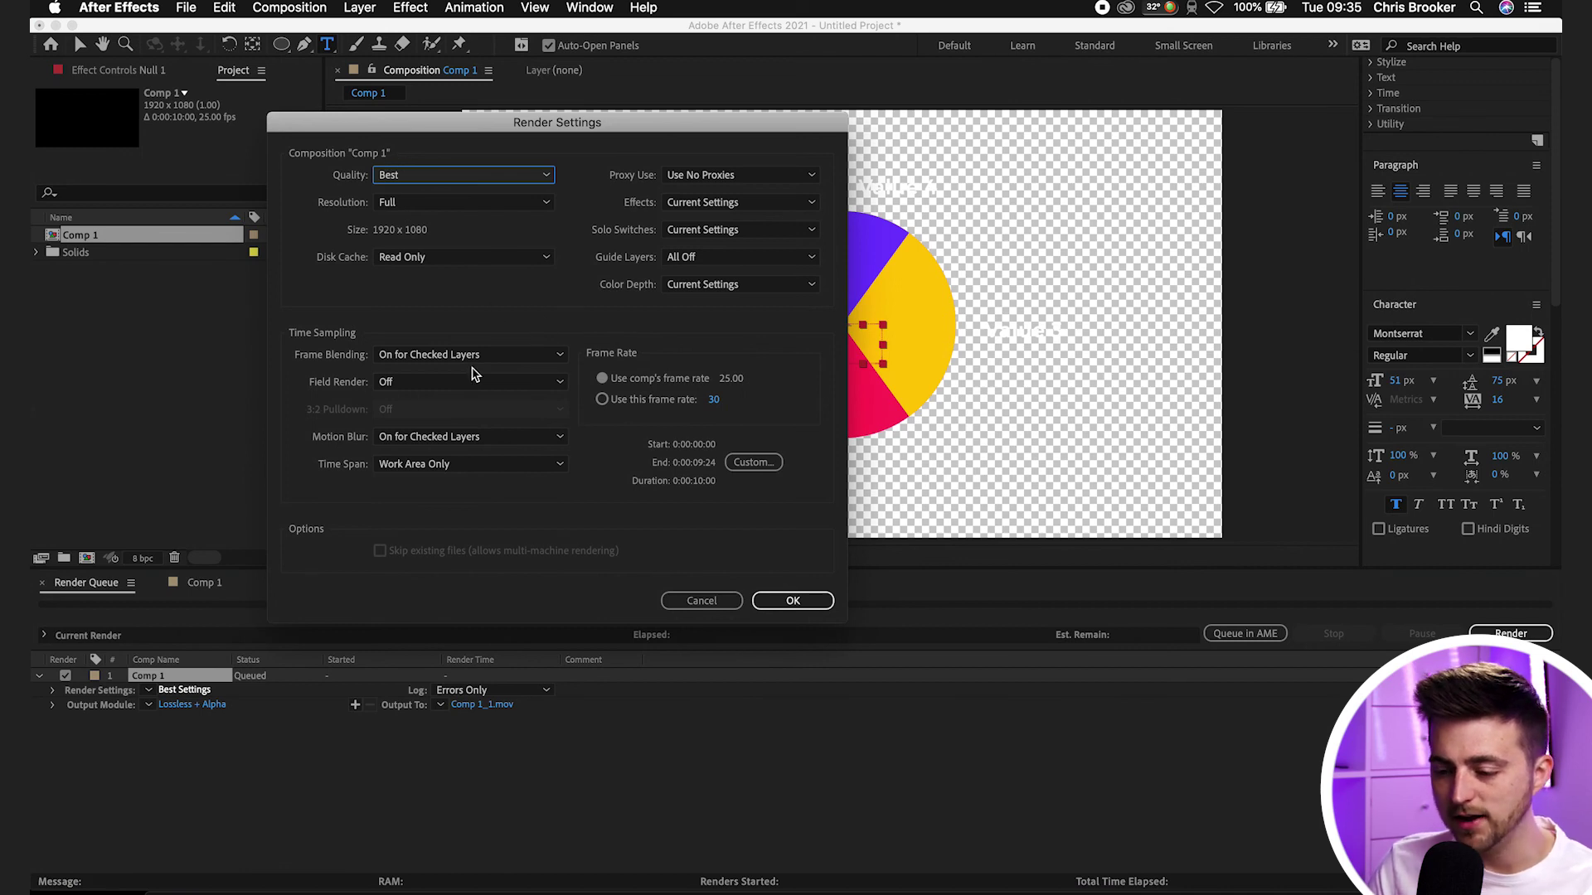
{"action": "key", "text": "Return"}
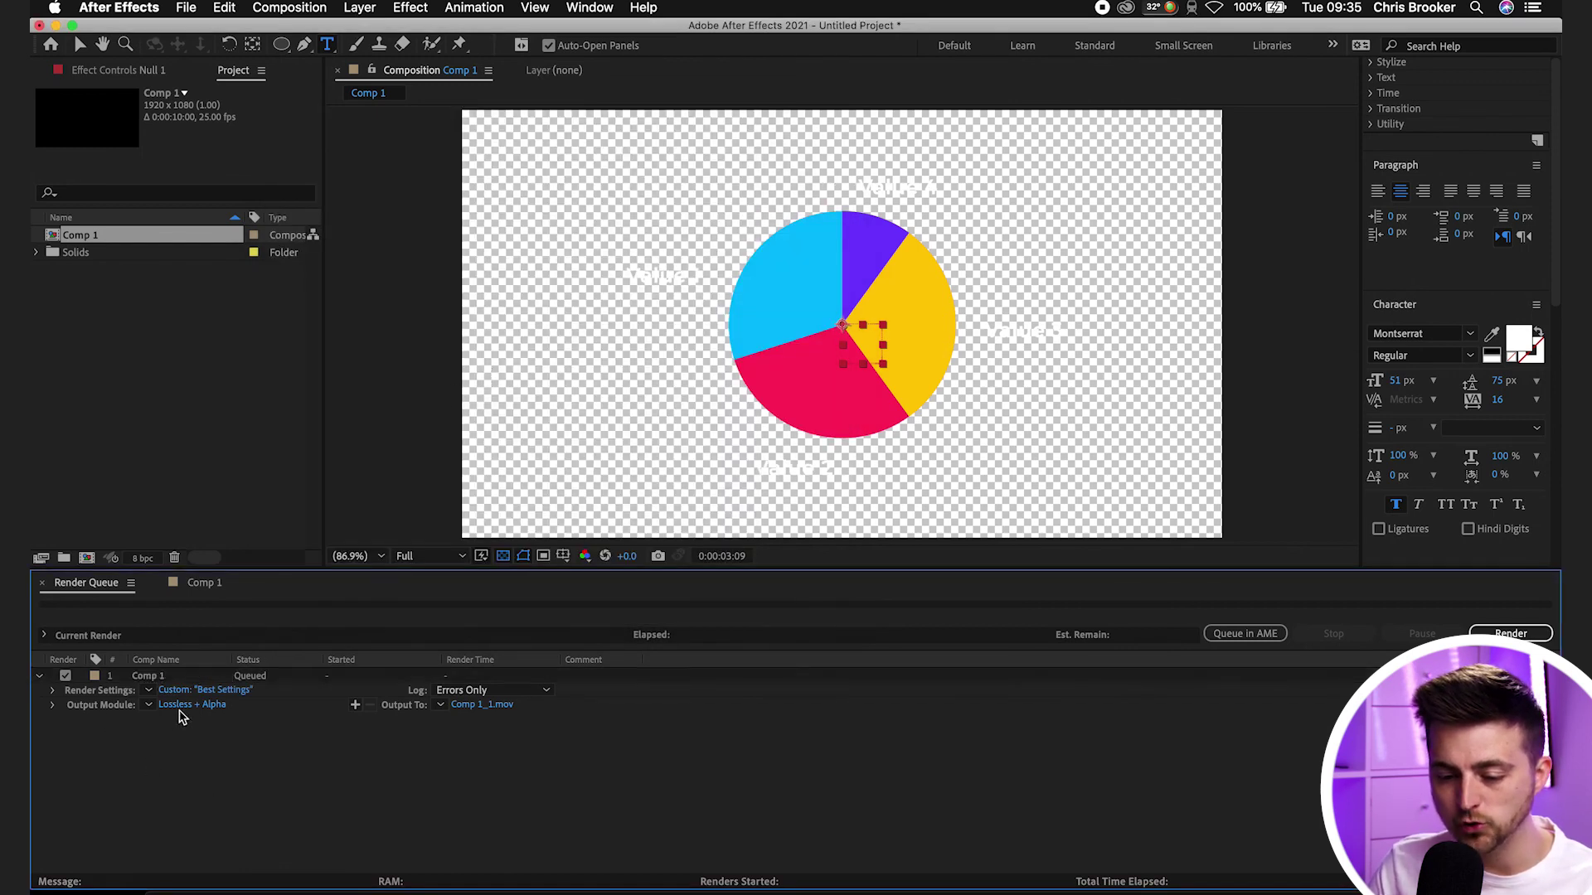
- Configure the output module for QuickTime with RGB + Alpha channels, Millions of Colors+ depth and Premultiplied (Matted) color
{"action": "left_click", "coordinate": [187, 707]}
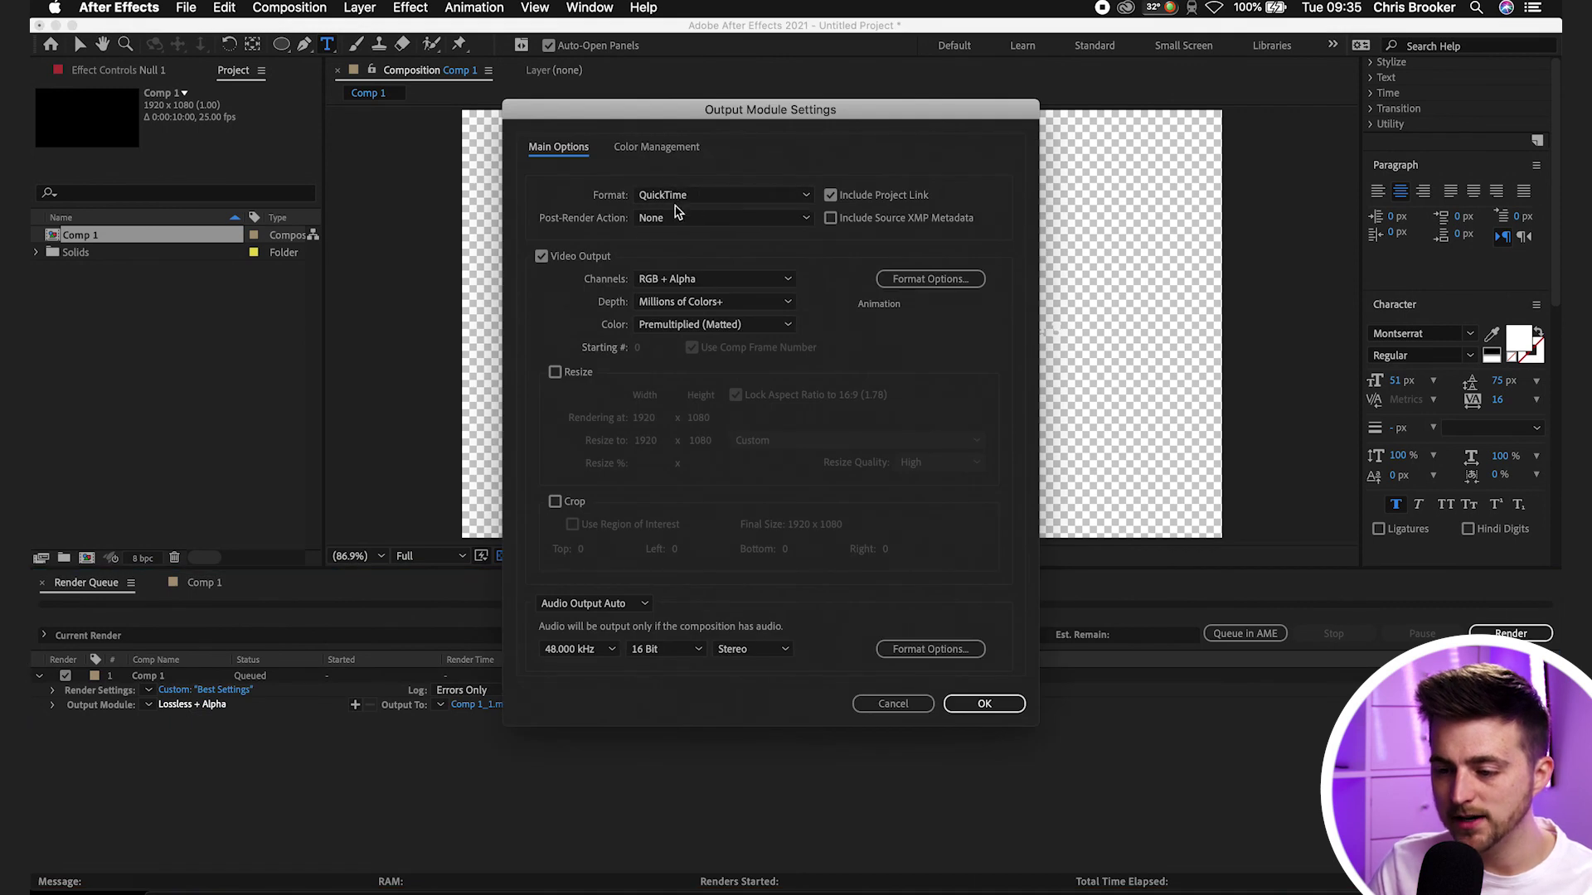
{"action": "left_click", "coordinate": [665, 282]}
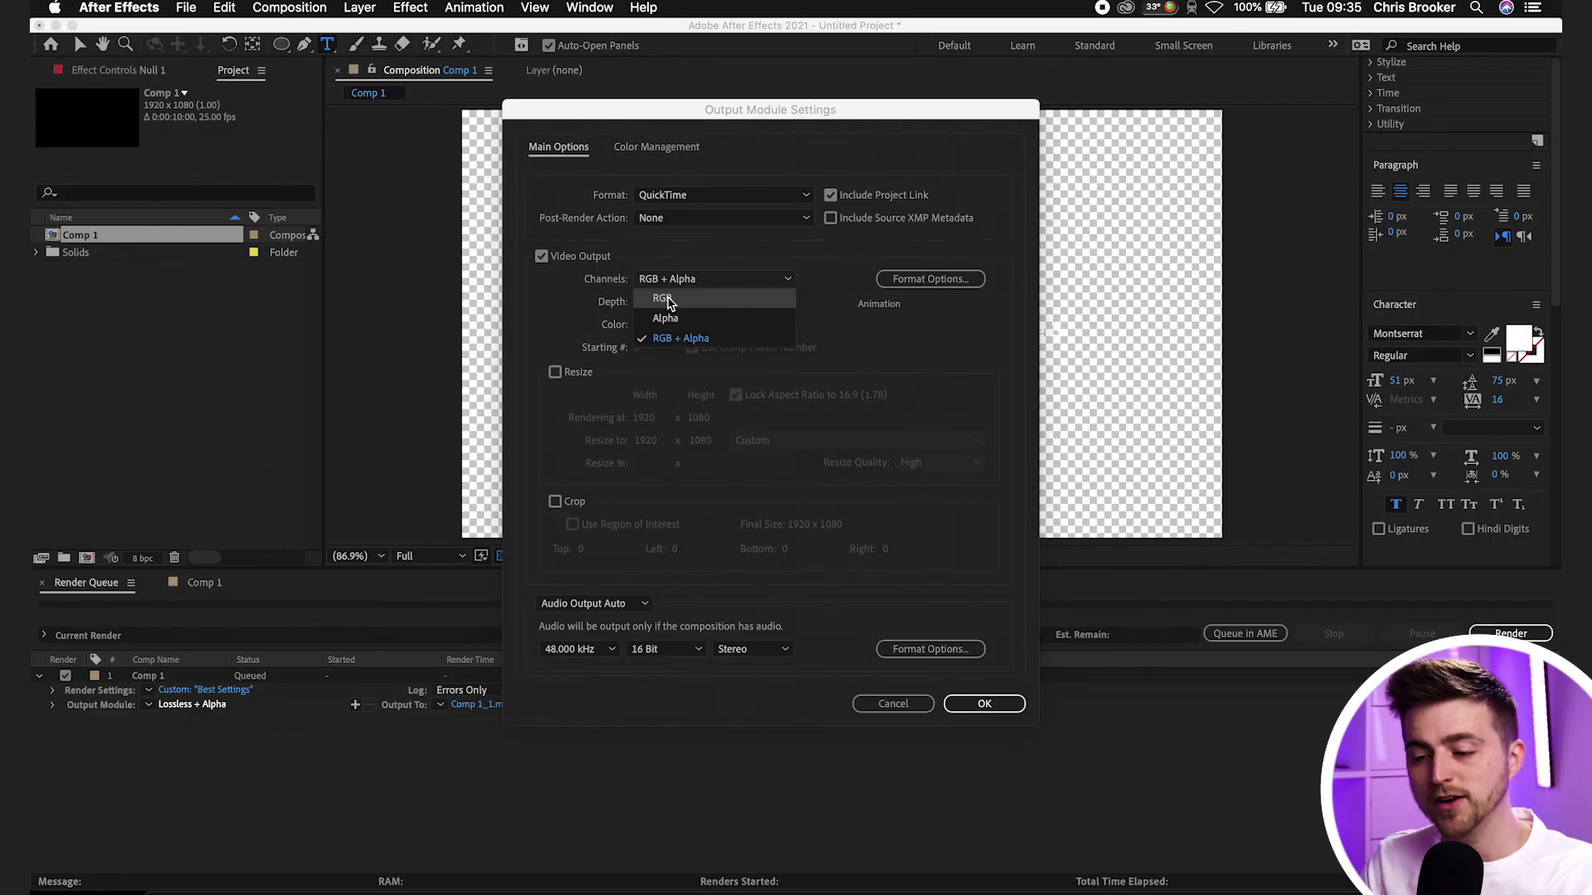
{"action": "left_click", "coordinate": [690, 340]}
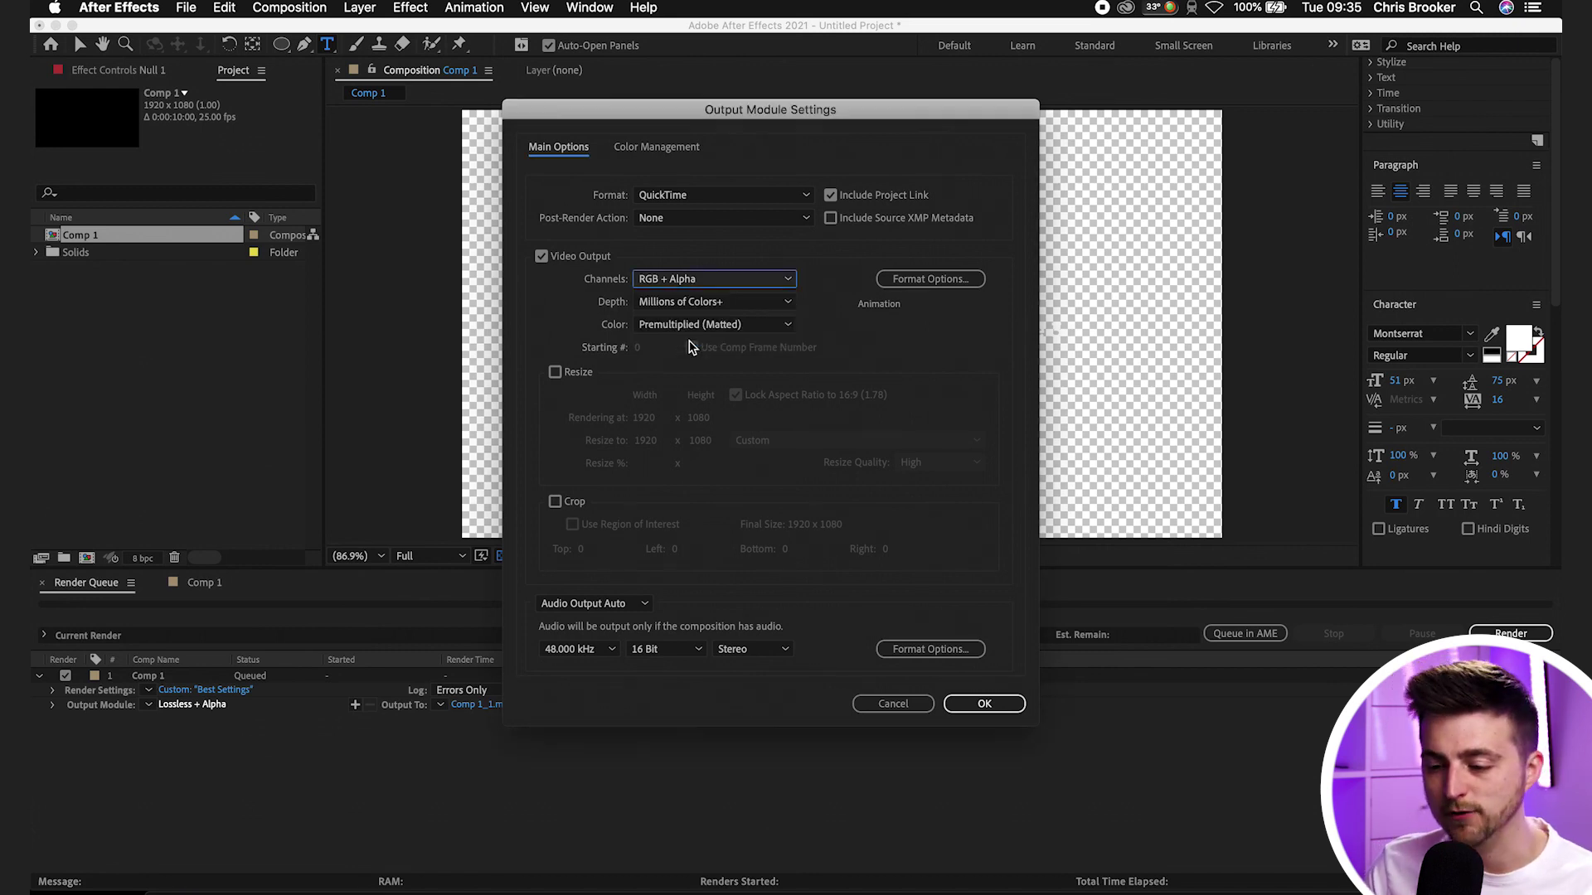
{"action": "left_click", "coordinate": [676, 302]}
{"action": "left_click", "coordinate": [675, 303]}
{"action": "left_click", "coordinate": [703, 327]}
{"action": "left_click", "coordinate": [697, 326]}
{"action": "left_click", "coordinate": [978, 701]}
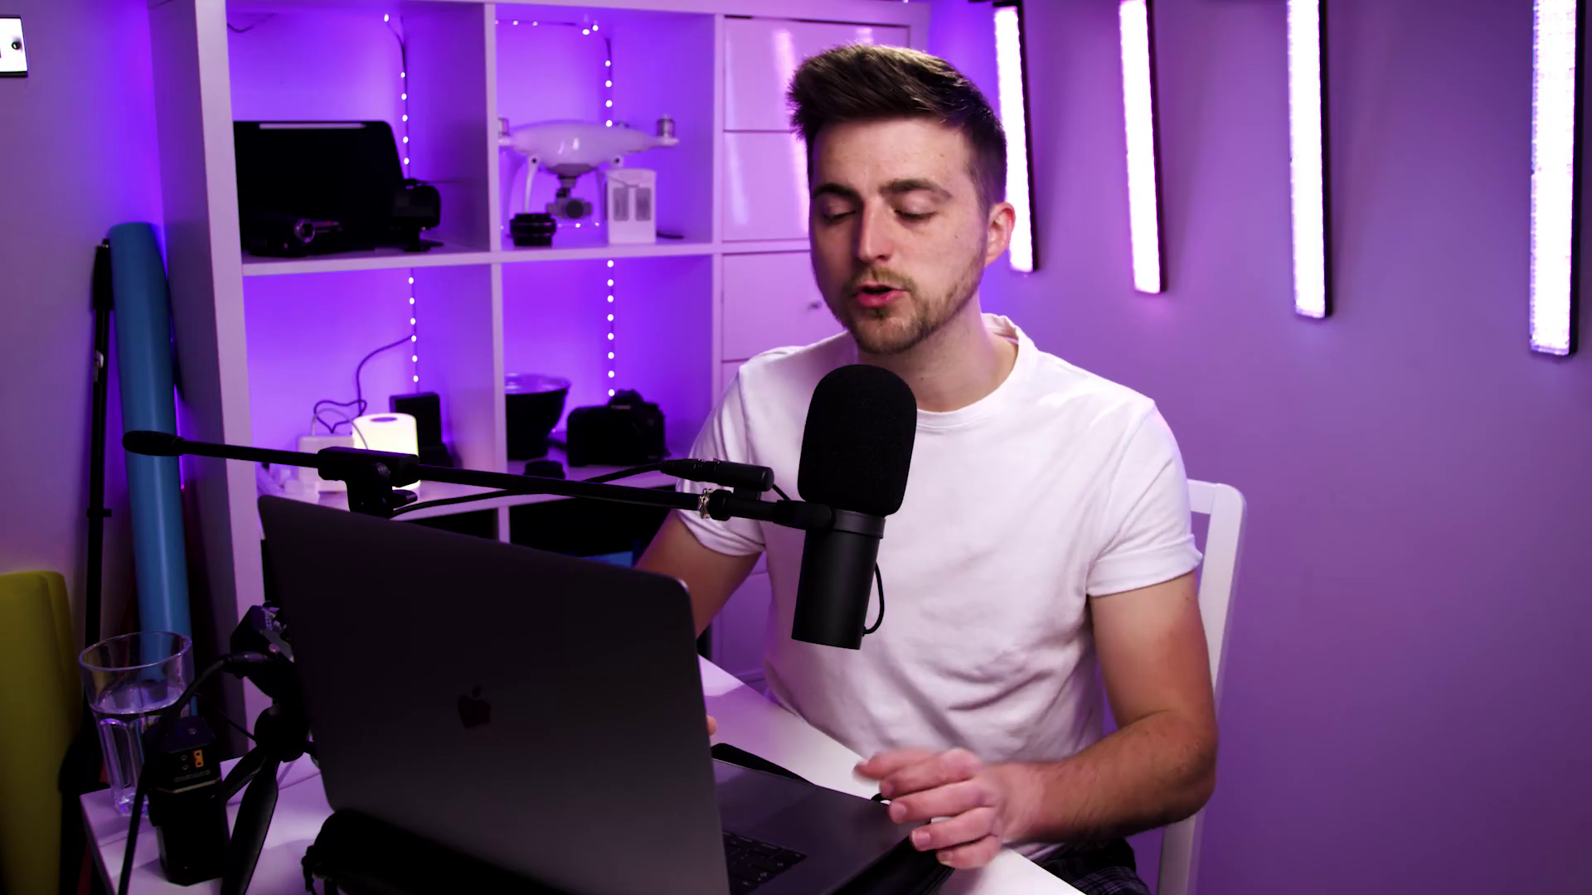